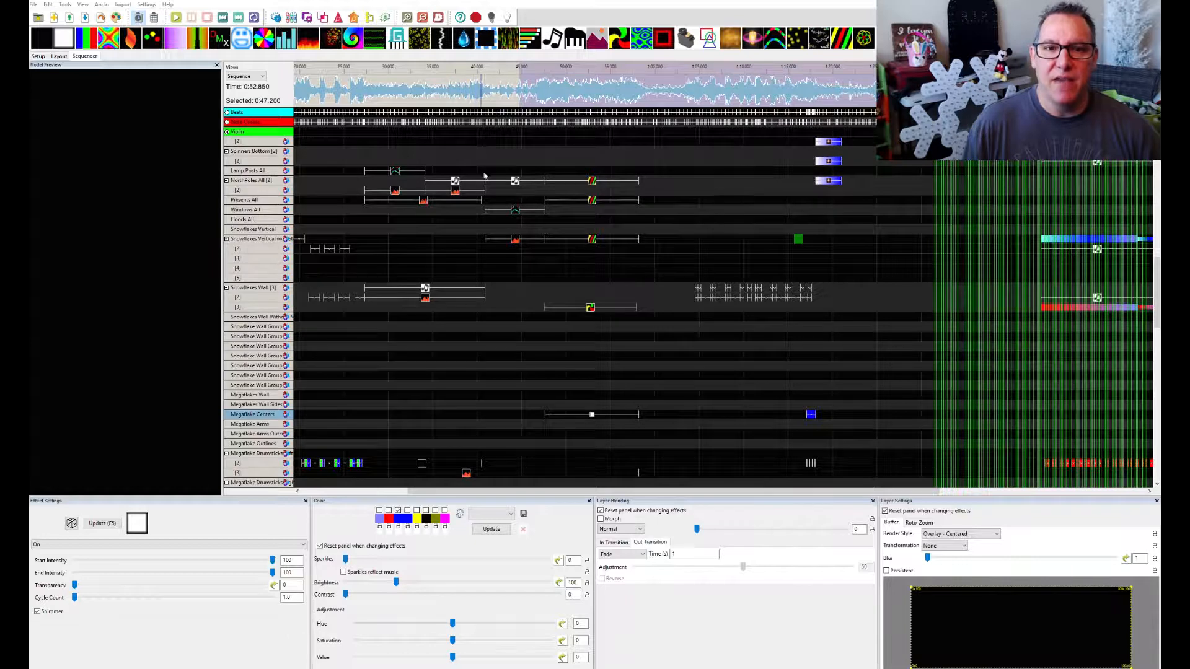
Show the settings of the Music effect just before the Spirals on NorthPoles All, and place the House Preview over the grid
click(516, 184)
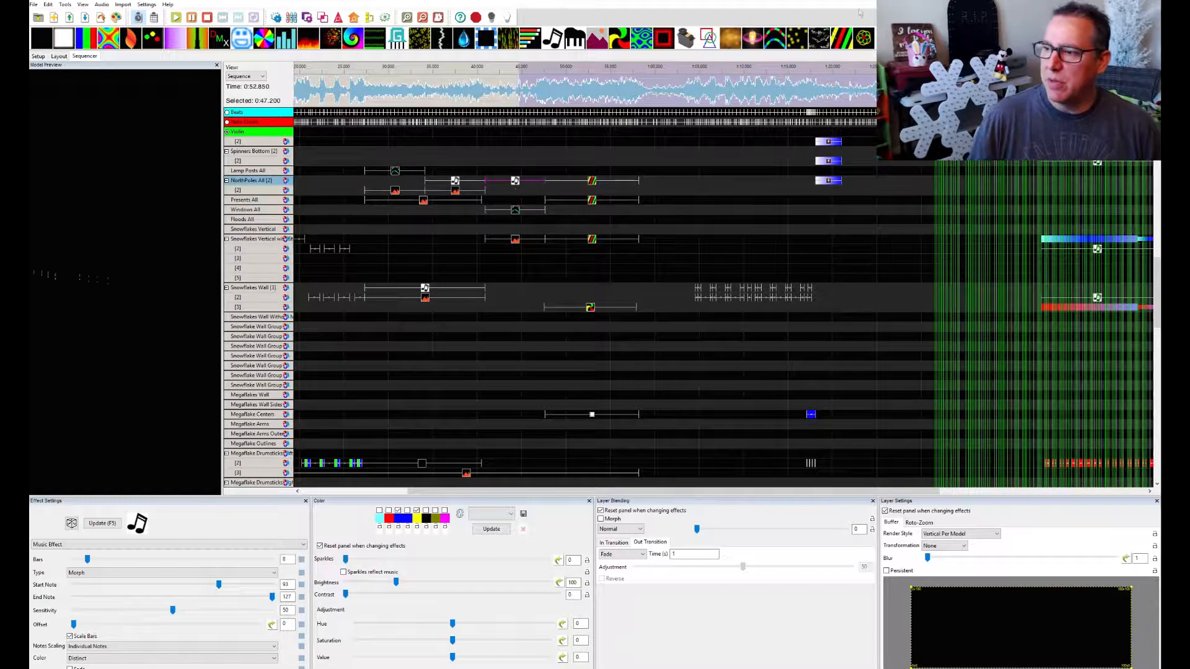
drag(1159, 207, 797, 345)
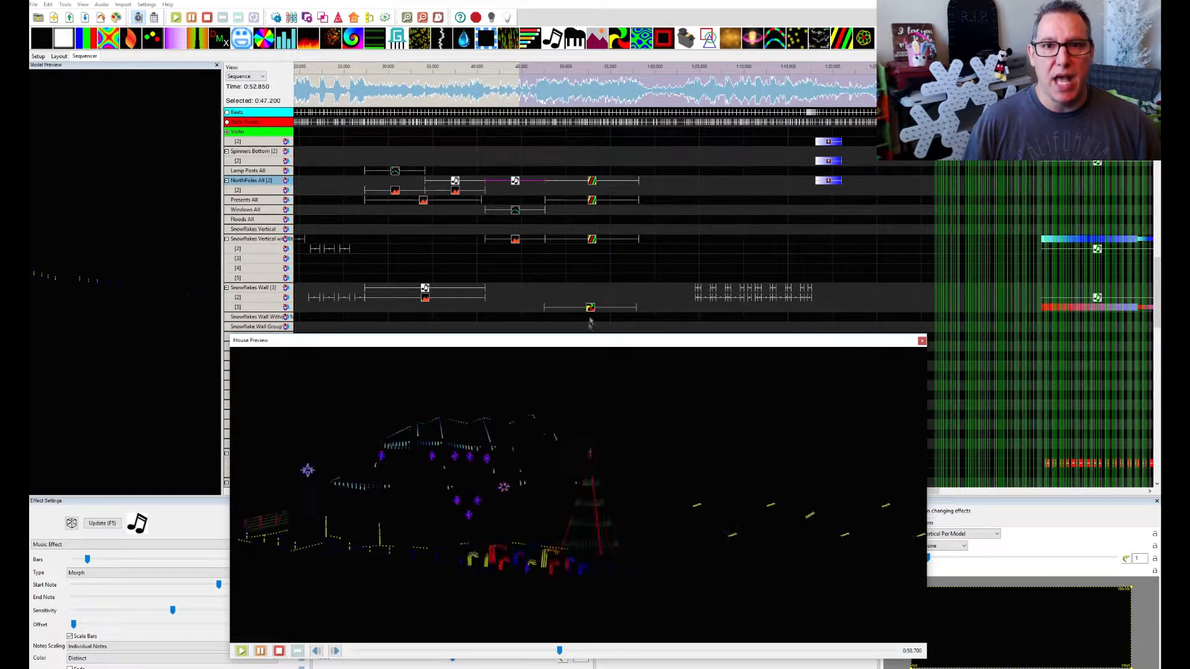
Mark a 19.2-second section of the waveform starting at about 0:48 and play it twice in the House Preview
drag(547, 96, 719, 102)
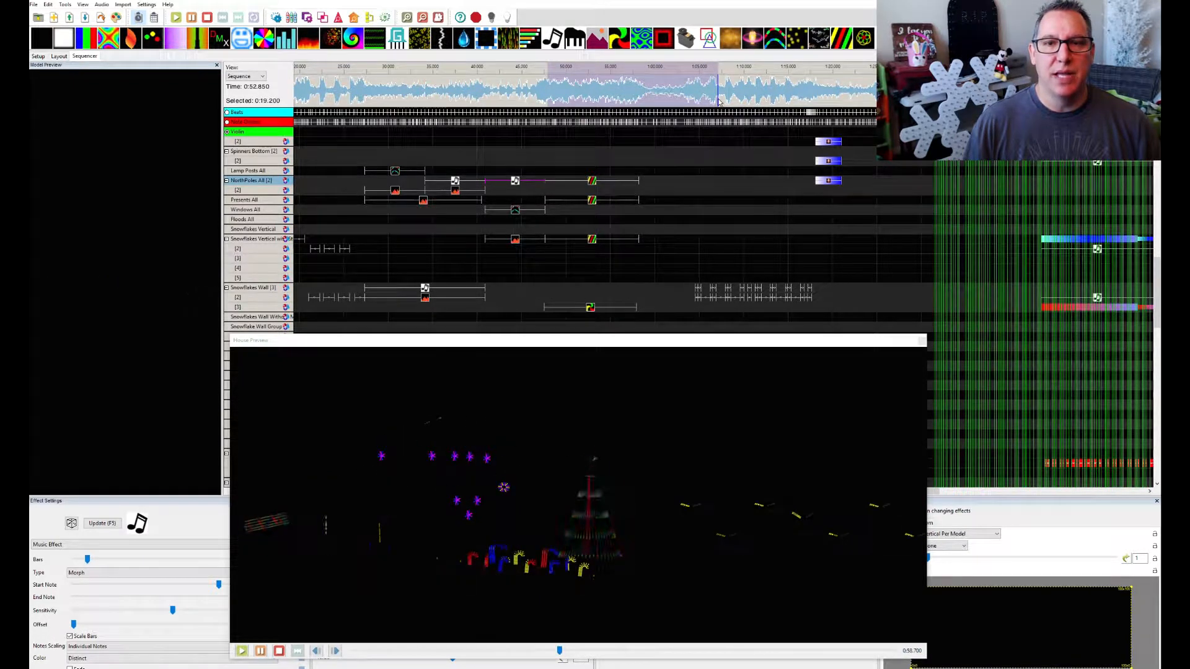
key(space)
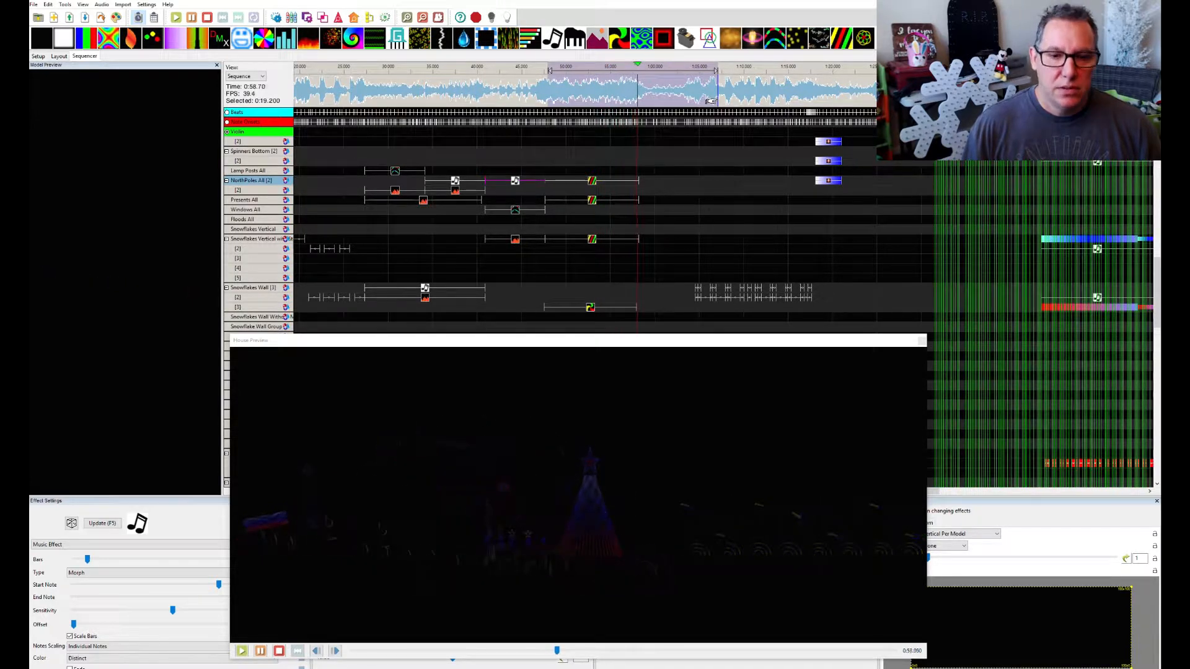
key(space)
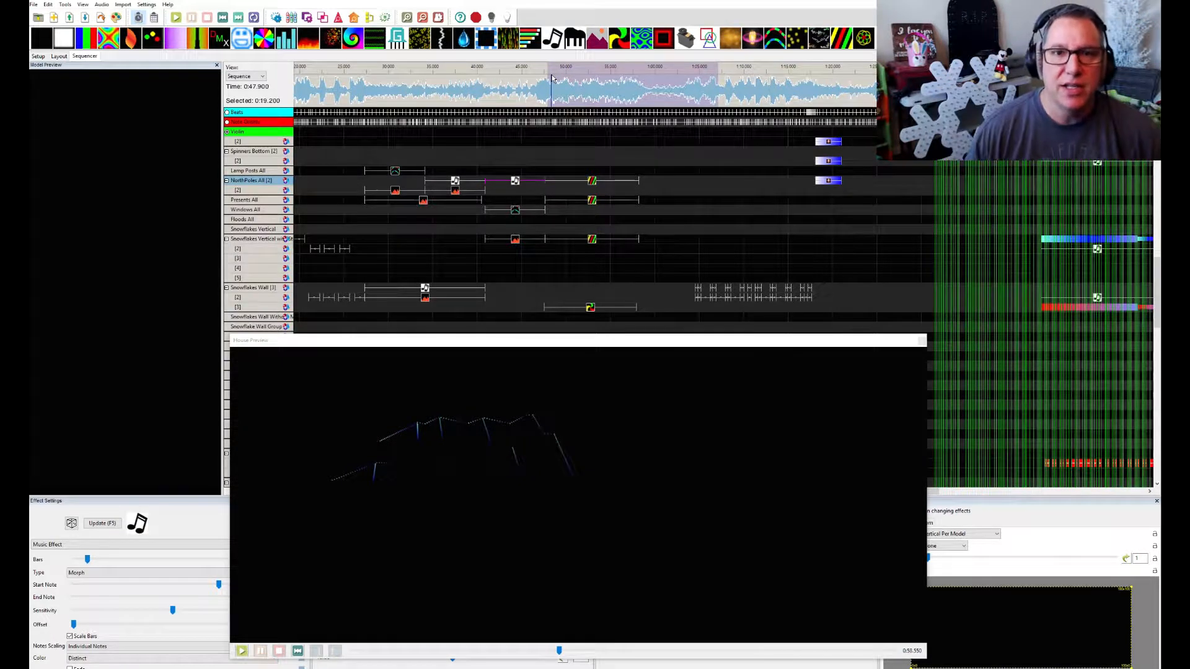
key(space)
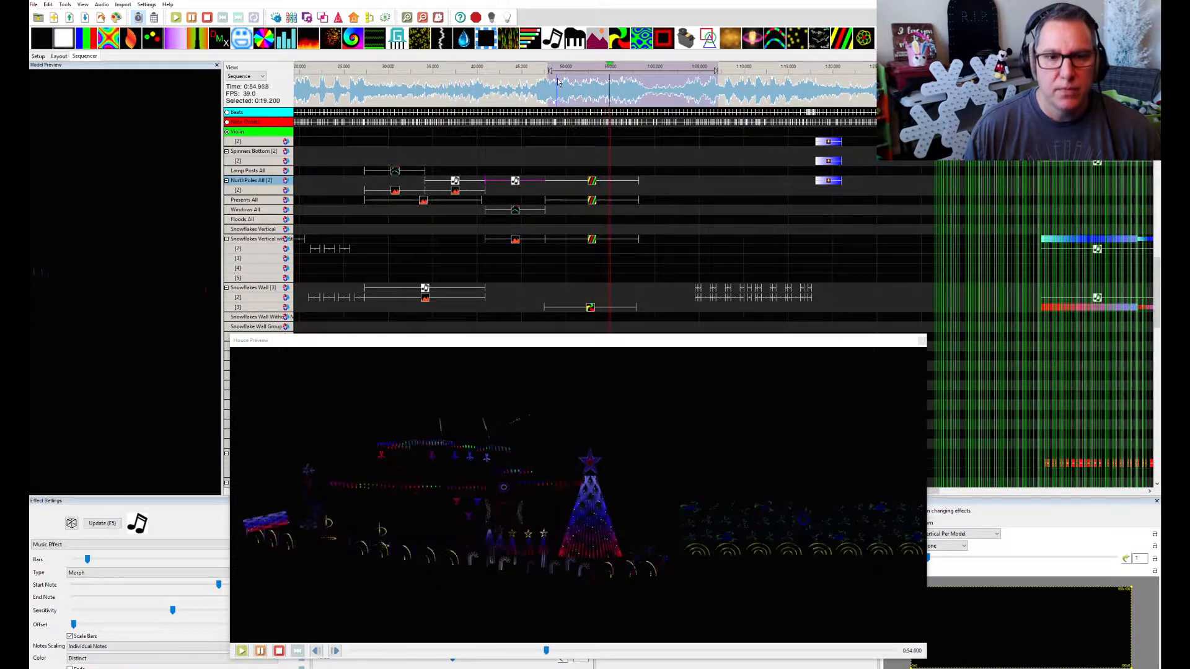
key(space)
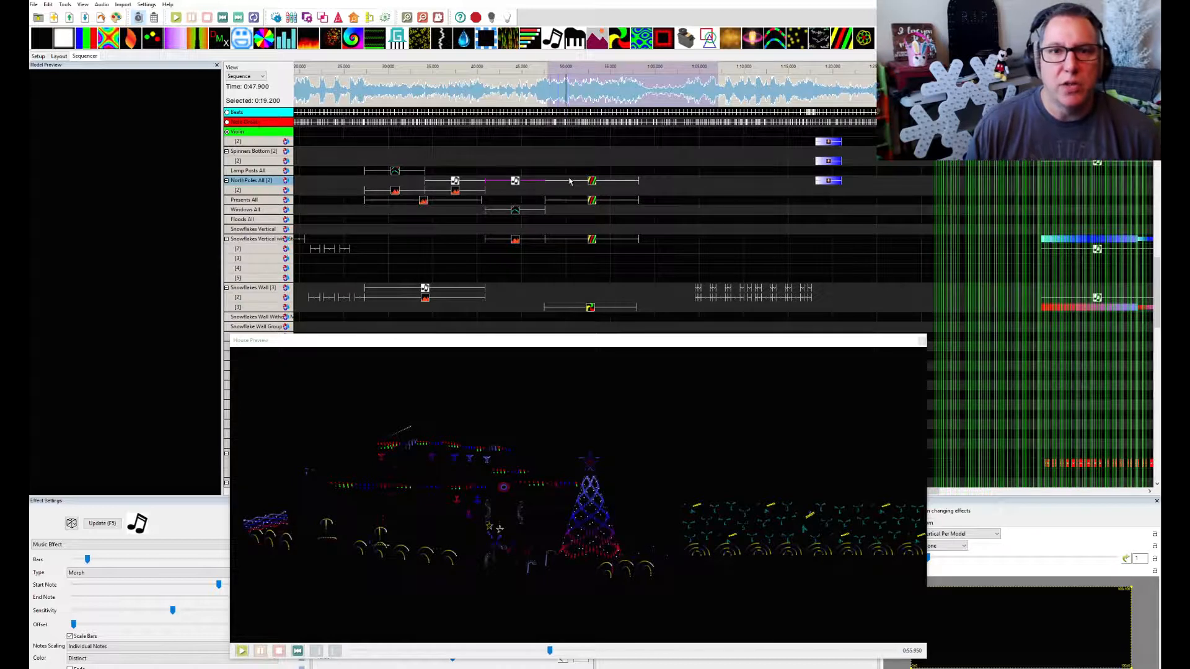
Inspect the Spirals effects on NorthPoles All and on layer 2 of Canes All, moving the House Preview clear of the rows
click(591, 183)
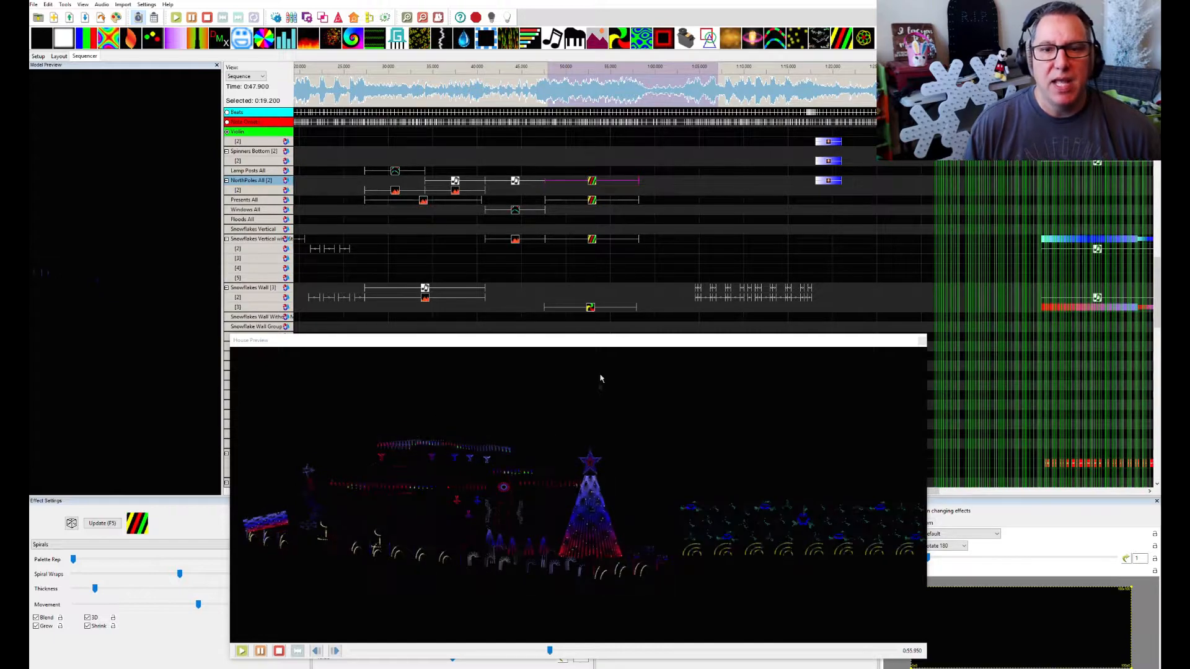
click(586, 343)
scroll(643, 332, down, 6)
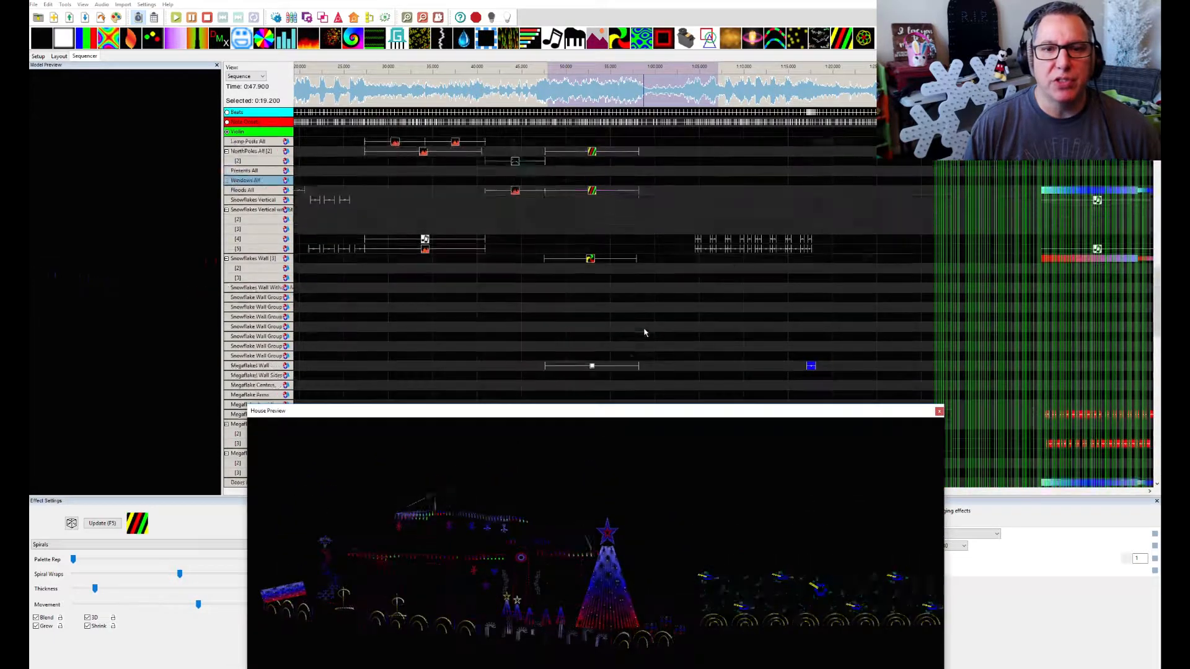
click(593, 348)
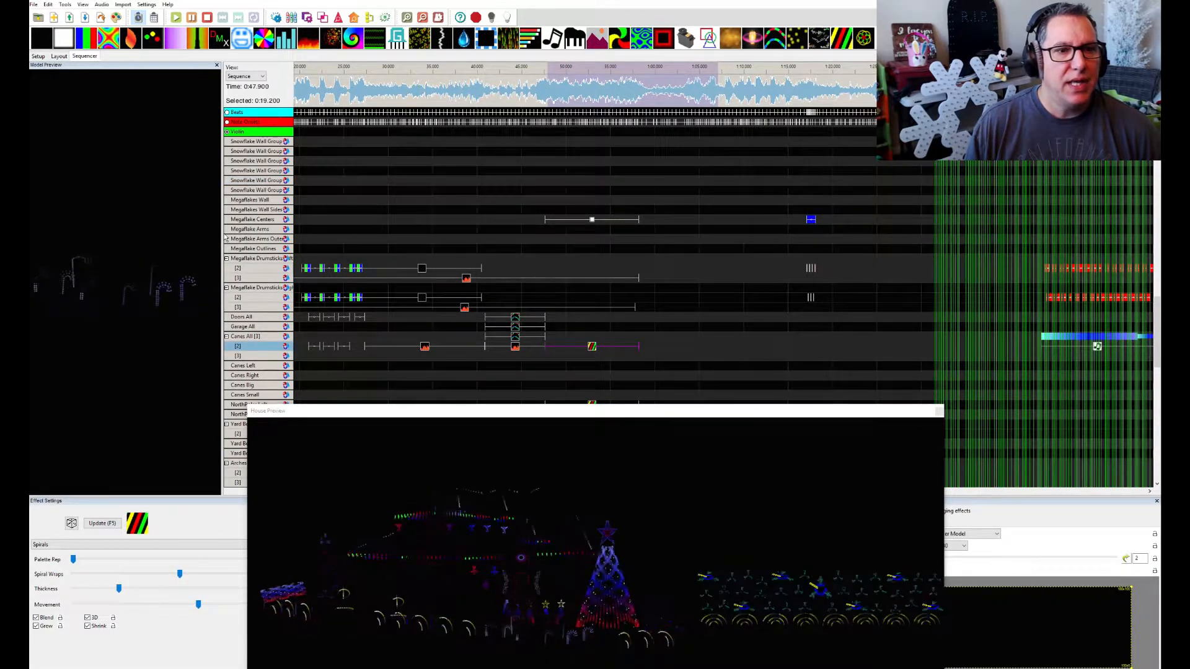
drag(222, 238, 238, 236)
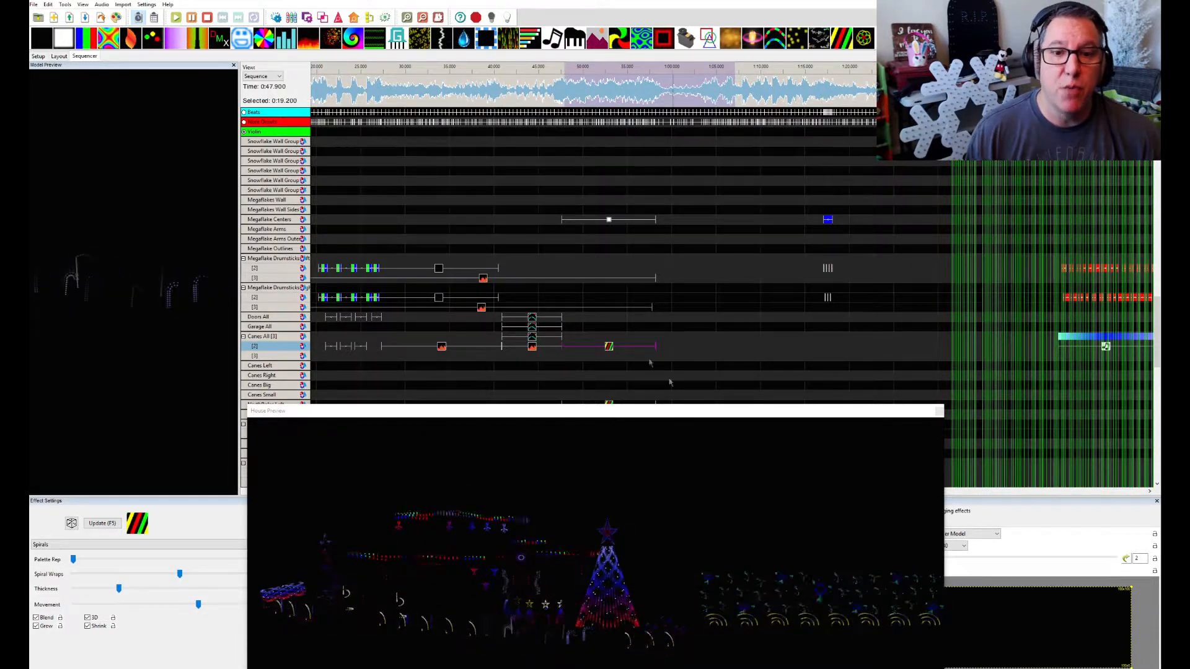
Select the Spirals effect on NorthPoles Left and reposition the House Preview to examine its effect, colour and layer settings
scroll(638, 351, down, 3)
scroll(625, 336, down, 2)
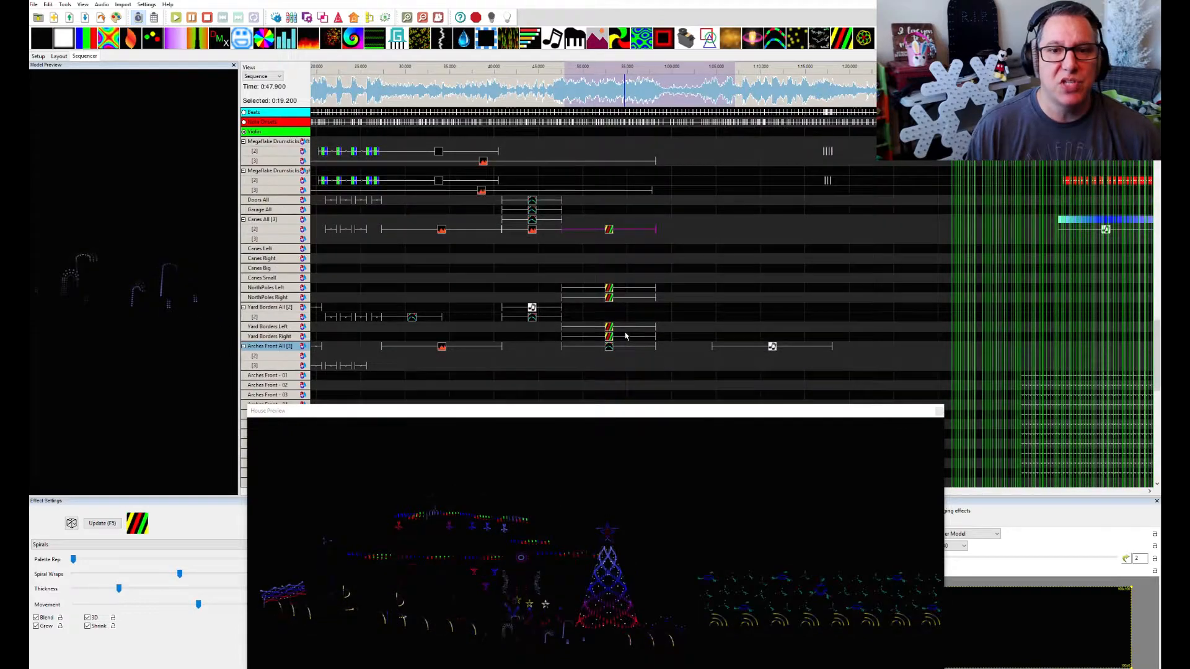
click(609, 290)
click(610, 291)
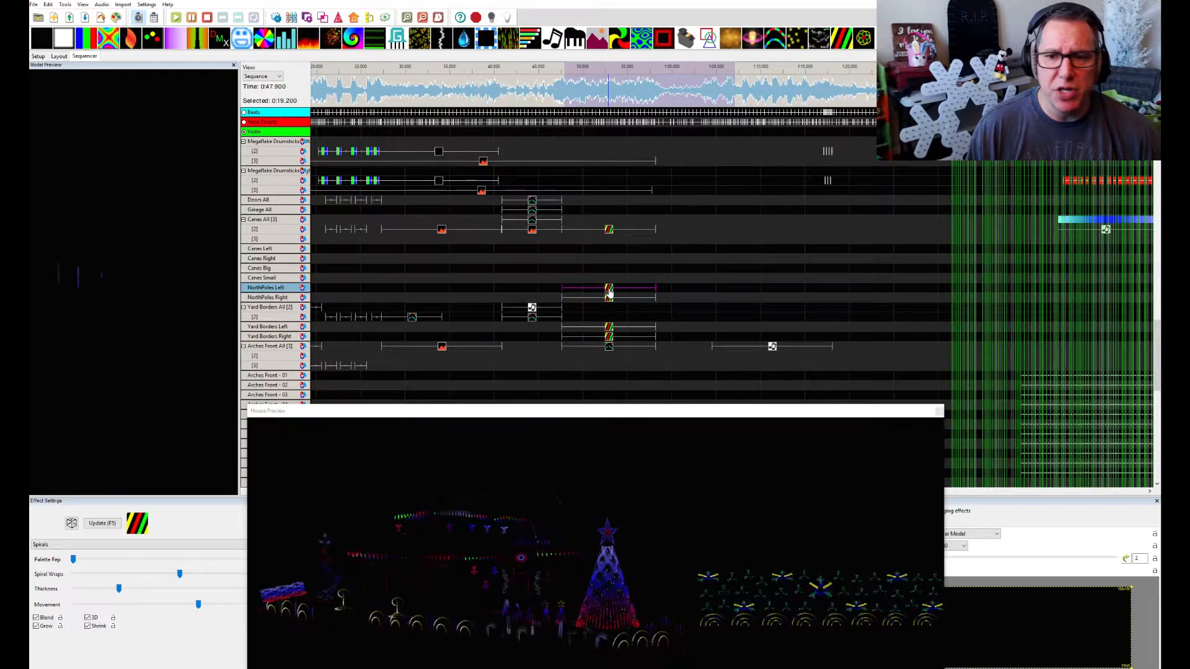
drag(705, 411, 731, 131)
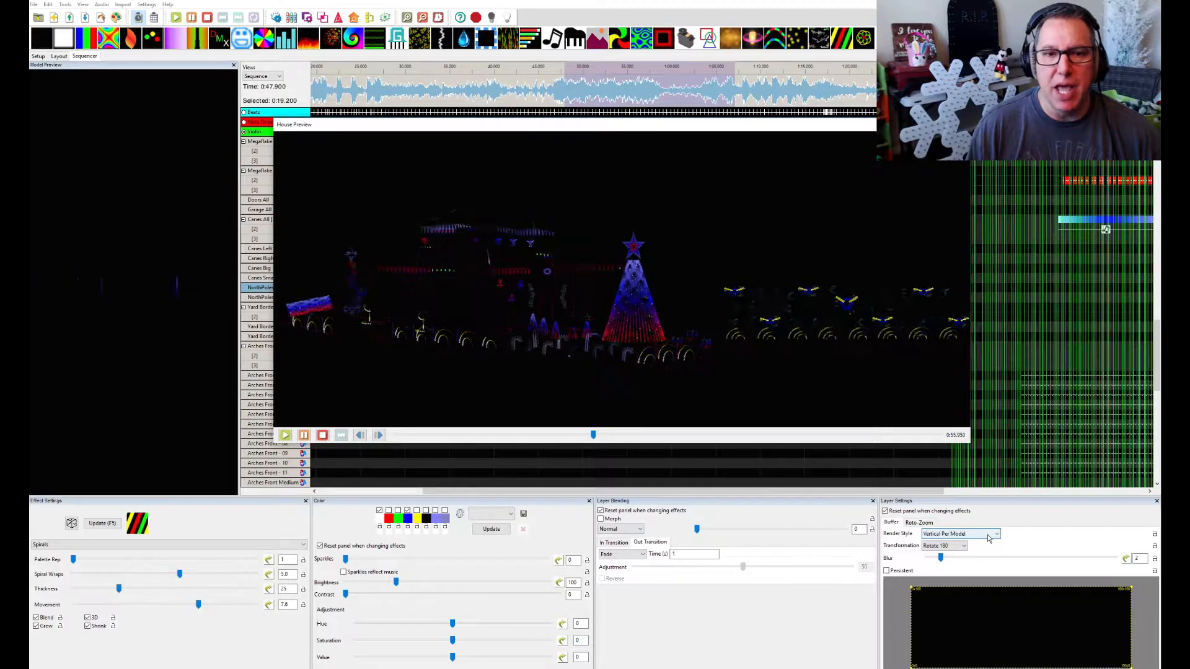
drag(684, 131, 652, 195)
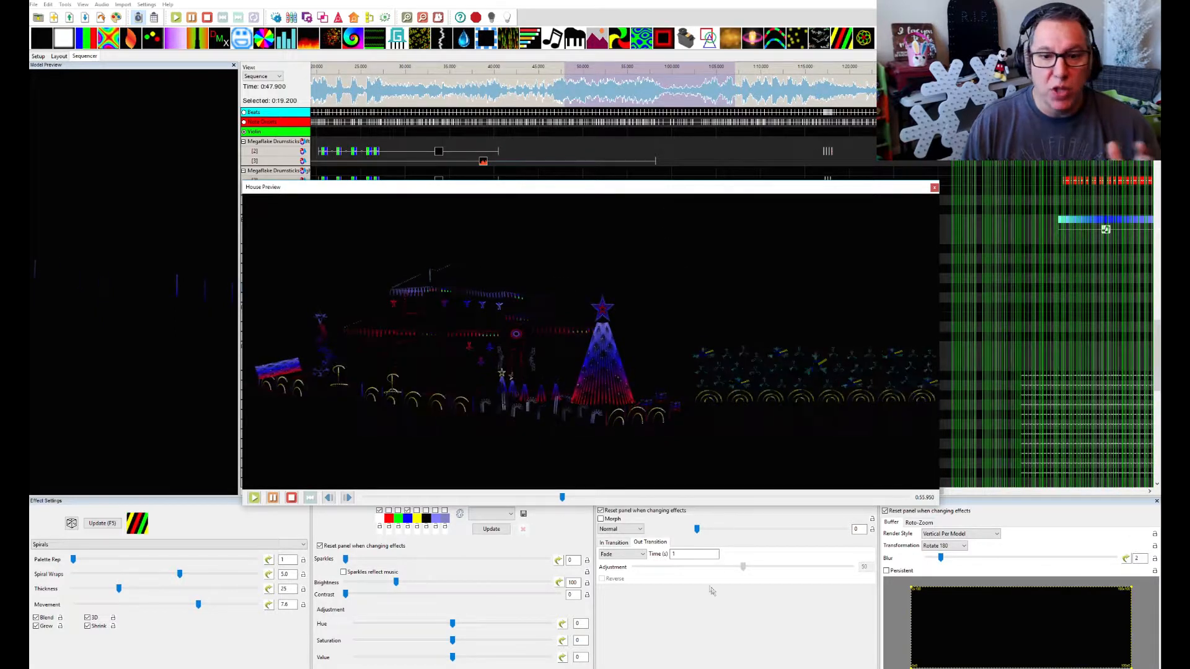
mouse_move(663, 209)
mouse_down()
mouse_move(665, 149)
mouse_move(658, 189)
mouse_up()
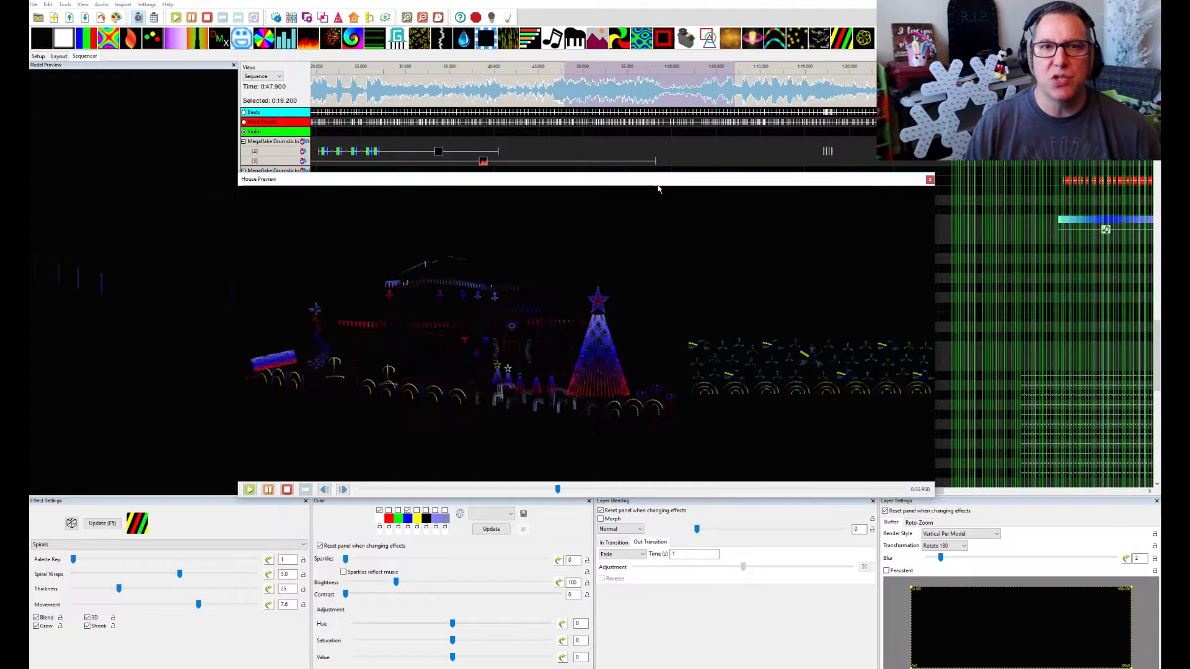
drag(660, 181, 638, 389)
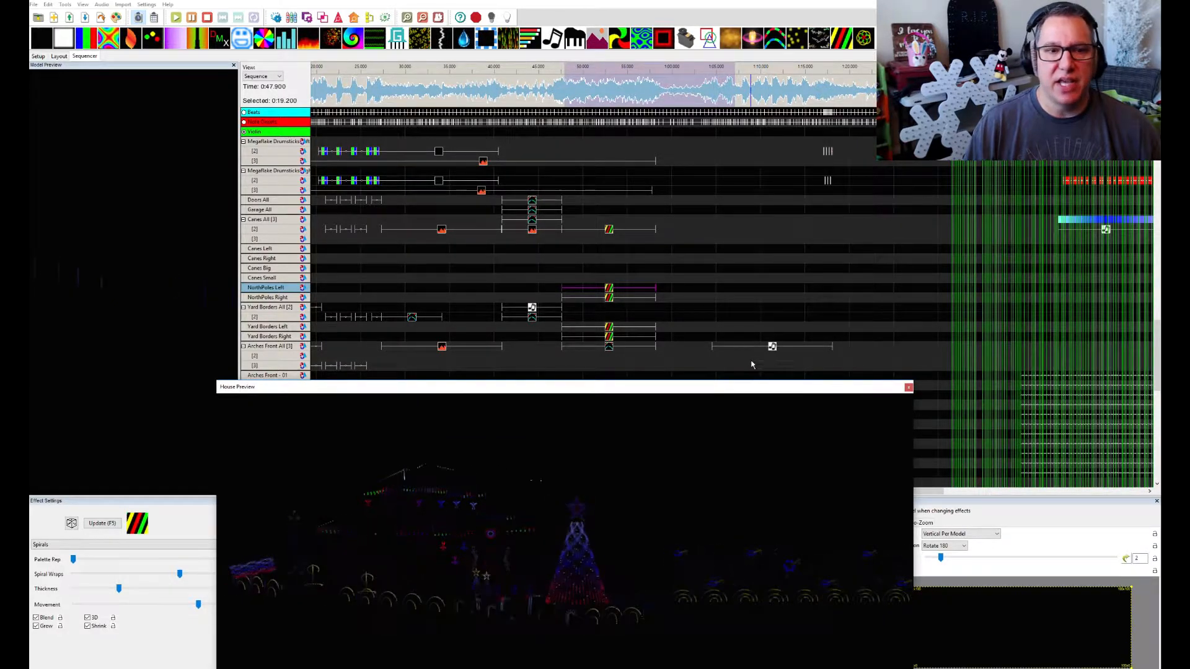
Play the isolated Music effect on Arches Front All in the House Preview and check its settings
scroll(749, 365, right, 3)
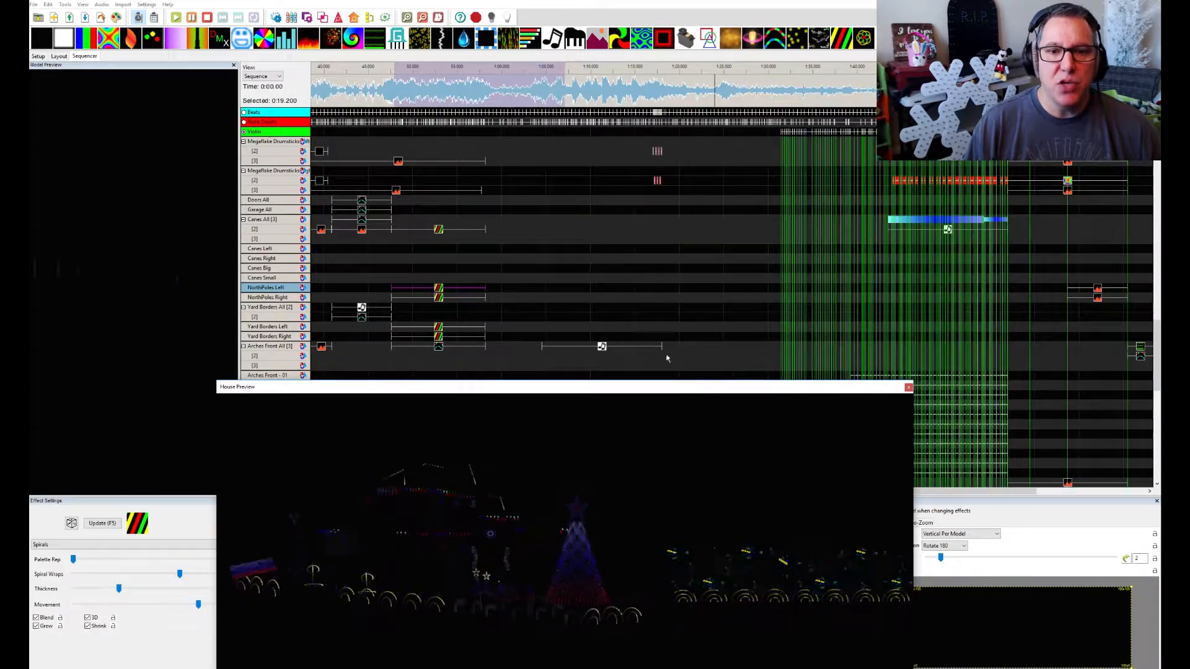
click(602, 347)
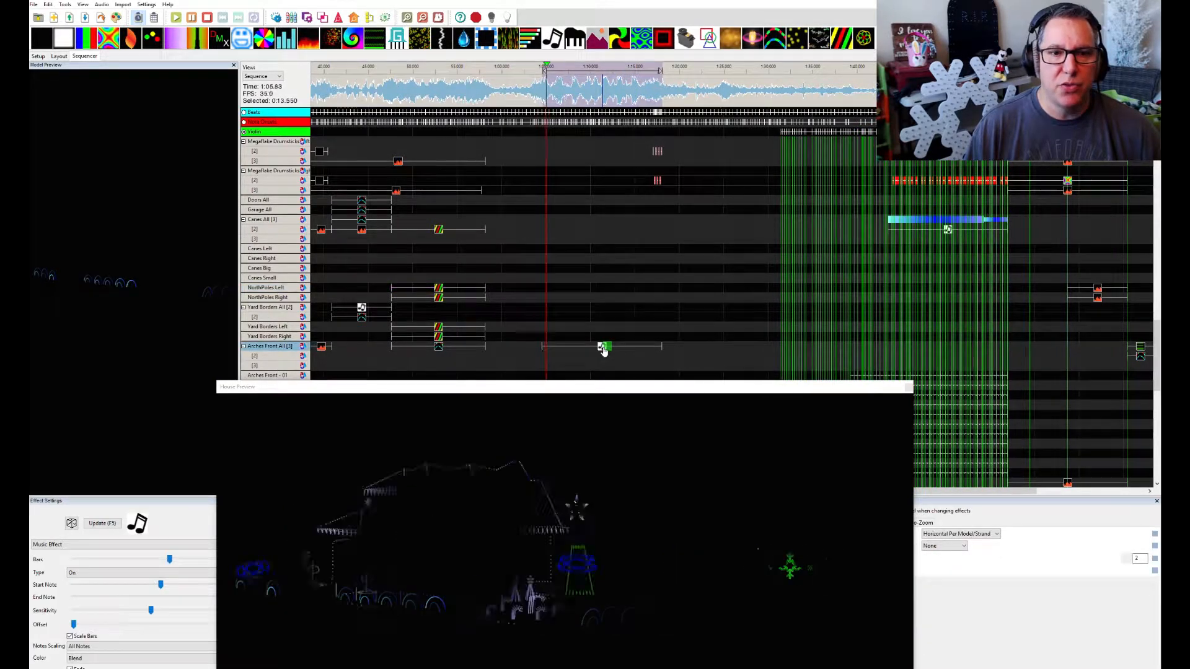
key(space)
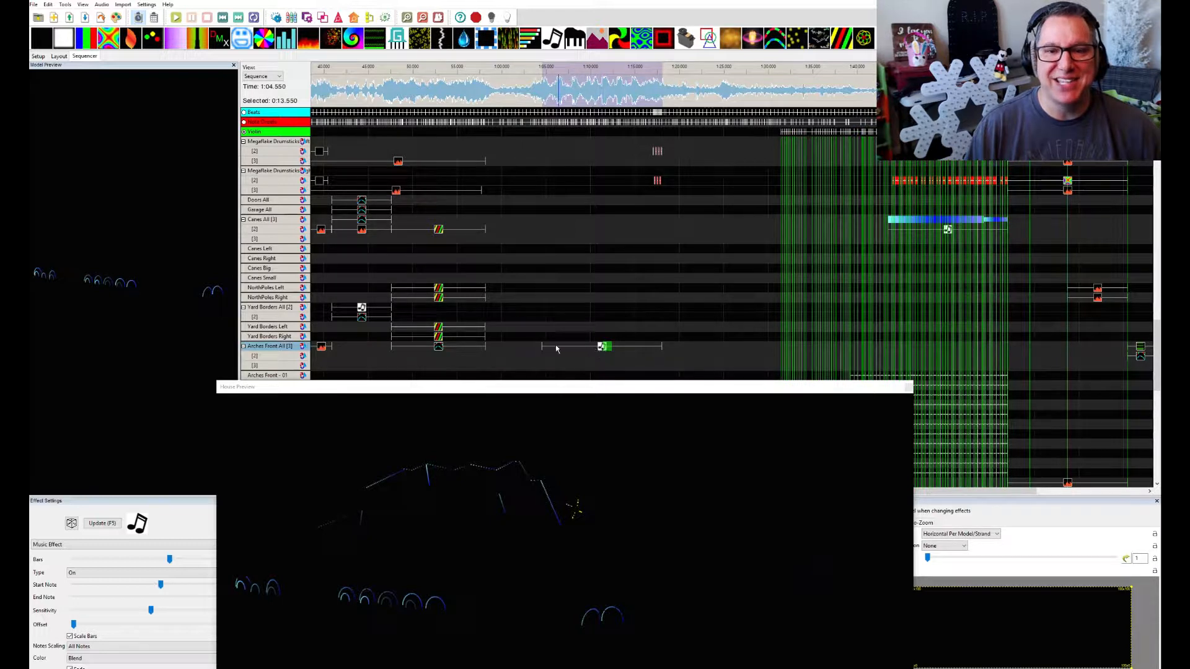
click(601, 347)
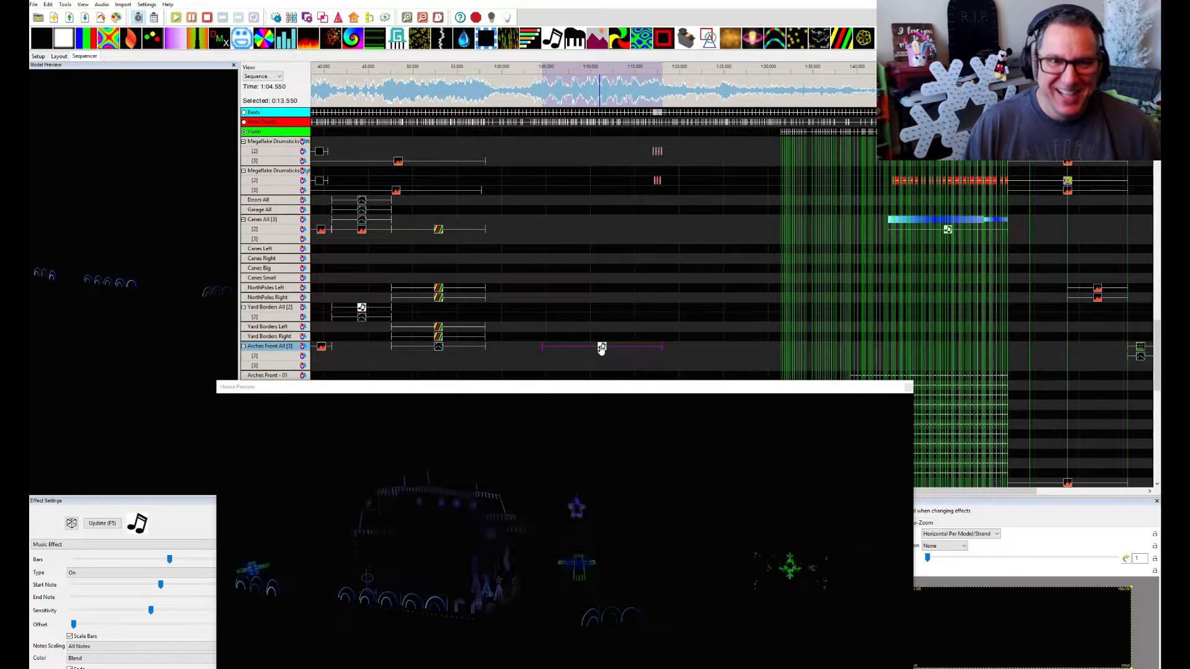
click(148, 5)
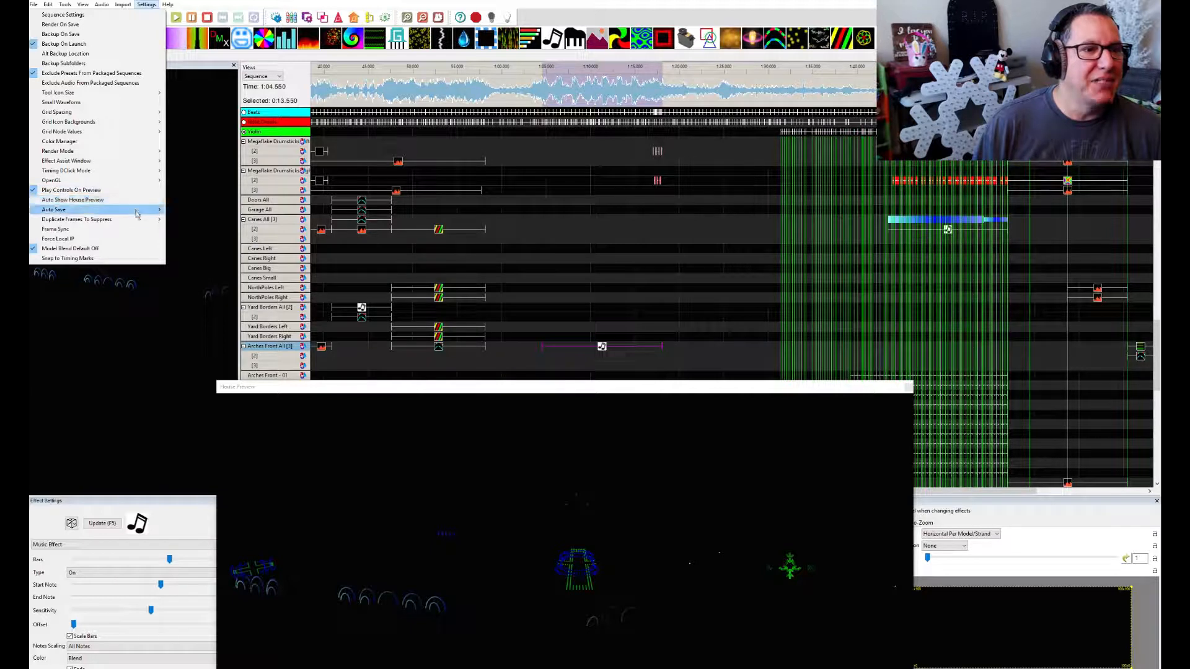
mouse_move(136, 221)
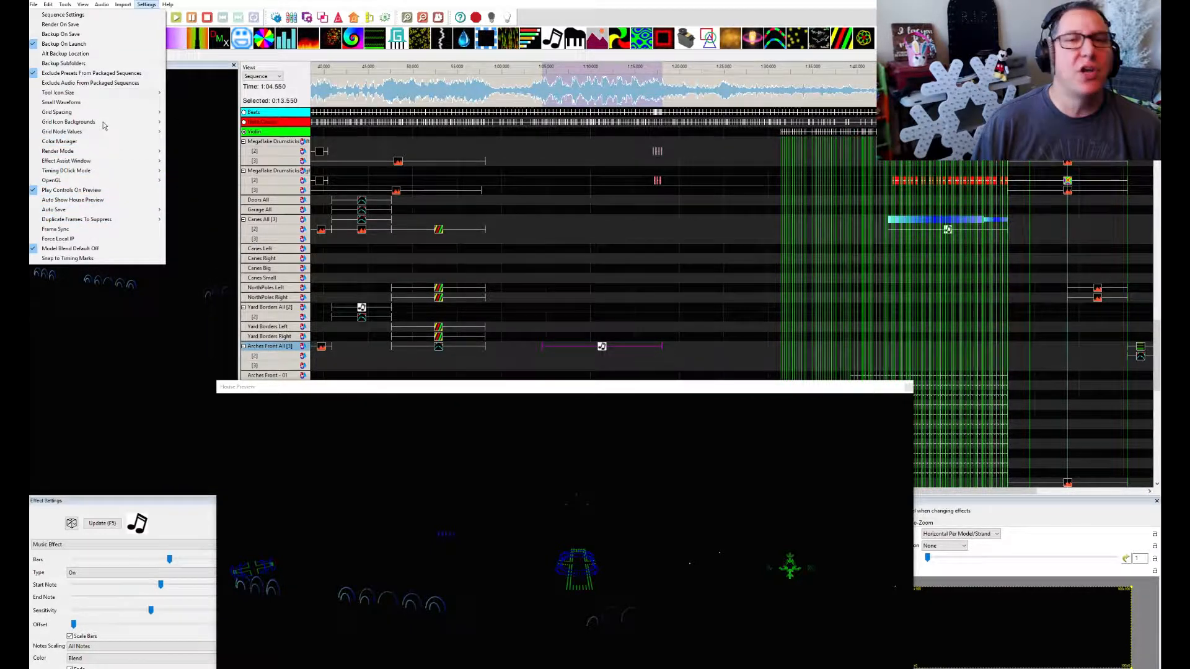
click(658, 400)
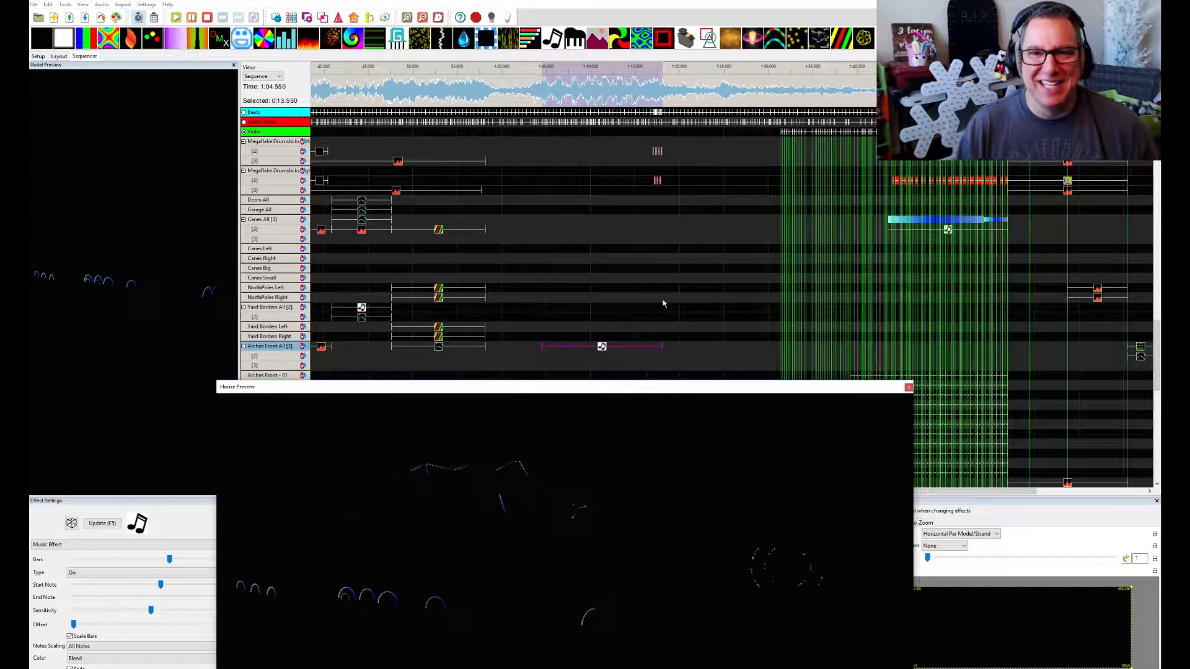
Extend the waveform selection to 26.9 seconds and play its second half twice in the House Preview
click(662, 88)
drag(662, 88, 781, 89)
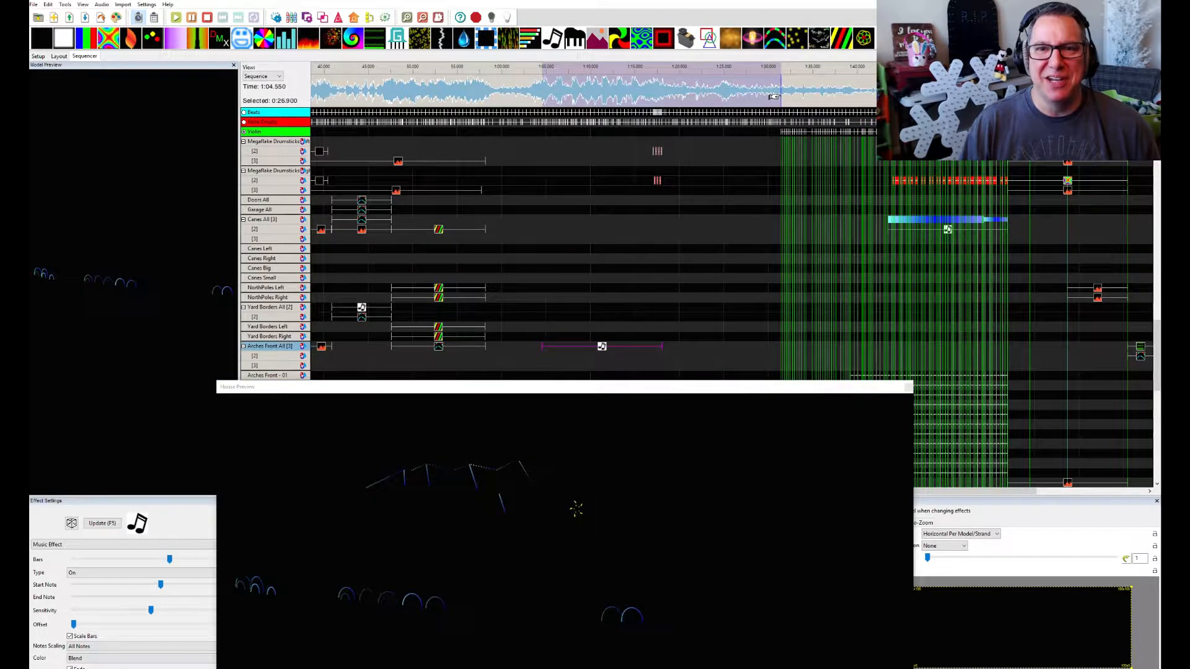
key(space)
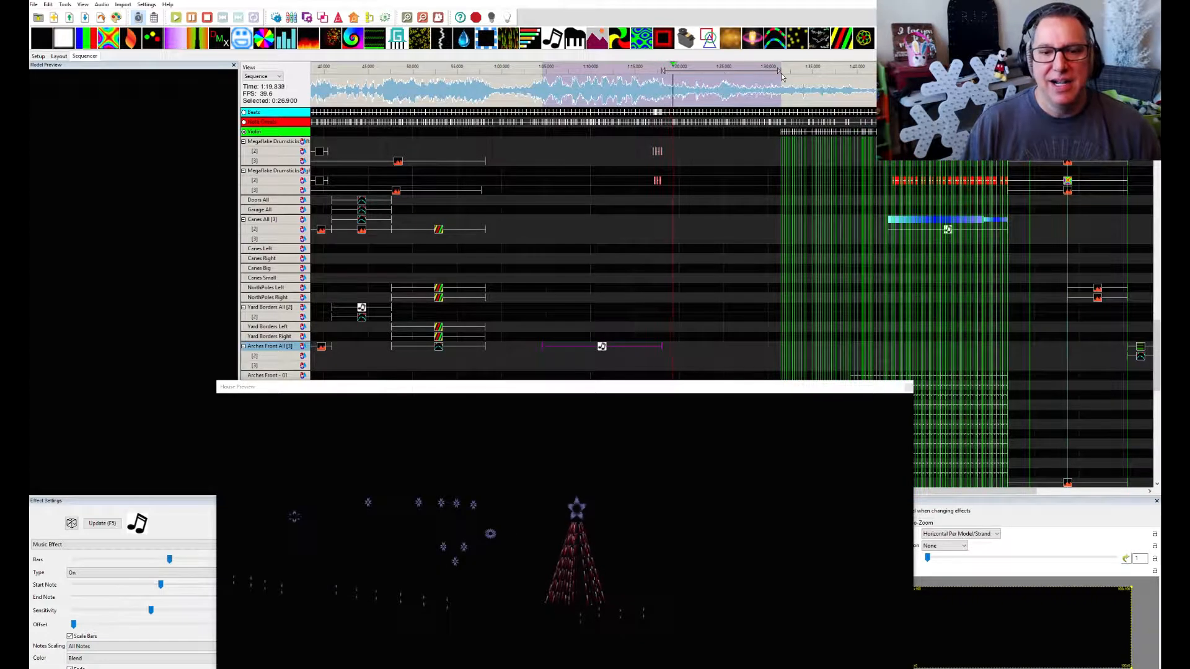
key(space)
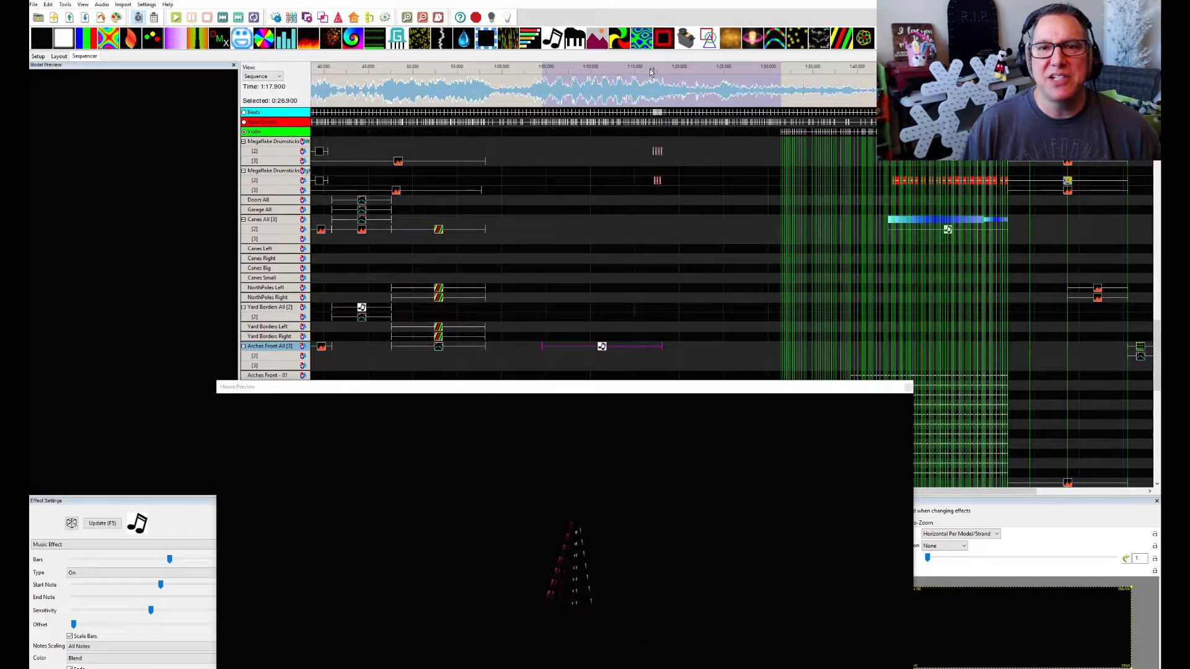
key(space)
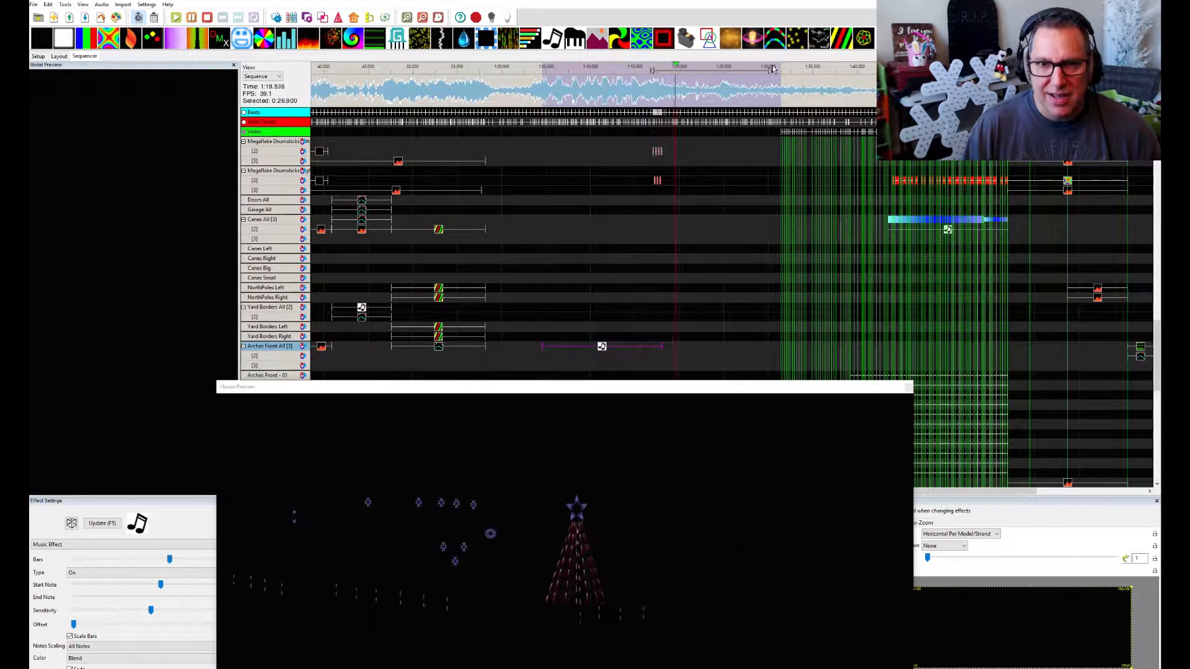
key(space)
Examine the model rows from the arches and lamp posts to the Mega Tree for effects in the selected section's second half
scroll(713, 275, down, 3)
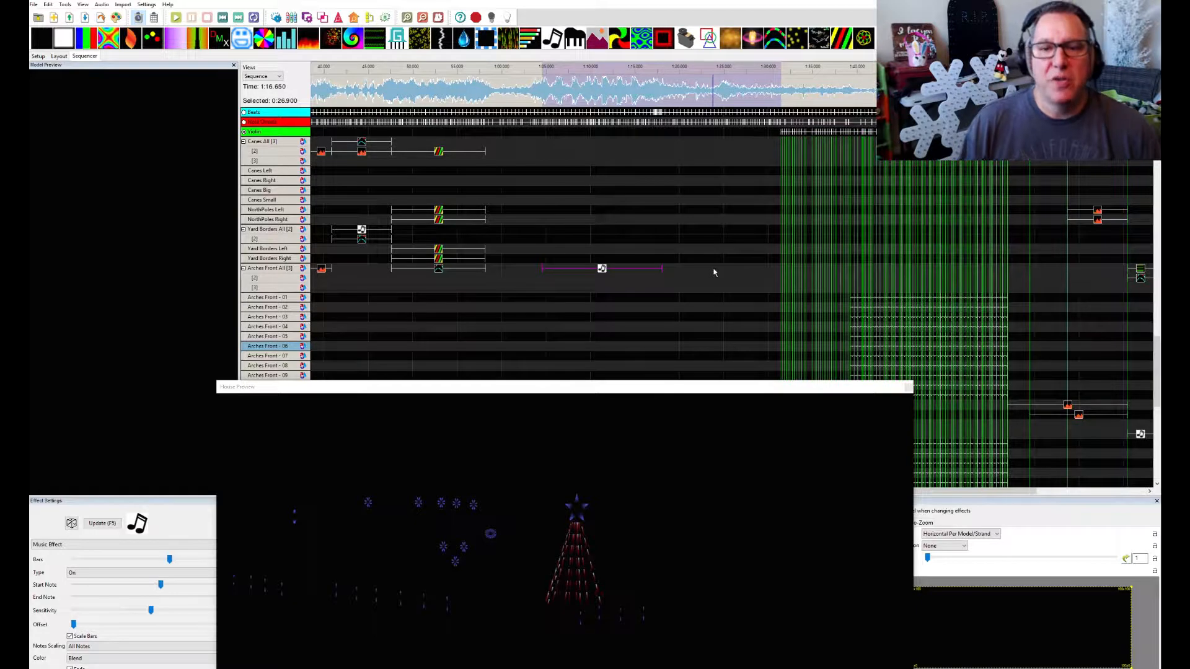
scroll(713, 273, down, 1)
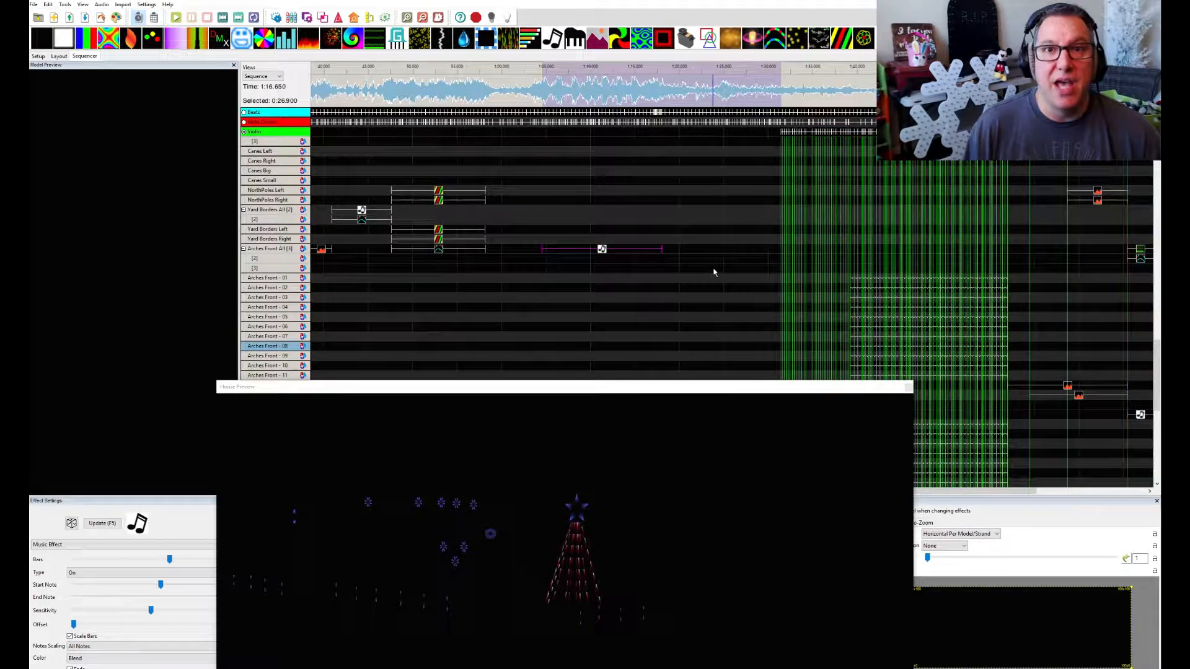
scroll(713, 273, down, 3)
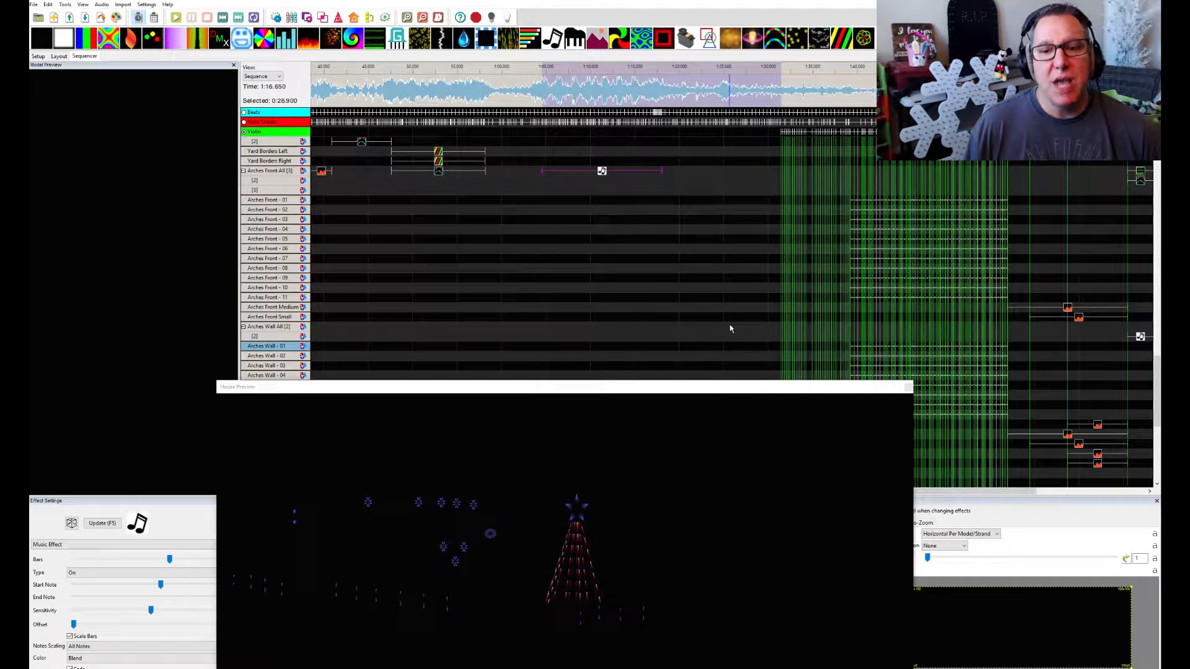
scroll(688, 291, down, 9)
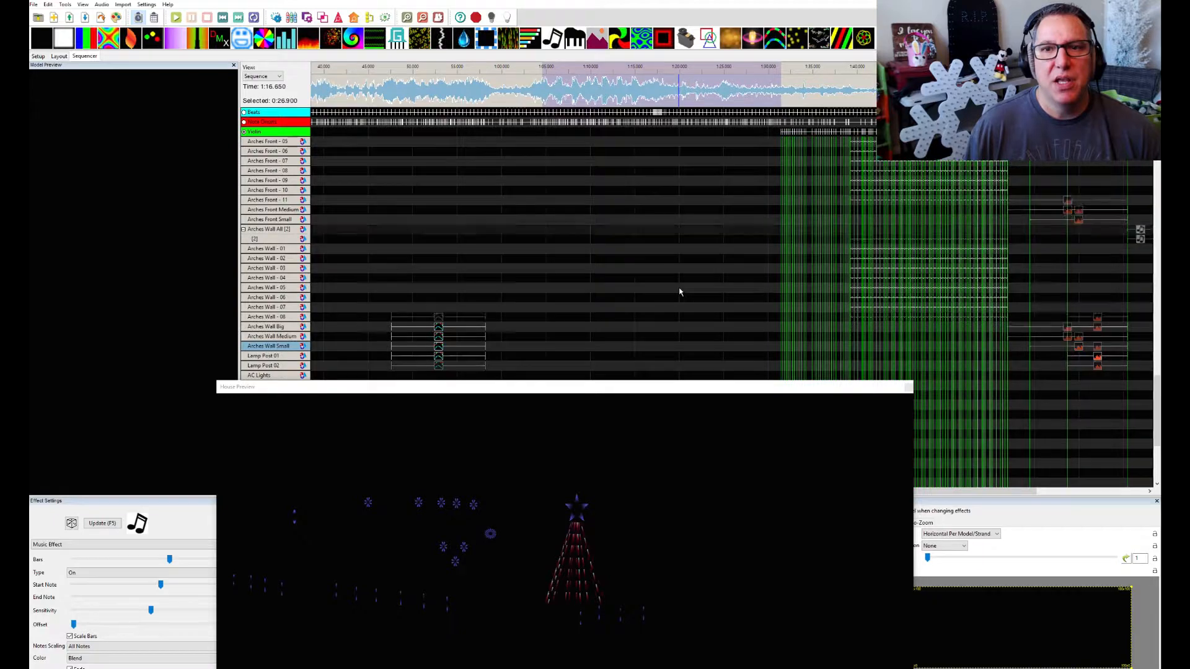
scroll(689, 291, up, 12)
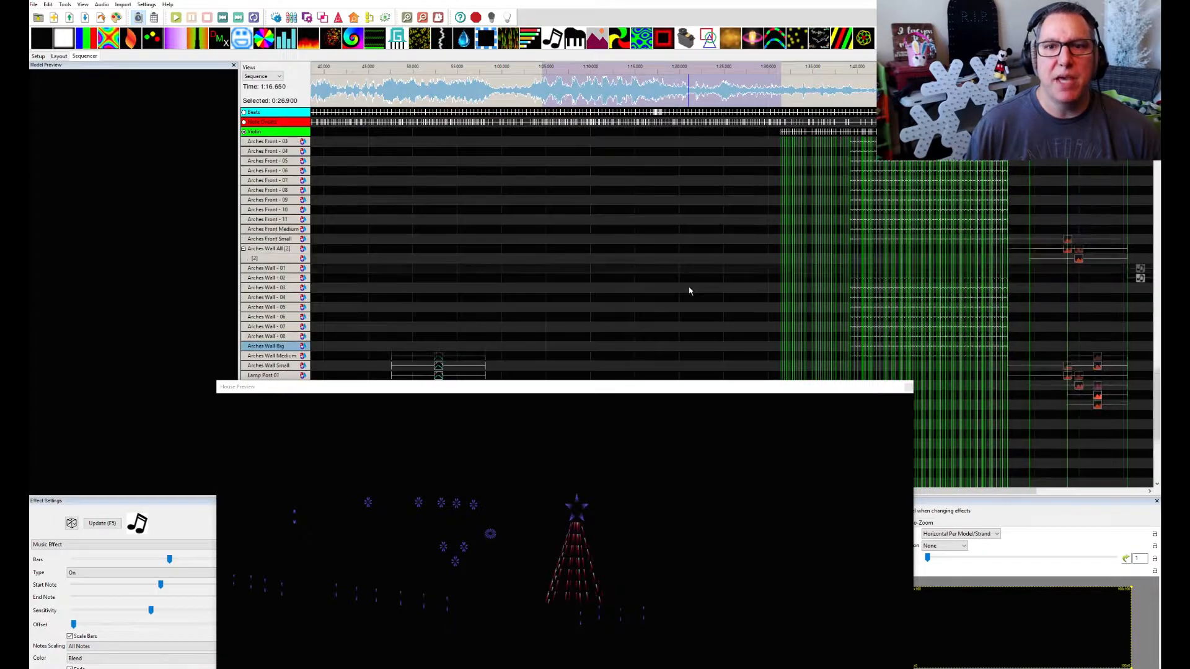
scroll(693, 298, down, 8)
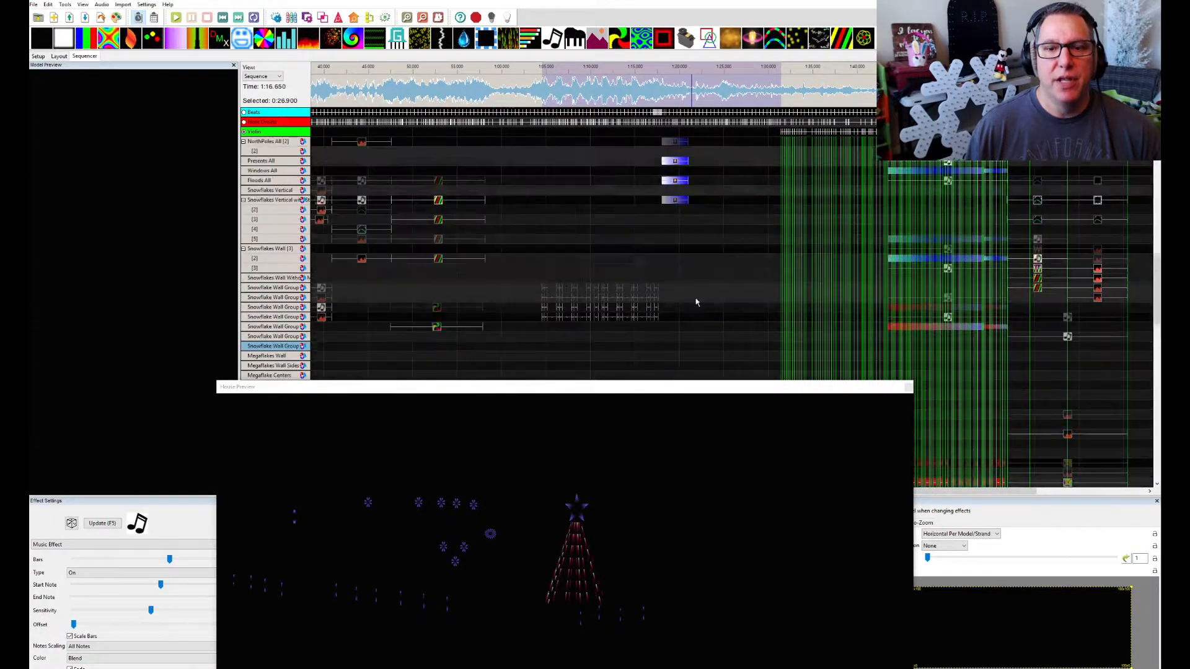
scroll(695, 301, up, 10)
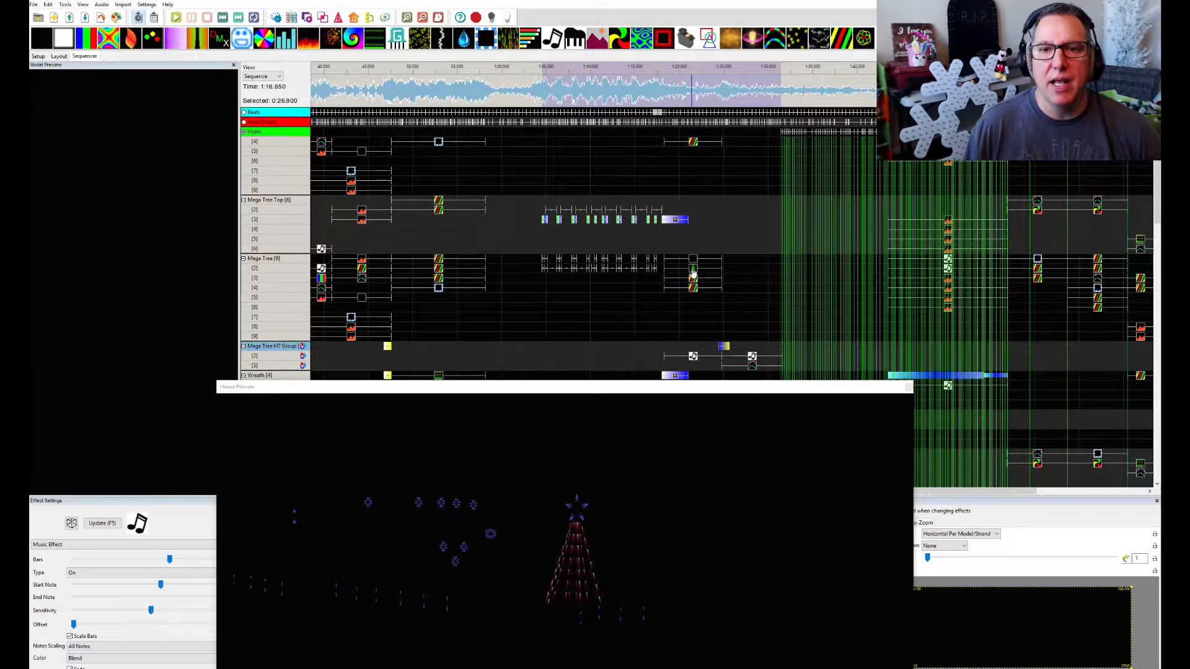
Select the Tree effect on Mega Tree layer 2, then shrink the House Preview and move it clear of the sequence grid and settings
click(693, 271)
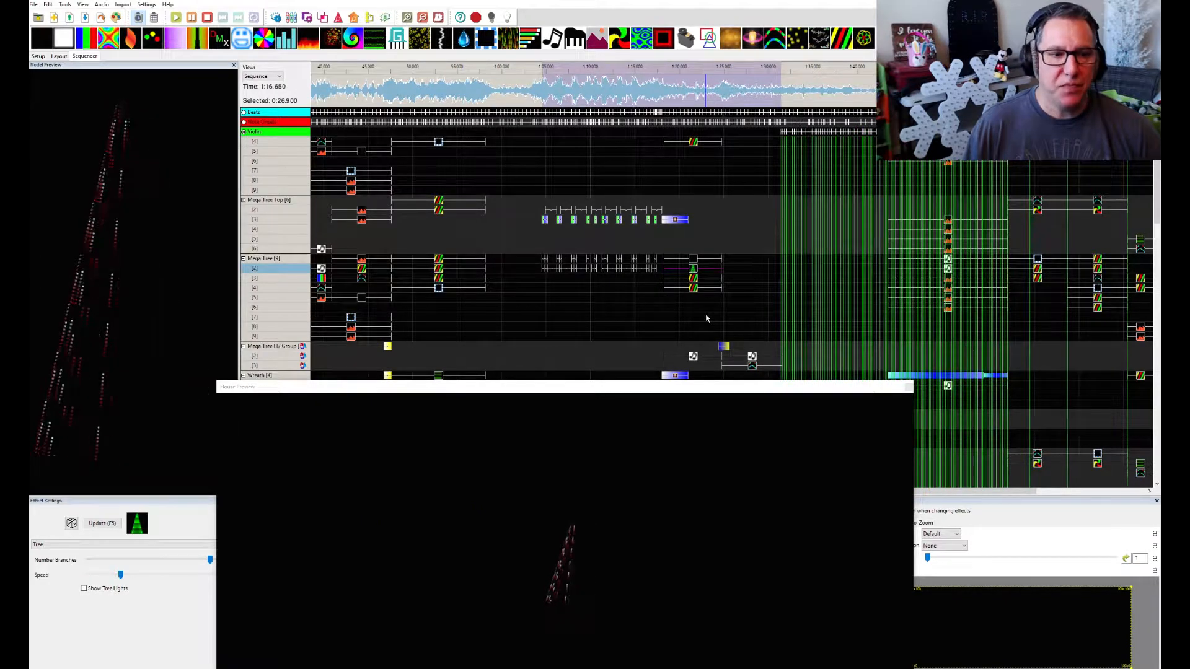
drag(568, 391, 688, 370)
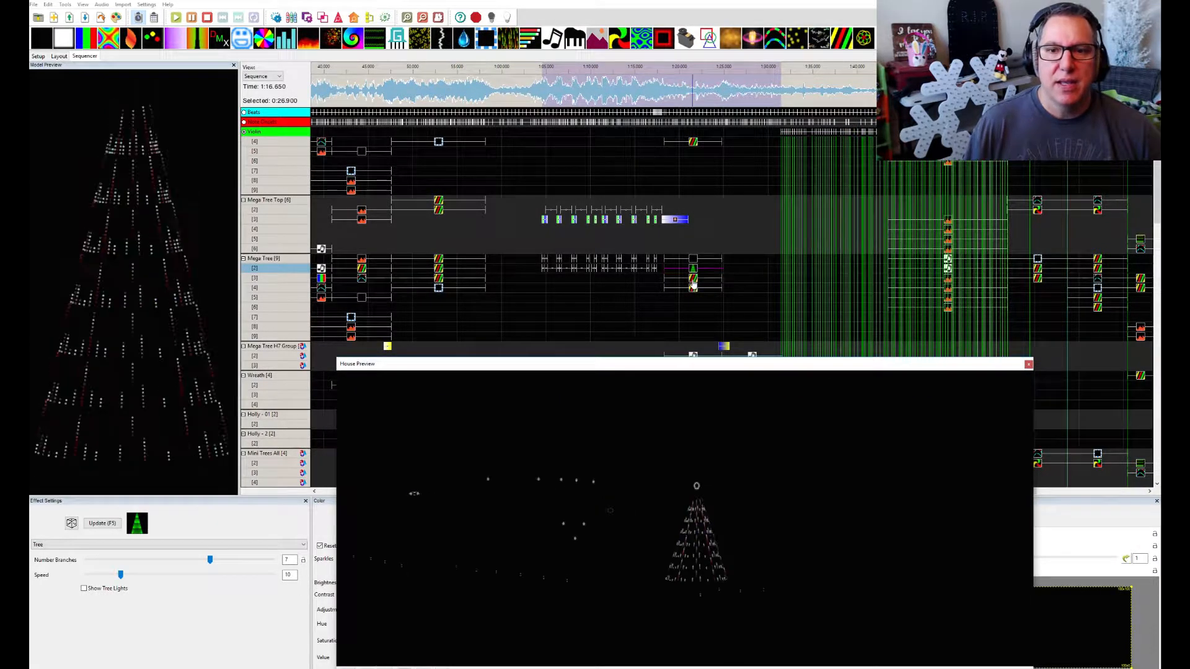
drag(706, 367, 696, 293)
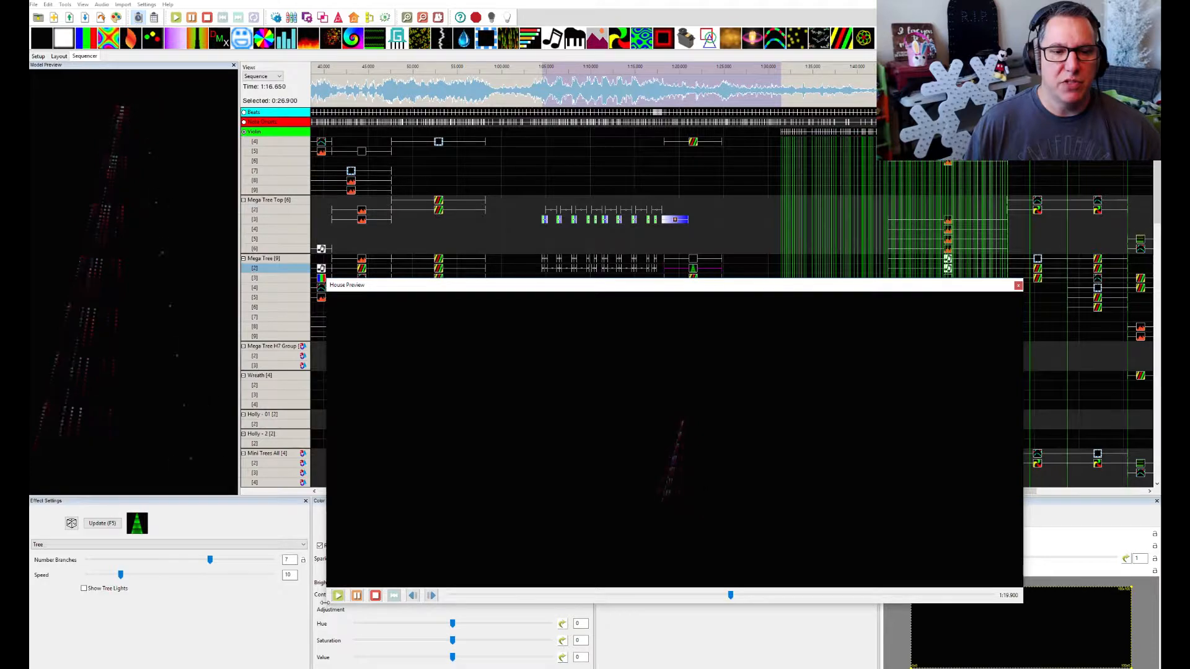
drag(327, 602, 538, 534)
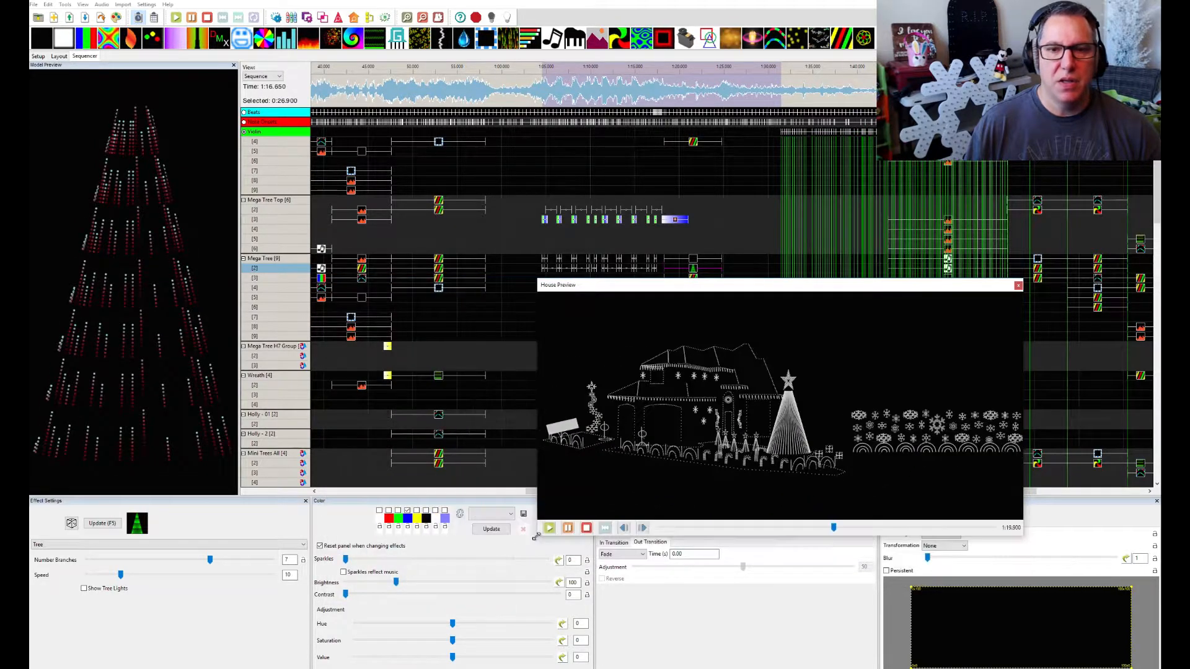
drag(623, 294, 1187, 371)
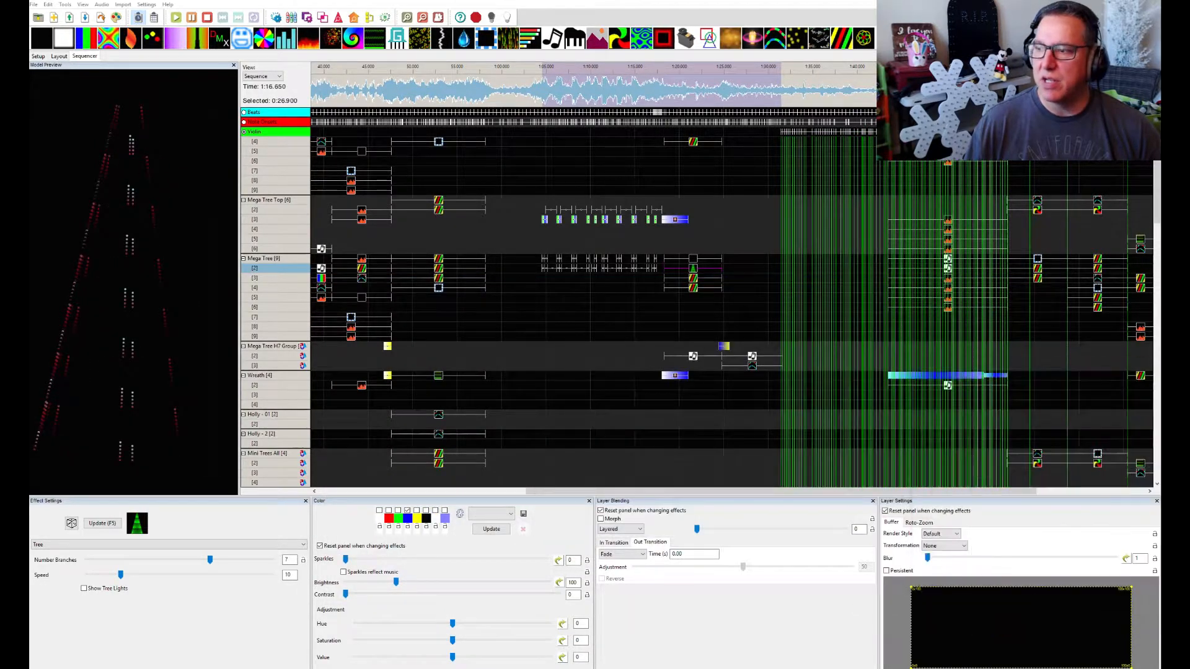
Compare the Spirals effects on Mega Tree layers 3 and 4, checking their blending and transformation settings
click(694, 280)
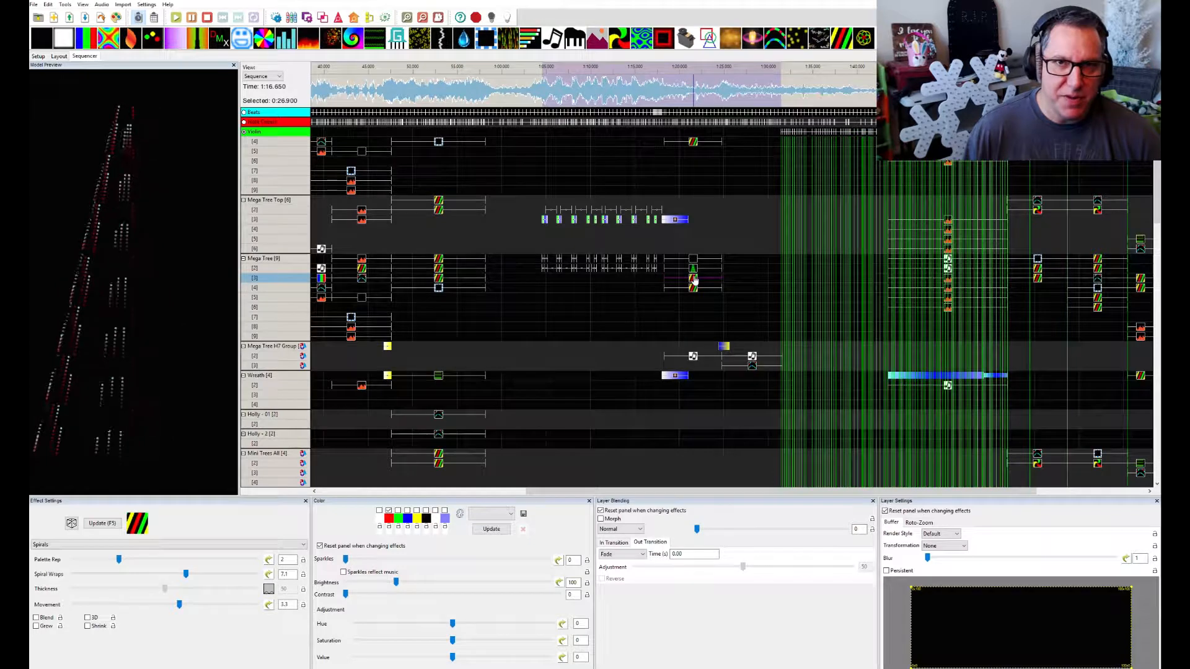
click(693, 287)
click(693, 288)
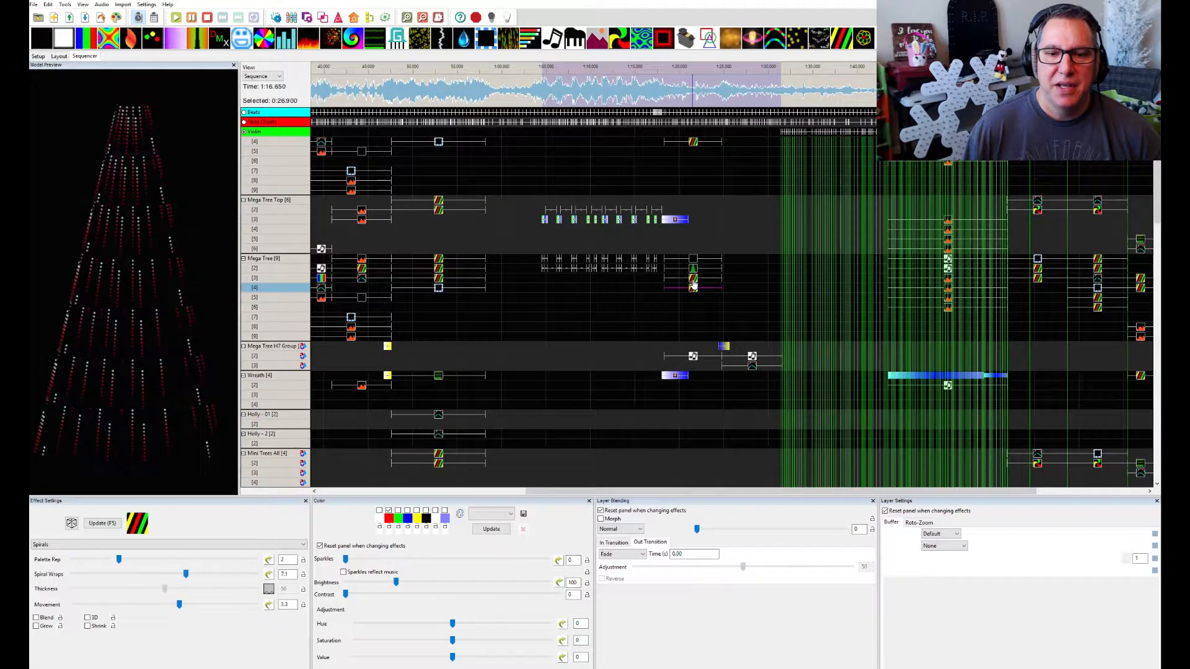
click(692, 279)
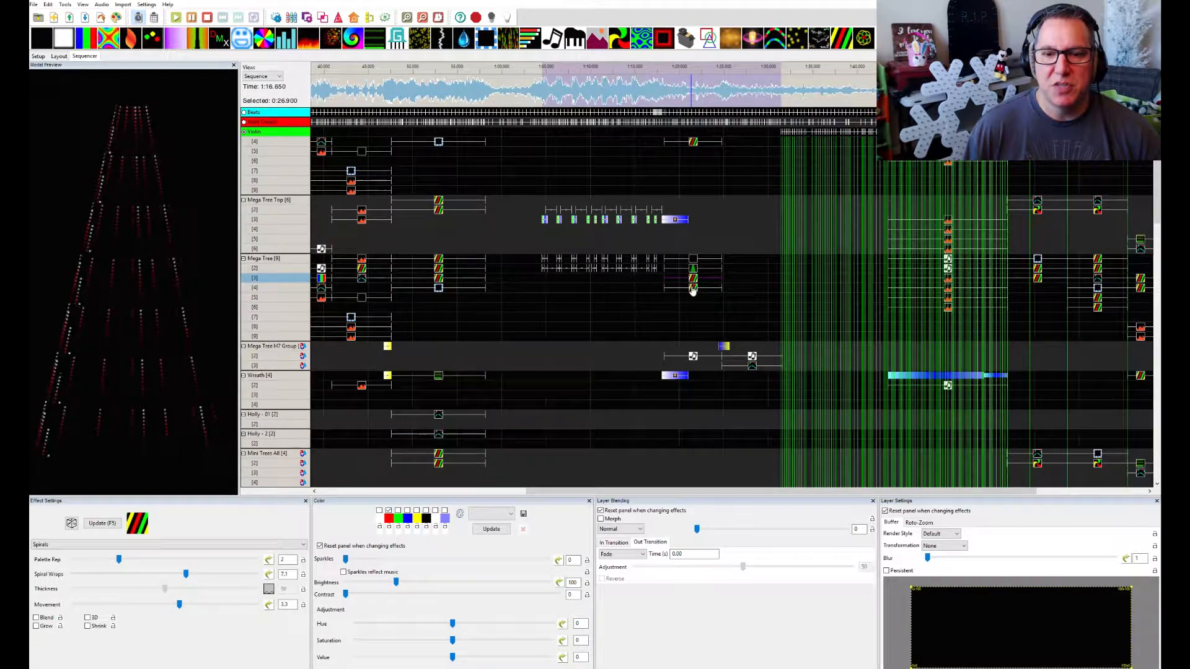
click(692, 289)
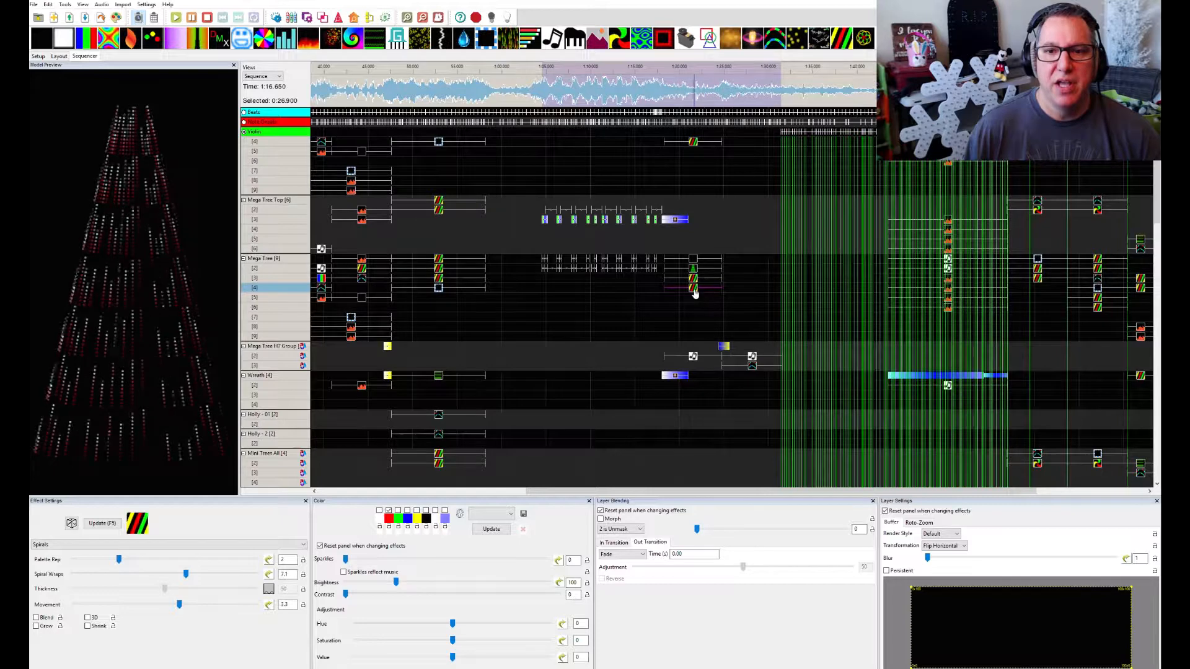
Switch the blending of Mega Tree layer 4's Spirals effect to Normal for comparison and restore it to 2 is Unmask
click(639, 530)
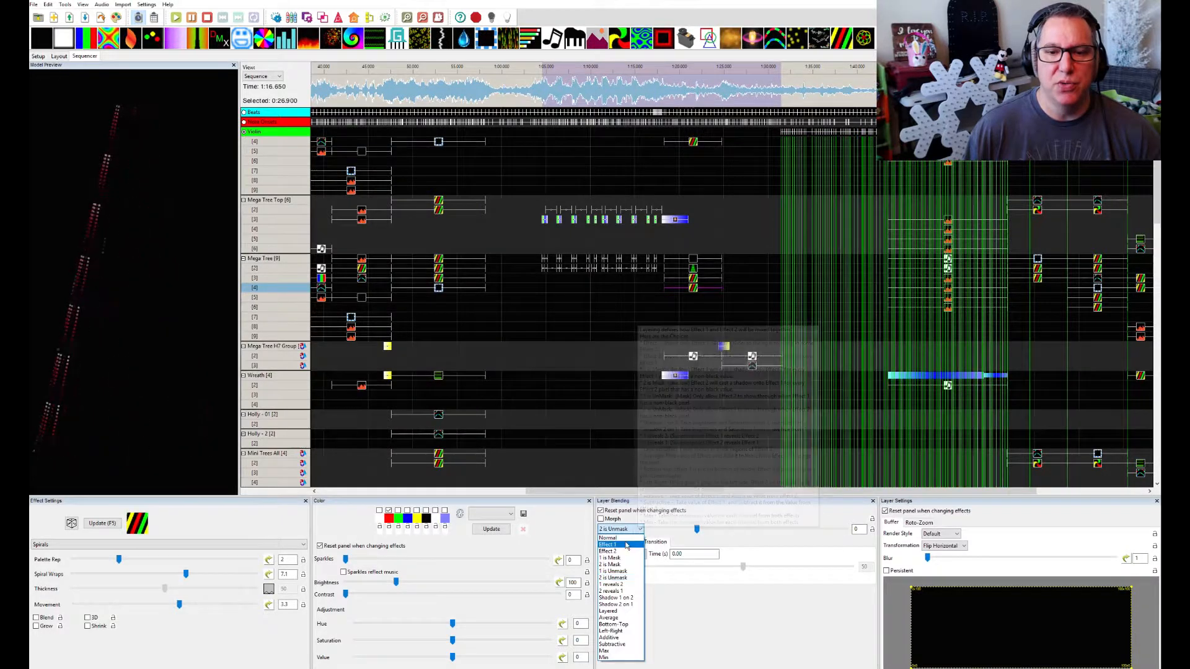
click(624, 538)
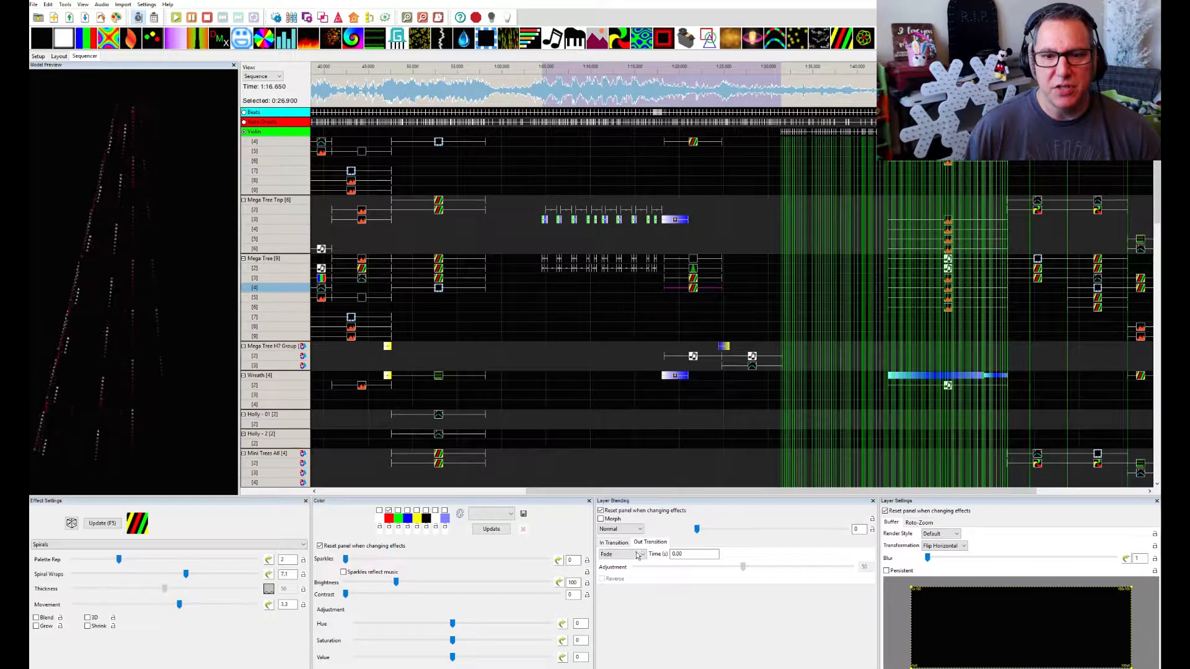
click(636, 530)
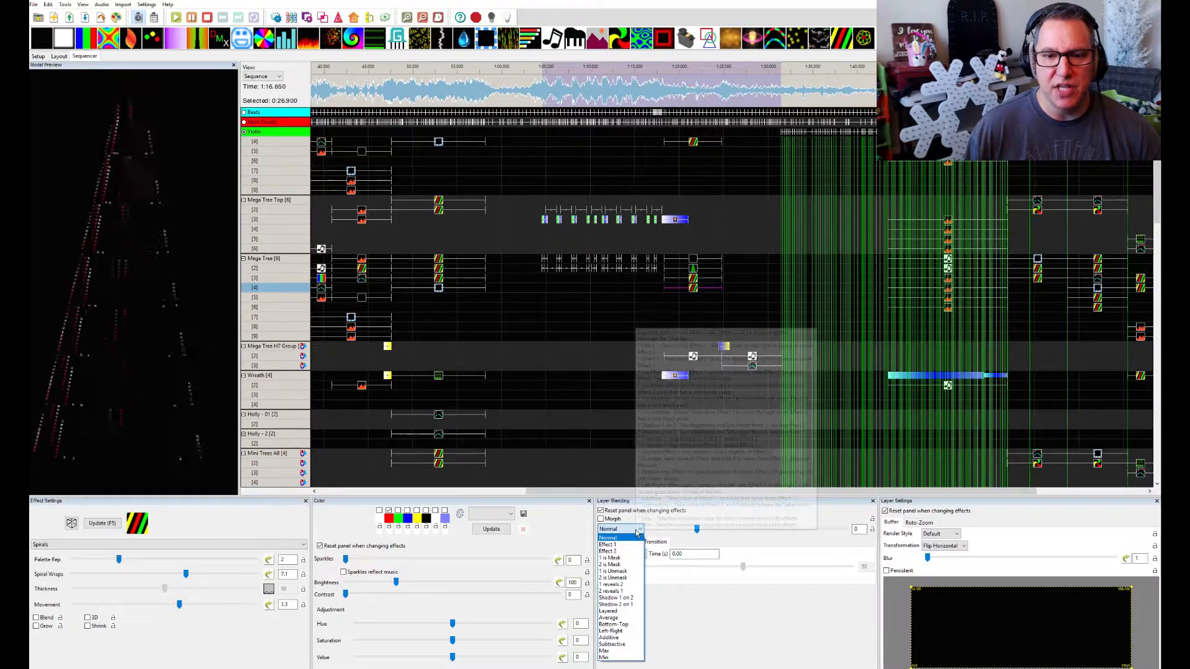
click(623, 577)
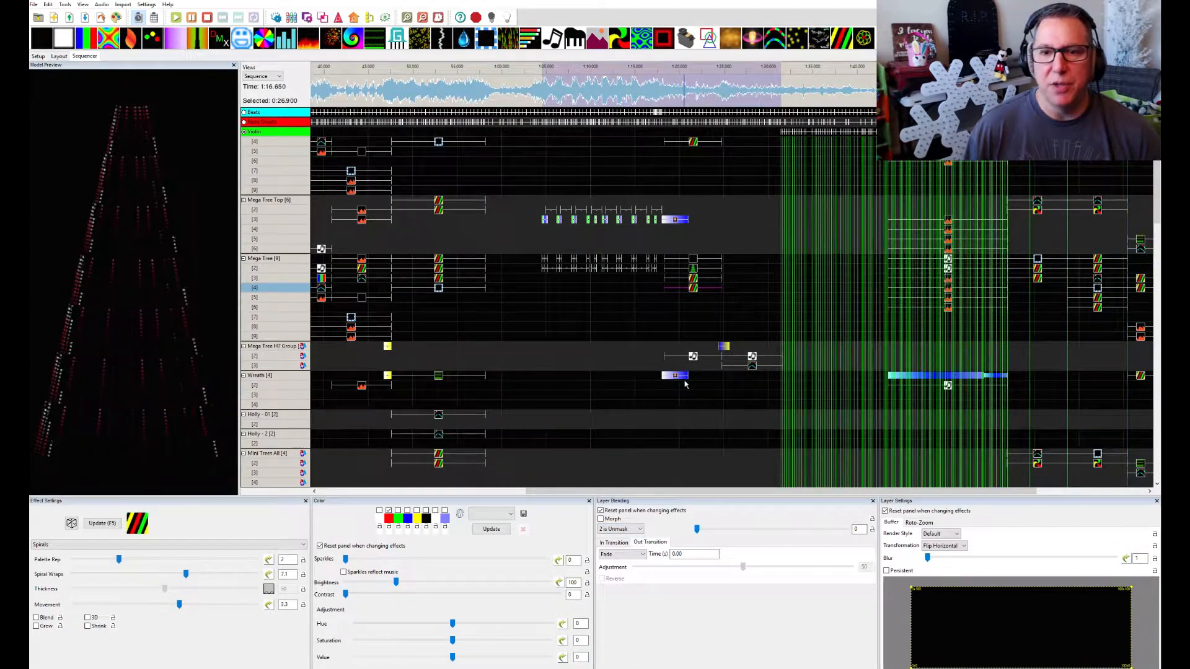
Examine the Thickness value curve of Mega Tree layer 3's Spirals effect, try a vertical offset of 30, and cancel the curve changes
click(693, 282)
click(693, 278)
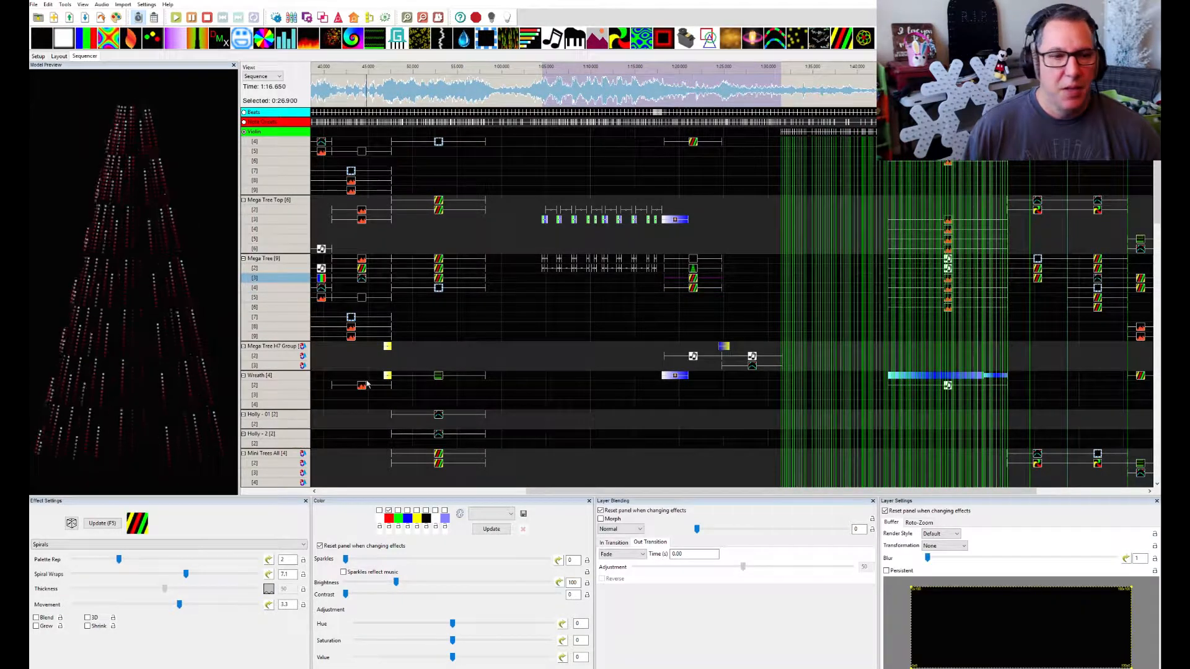
click(269, 590)
click(269, 589)
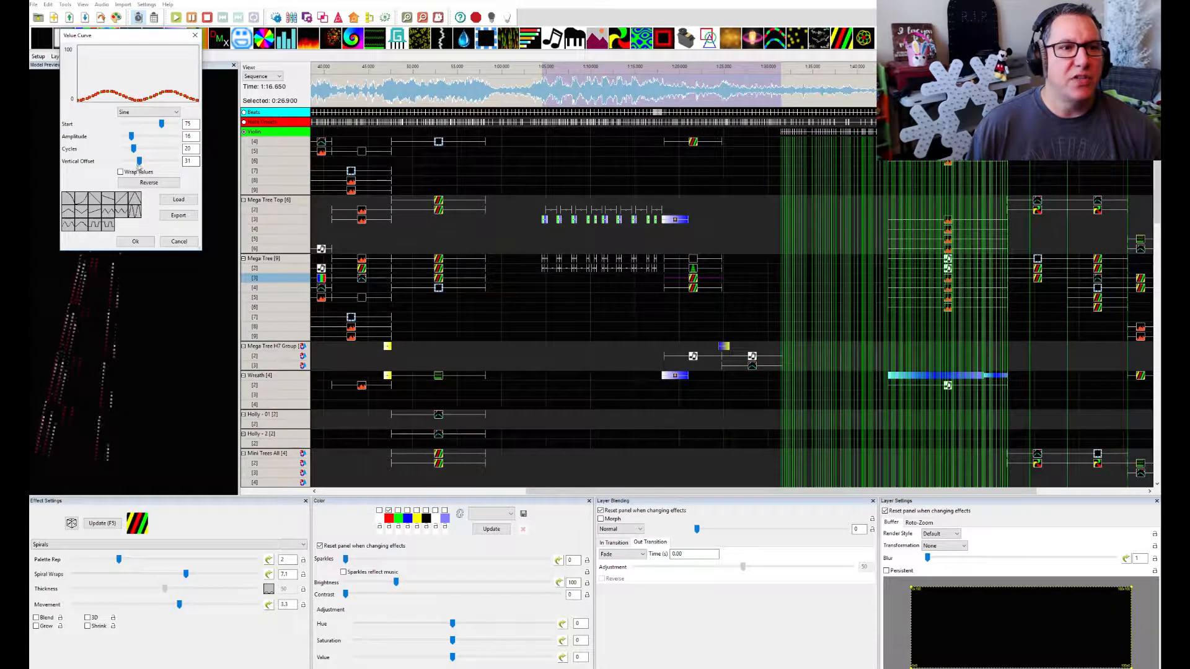
mouse_move(140, 166)
mouse_down()
mouse_move(154, 172)
mouse_move(139, 171)
mouse_up()
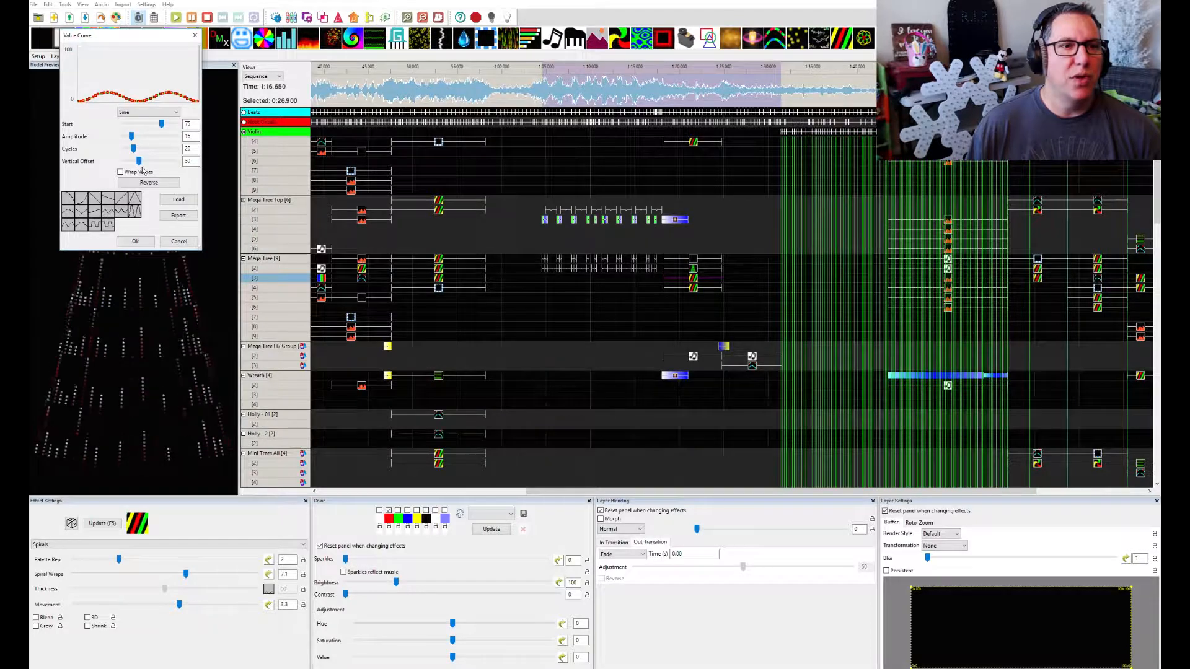
click(192, 161)
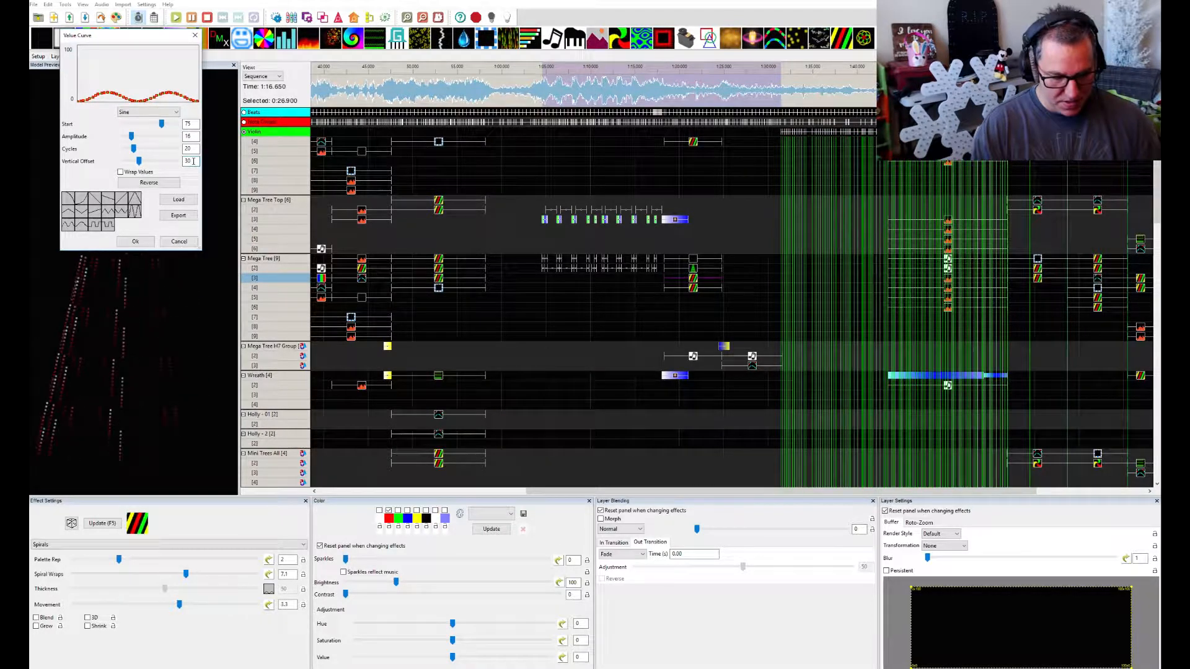
click(179, 242)
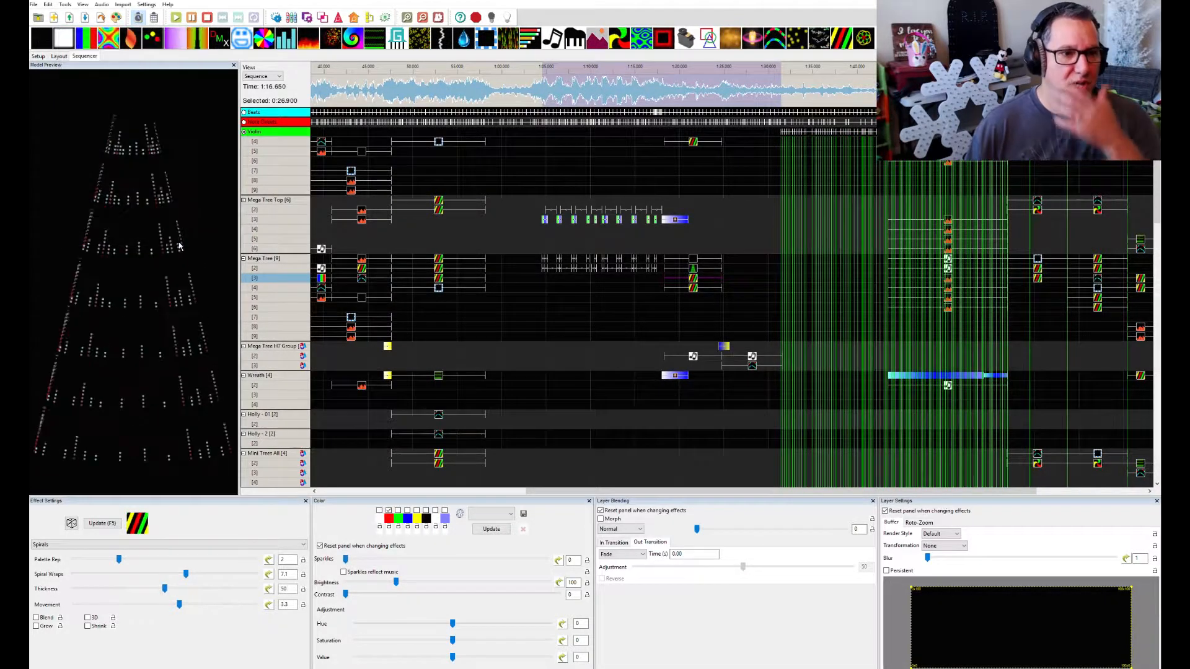
Delete the Off effect from the first Mega Tree layer to preview the Tree effect below without it, and restore the Off effect
click(693, 260)
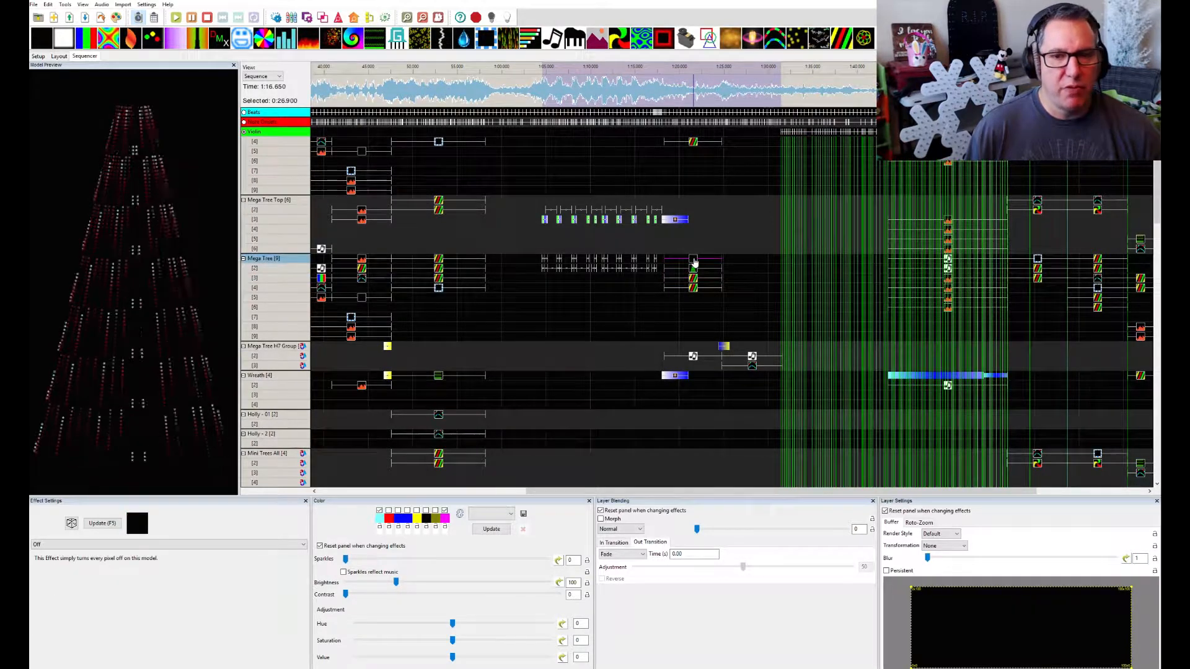
key(Delete)
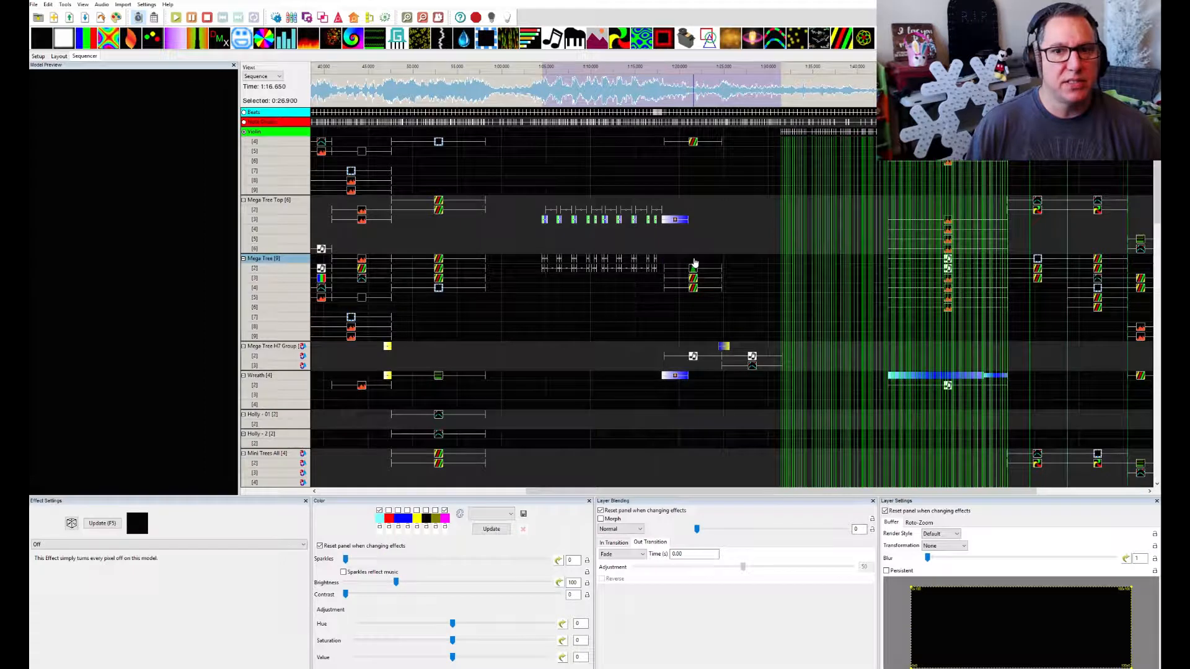
click(693, 271)
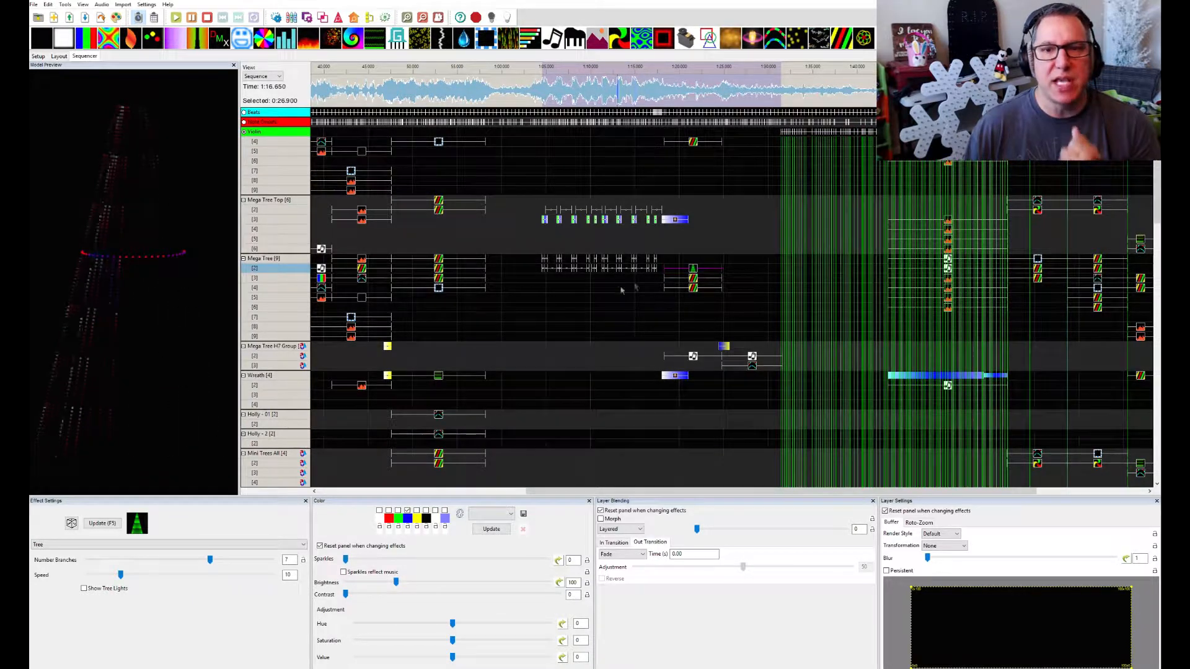
click(670, 258)
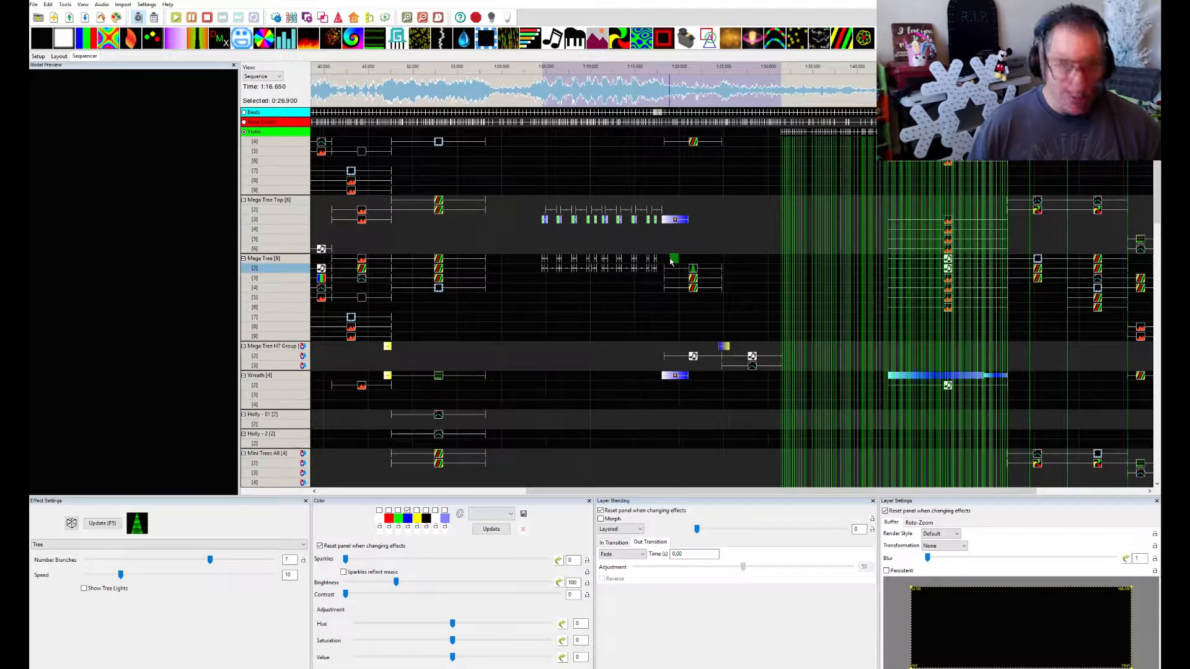
click(694, 261)
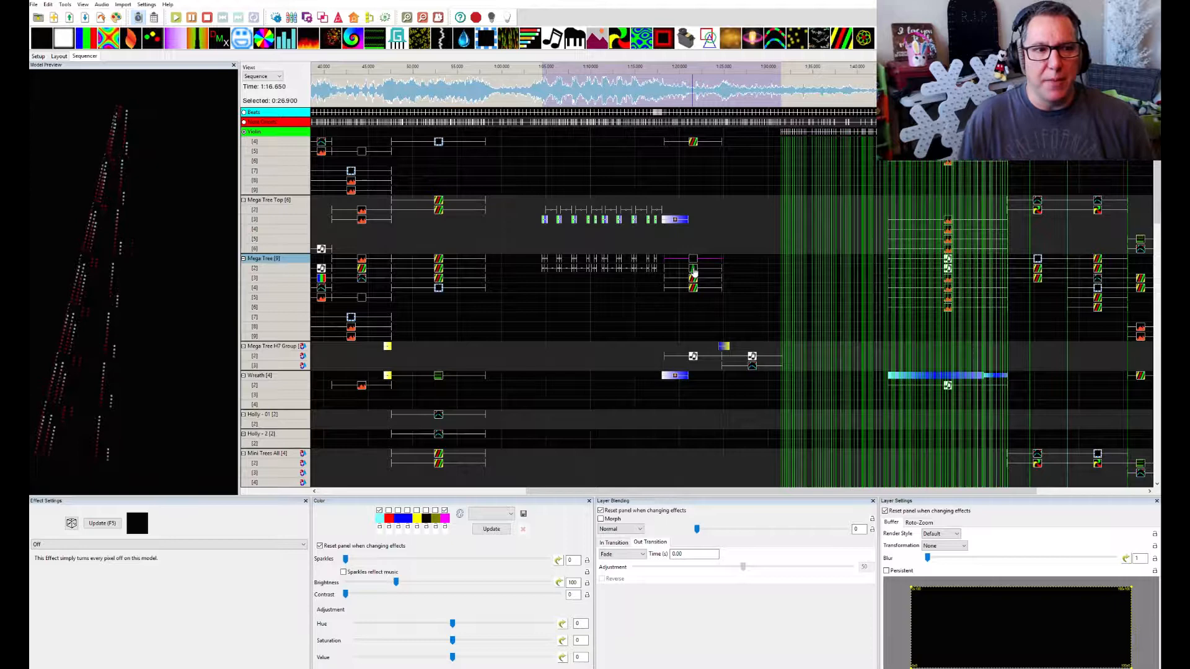
Play a 6.75-second waveform selection over the Mega Tree effects, then a 3.55-second selection across their end
drag(665, 94, 725, 98)
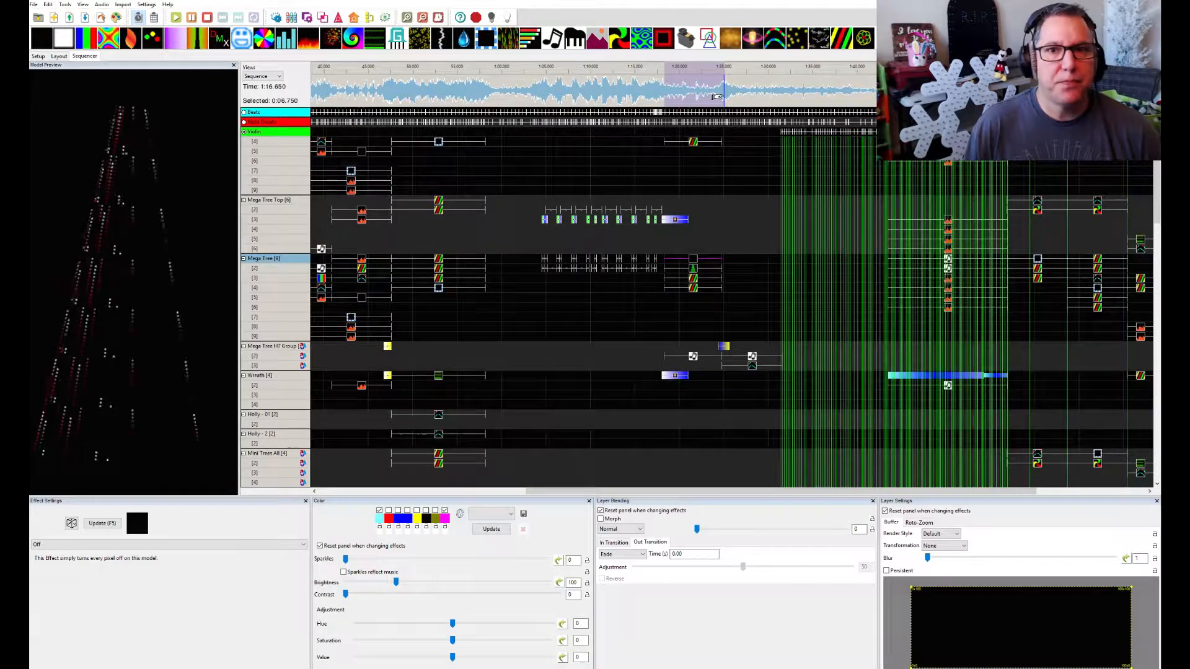
key(space)
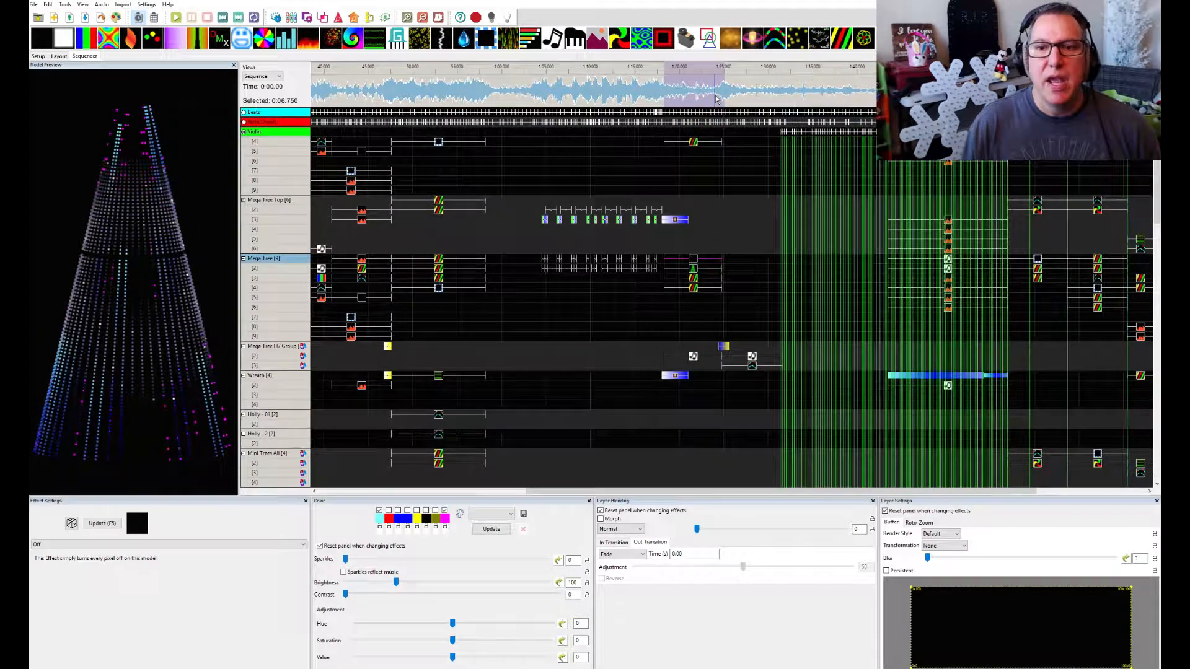
drag(711, 90, 742, 90)
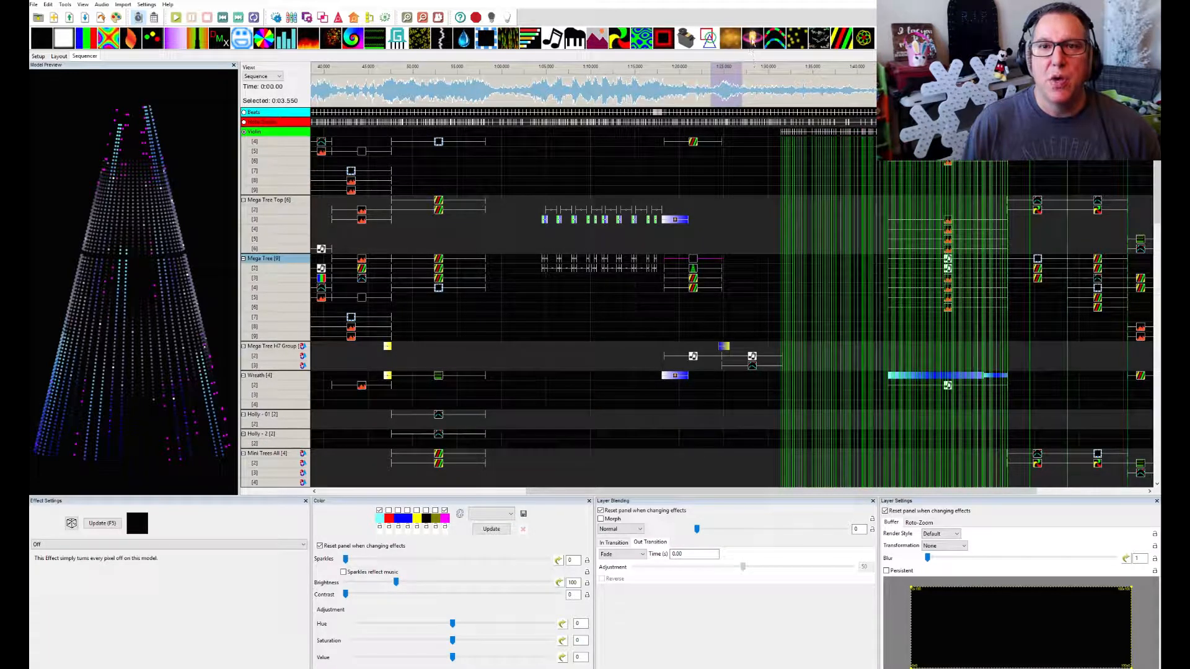
key(space)
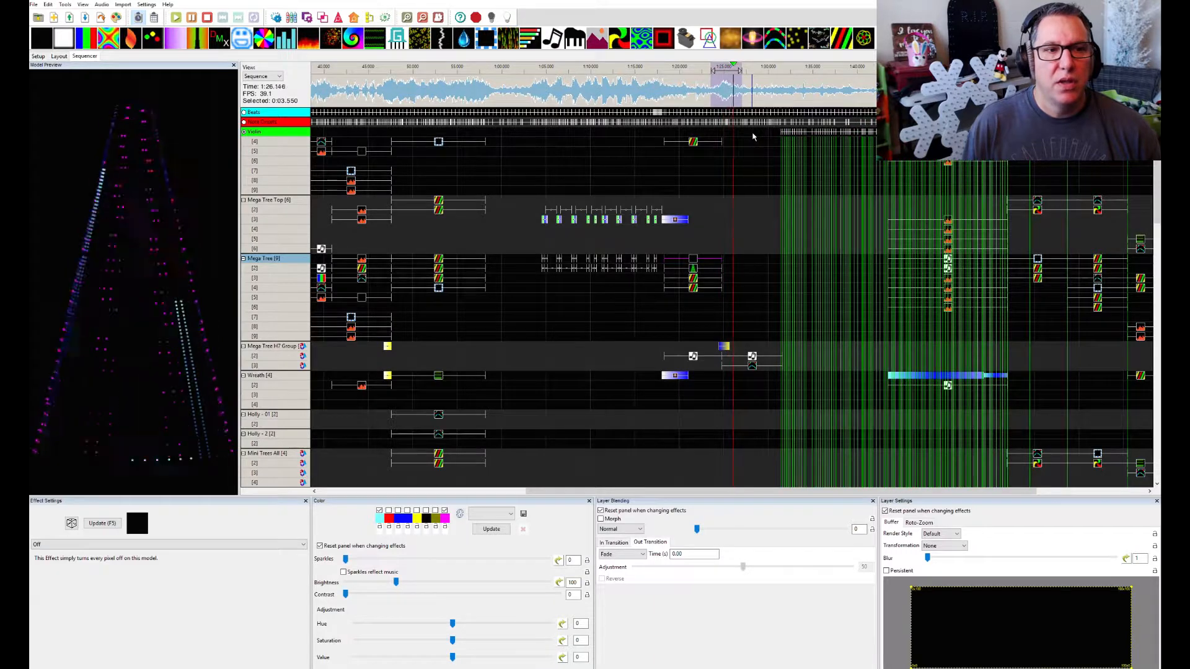
key(space)
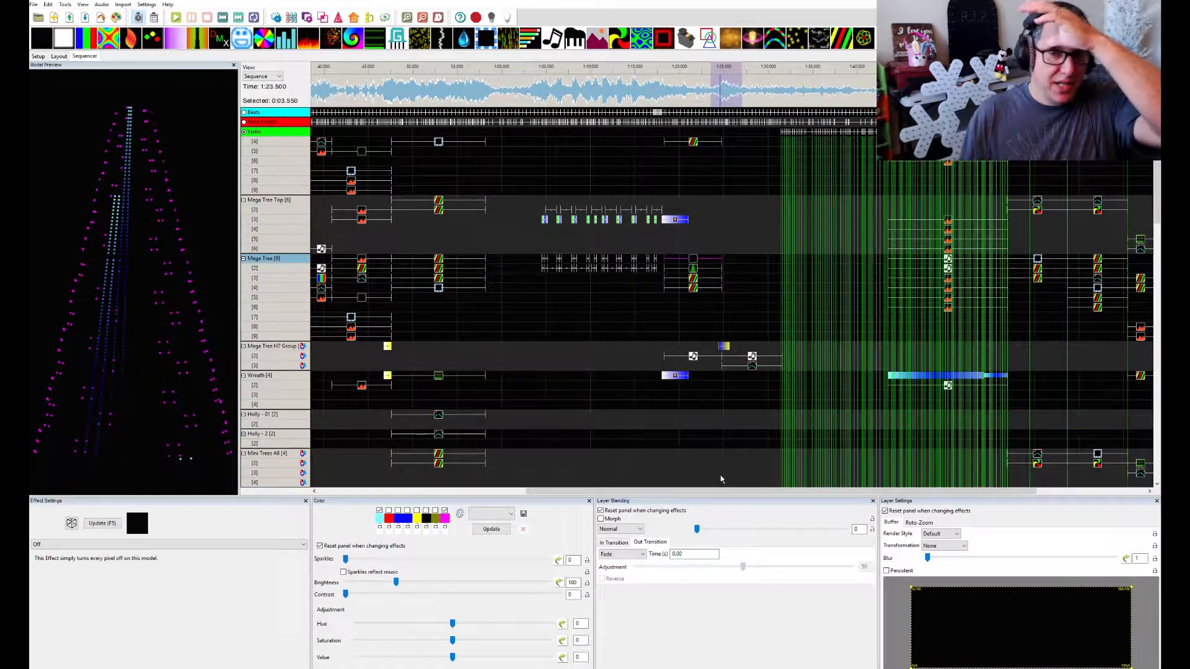
Select 7.7 seconds of the waveform and check the note range of the Music effect on Mega Tree H7 Group layer 2 in that section
drag(721, 106, 789, 106)
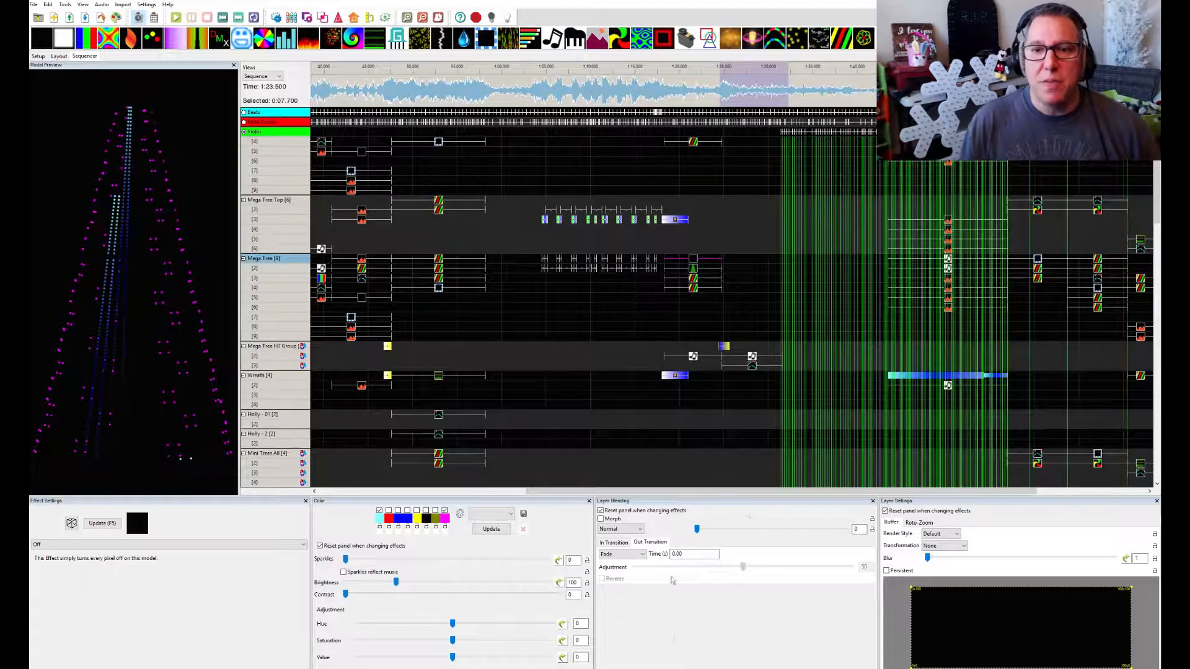
click(752, 358)
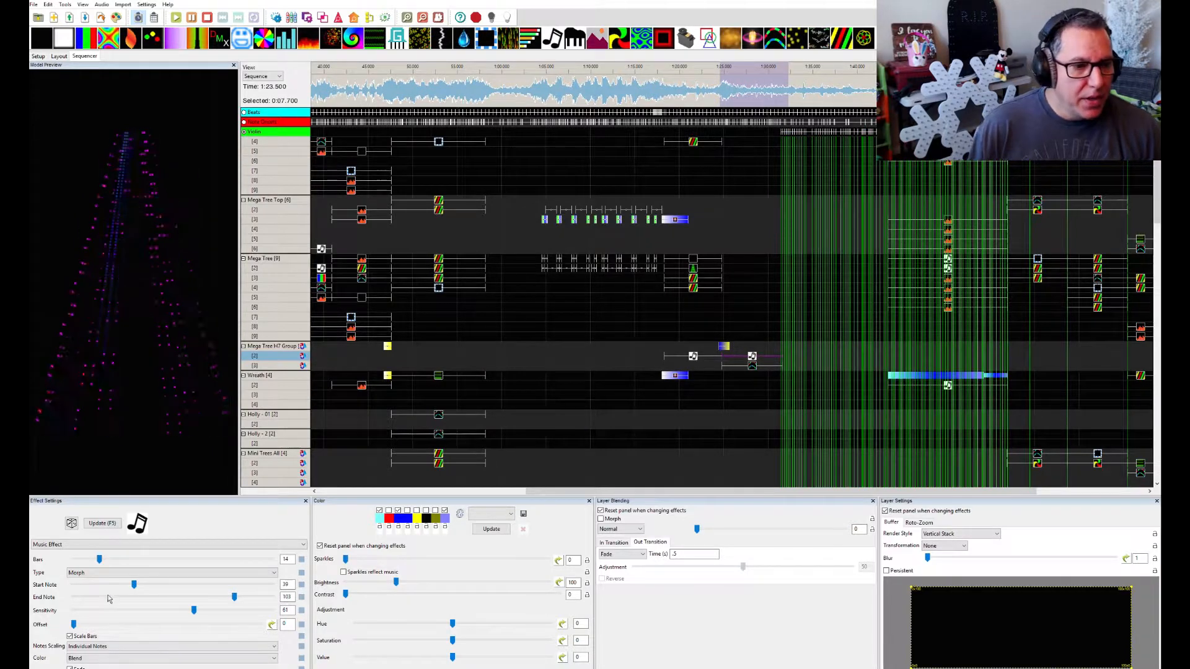
mouse_move(134, 586)
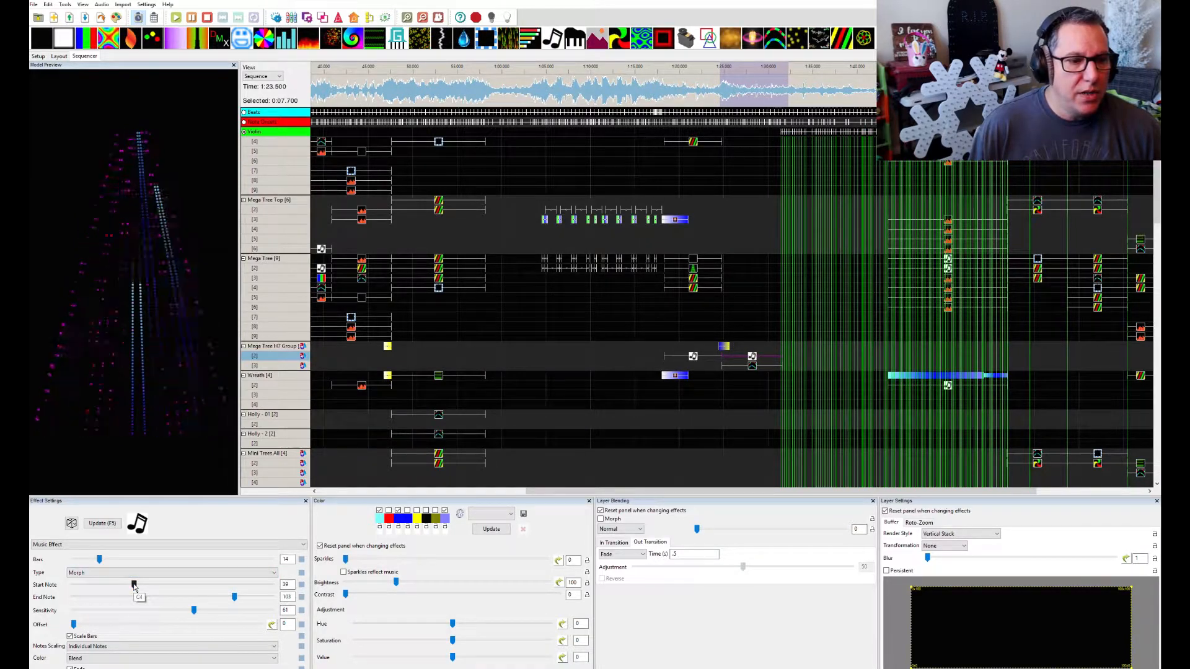
mouse_move(229, 600)
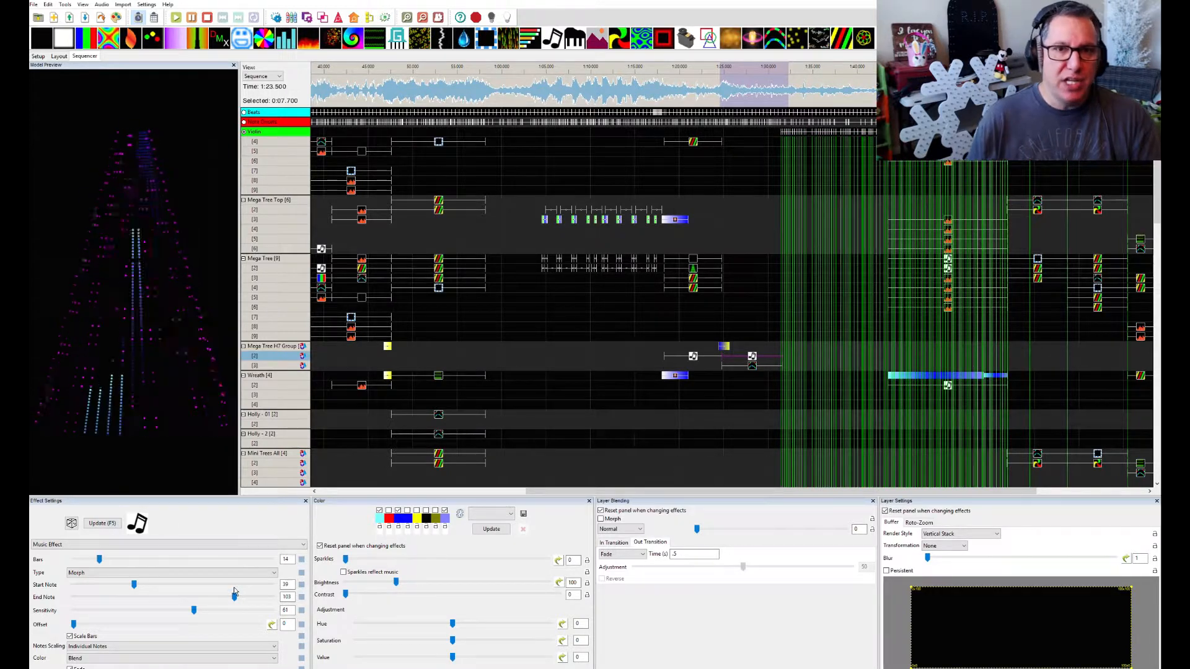
Review the Music effect's Type options, keep Morph, and enlarge the effect settings area to show the Fade option
click(271, 573)
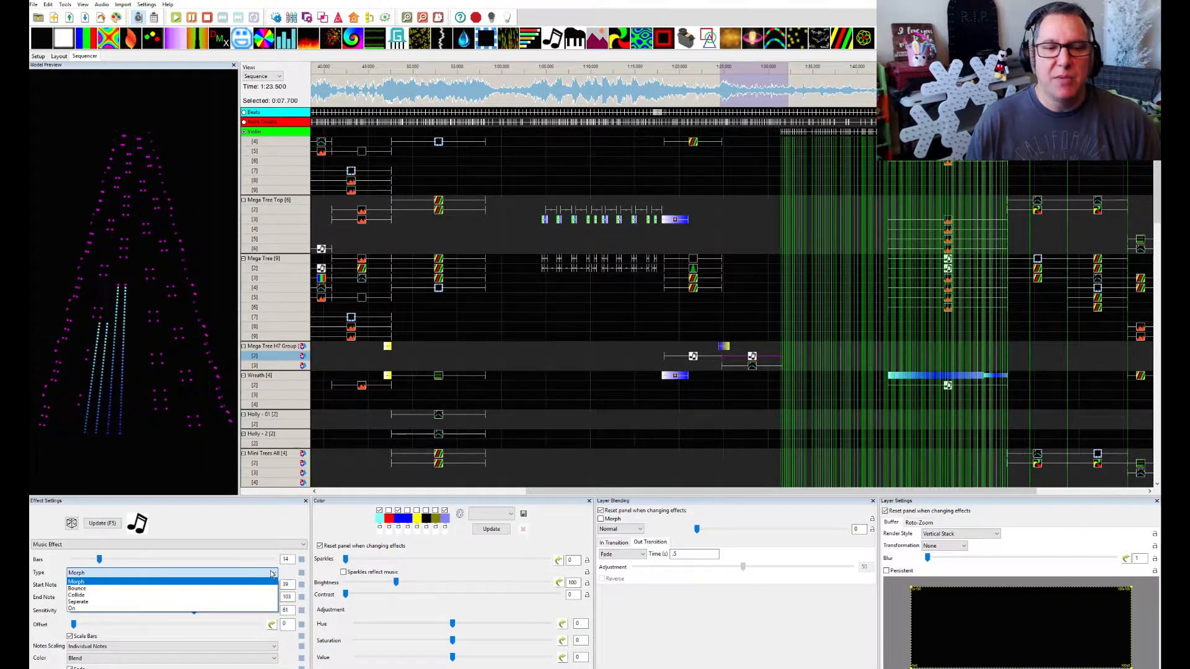
click(76, 581)
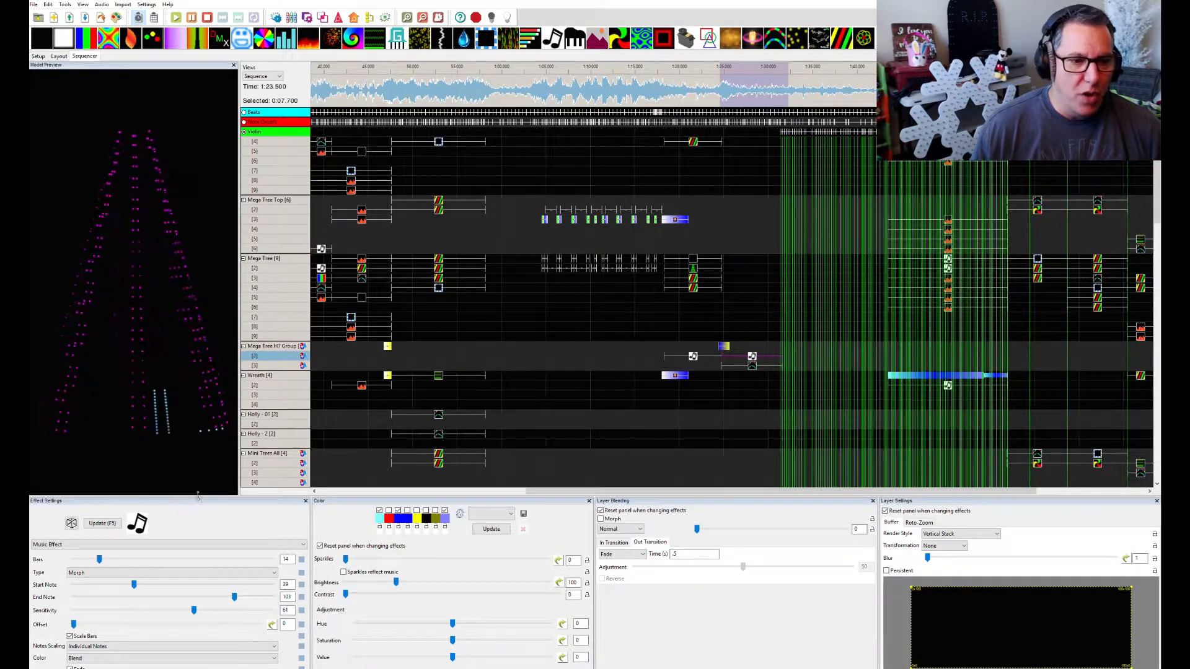
drag(198, 494, 198, 475)
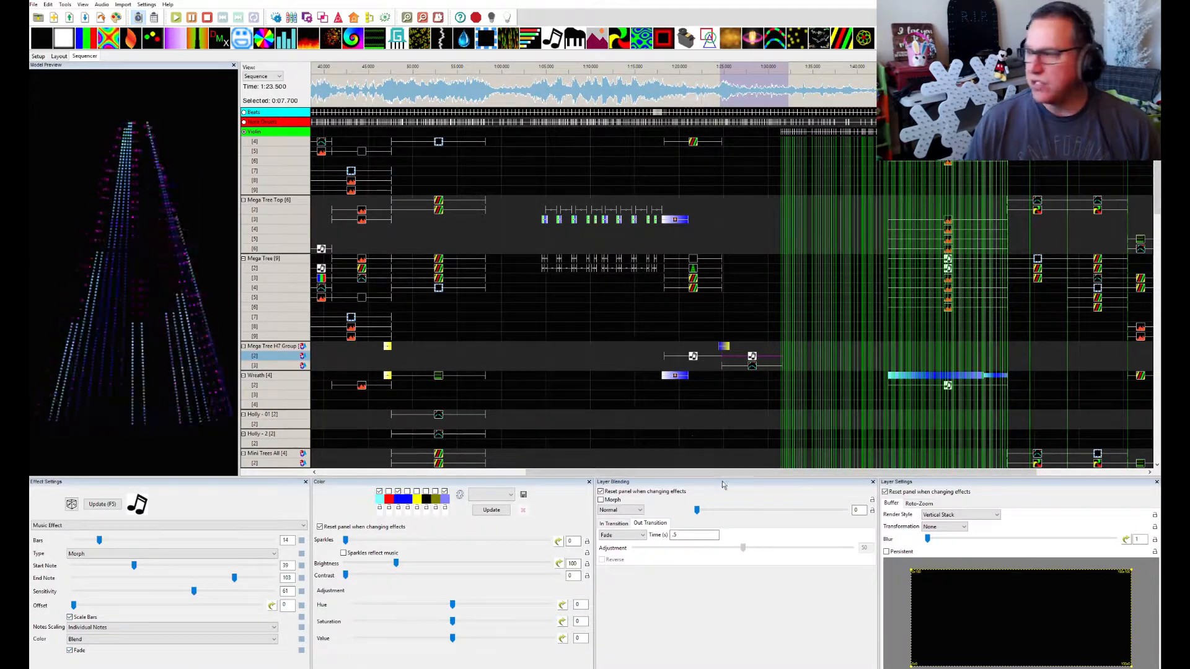
Bring the House Preview window over the lower part of the sequencer and enlarge it
drag(1189, 149, 690, 379)
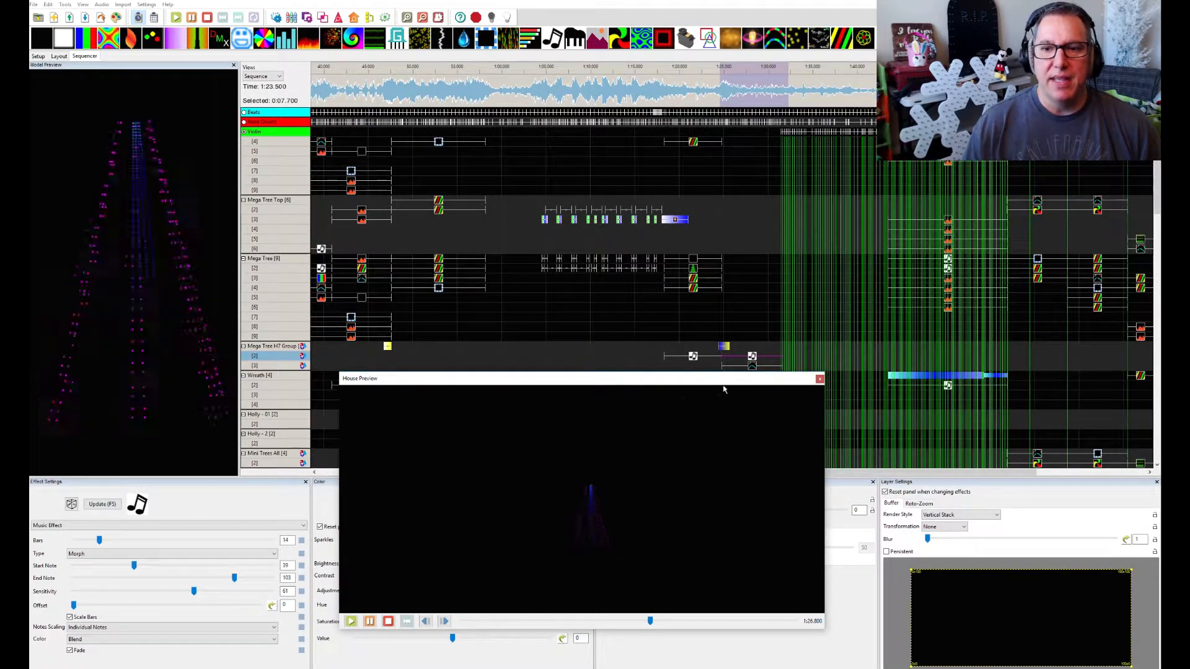
drag(677, 383, 613, 414)
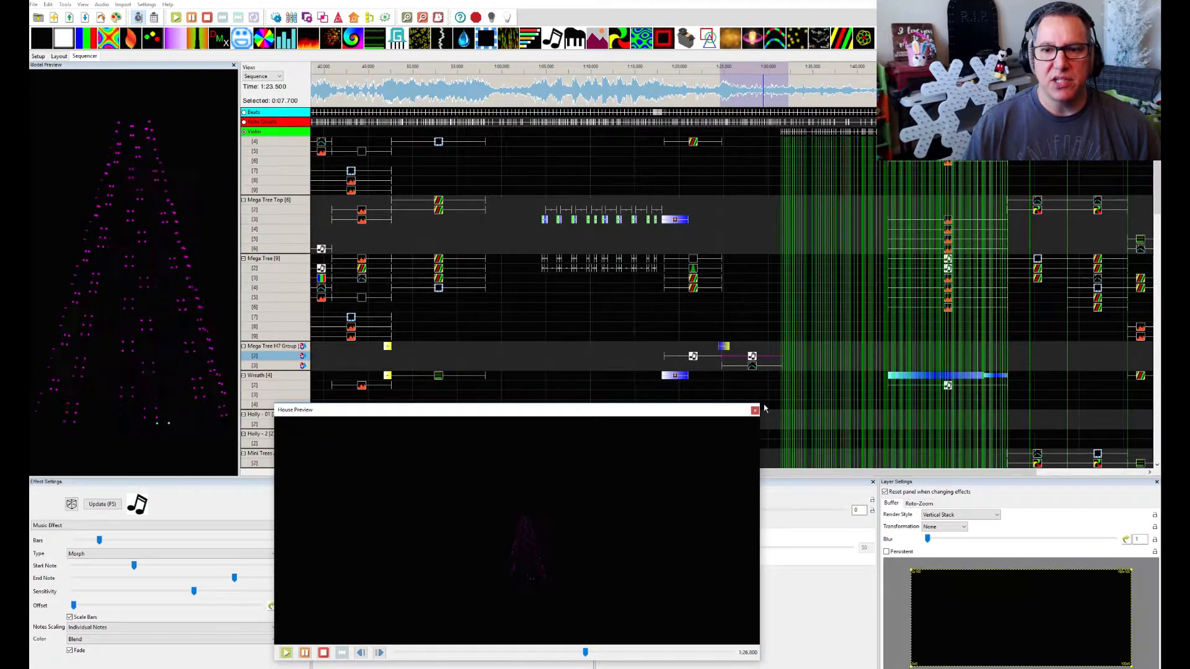
drag(761, 403, 1051, 311)
drag(867, 321, 796, 333)
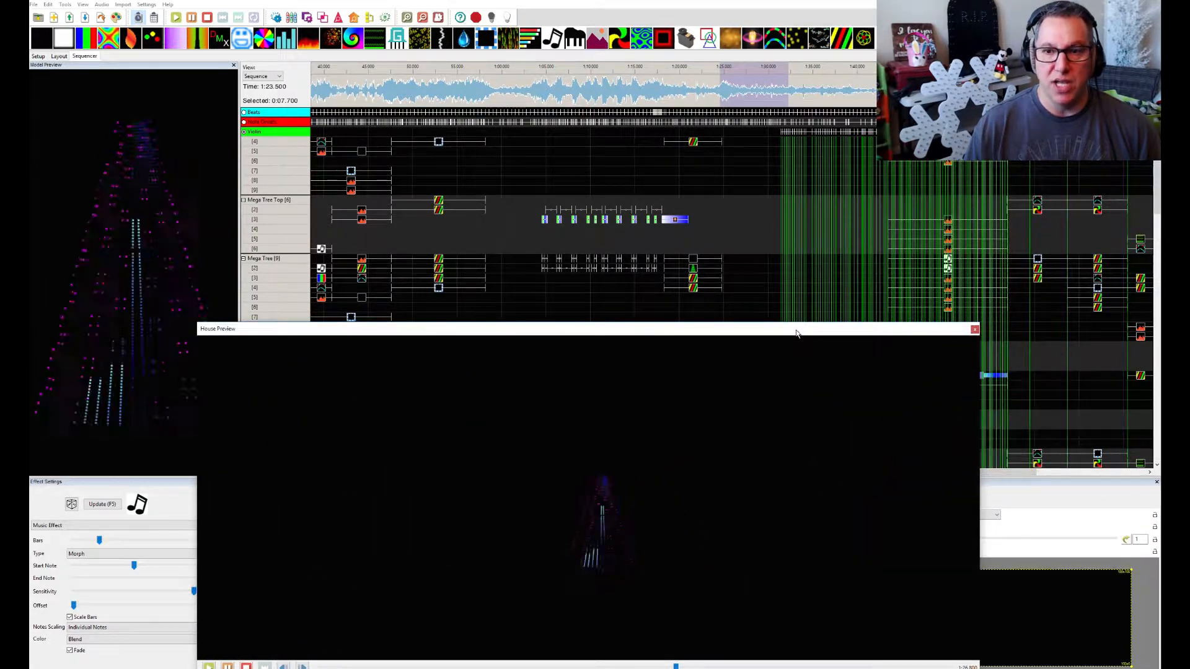
Hide the Violin timing marks to examine the violin section's effects from Mega Tree down to Arches Front, and show the marks again
scroll(710, 229, right, 2)
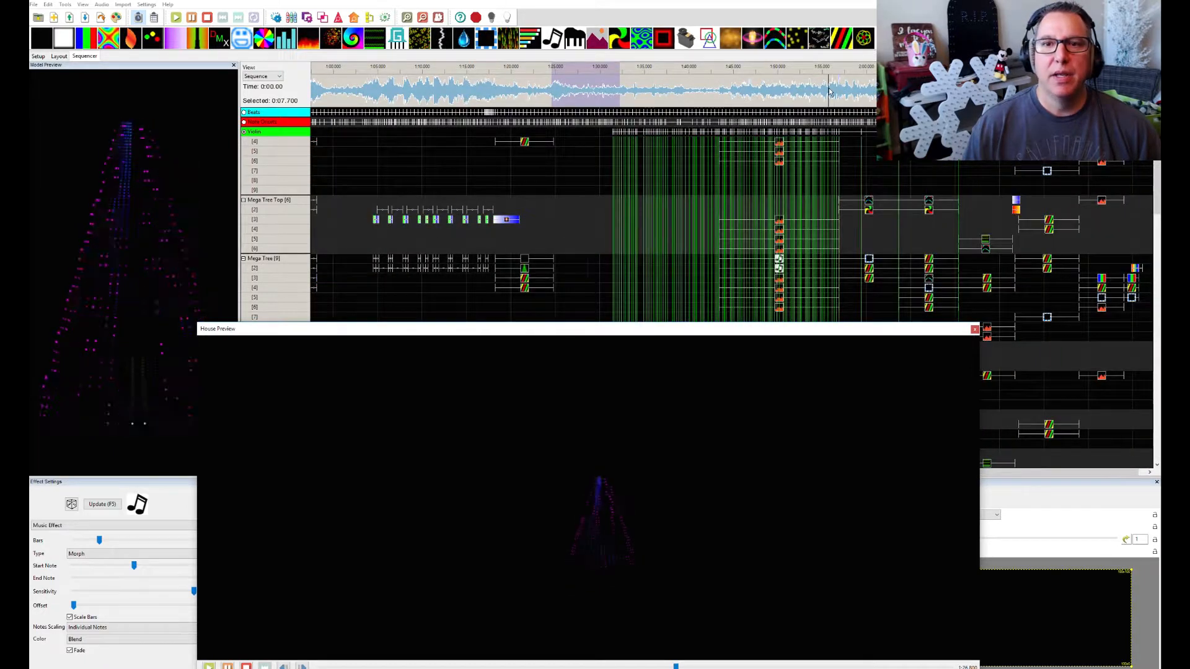
scroll(829, 92, right, 1)
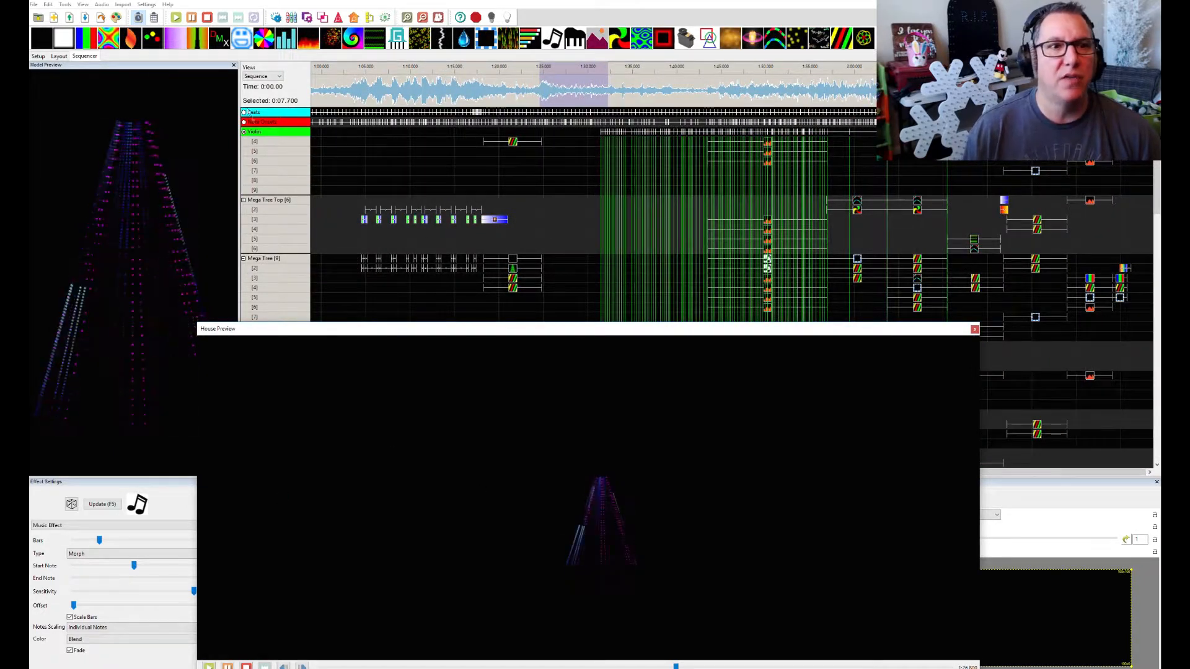
click(244, 134)
click(244, 133)
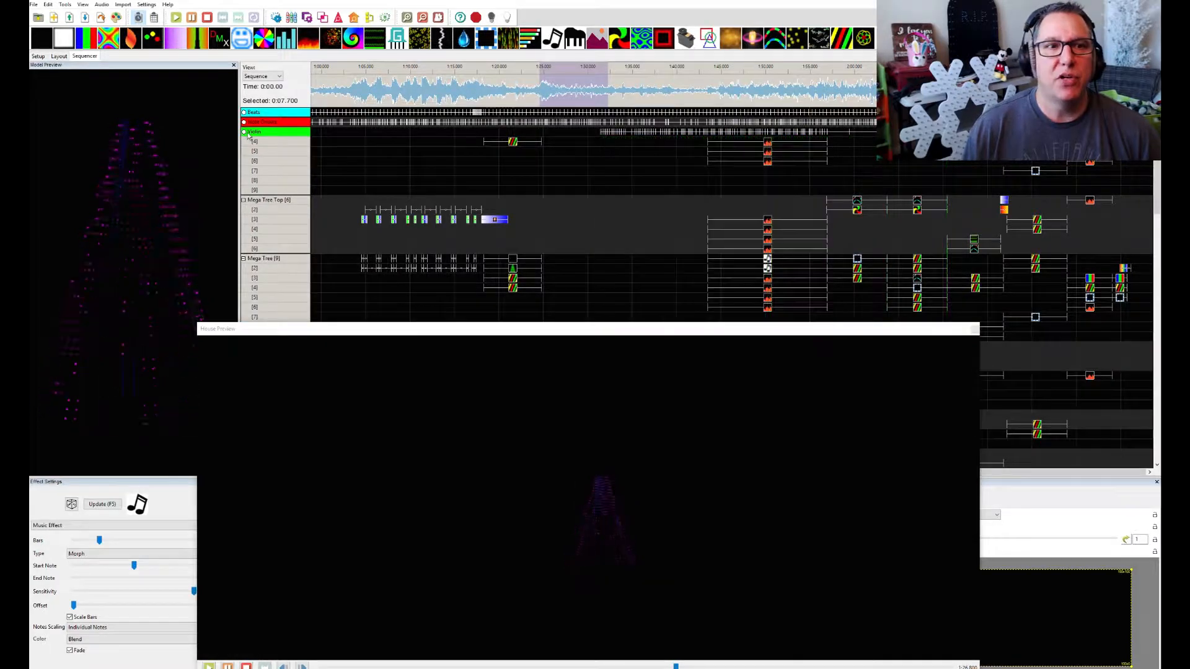
scroll(775, 199, down, 15)
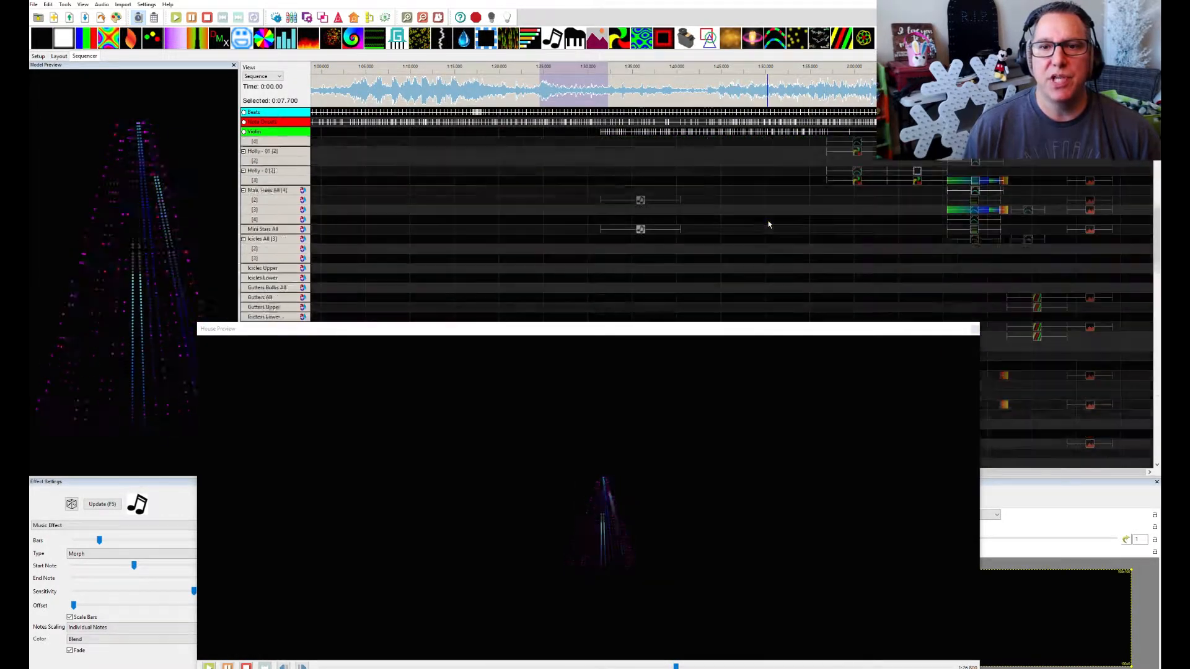
scroll(767, 226, down, 10)
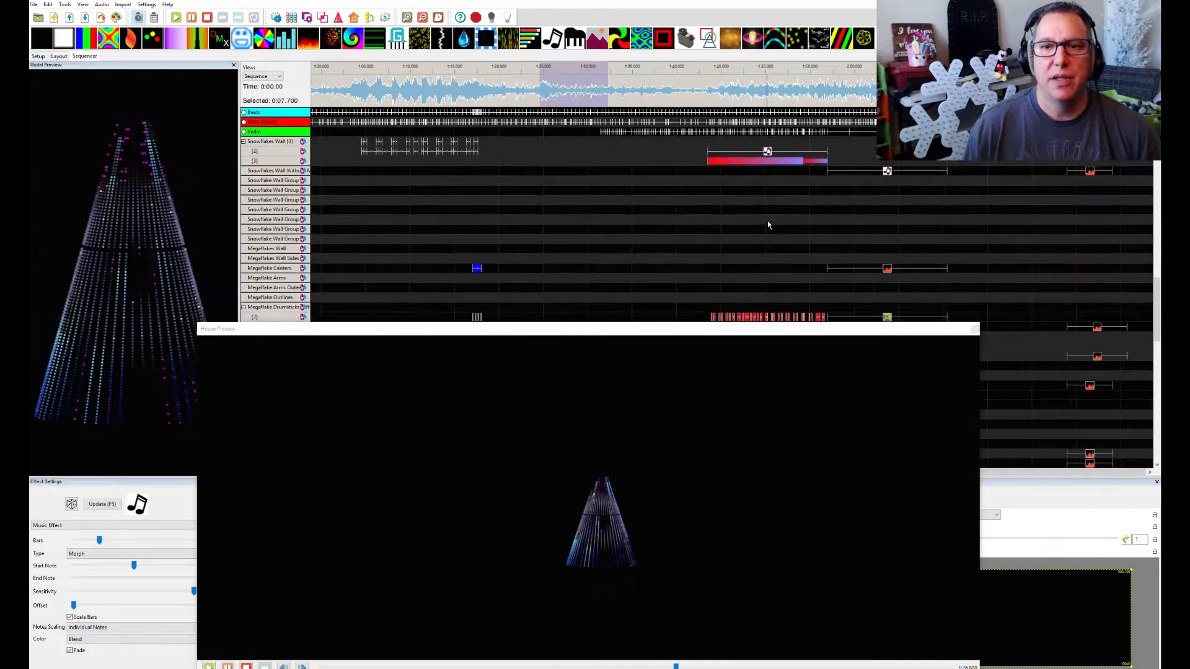
scroll(767, 222, down, 3)
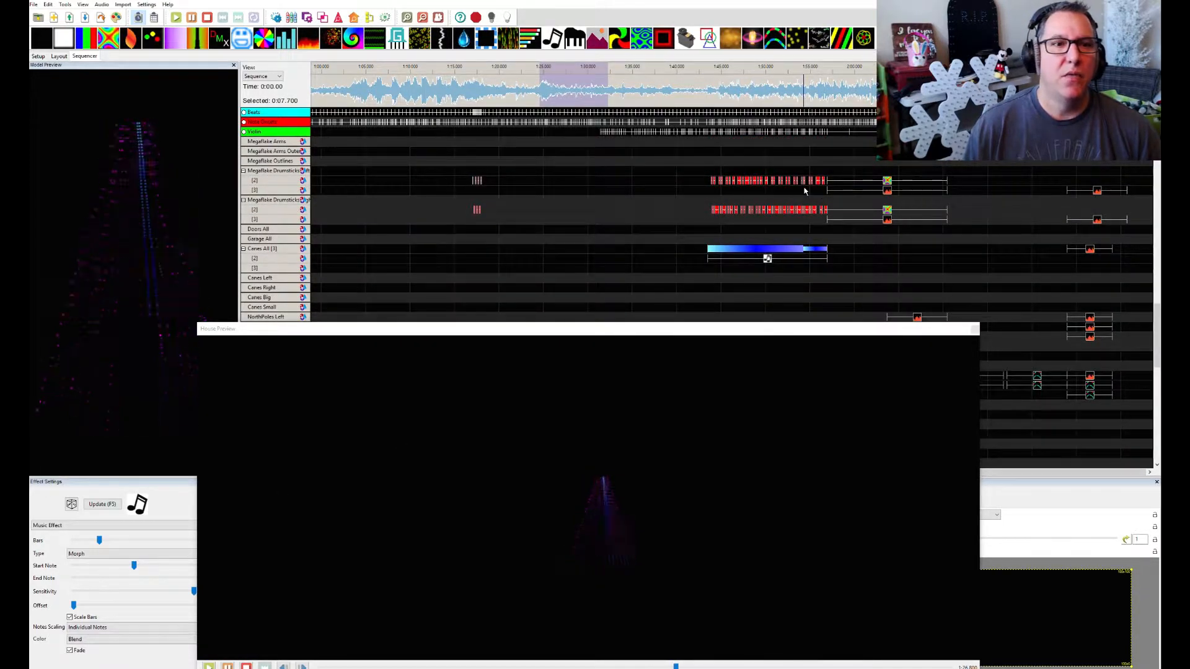
scroll(783, 198, down, 9)
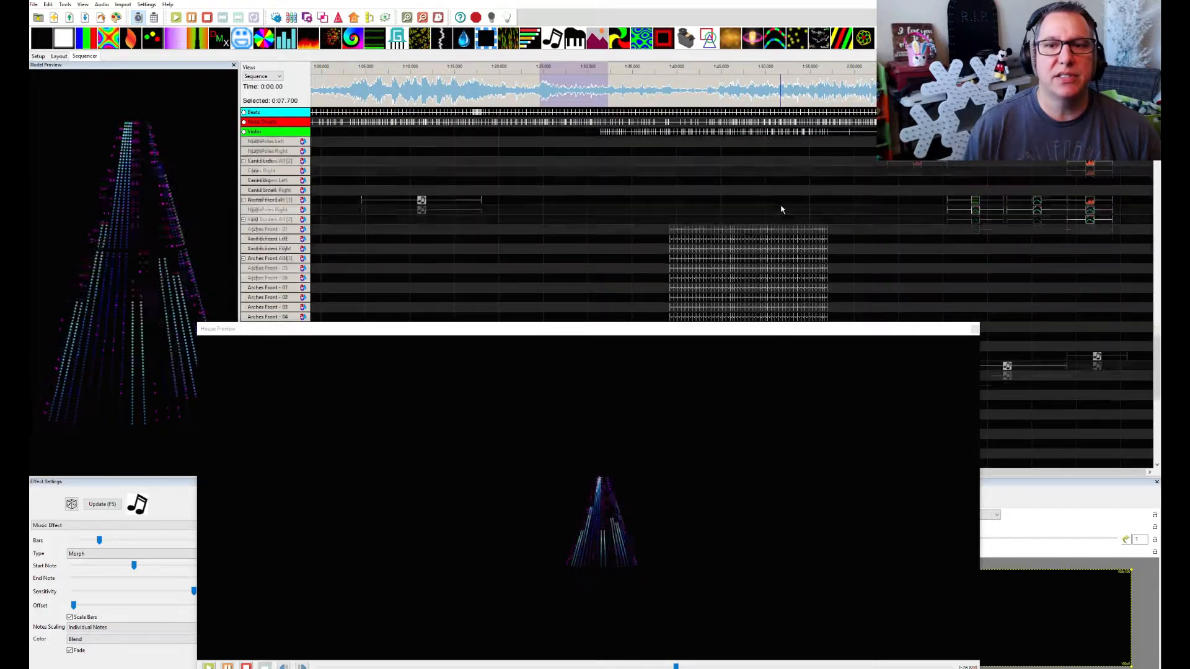
scroll(782, 209, down, 4)
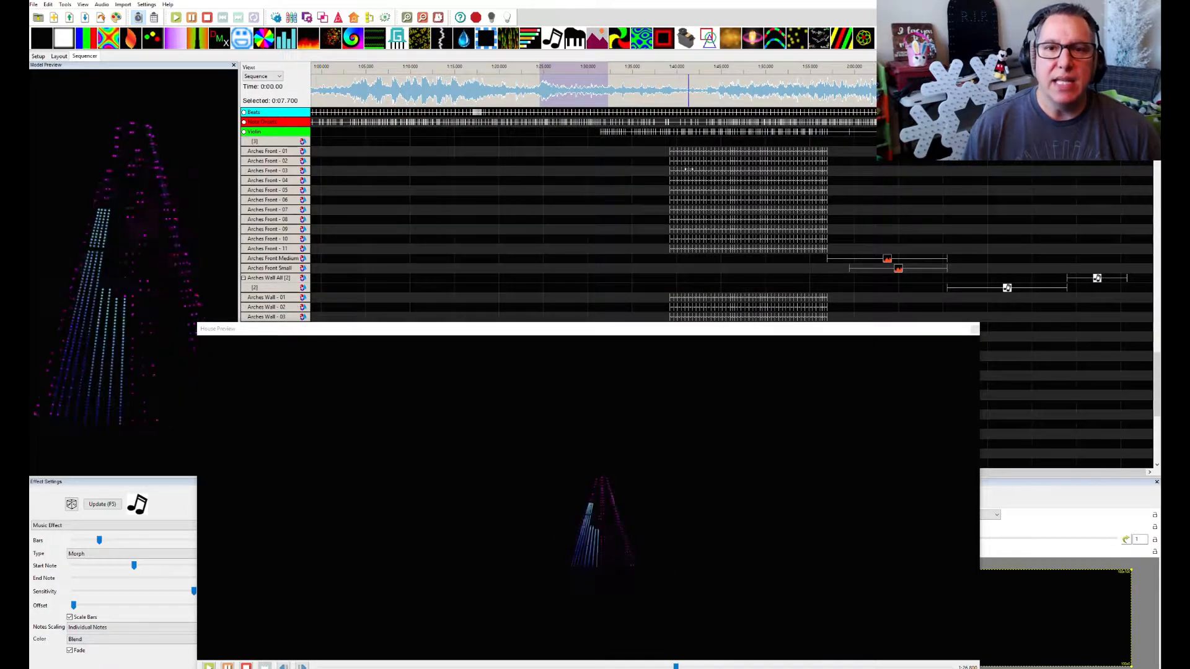
click(244, 132)
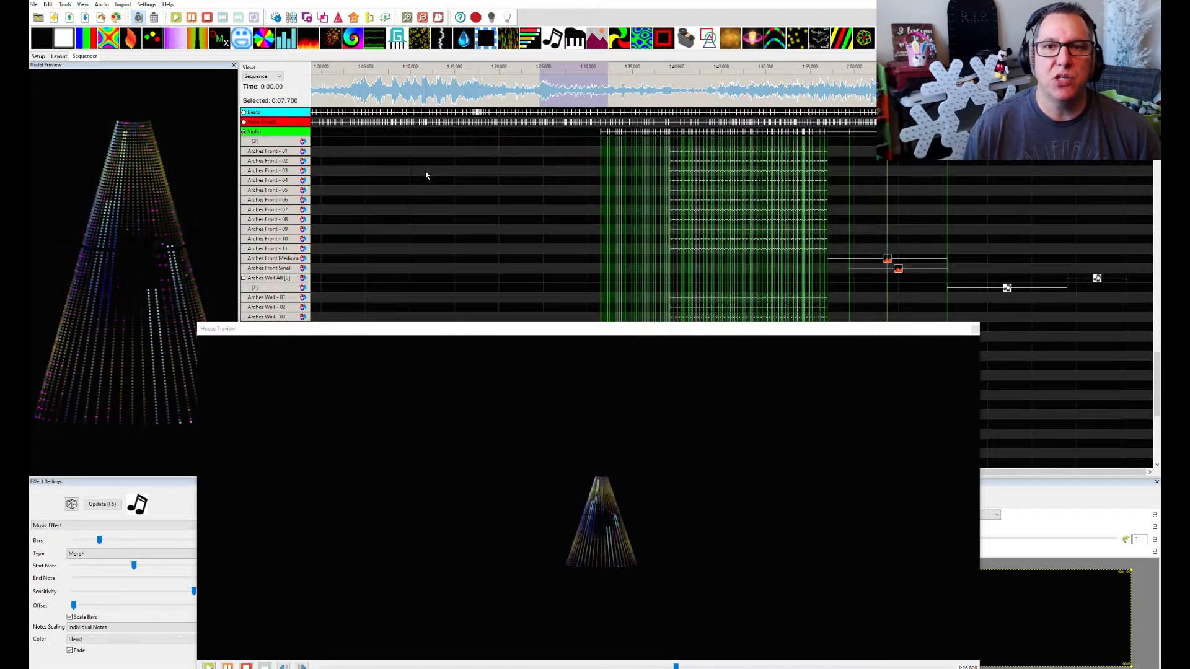
Select the 26-second violin section on the waveform and play its opening part in the House Preview
scroll(696, 278, down, 2)
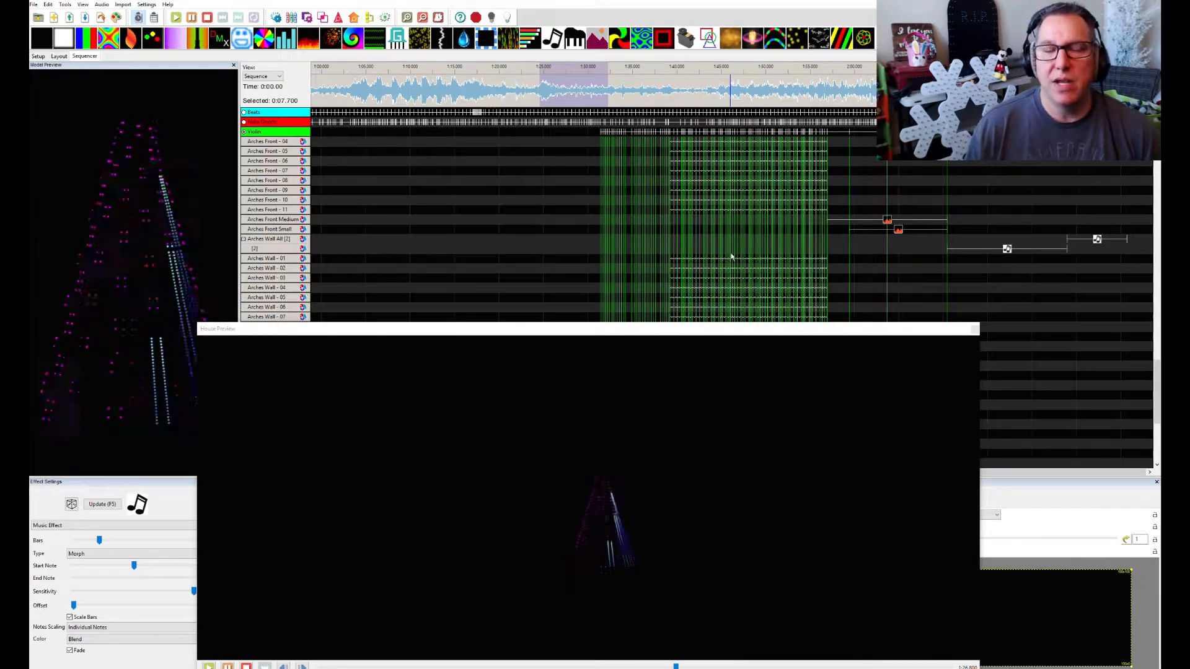
scroll(731, 256, up, 3)
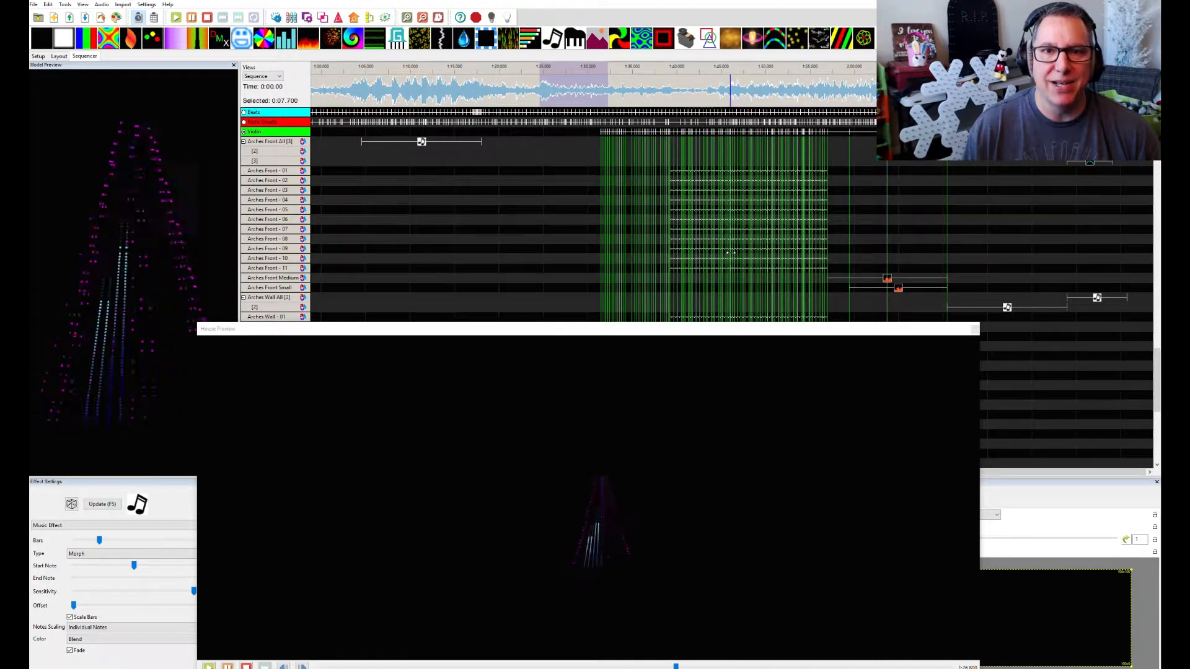
drag(601, 106, 831, 109)
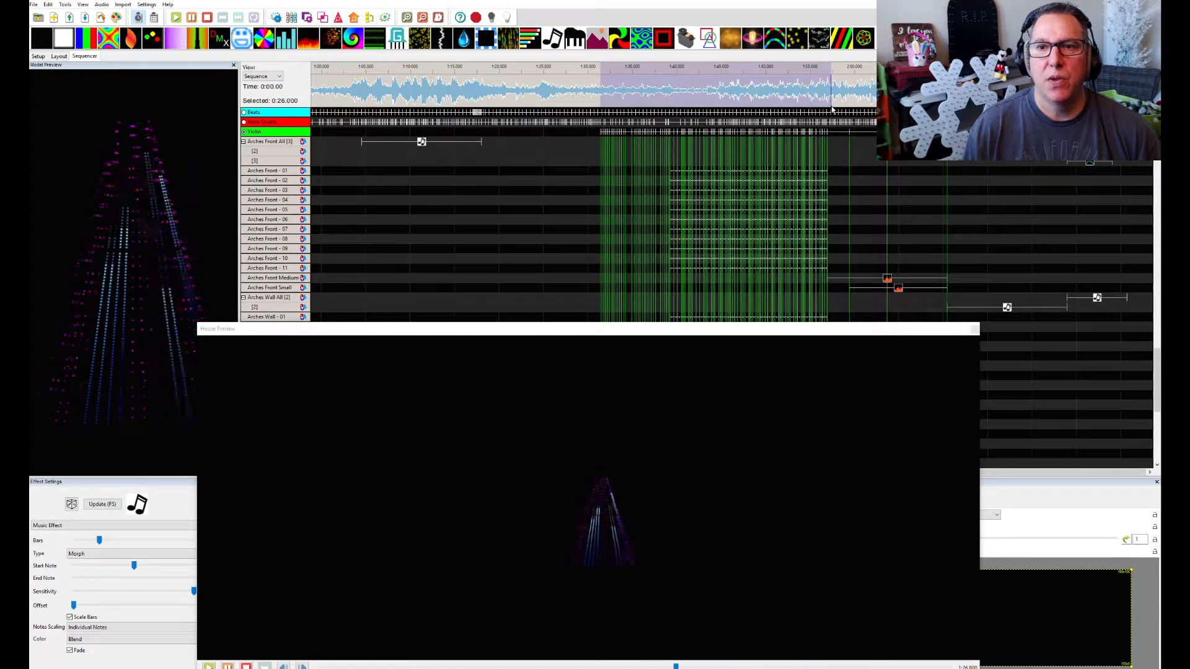
key(space)
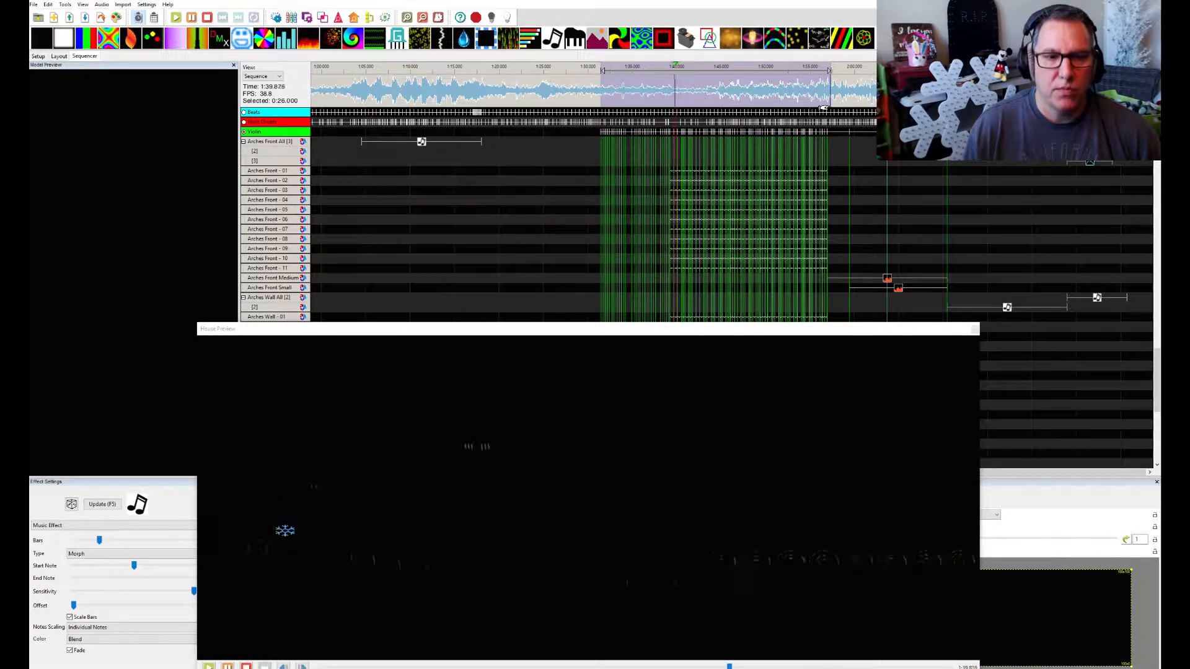
key(space)
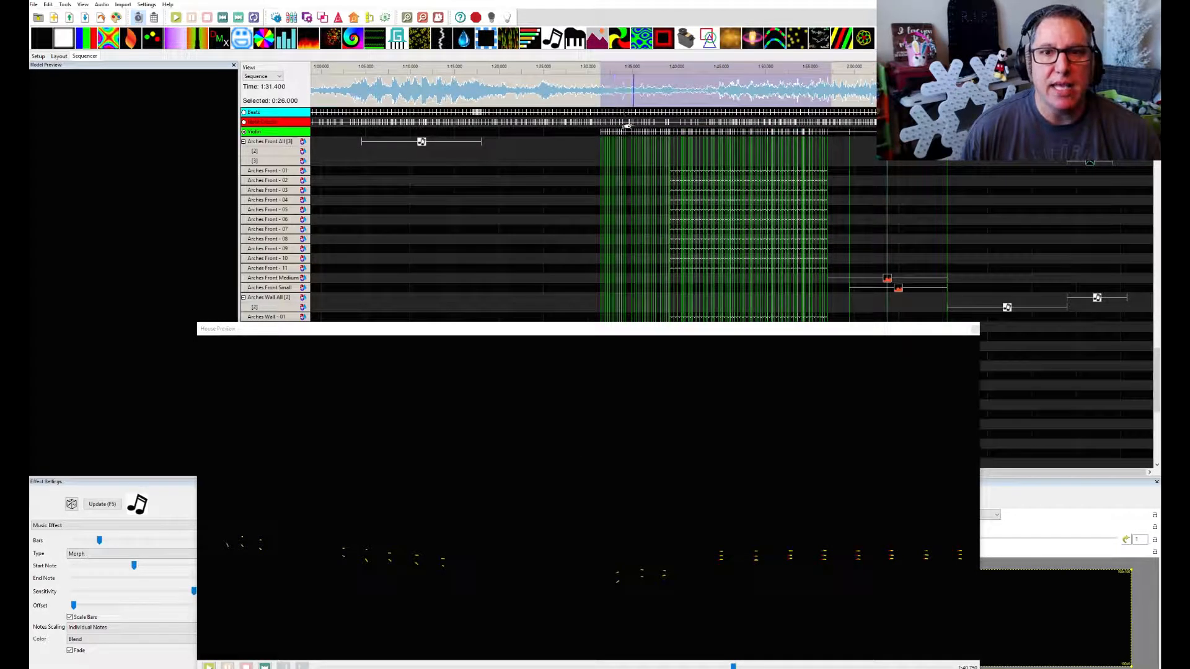
Examine which models carry effects in the violin section, from the Arches Wall and AC rows up to Spinners Bottom
scroll(630, 220, down, 3)
scroll(632, 238, down, 5)
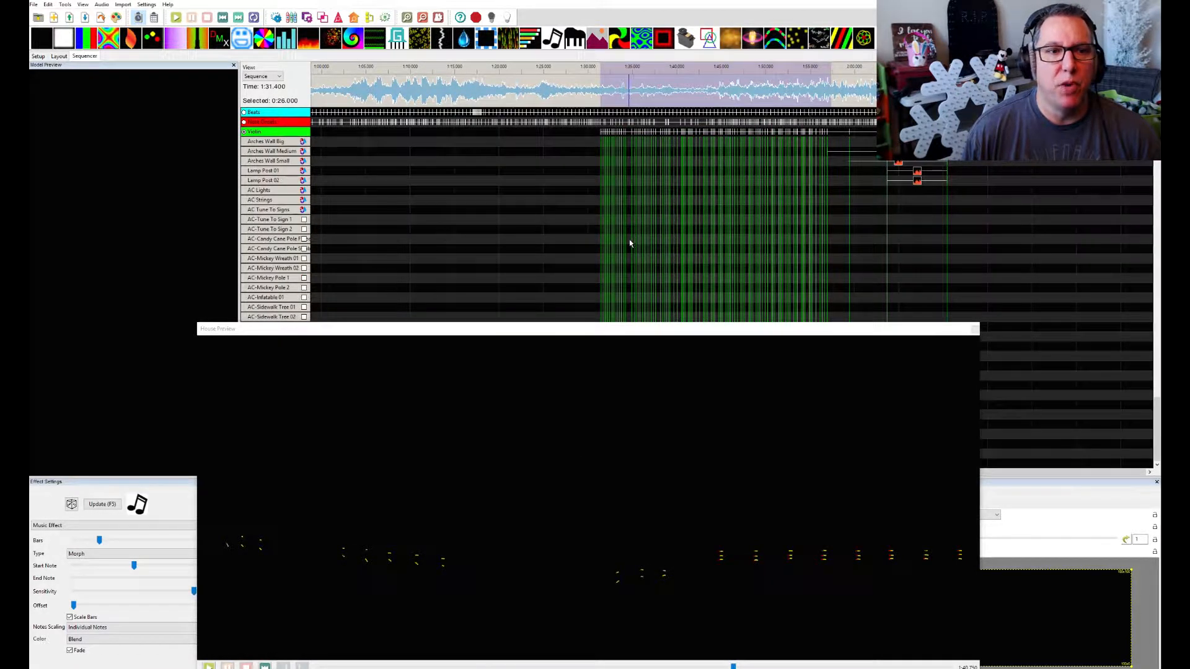
scroll(628, 253, up, 6)
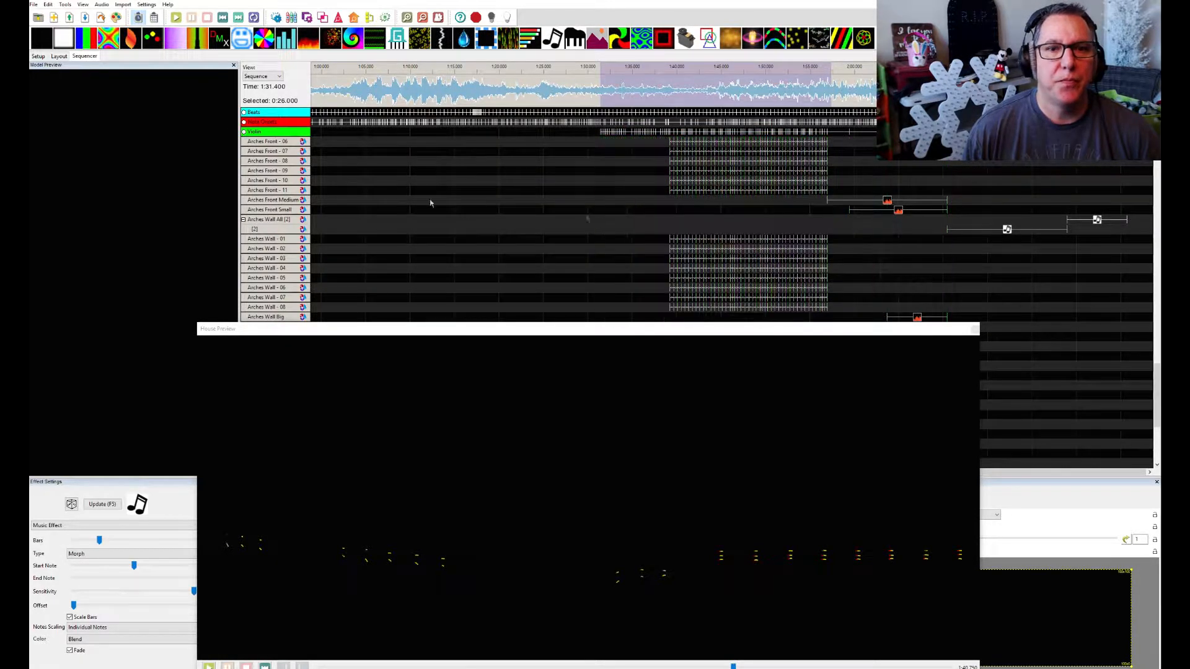
scroll(688, 235, down, 3)
scroll(684, 248, down, 2)
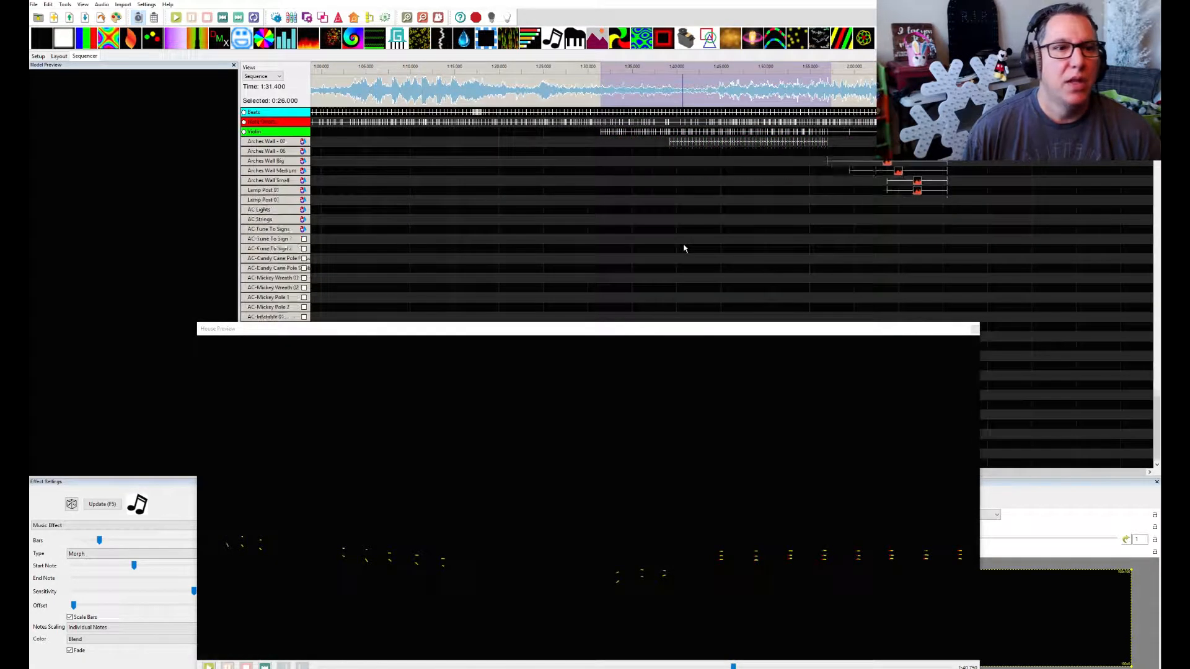
scroll(684, 248, up, 8)
scroll(683, 244, up, 5)
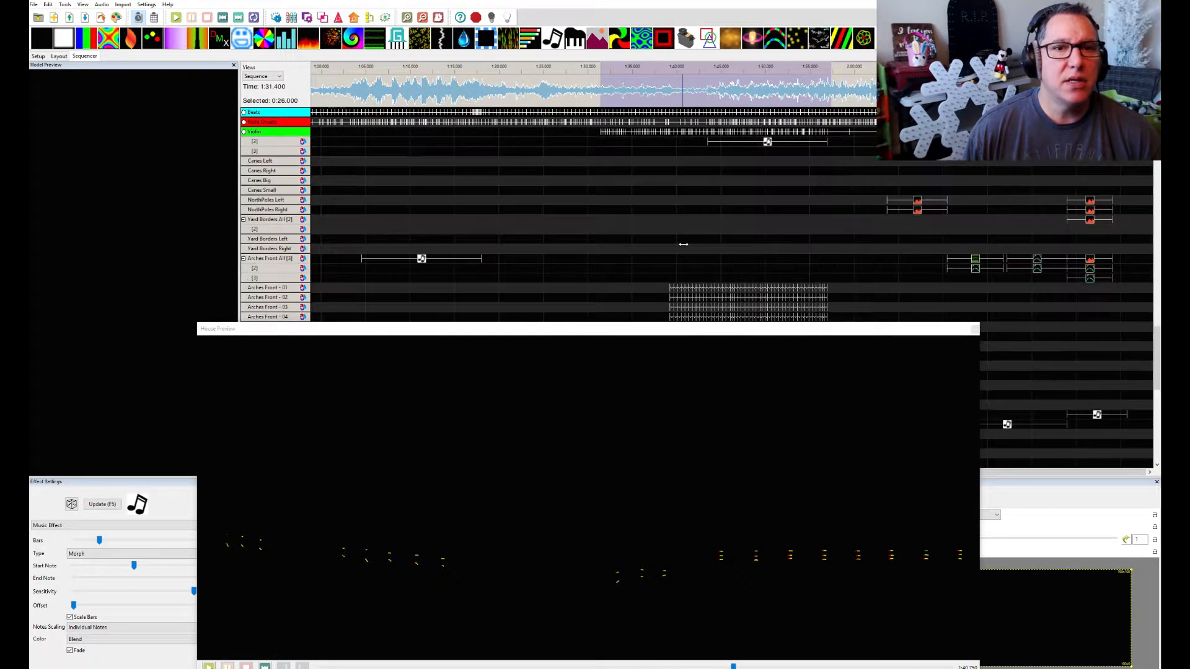
scroll(683, 244, up, 5)
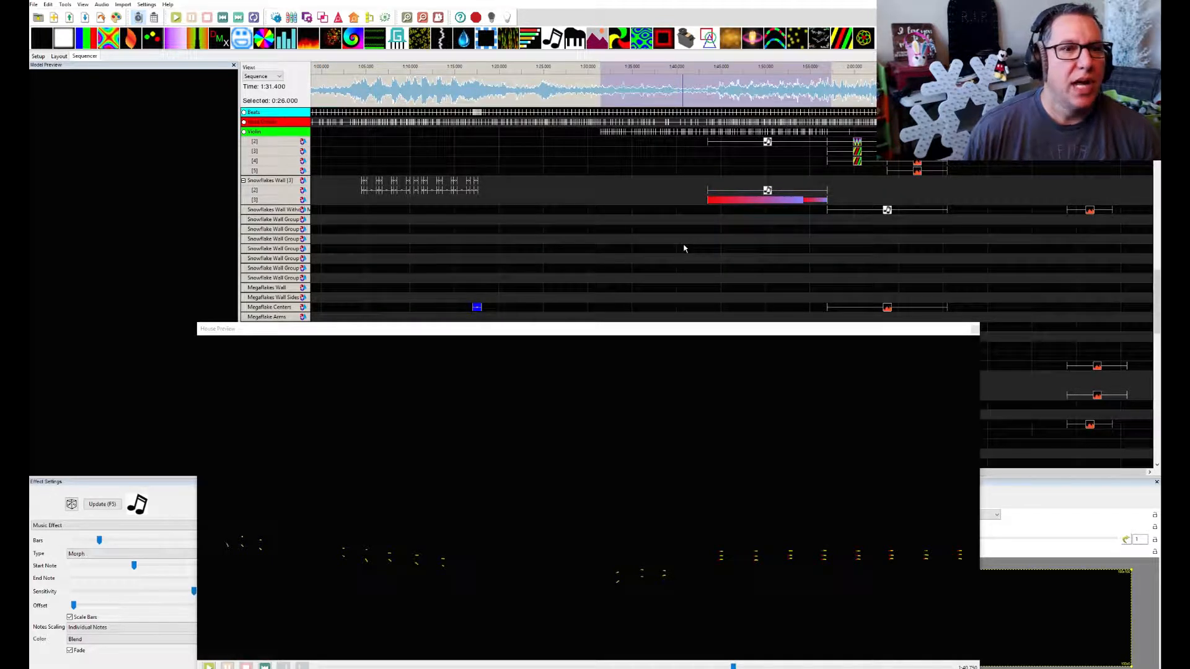
scroll(685, 247, up, 3)
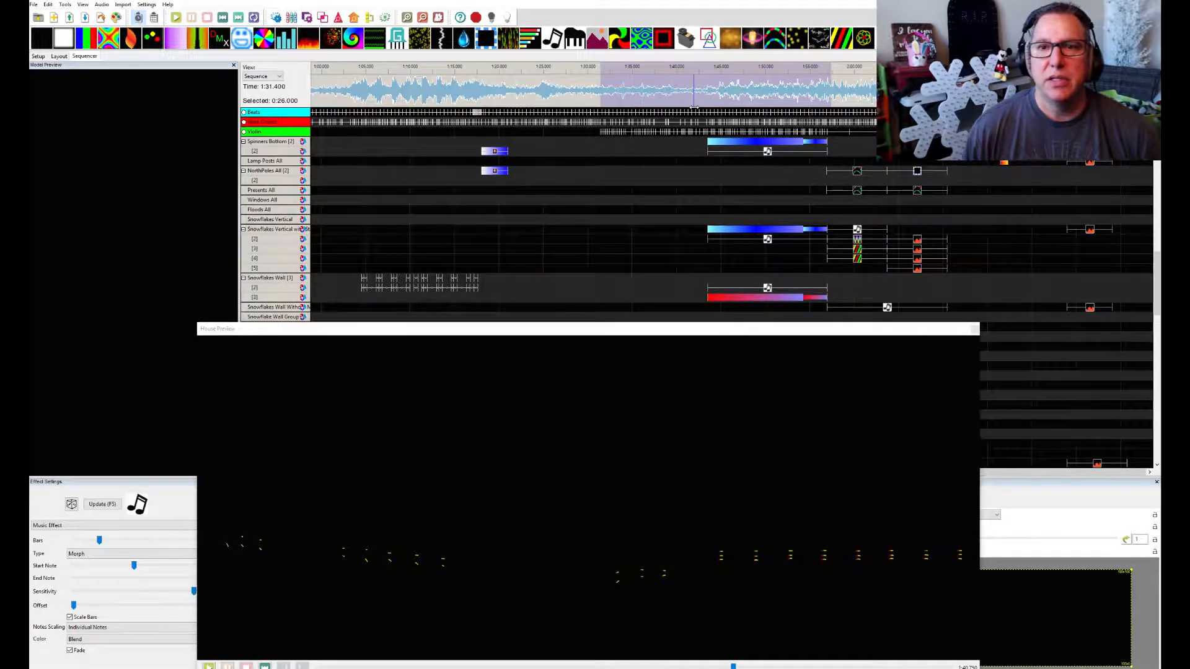
Select the first 12.75 seconds of the violin section on the waveform and play its beginning
drag(702, 107, 828, 97)
key(space)
drag(600, 99, 708, 98)
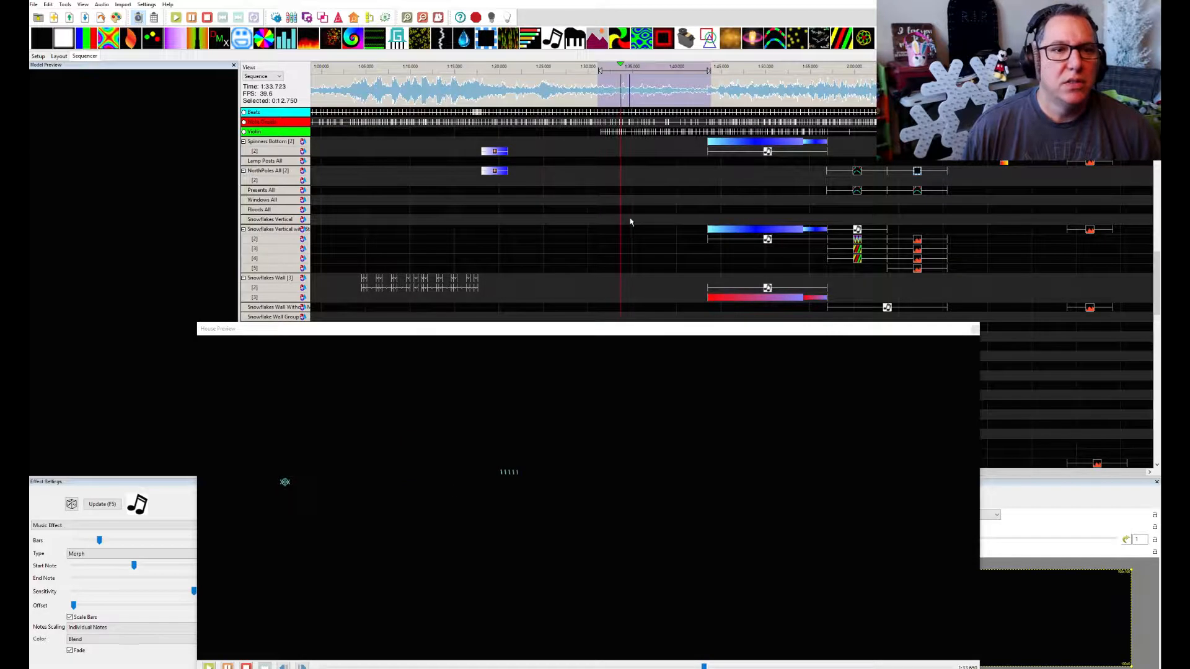
key(space)
Expand the Snowflakes Vertical with Star group to show the effects on its individual snowflake and star models
scroll(275, 286, down, 1)
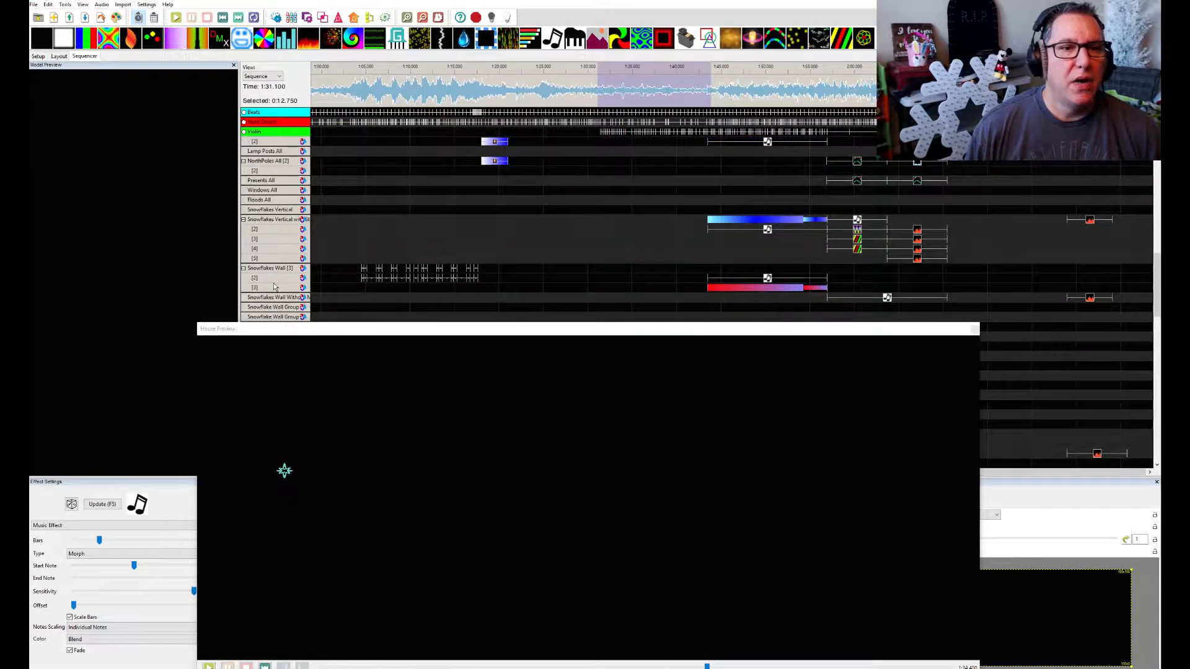
click(282, 220)
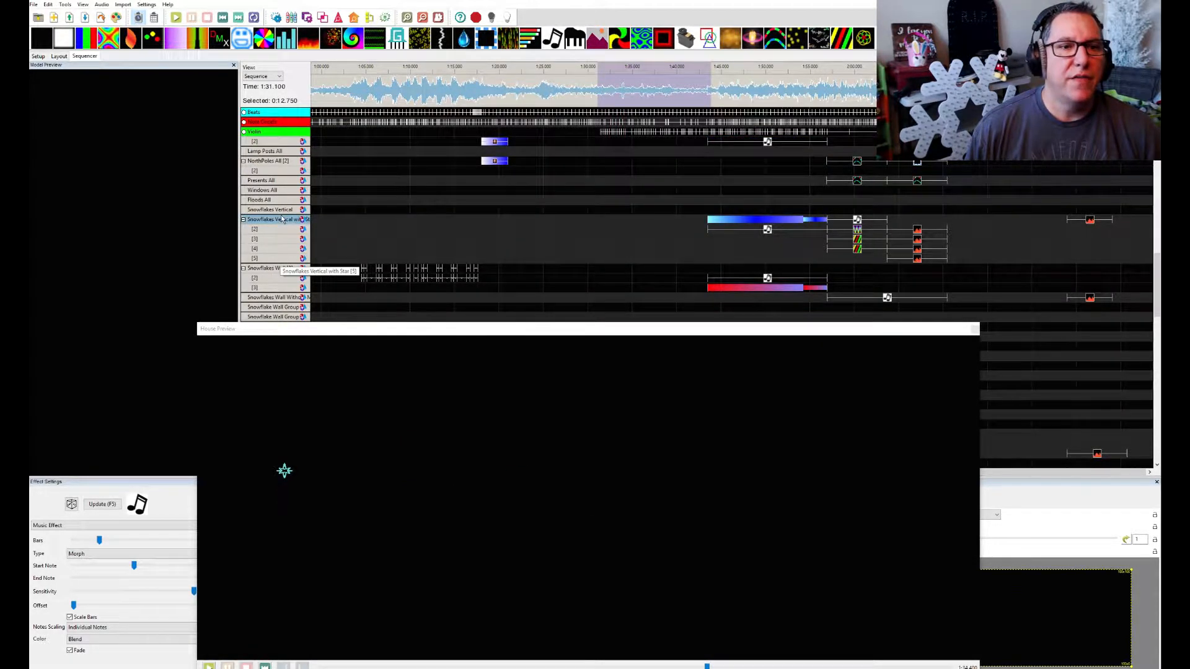
double_click(281, 217)
scroll(532, 242, down, 2)
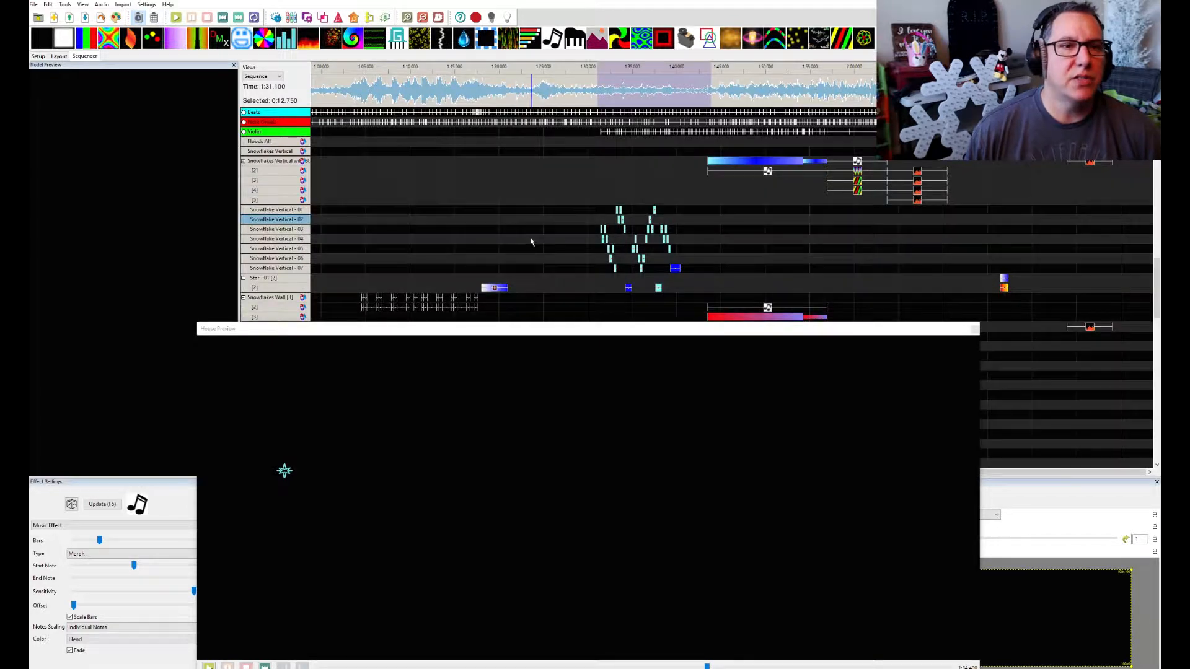
scroll(521, 242, up, 1)
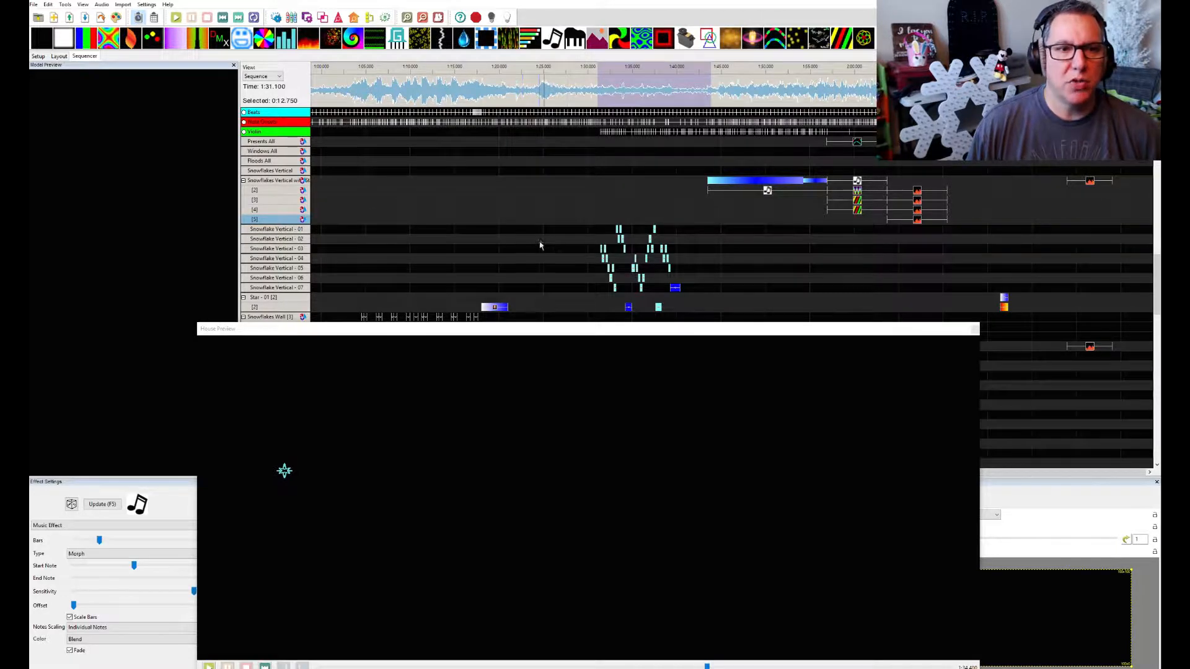
scroll(539, 245, down, 2)
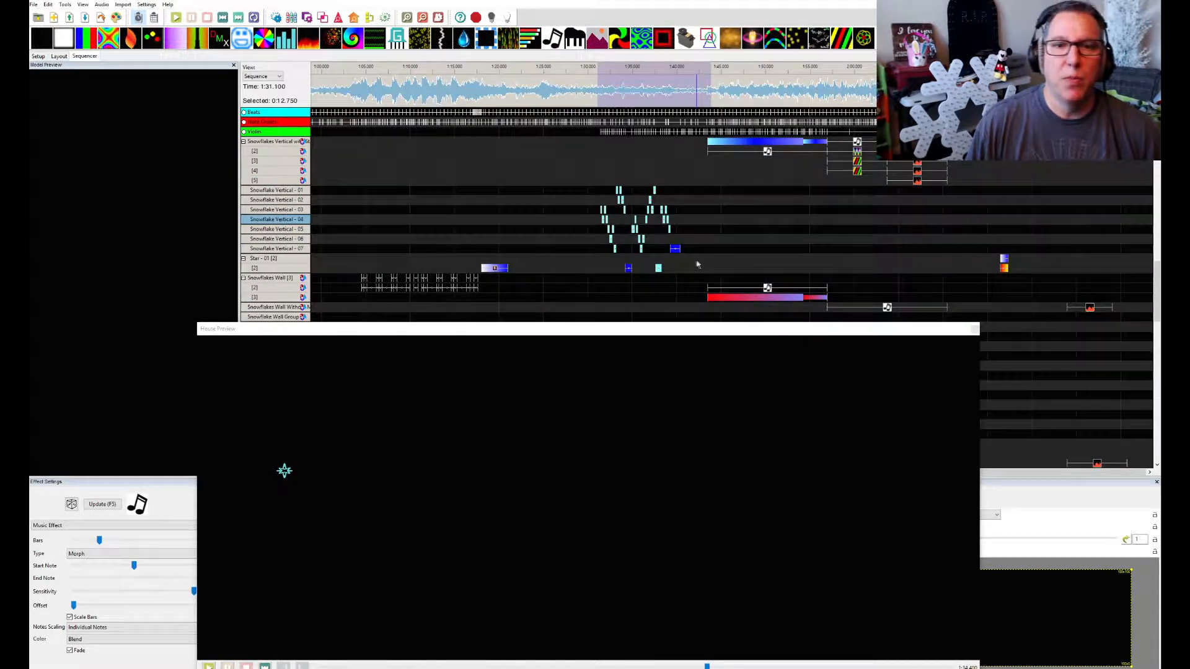
Show the Violin timing marks across the grid and compare them with the Snowflake Vertical and Star - 01 effects
click(244, 134)
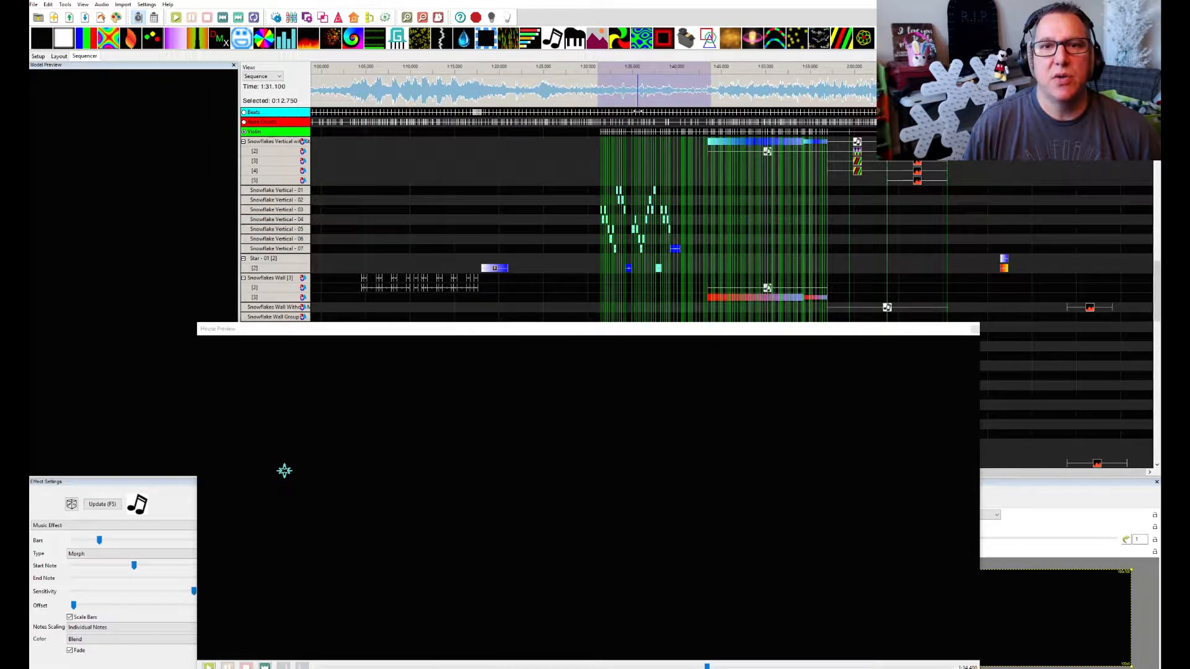
scroll(637, 106, up, 2)
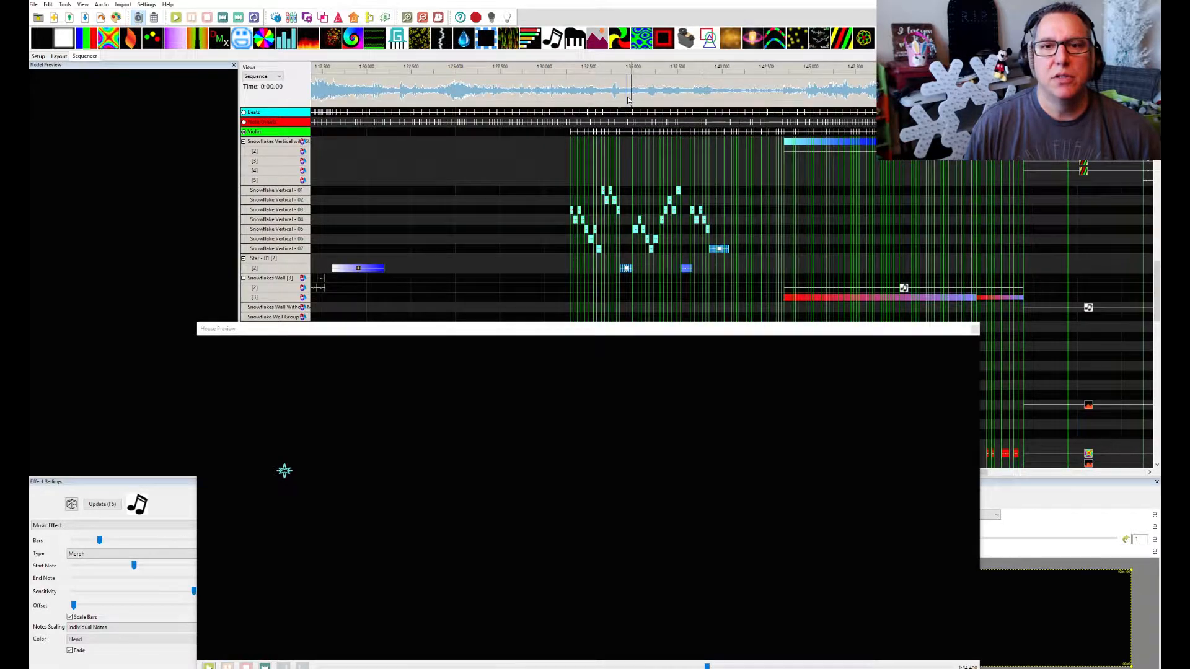
scroll(629, 99, up, 2)
scroll(758, 270, down, 1)
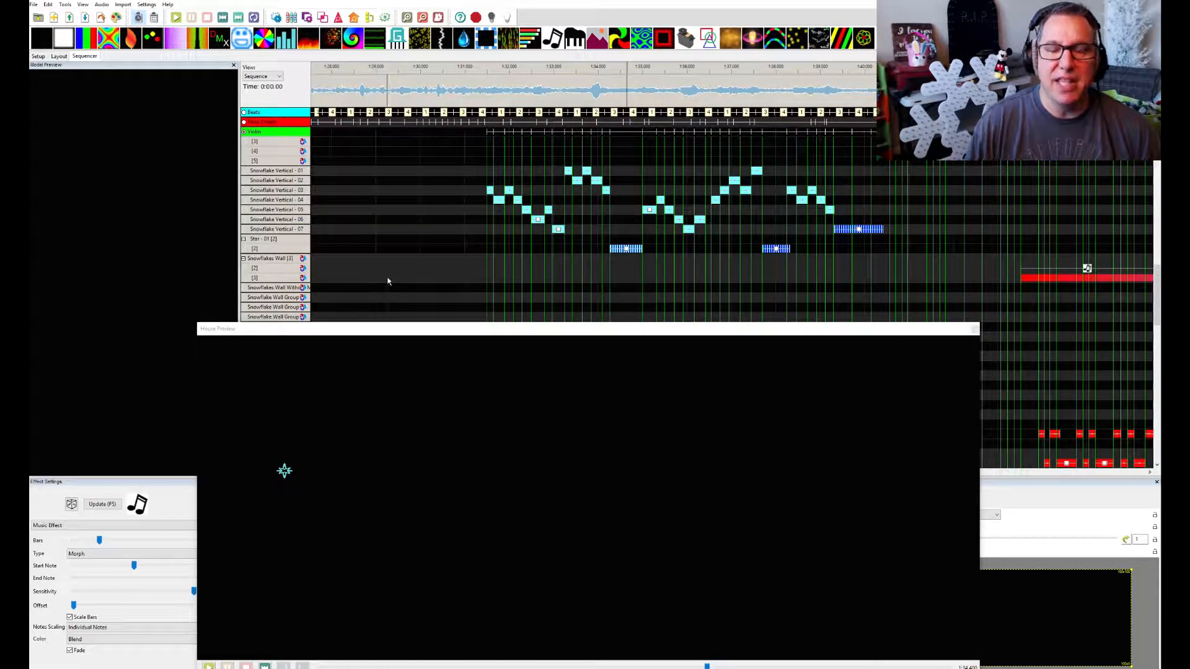
Play three consecutive stretches of the violin section on the waveform, lasting 3.725, 3.2 and 2.6 seconds
drag(486, 93, 643, 104)
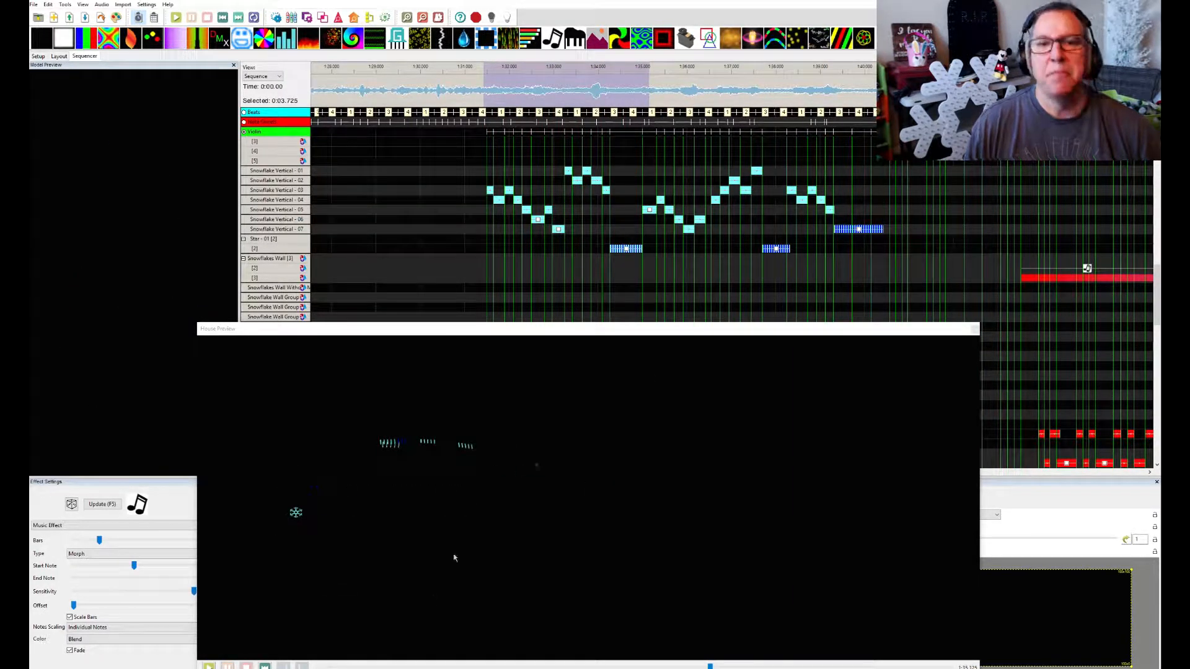
drag(642, 87, 775, 96)
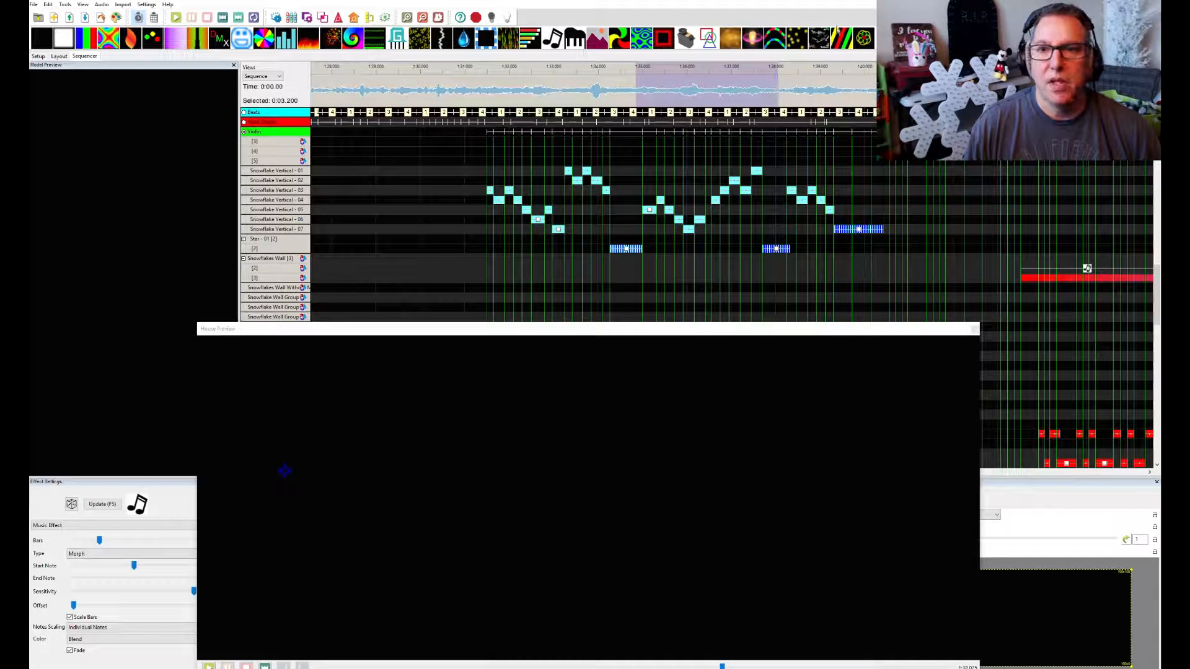
drag(774, 75, 903, 78)
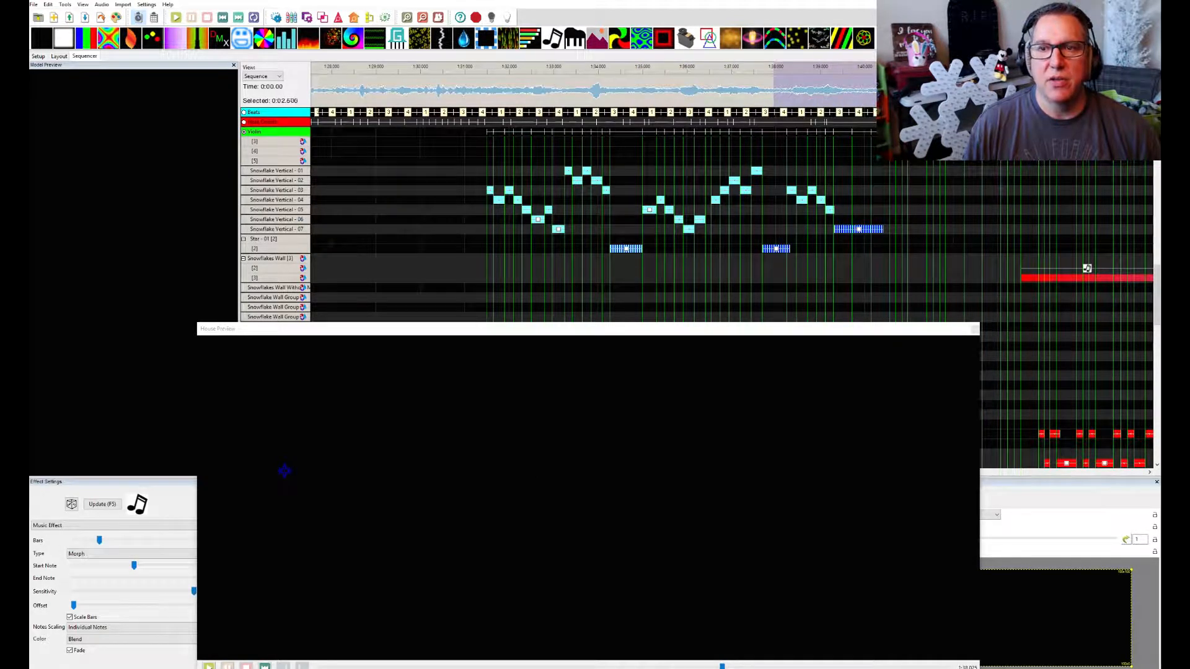
key(space)
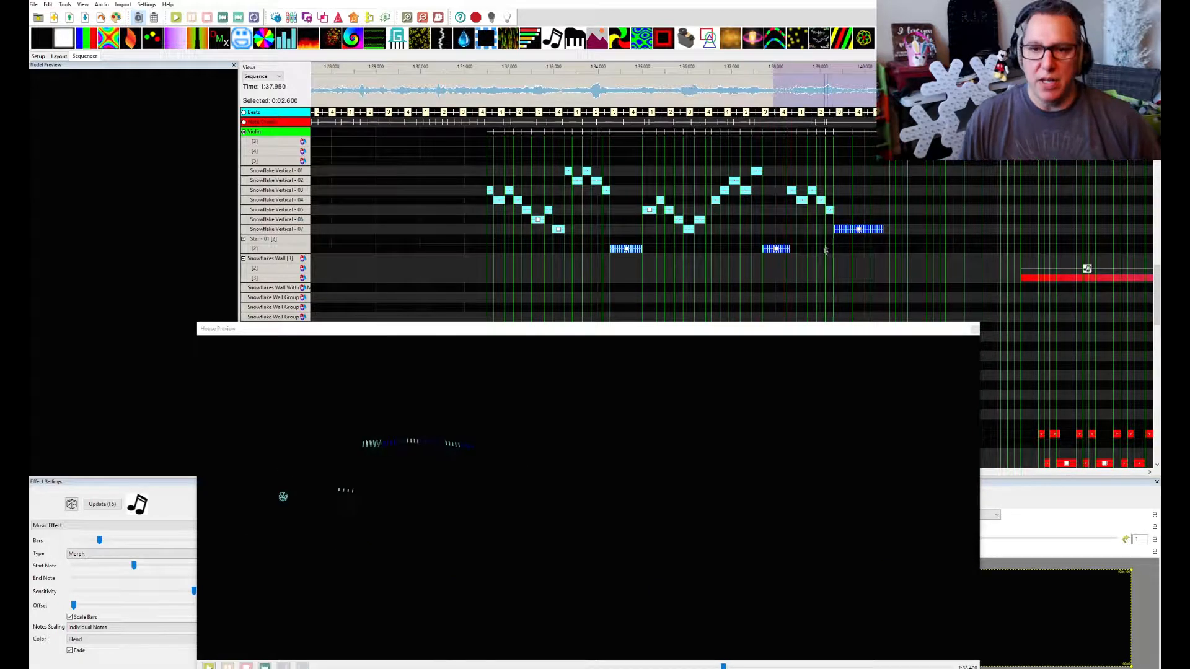
Select the 3.5 seconds following the last Snowflake Vertical - 07 effect, reposition the House Preview window, and play that stretch
scroll(826, 246, right, 2)
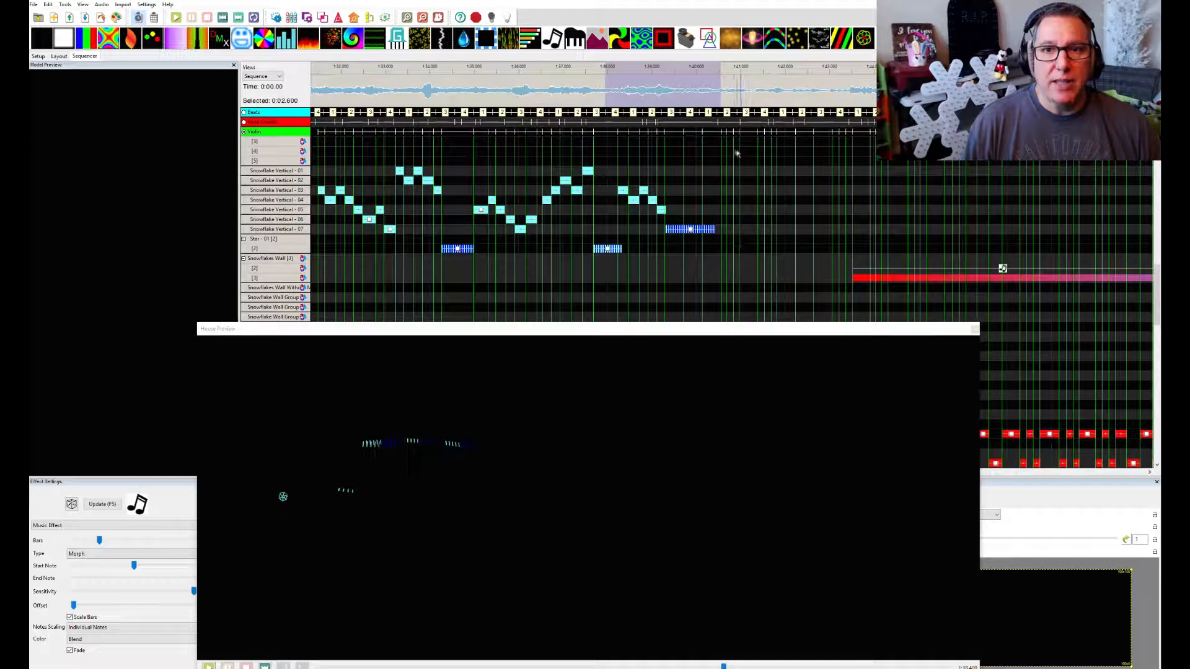
drag(716, 93, 869, 107)
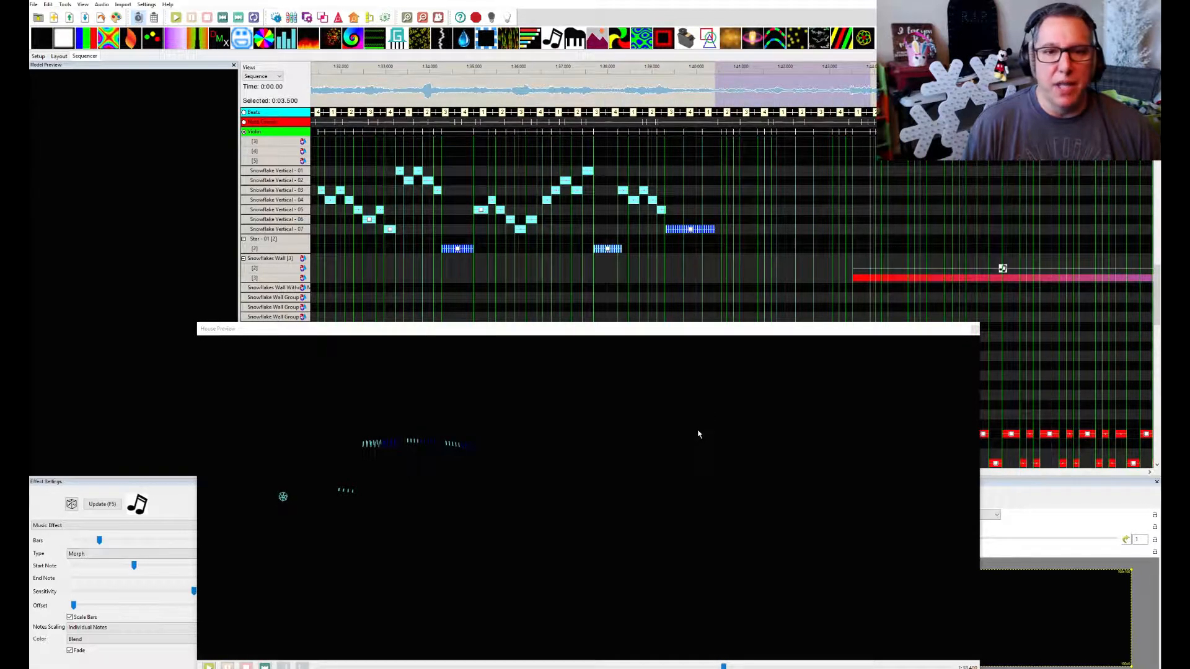
drag(679, 335, 603, 318)
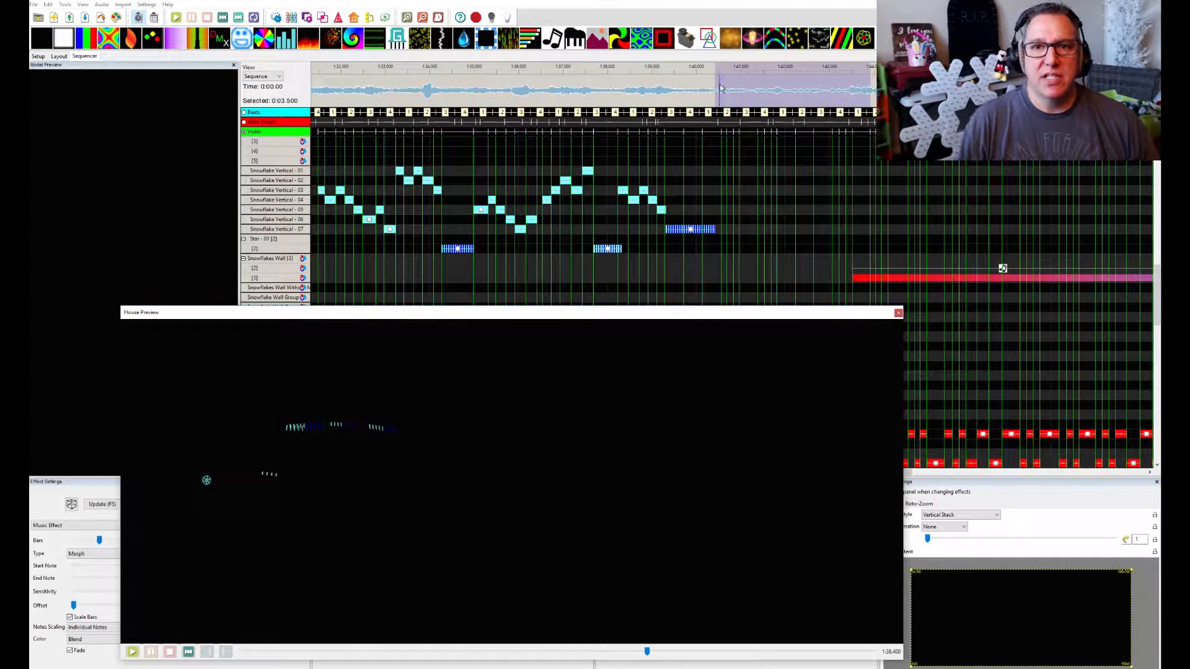
key(space)
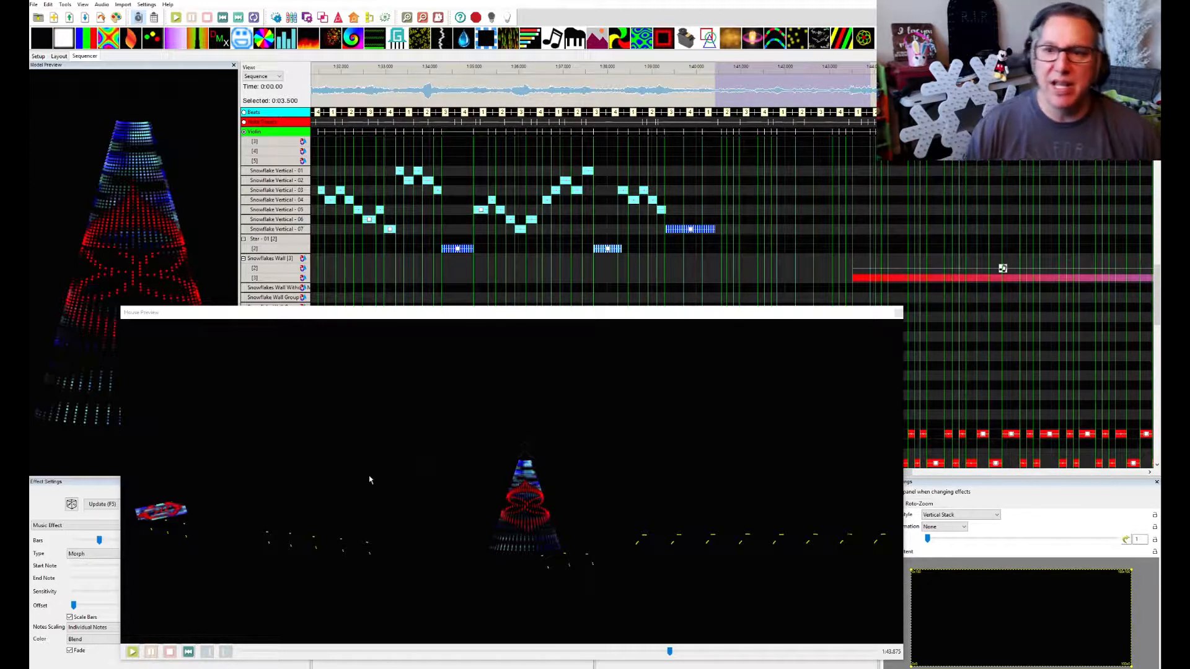
Select the 13.7-second stretch spanning the Snowflakes Wall color effects and play it in the House Preview
scroll(994, 334, right, 5)
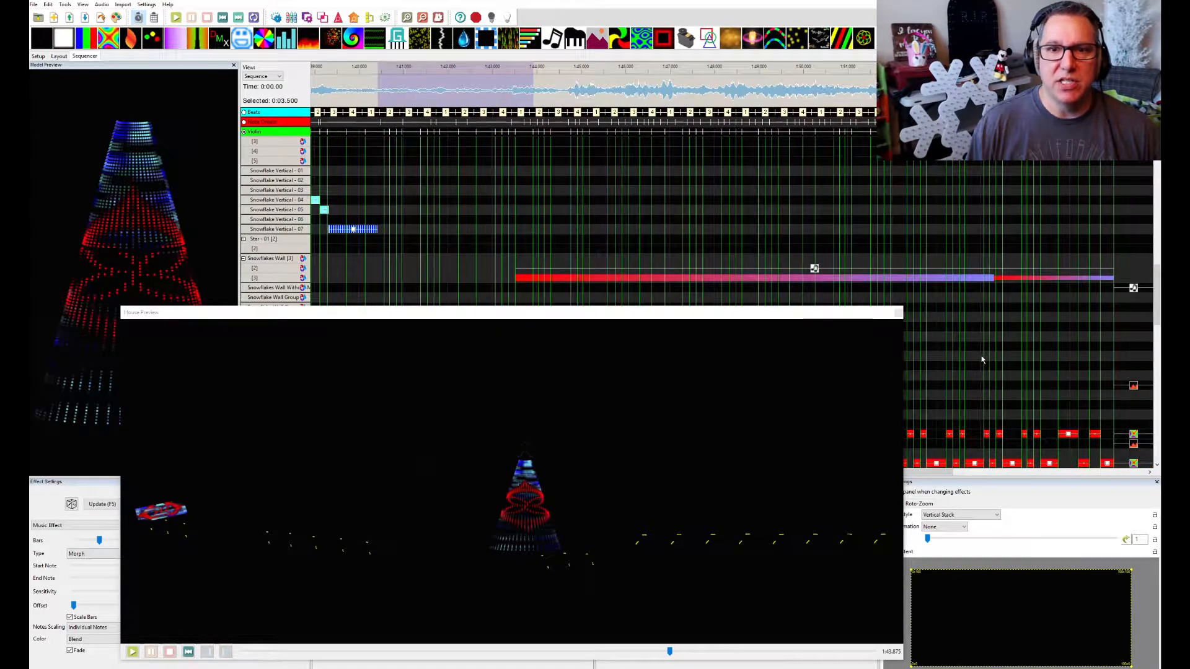
drag(513, 87, 1121, 87)
key(space)
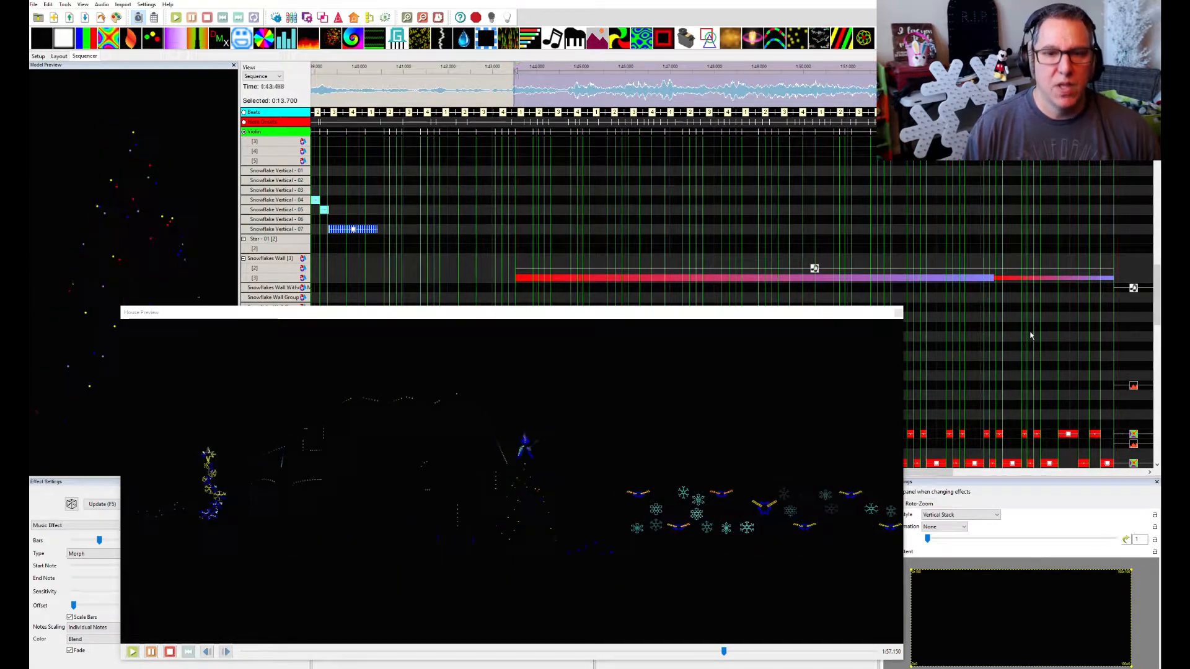
Move the House Preview window off the grid and examine the effects on the Megaflake Drumsticks, Canes All and Arches Front rows
scroll(893, 285, down, 6)
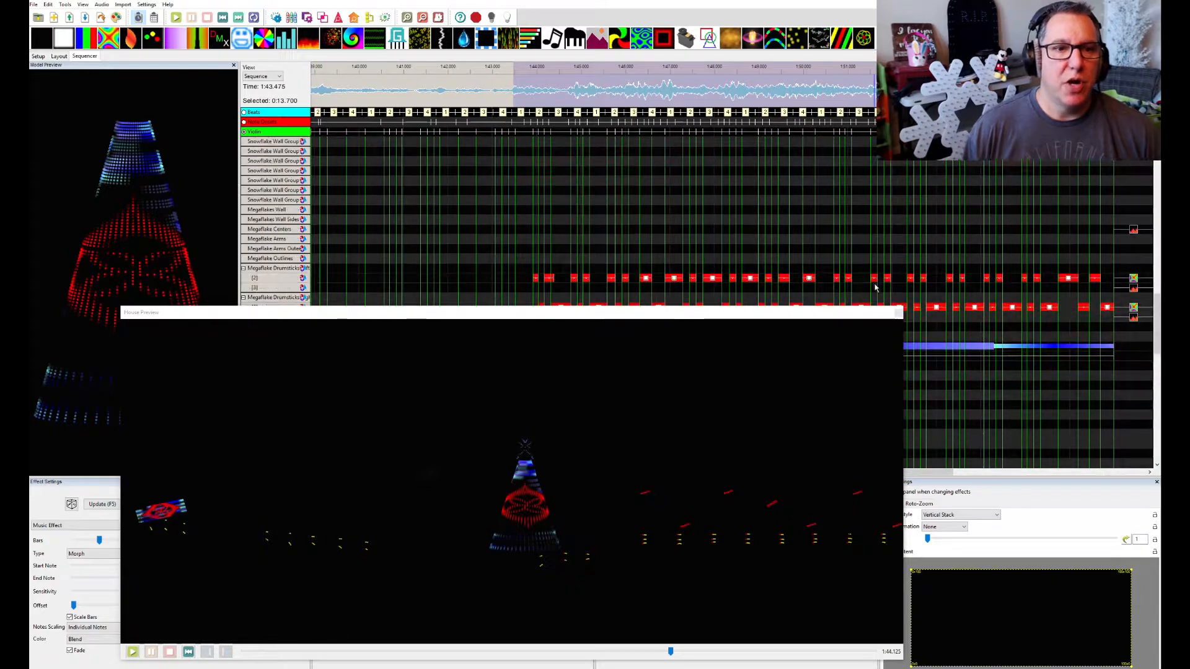
drag(638, 313, 1189, 434)
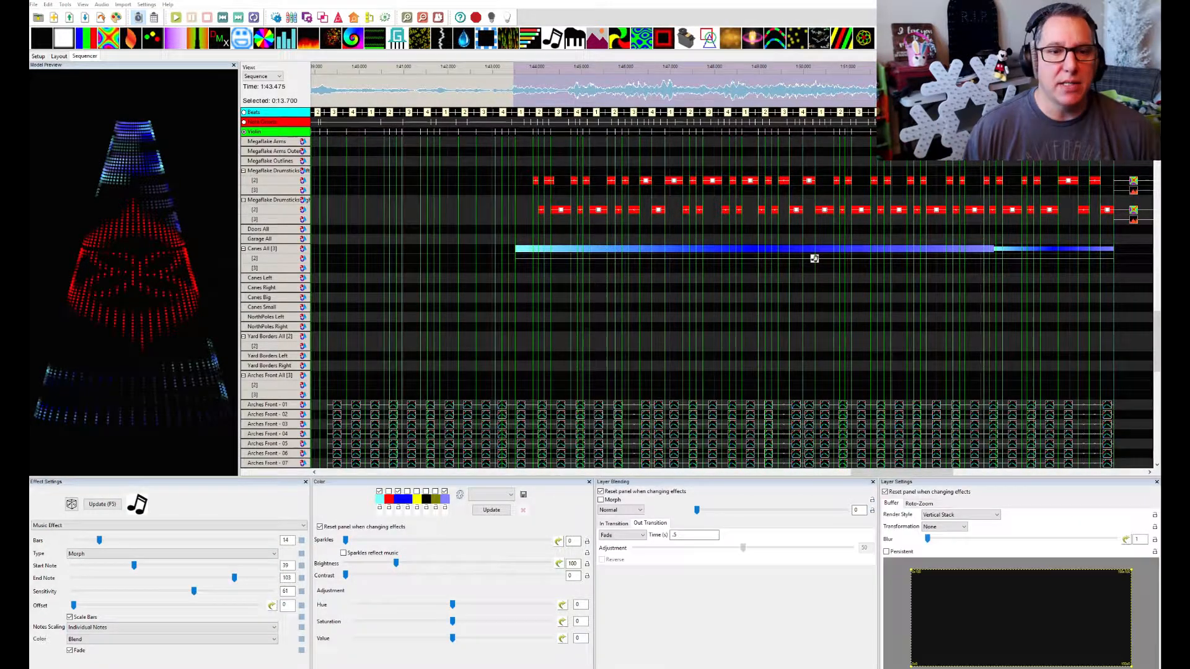
scroll(589, 315, down, 5)
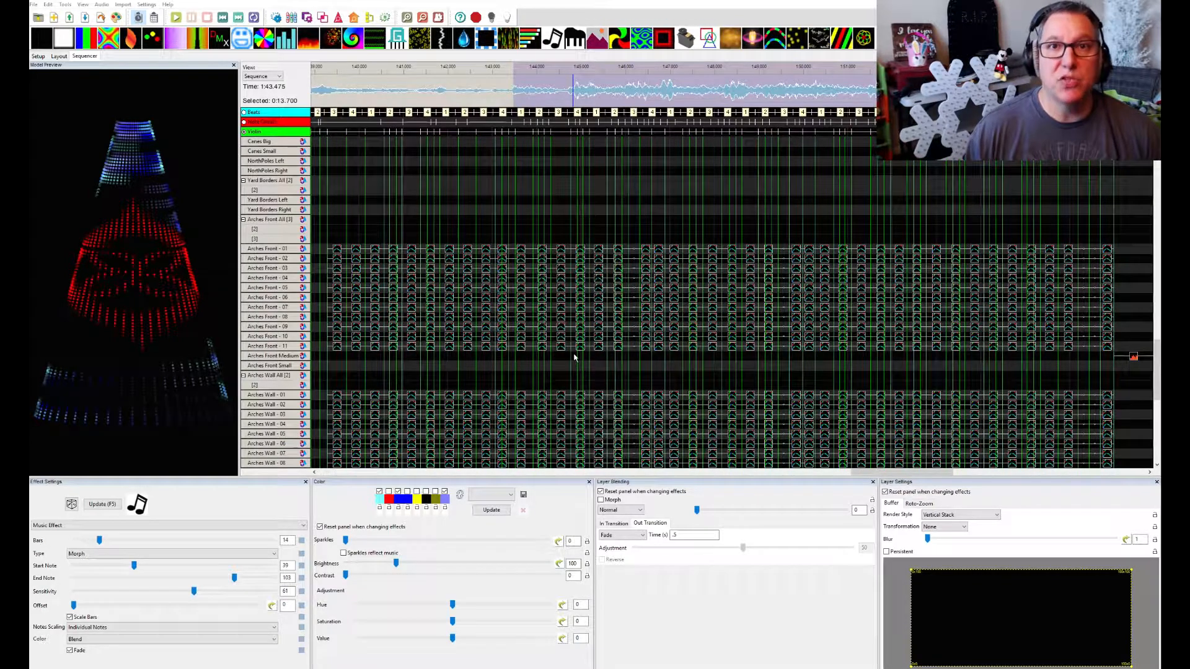
Review the brightness value curve of the first Arches Front - 01 effect and reapply its Ramp from 25 to 50
click(338, 253)
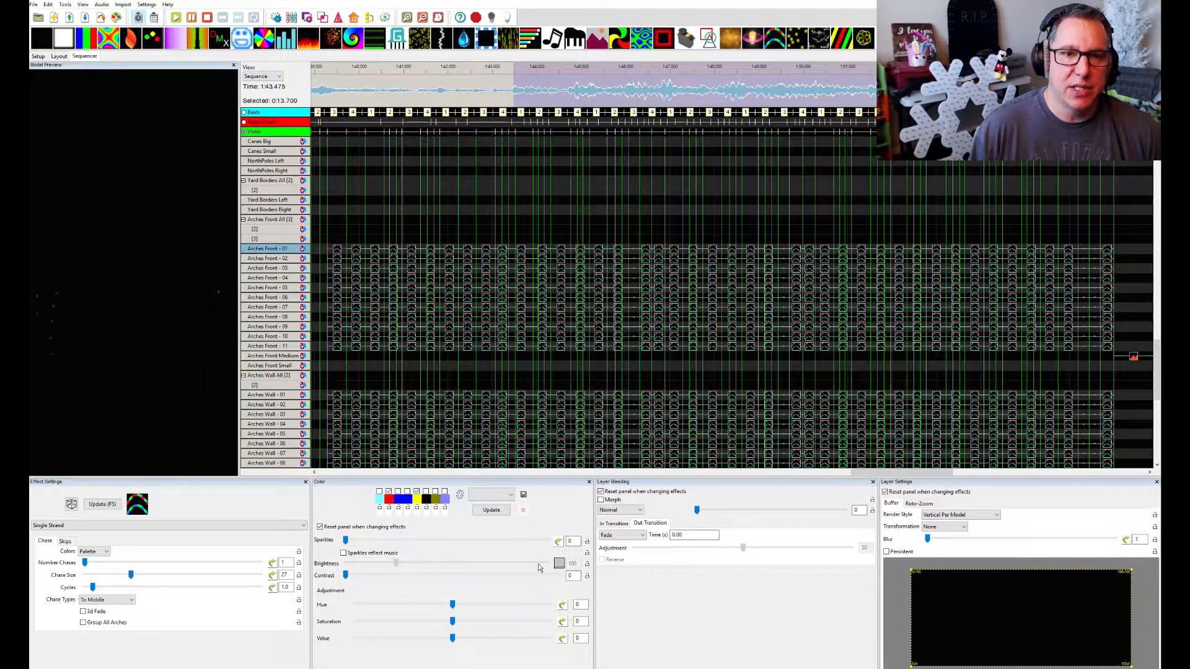
click(560, 564)
click(560, 564)
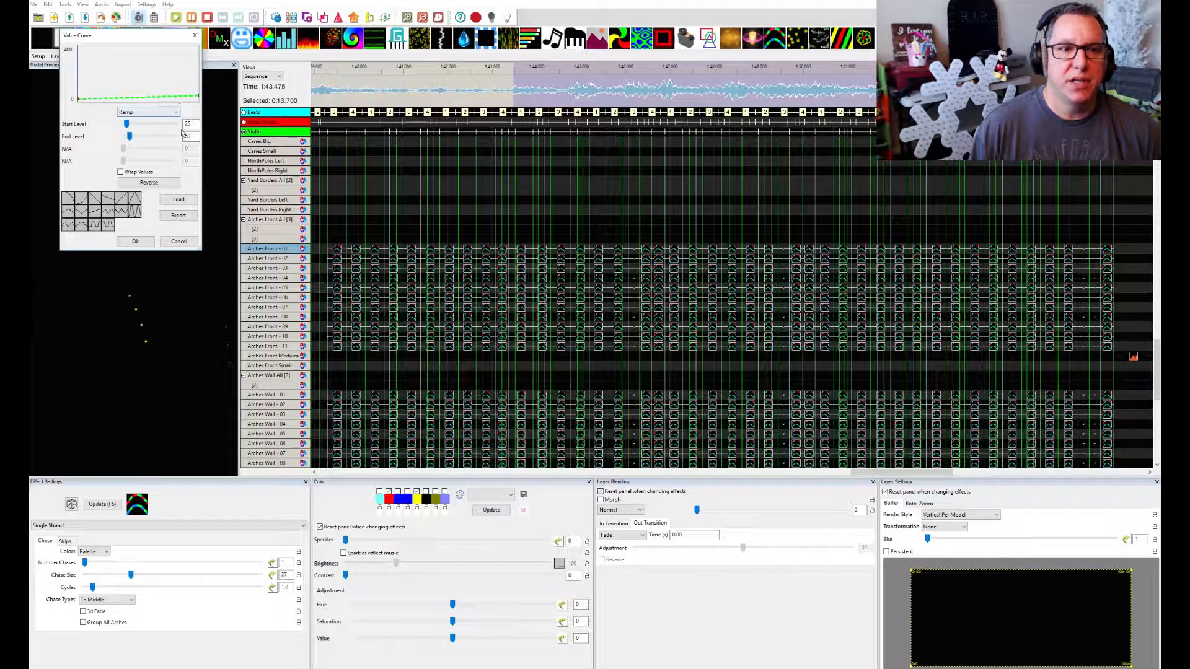
click(179, 242)
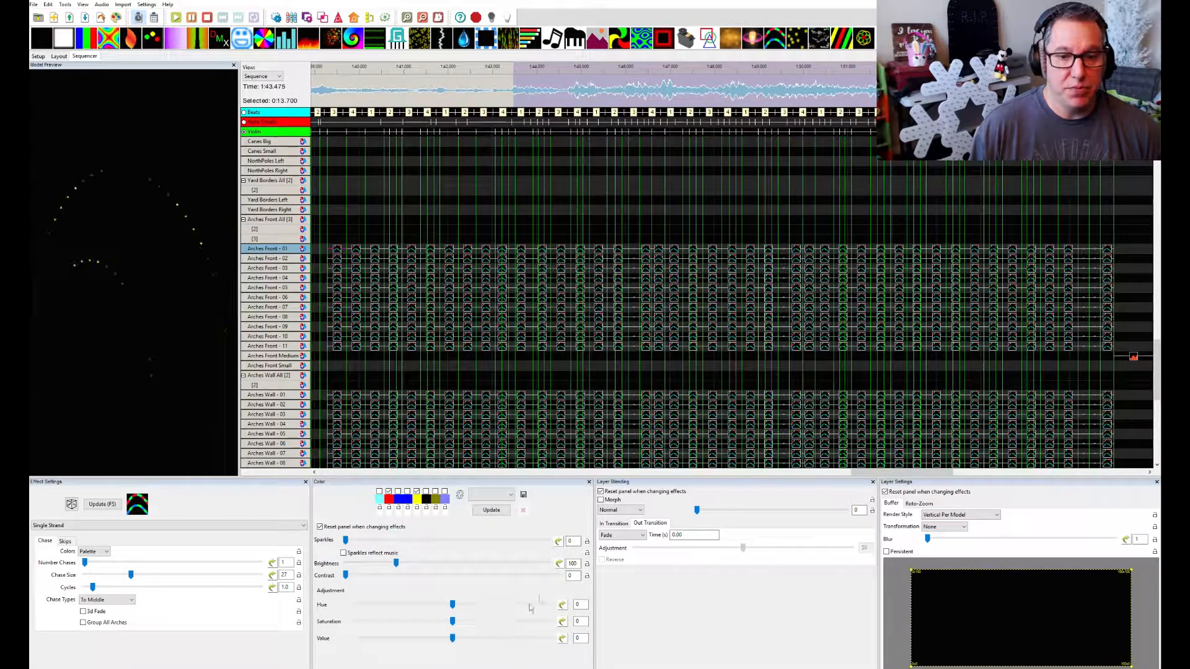
click(558, 565)
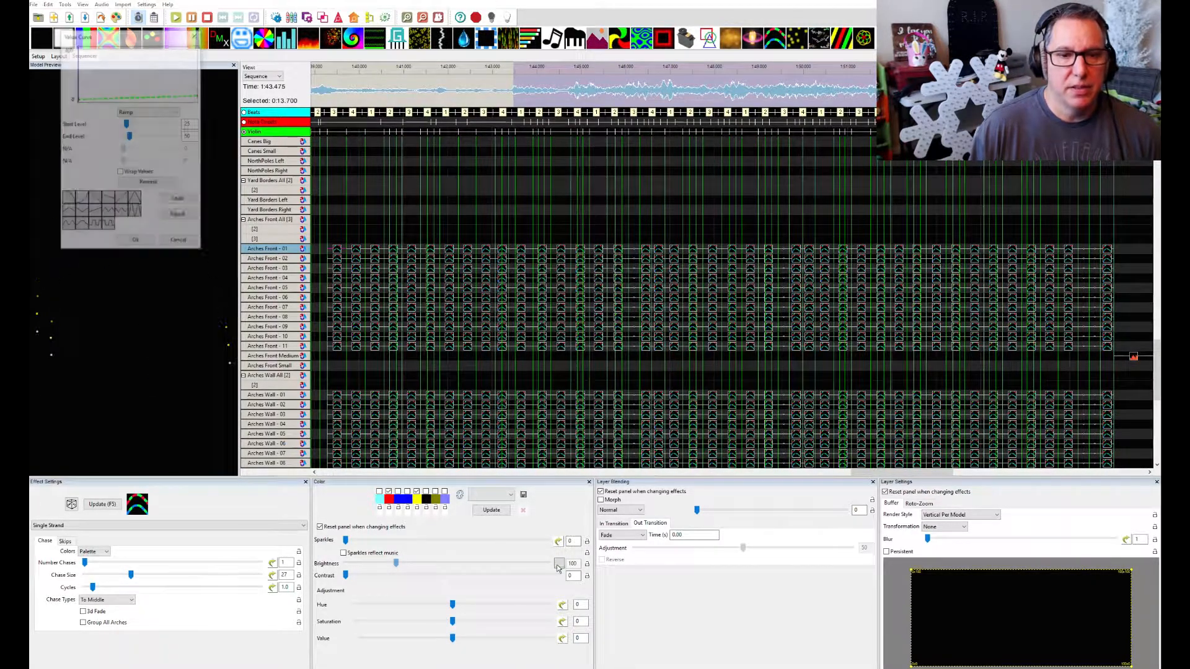
click(134, 242)
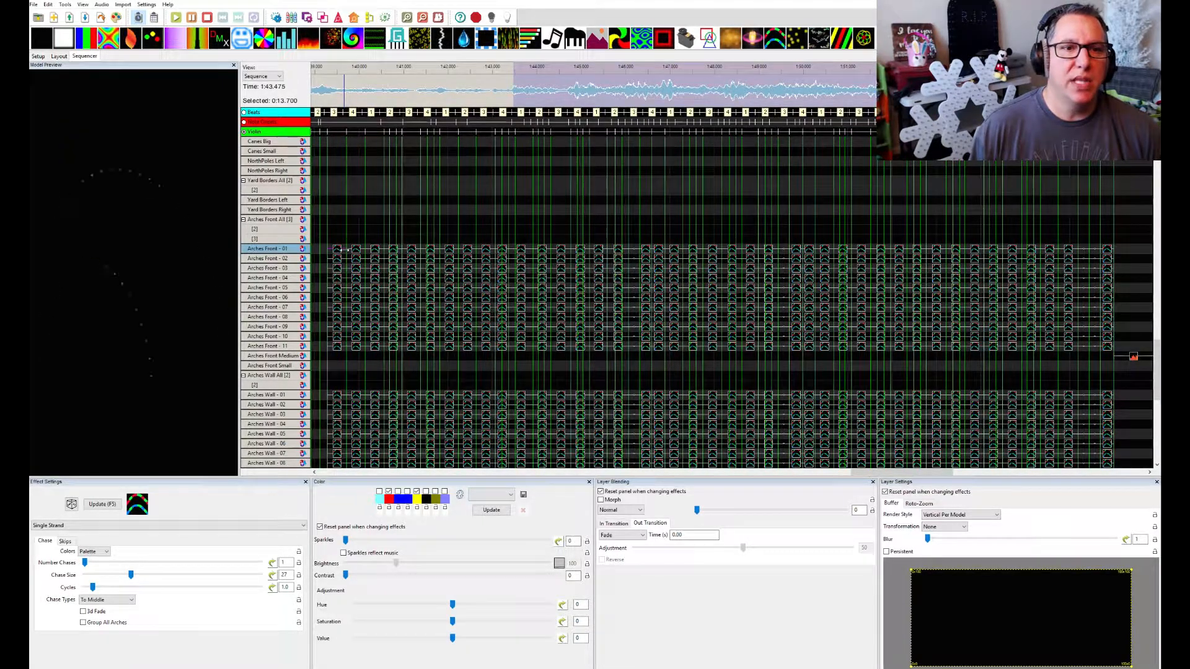
Compare the Single Strand chase size, cycles, chase type and brightness settings of the following effects on Arches Front - 01
click(350, 253)
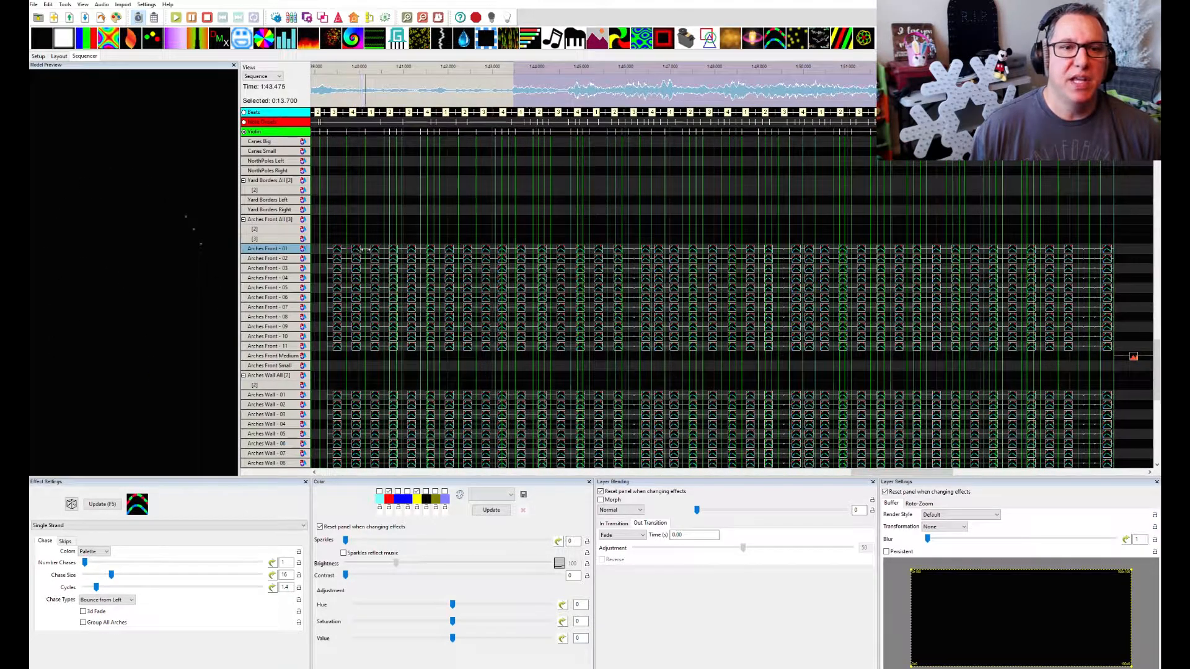
click(374, 254)
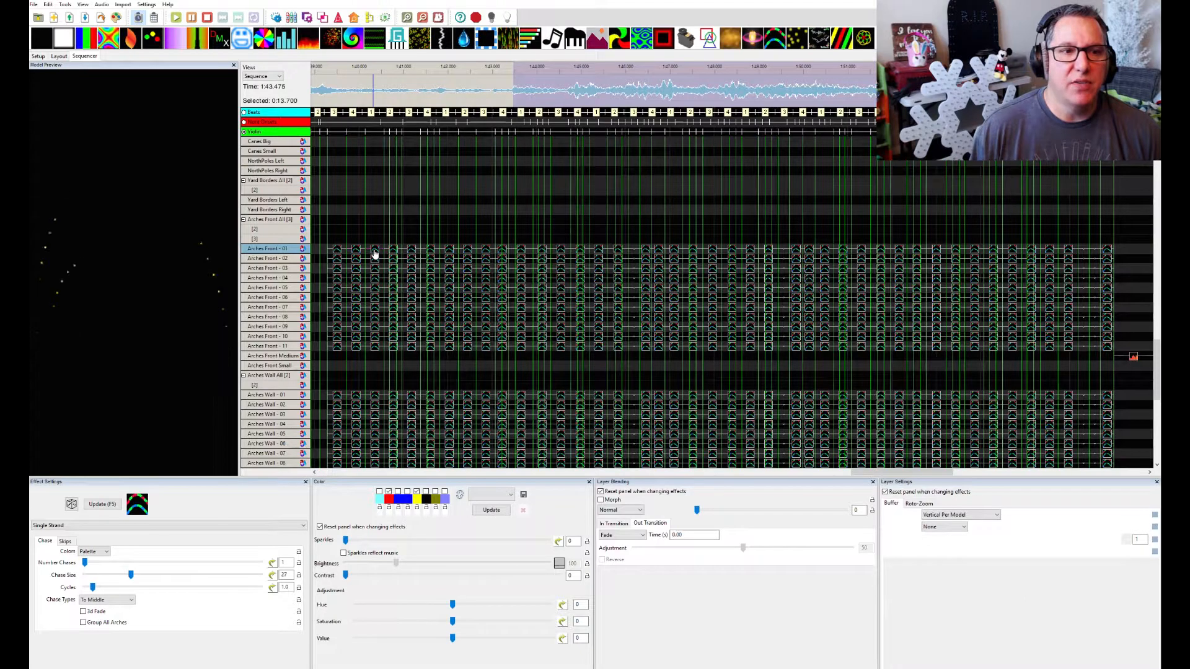
click(392, 253)
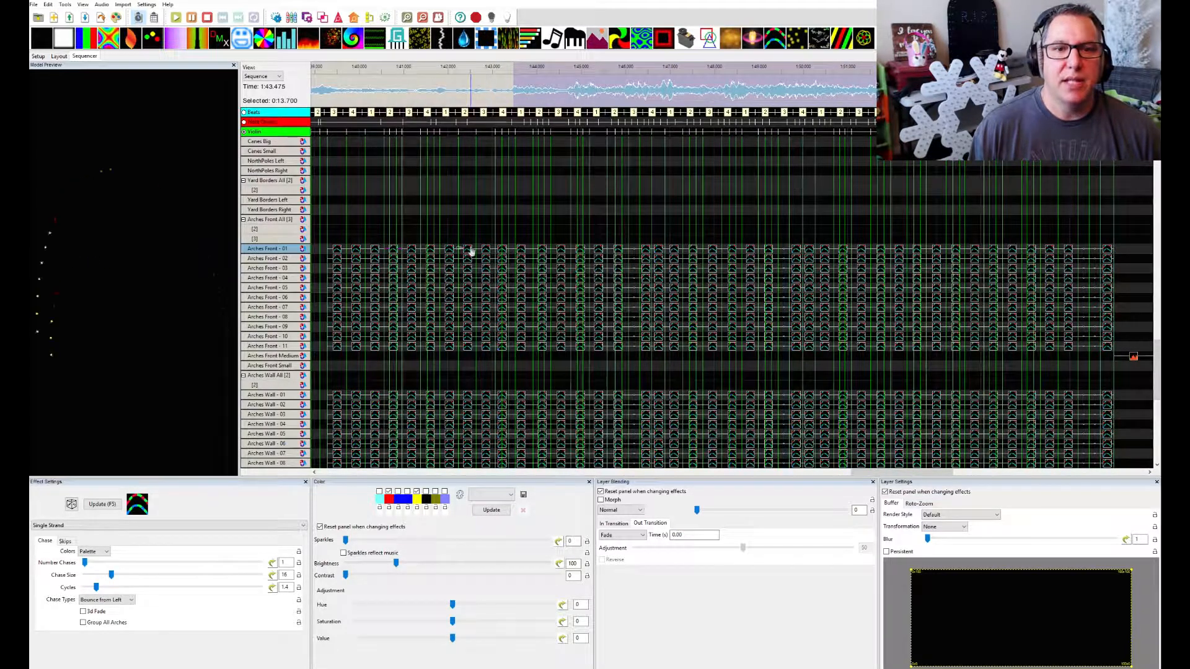
click(450, 253)
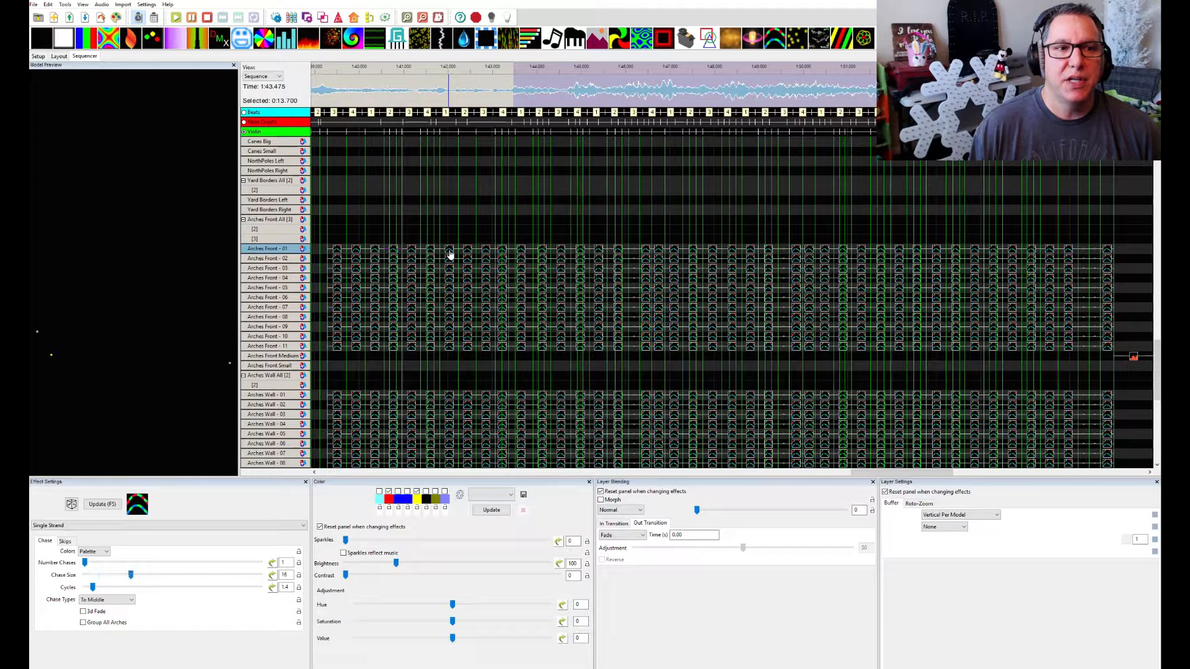
click(470, 253)
click(484, 253)
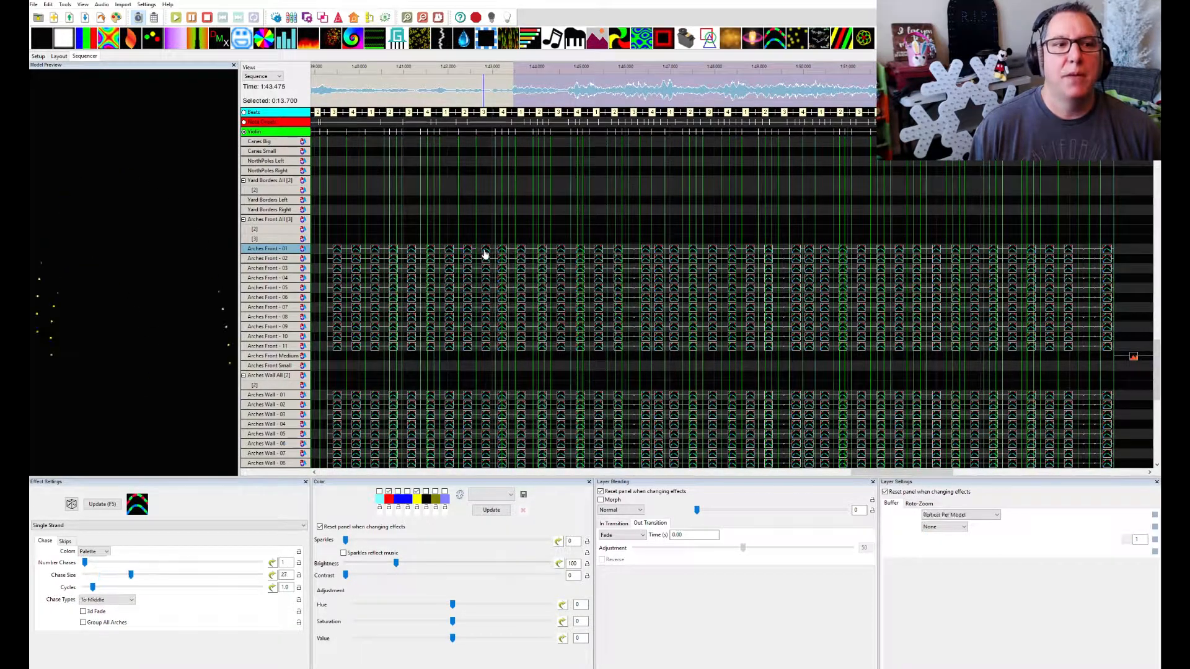
click(496, 253)
click(517, 253)
click(521, 253)
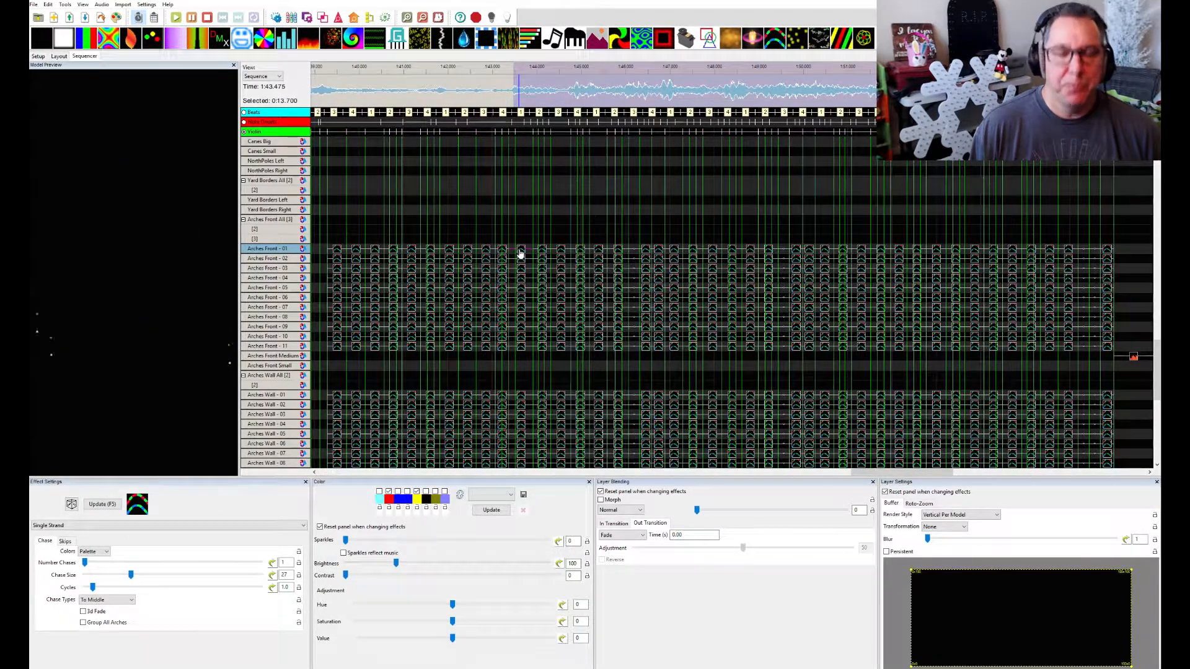
Play a 5.725-second stretch of the waveform over the arches effects, followed by a 3.1-second stretch
drag(319, 99, 565, 97)
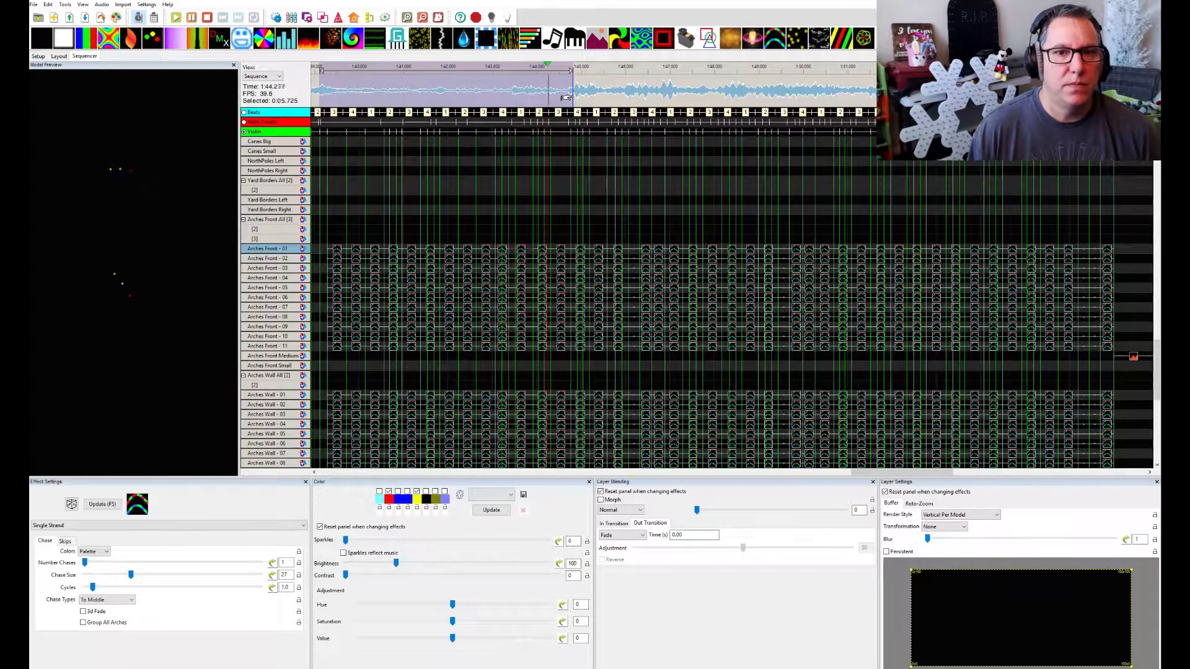
drag(554, 99, 689, 104)
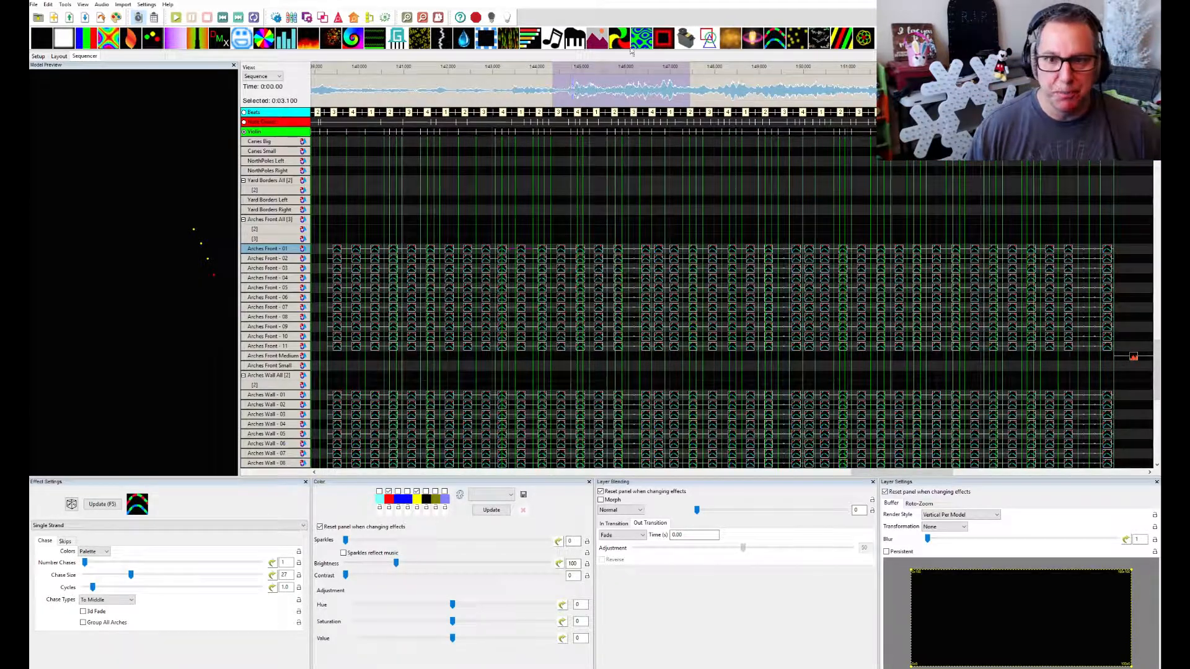
Inspect the settings of the VU Meter effects on Mega Tree layers 3 to 6 and the Music effect on its first layer
scroll(739, 223, up, 9)
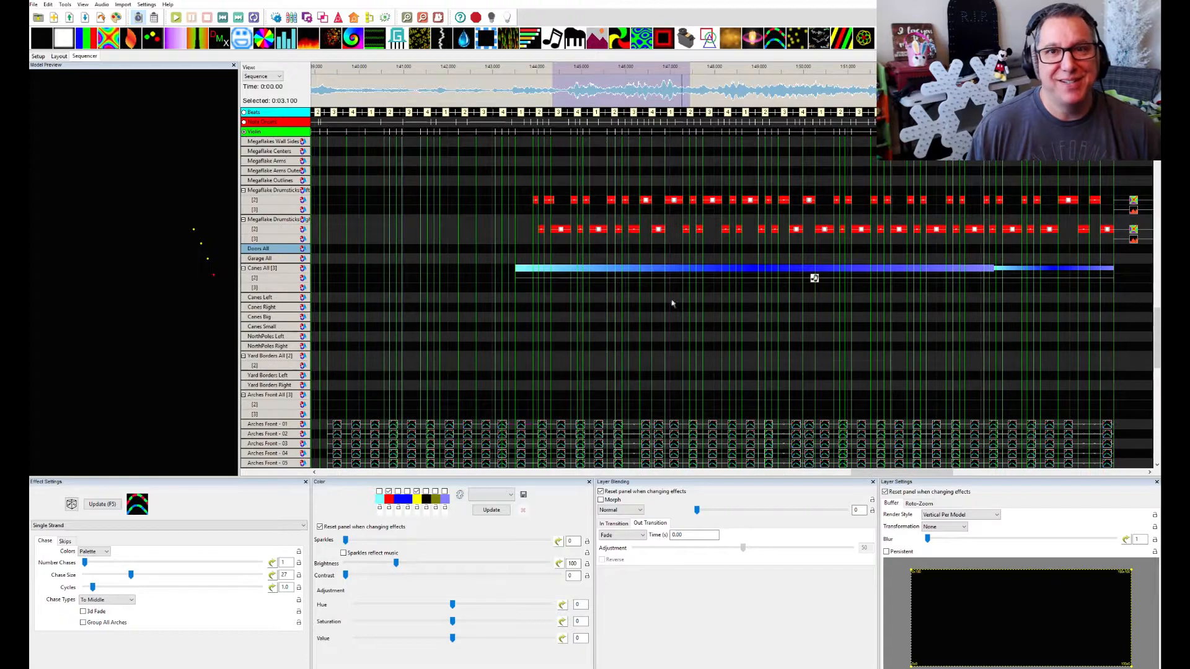
scroll(669, 316, up, 3)
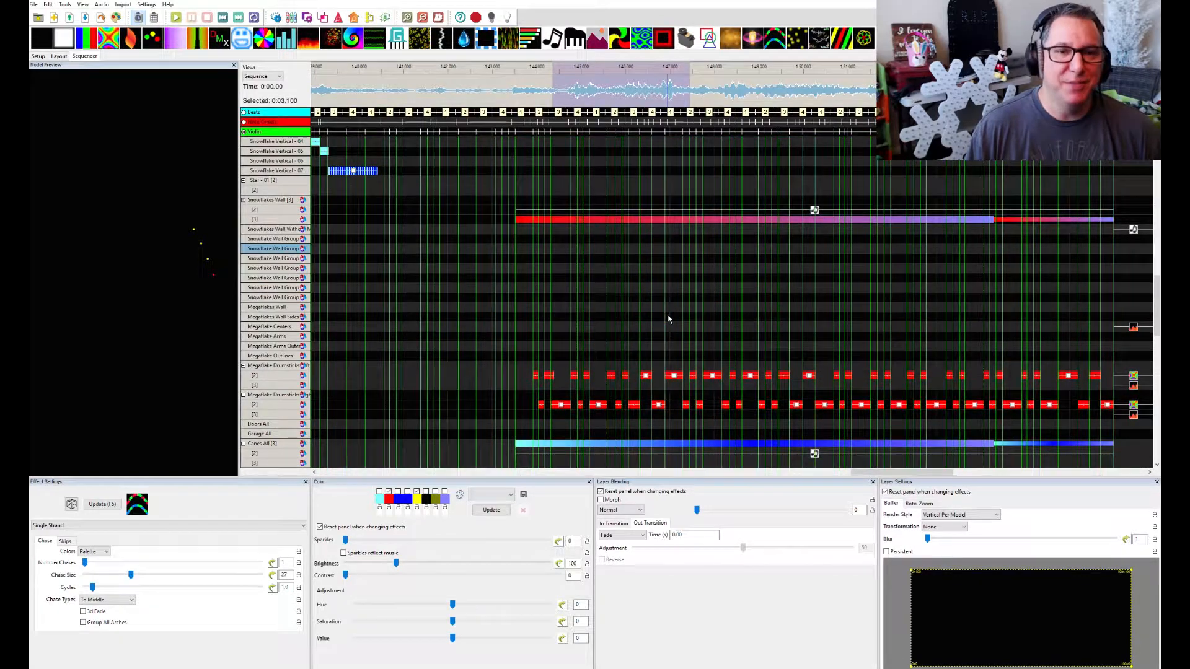
scroll(669, 319, up, 7)
scroll(668, 319, up, 10)
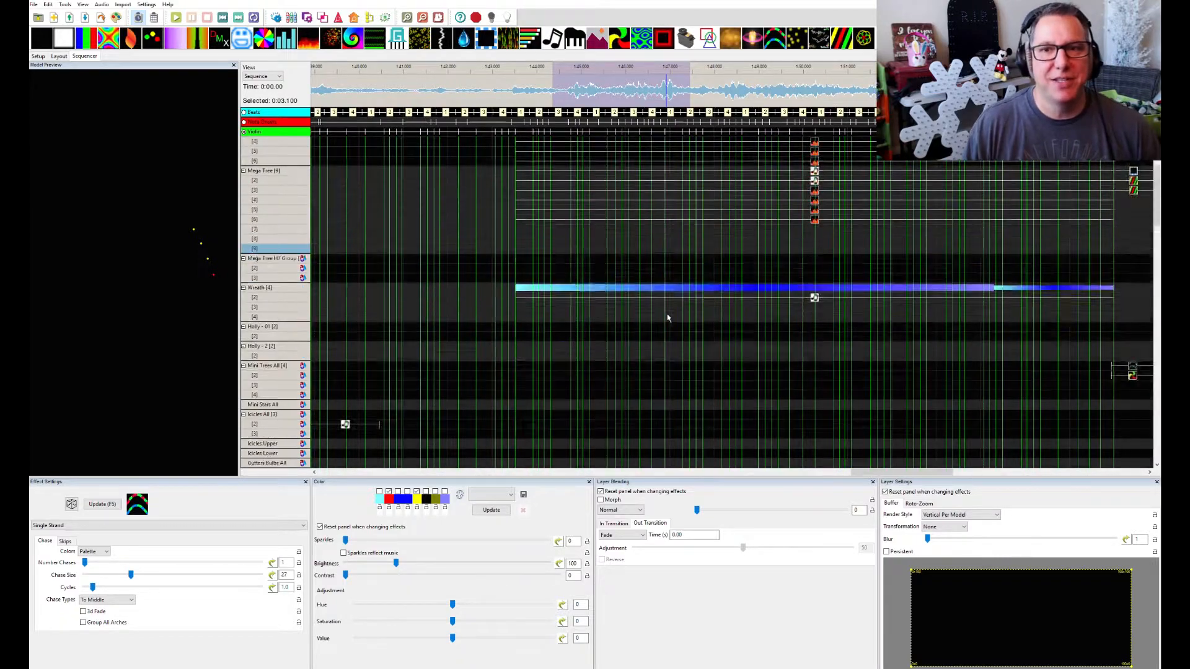
scroll(668, 317, up, 4)
scroll(706, 344, right, 5)
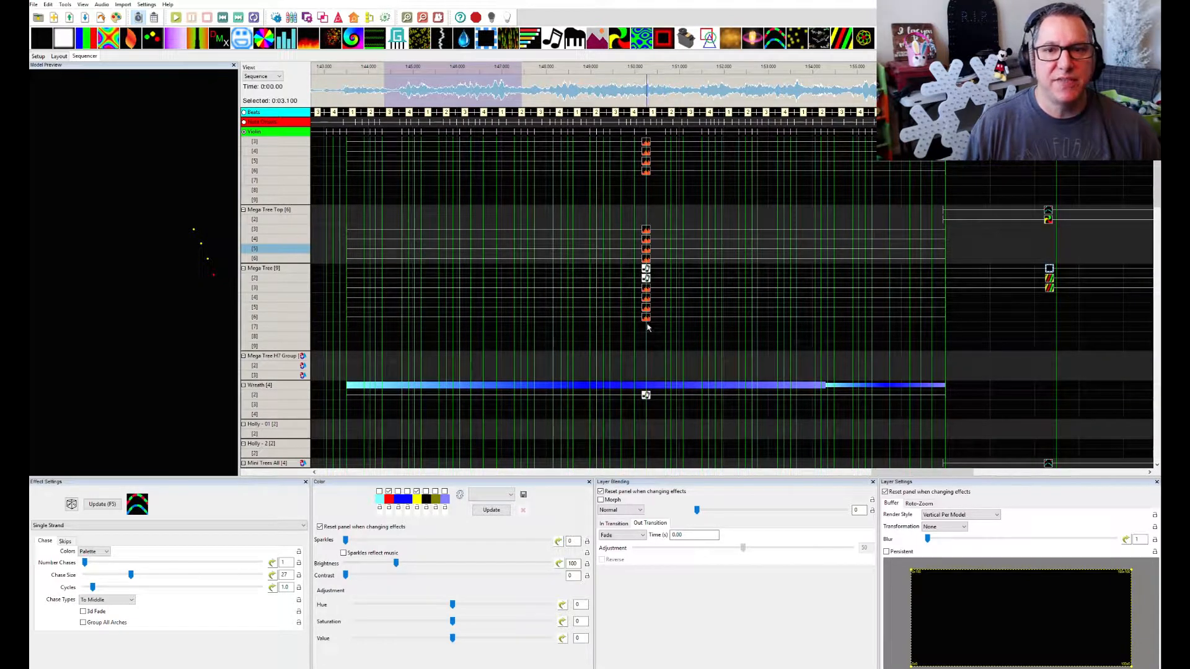
click(646, 291)
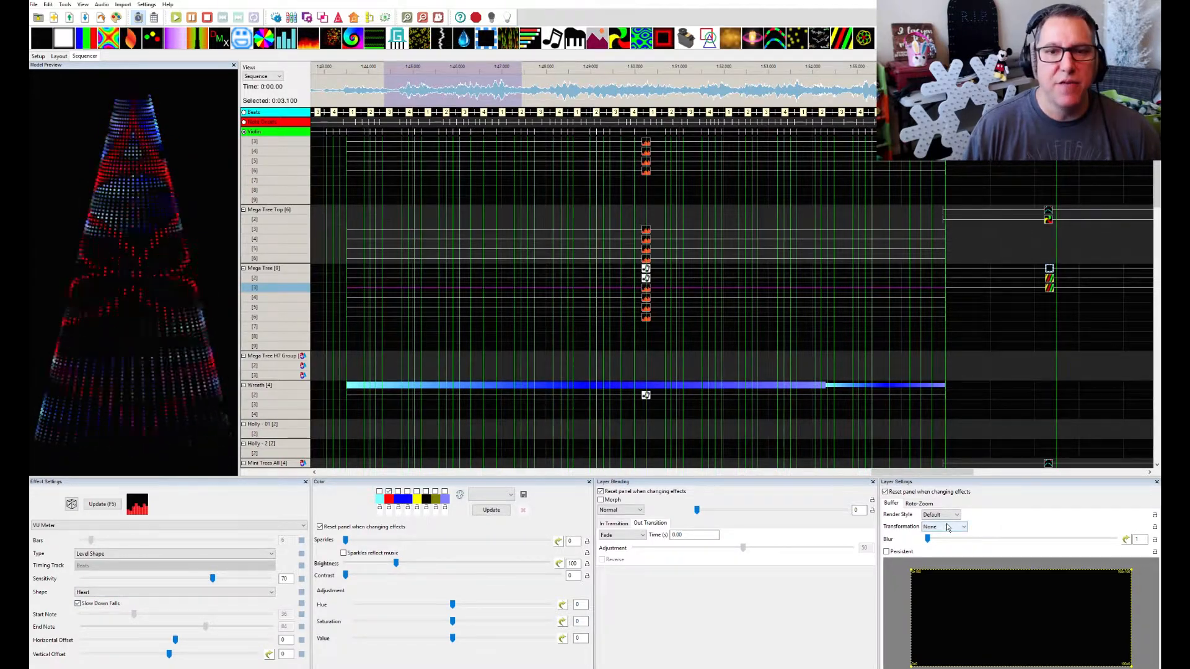
click(645, 300)
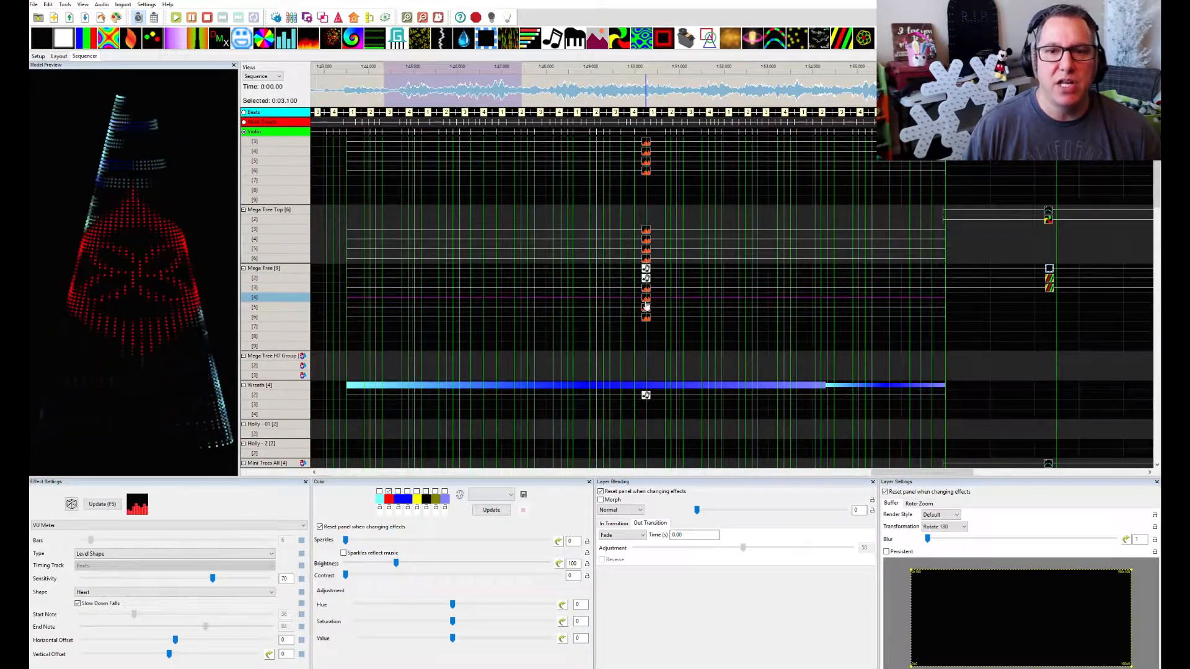
click(646, 309)
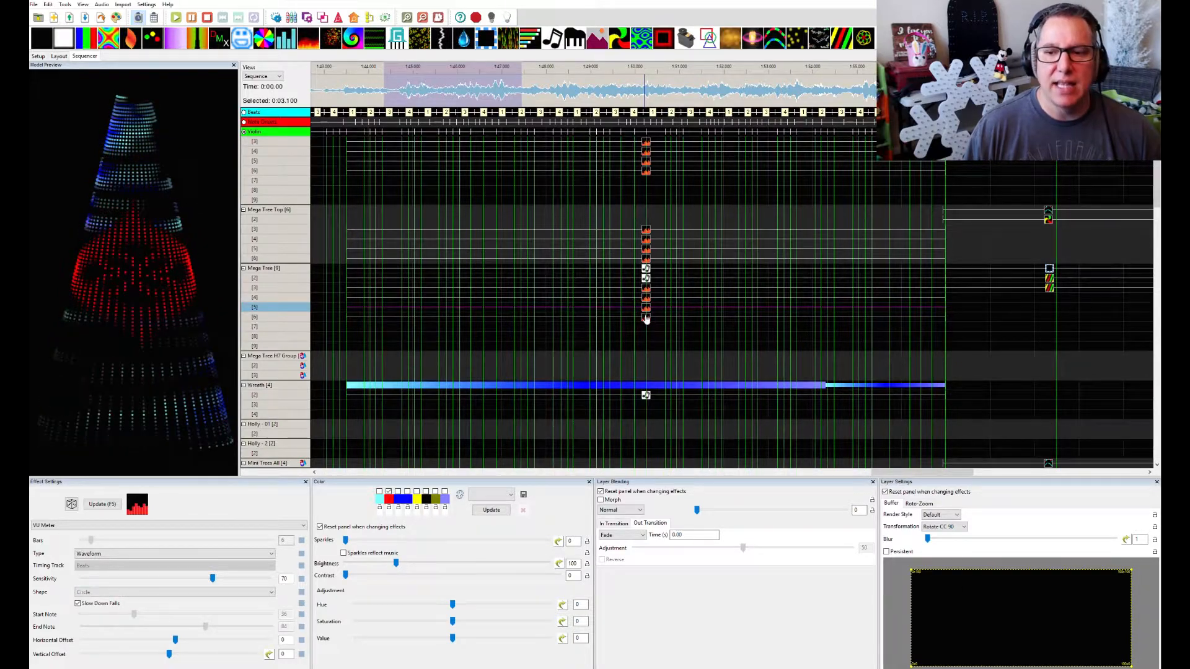
click(646, 318)
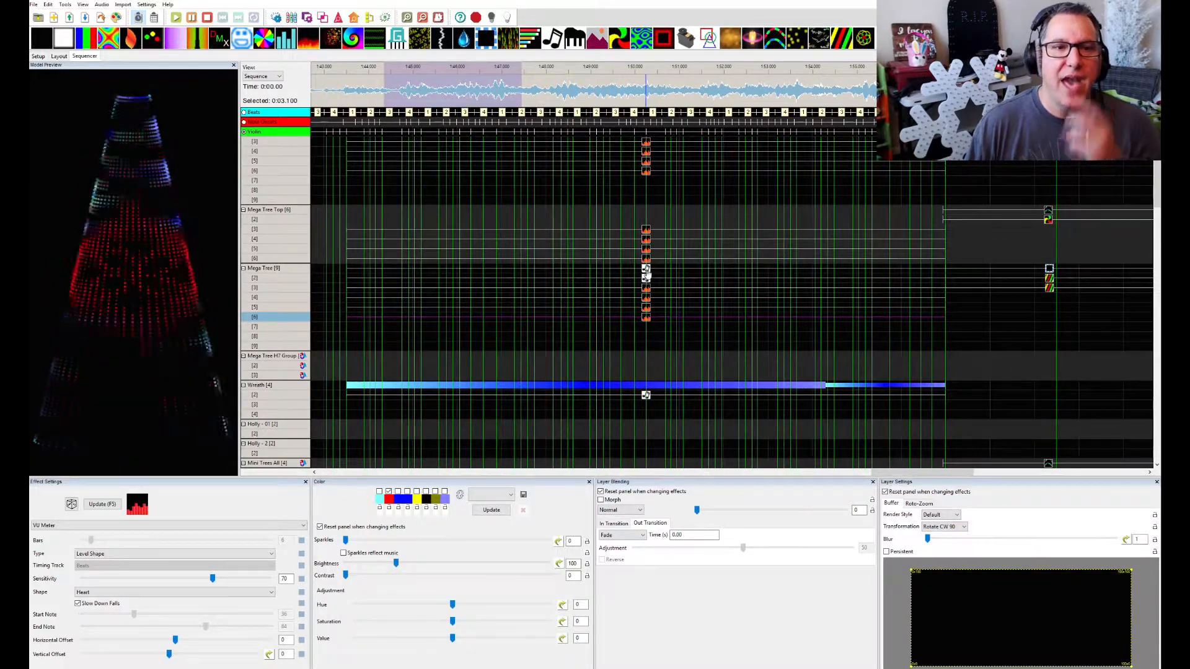
click(646, 269)
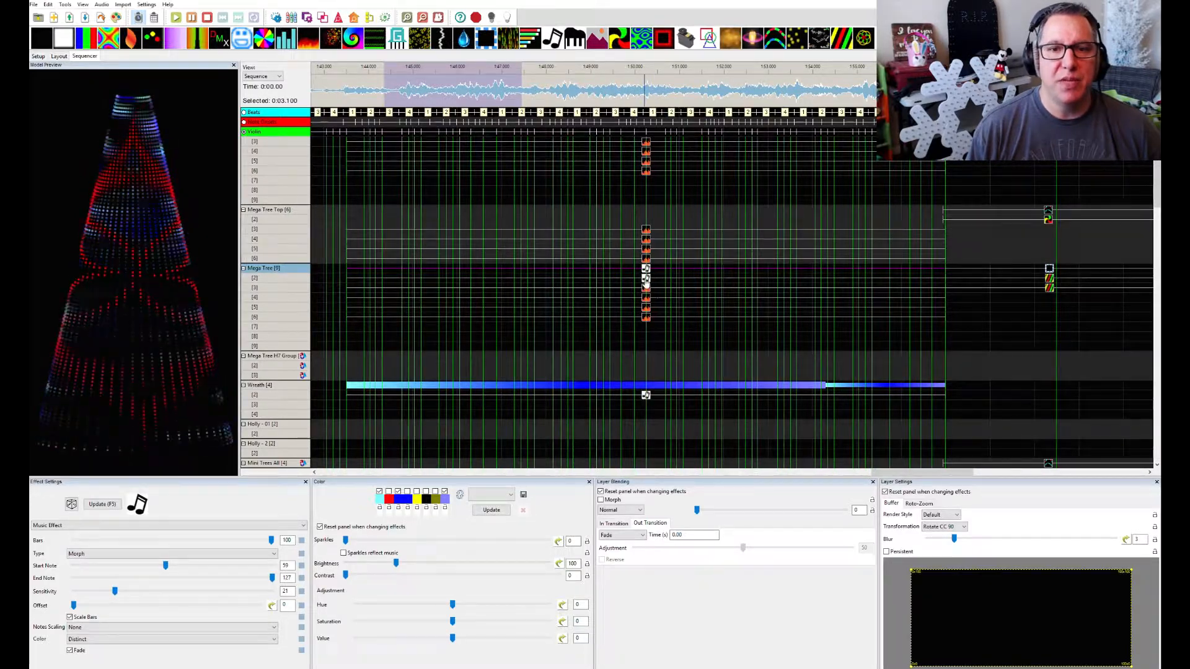
Compare the layer blending, transformation and blur of the Music effects on Mega Tree layers 1 and 2, and the VU Meter settings on layers 3 to 6
click(646, 278)
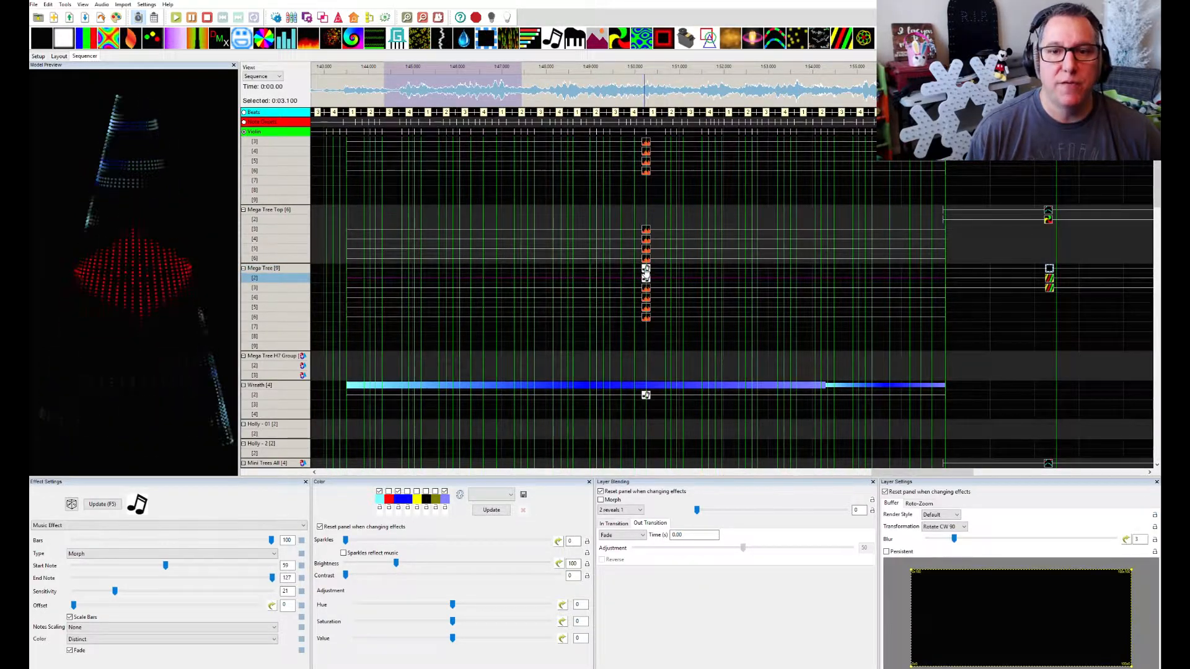
click(646, 268)
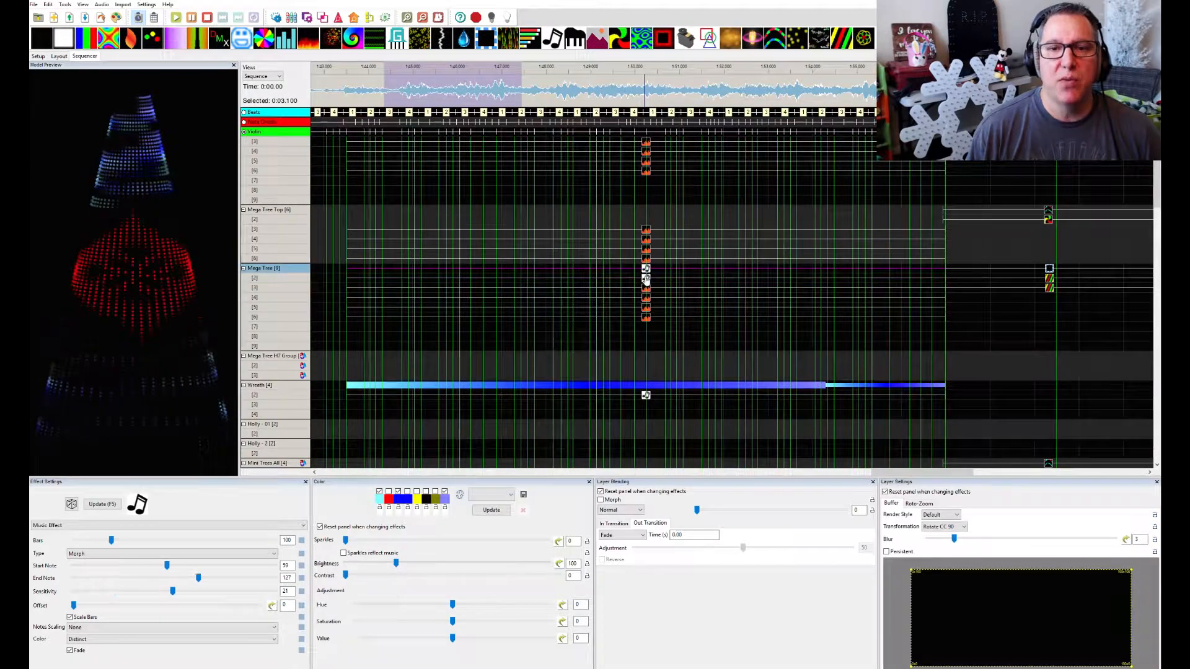
click(645, 278)
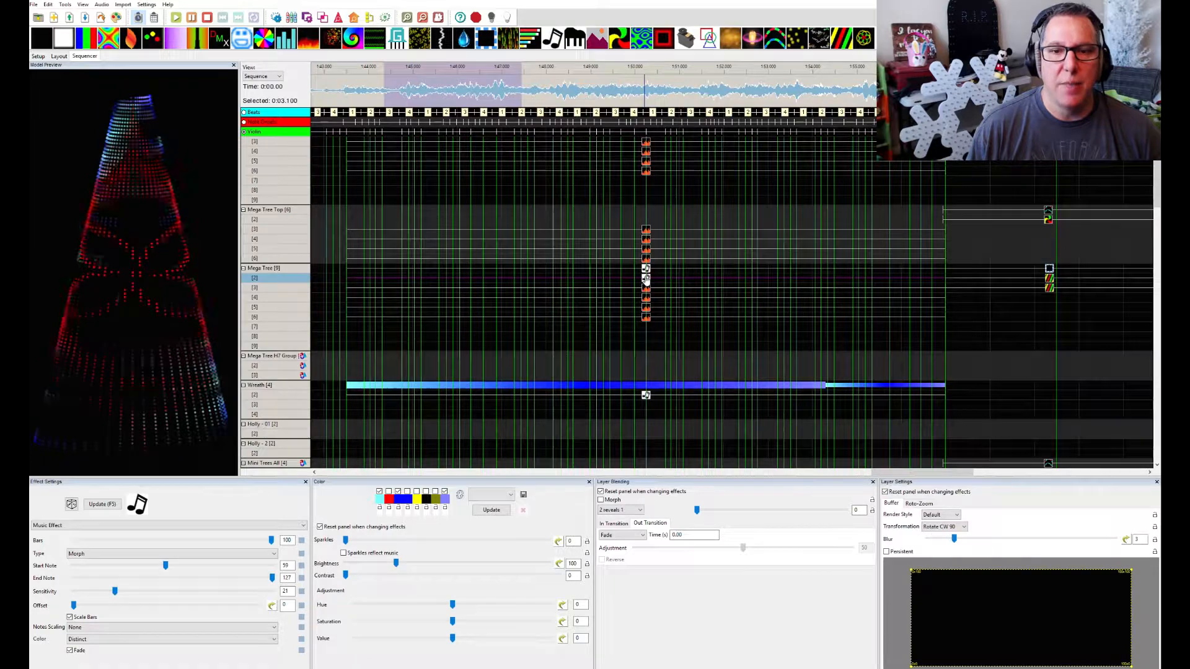
click(645, 288)
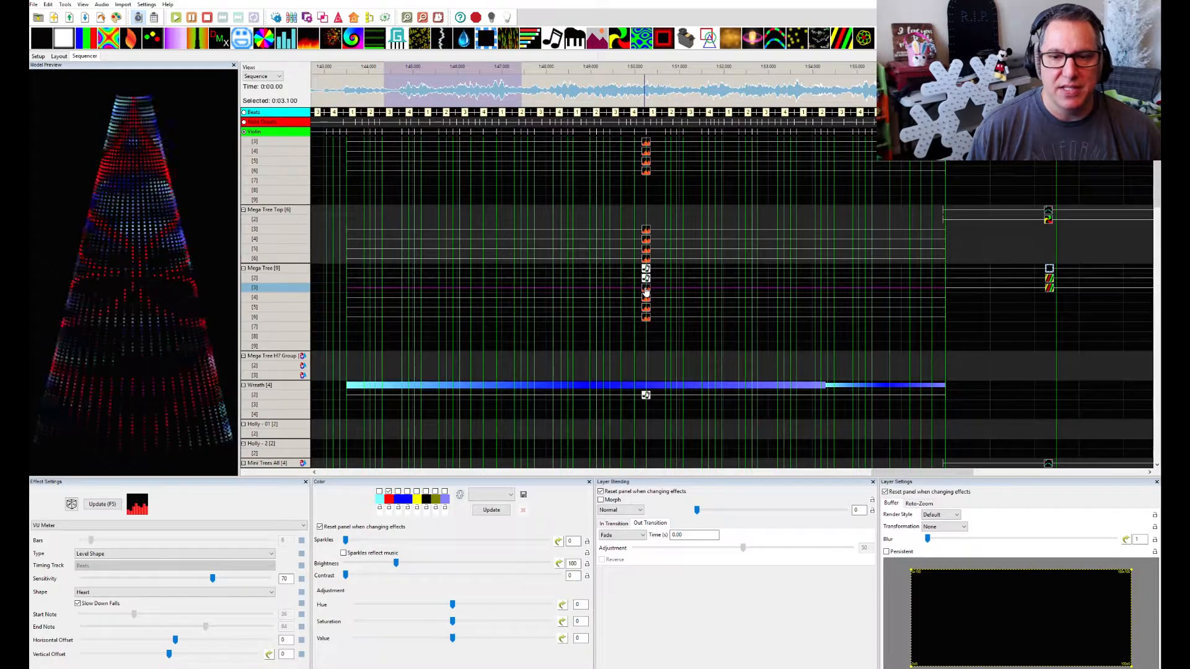
click(645, 299)
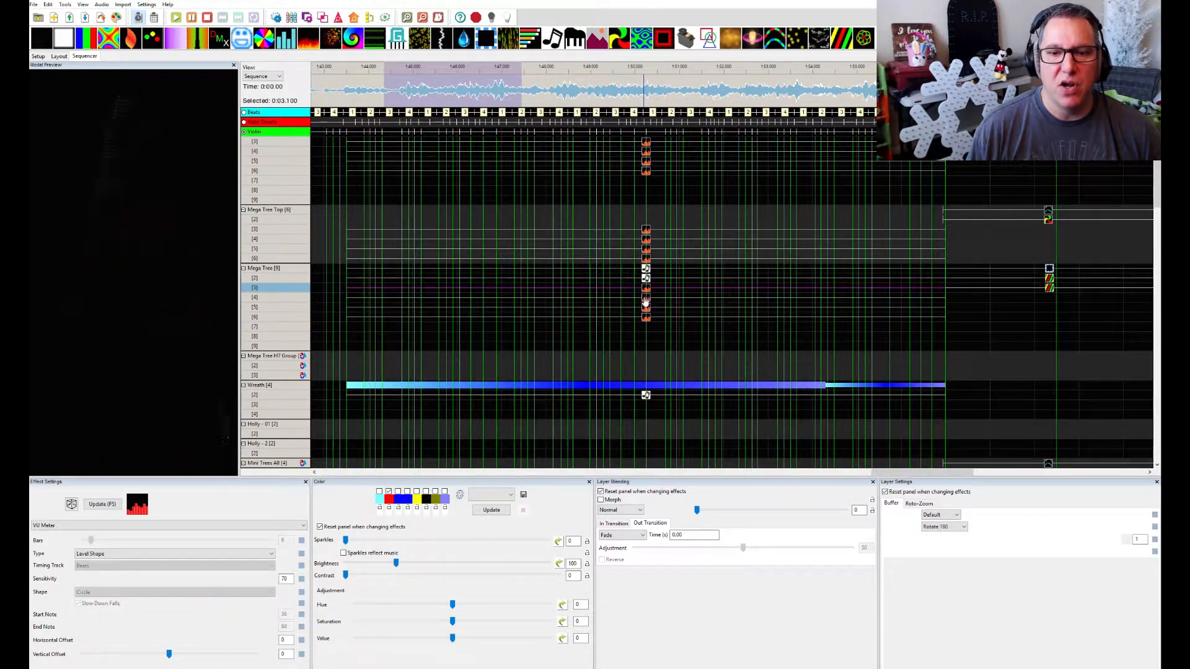
click(646, 308)
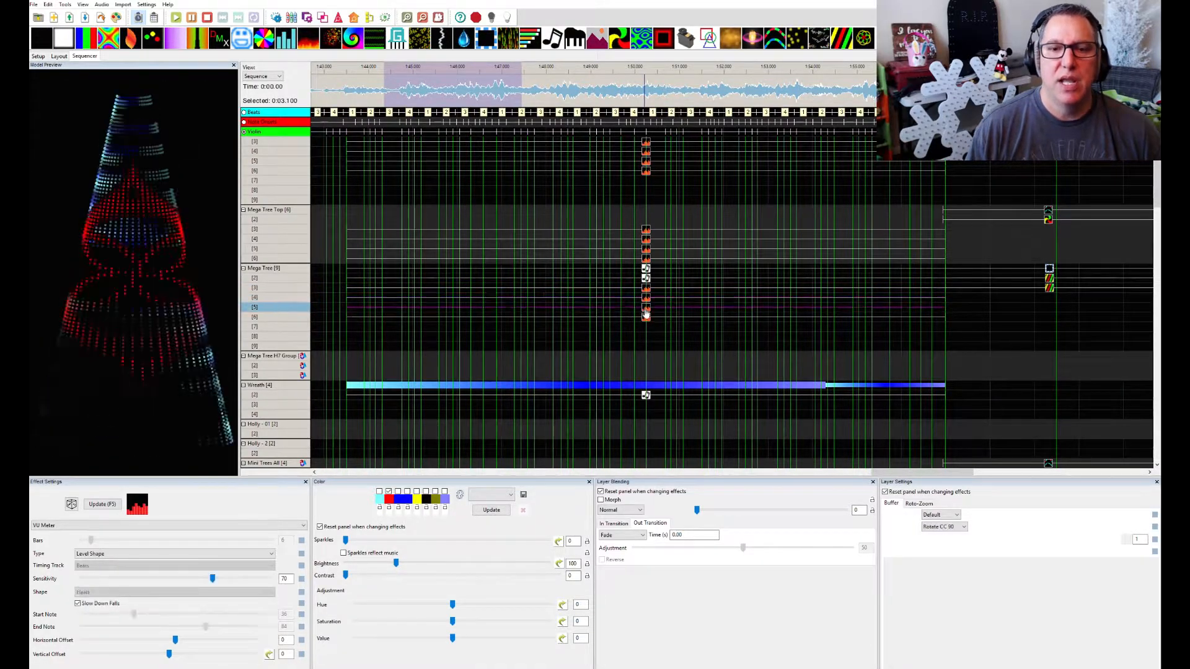
click(646, 317)
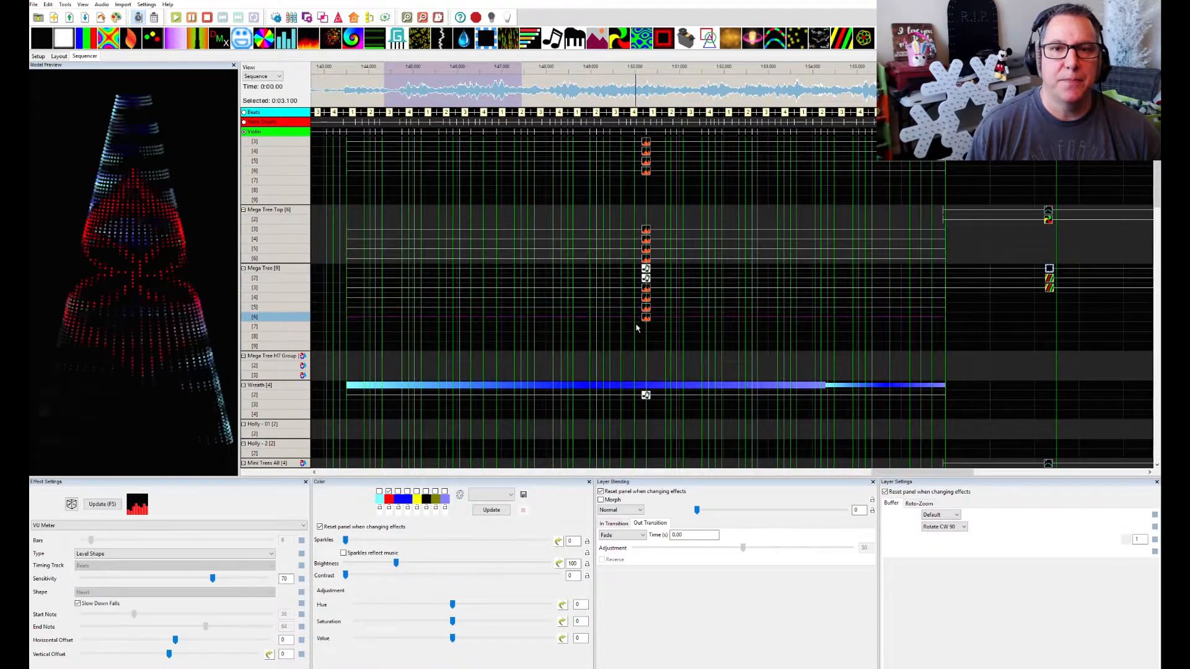
Inspect the Music effect settings on the first layer of the Matrix
scroll(651, 189, up, 2)
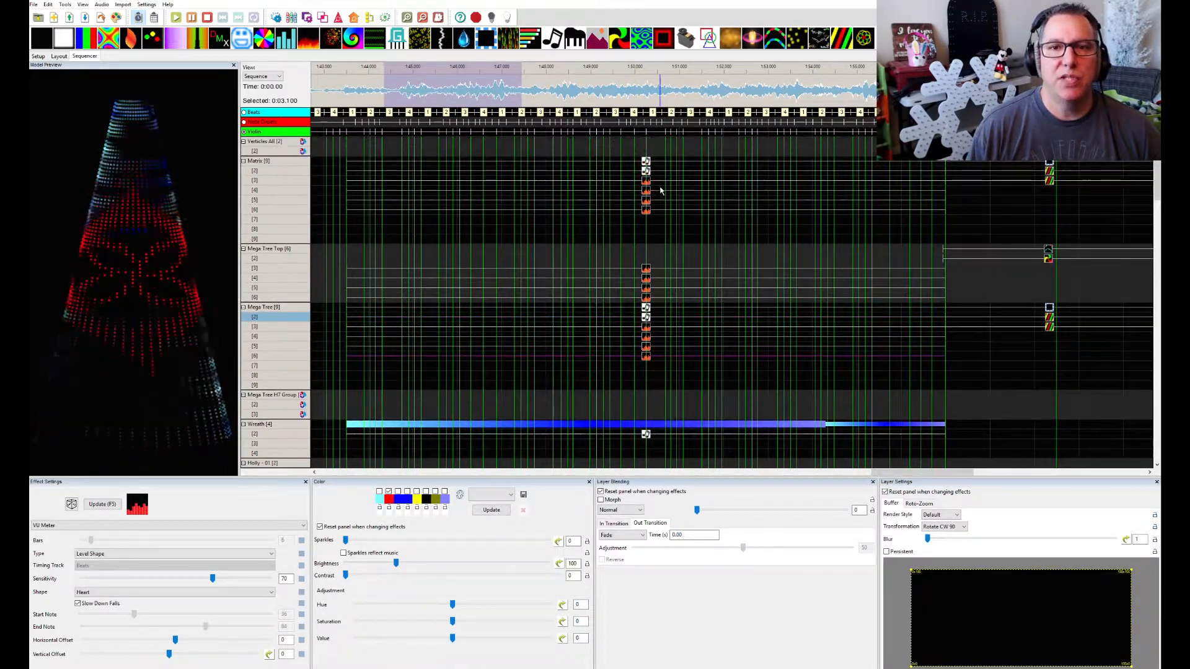
click(646, 200)
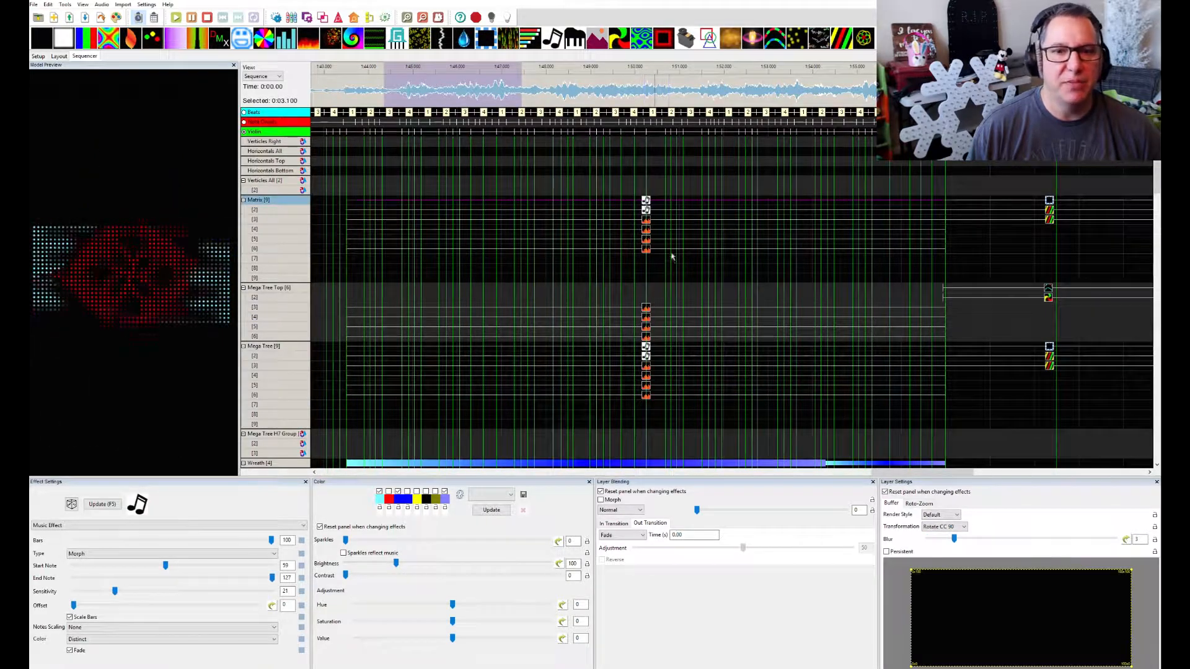
scroll(672, 257, up, 1)
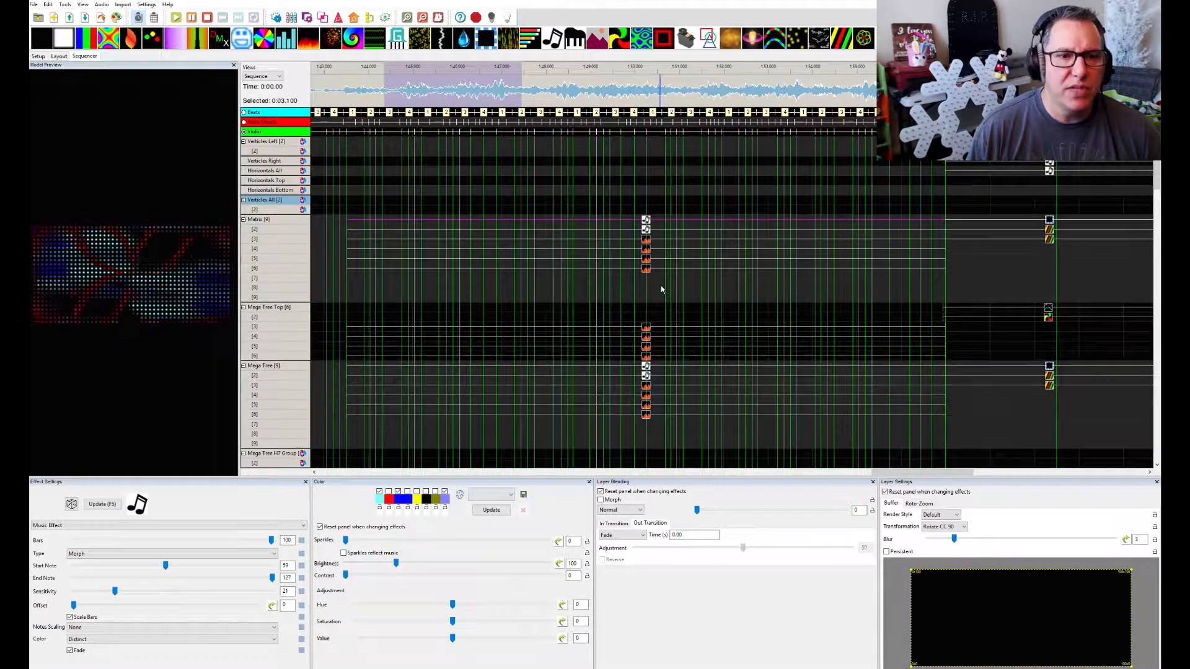
Inspect the VU Meter effect on Mega Tree Top layer 3 and play a 13.75-second stretch of the waveform over it
click(647, 333)
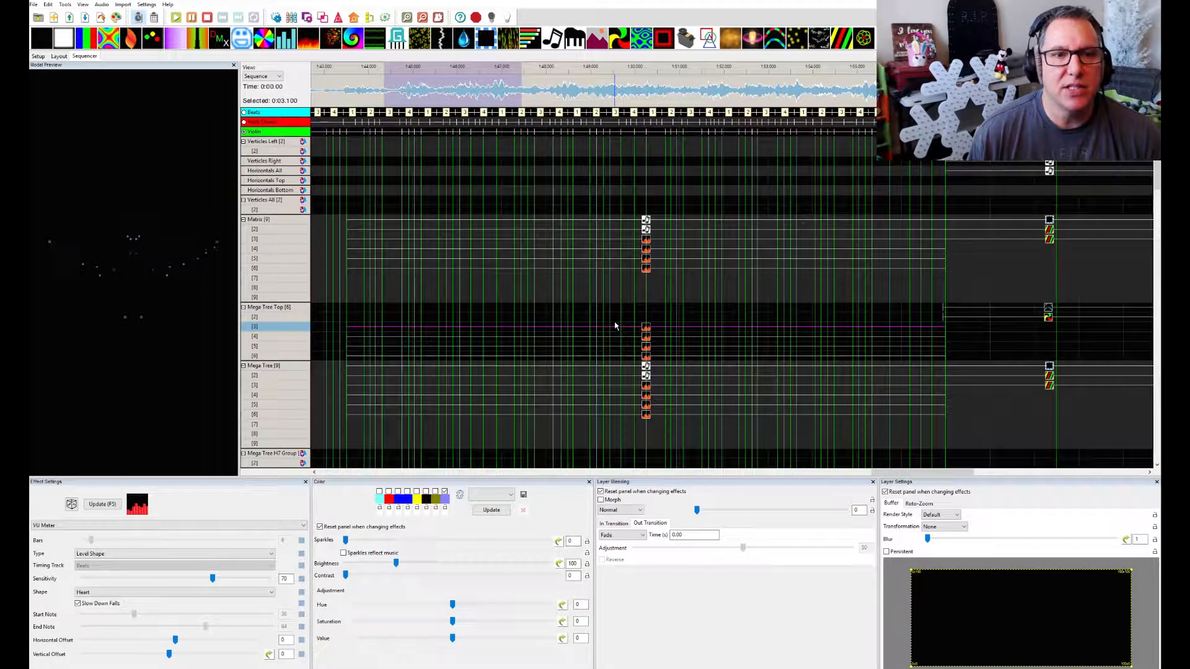
drag(345, 93, 875, 93)
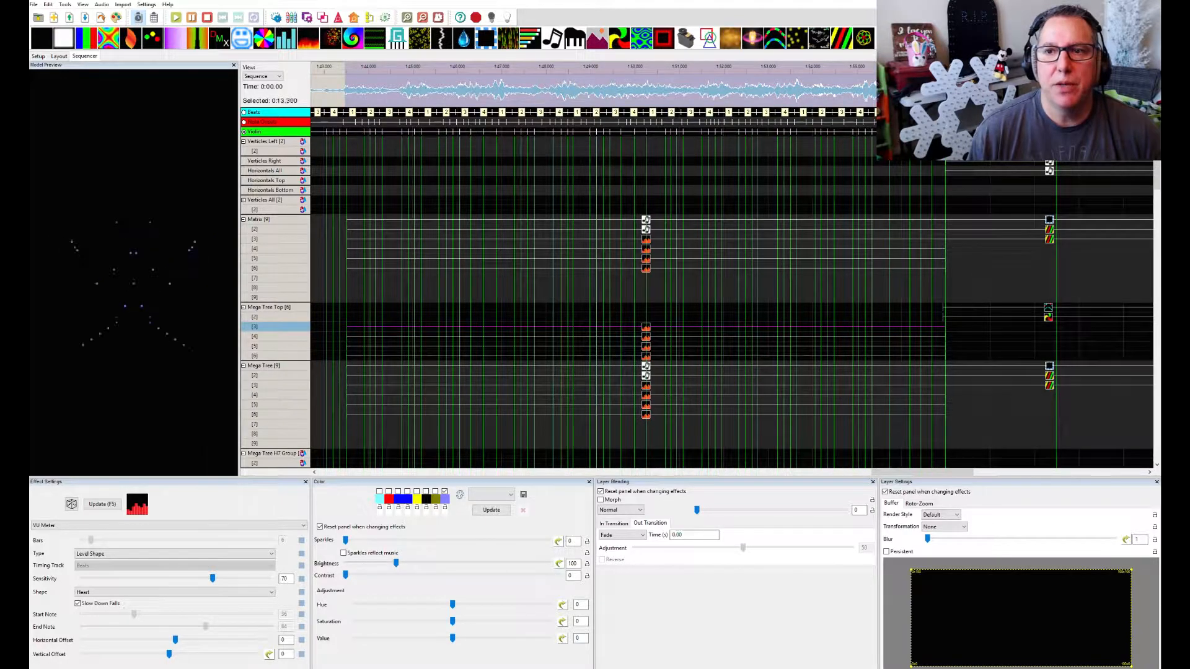
key(space)
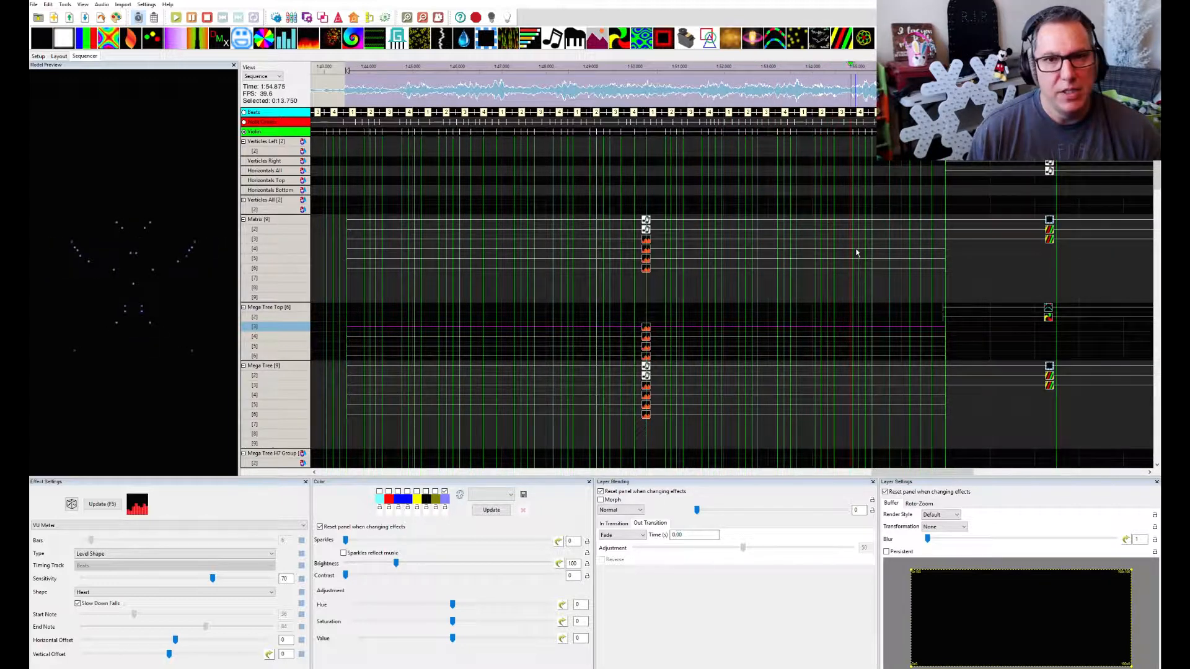
key(space)
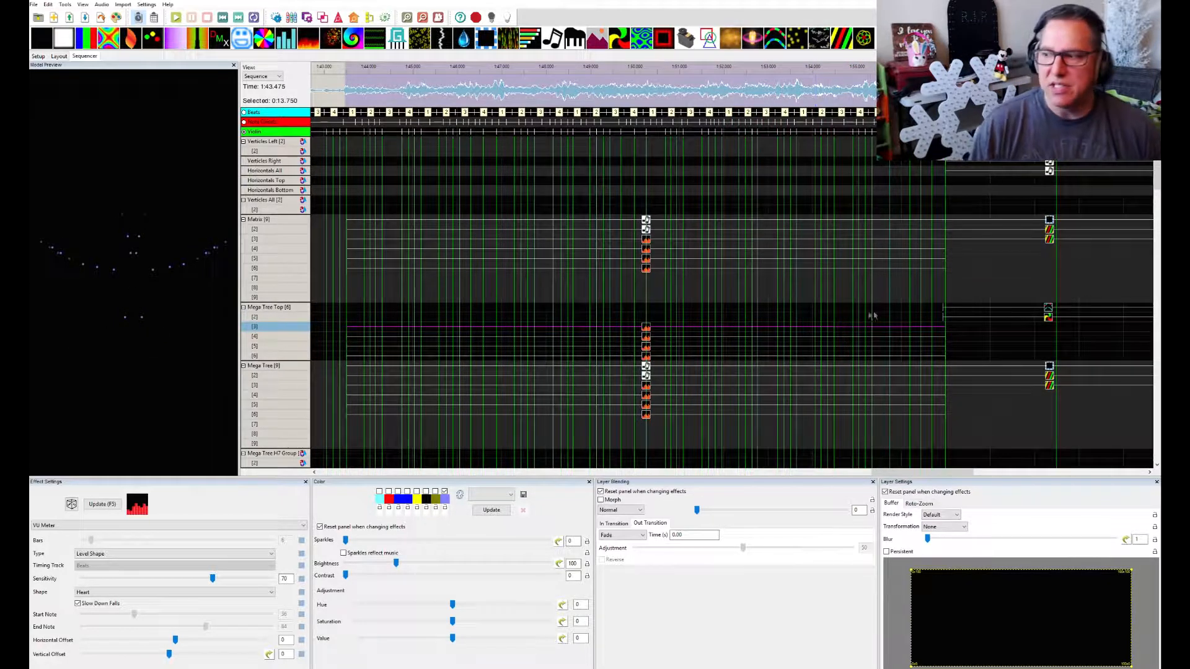
Bring the House Preview over the sequencer and play the section from about 1:43.5 on the whole display
drag(1160, 127, 791, 248)
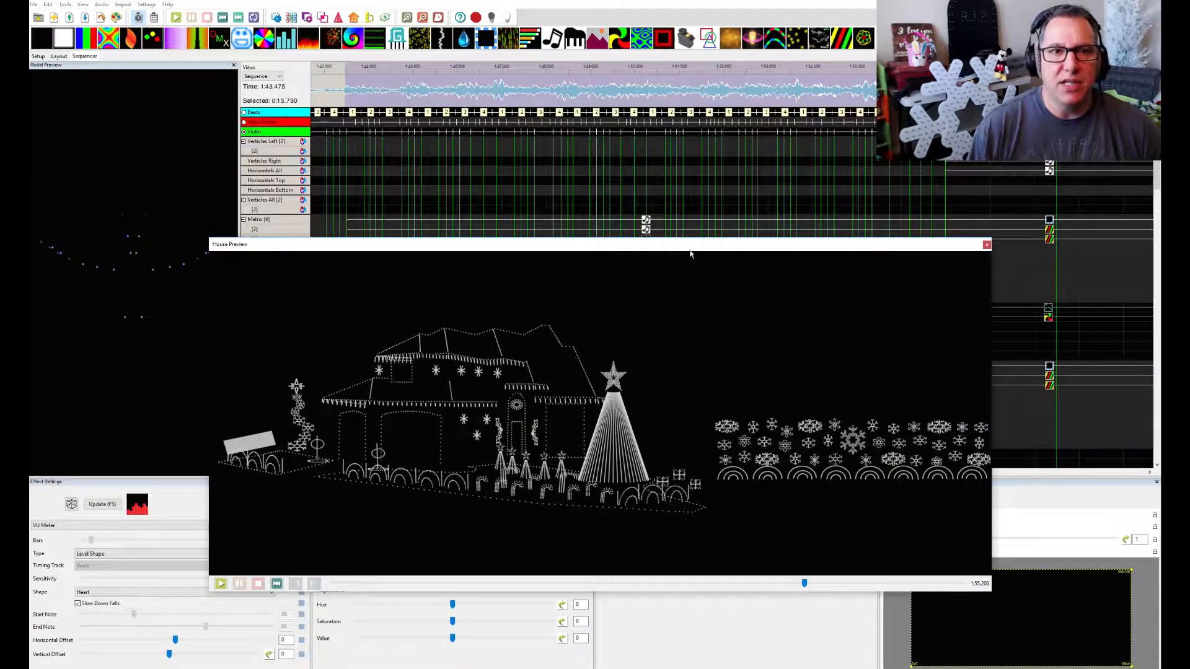
key(space)
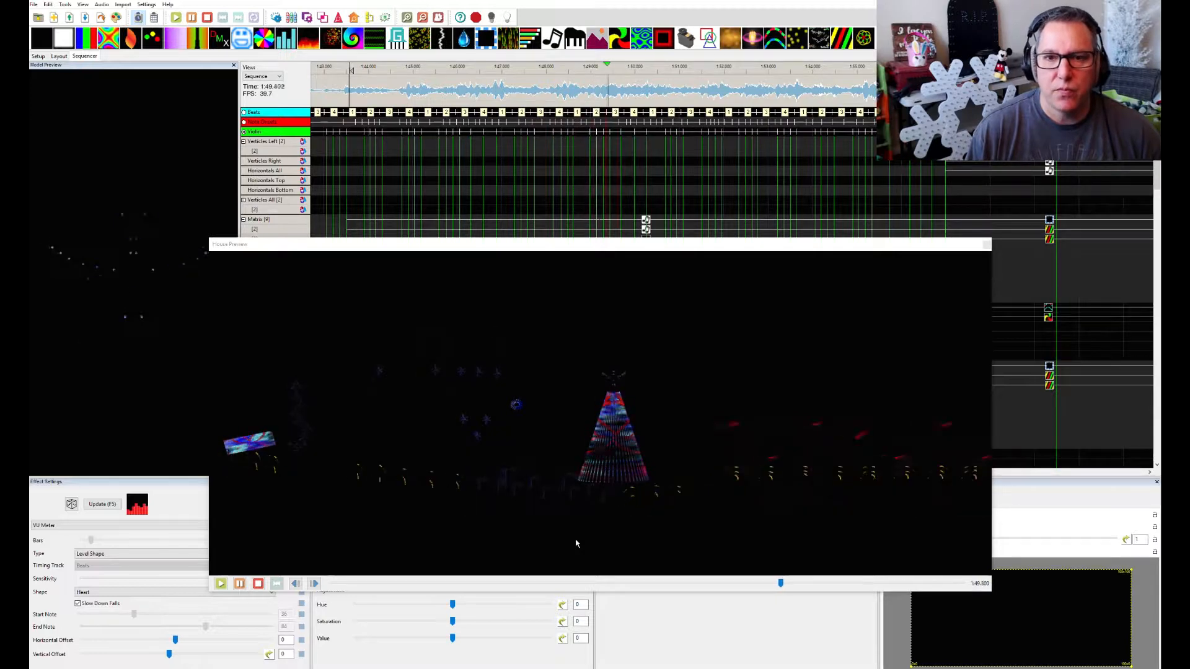
key(space)
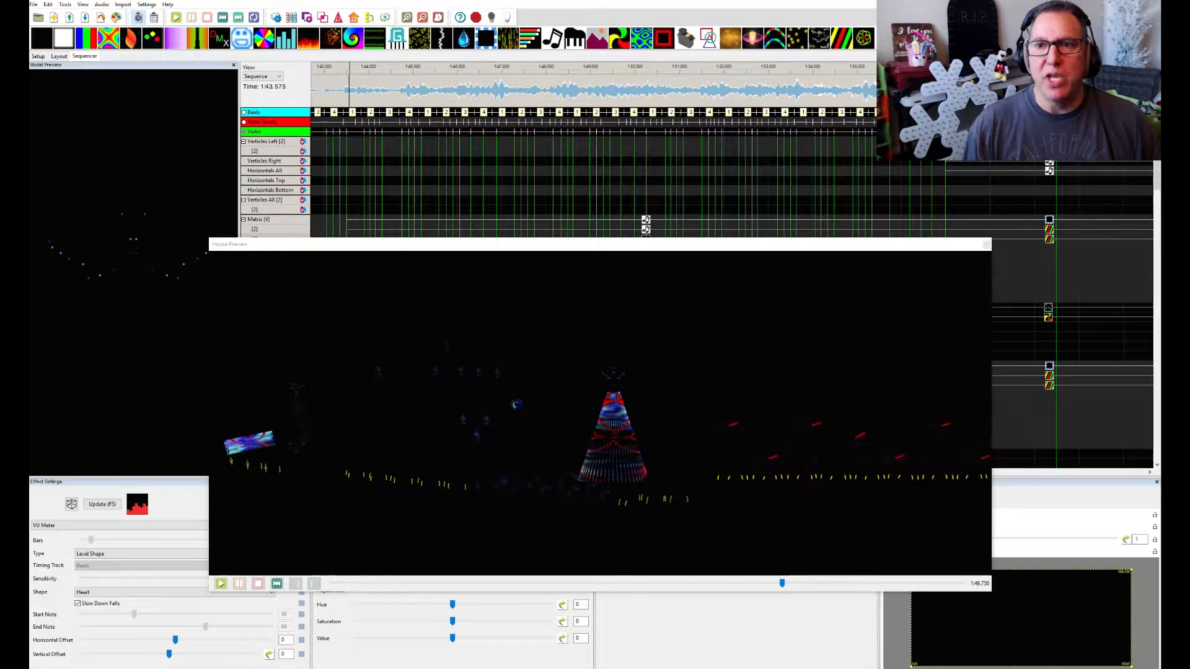
Play the following section from 1:56.925 in the House Preview, and move the preview down to uncover the Matrix rows
scroll(872, 147, right, 3)
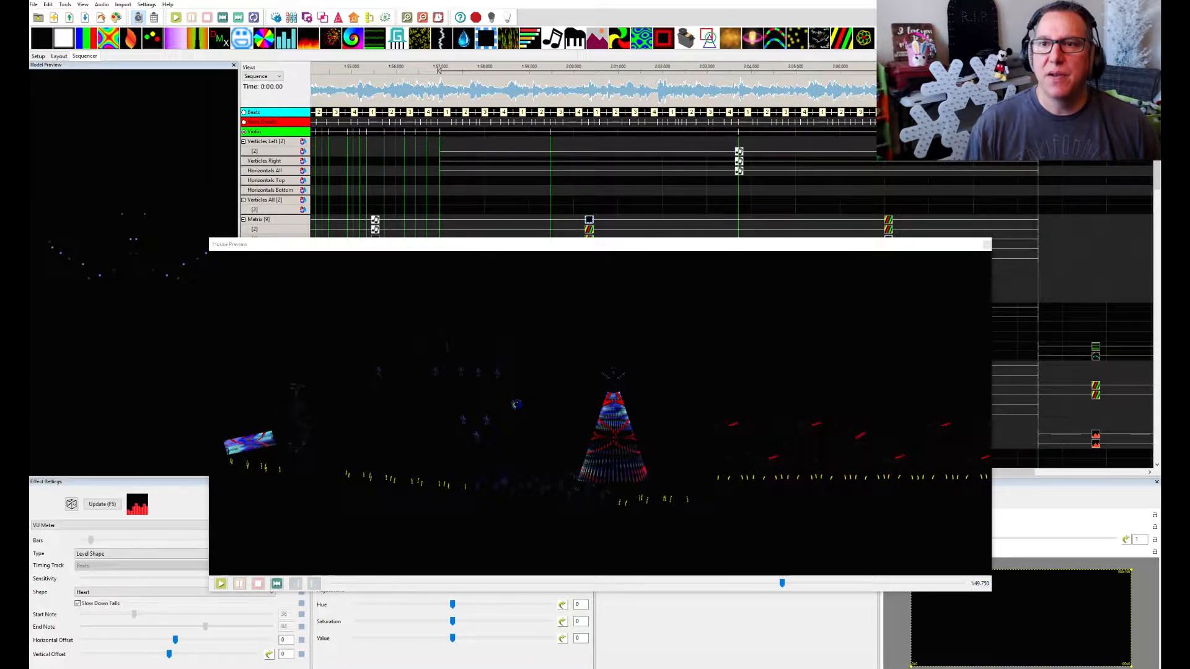
click(440, 70)
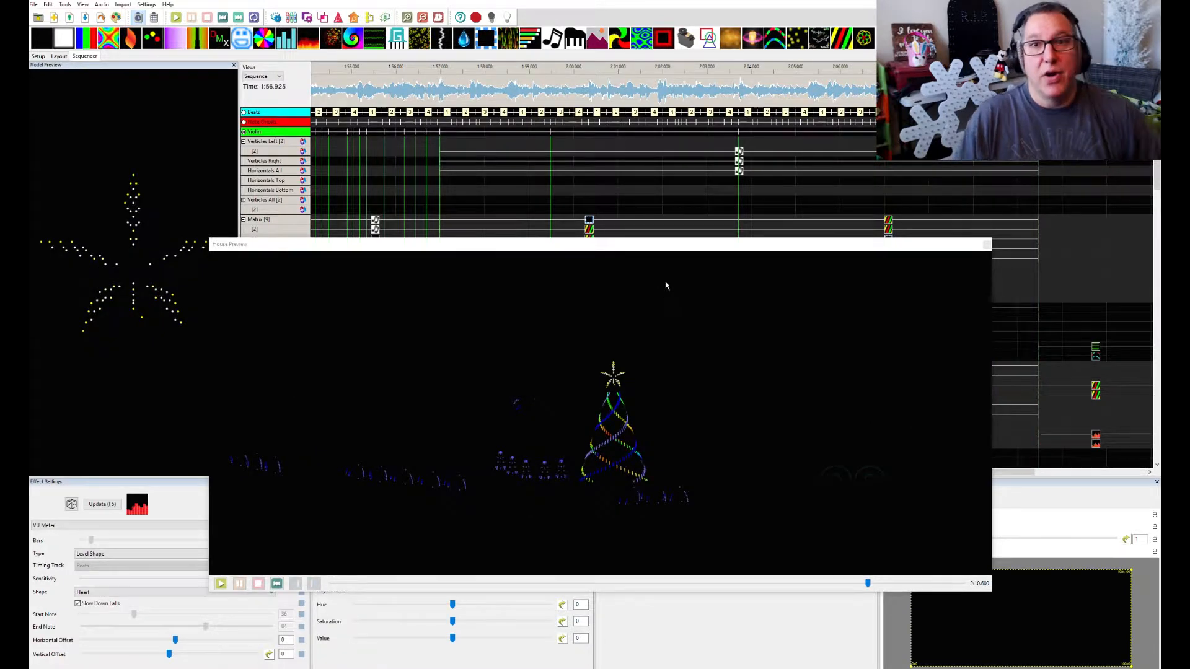
drag(618, 254, 640, 347)
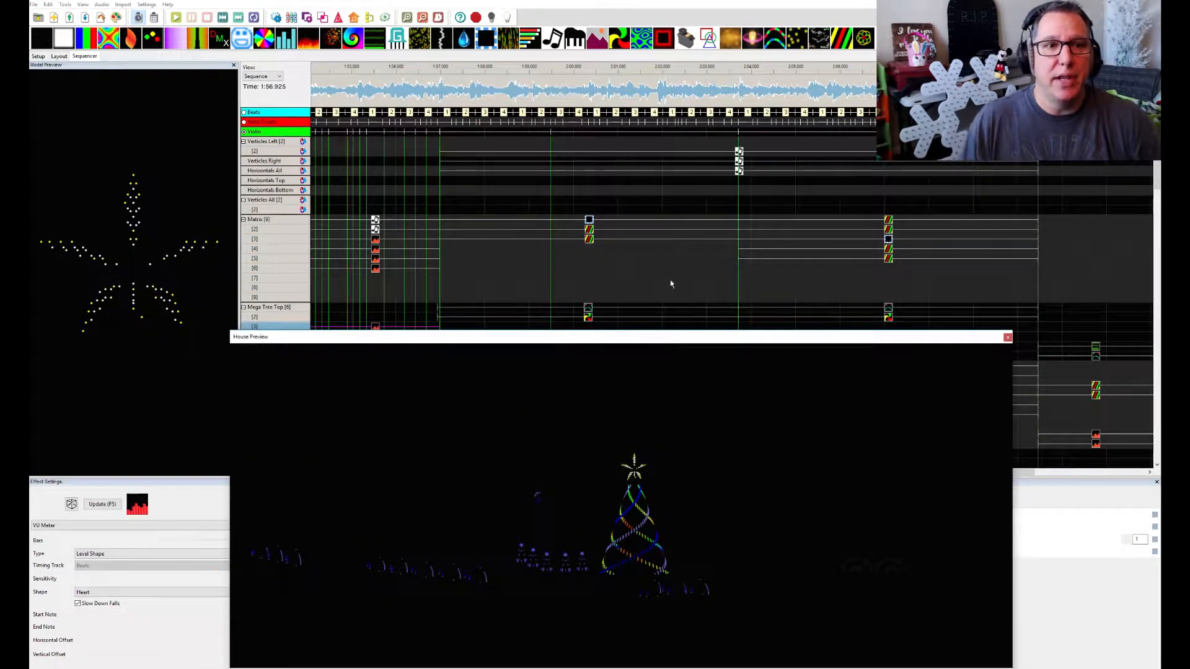
Switch the timing marks shown across the effects grid from the Violin track to the Beats track
scroll(682, 260, up, 2)
scroll(682, 262, down, 2)
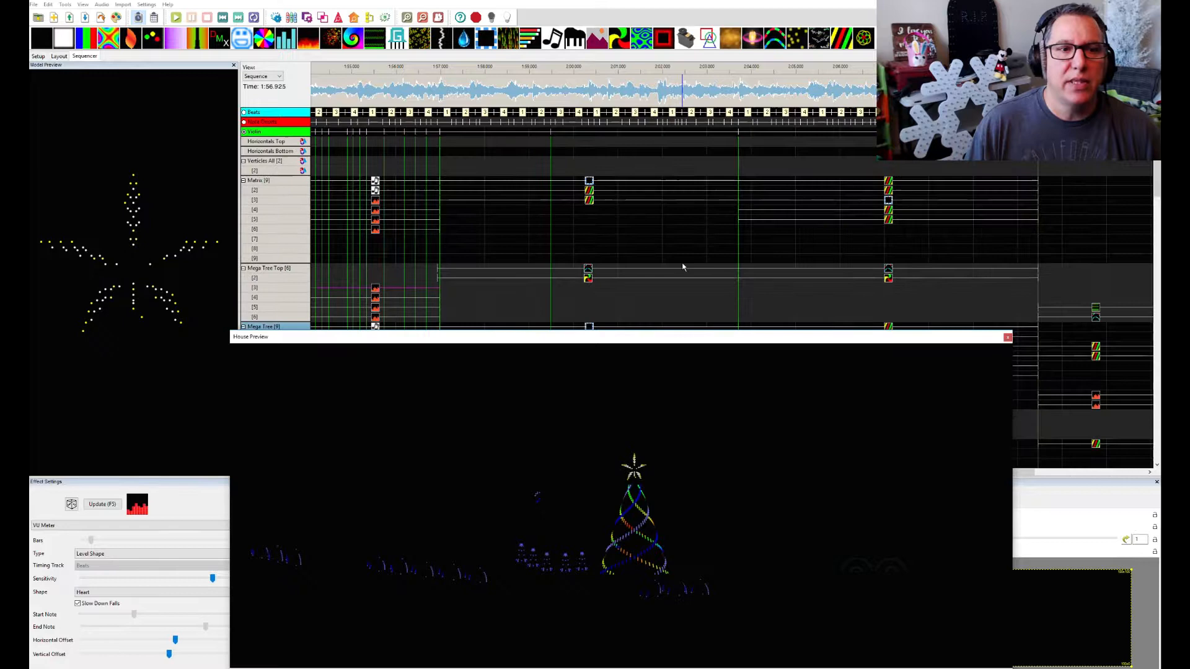
scroll(698, 267, down, 2)
scroll(703, 271, down, 1)
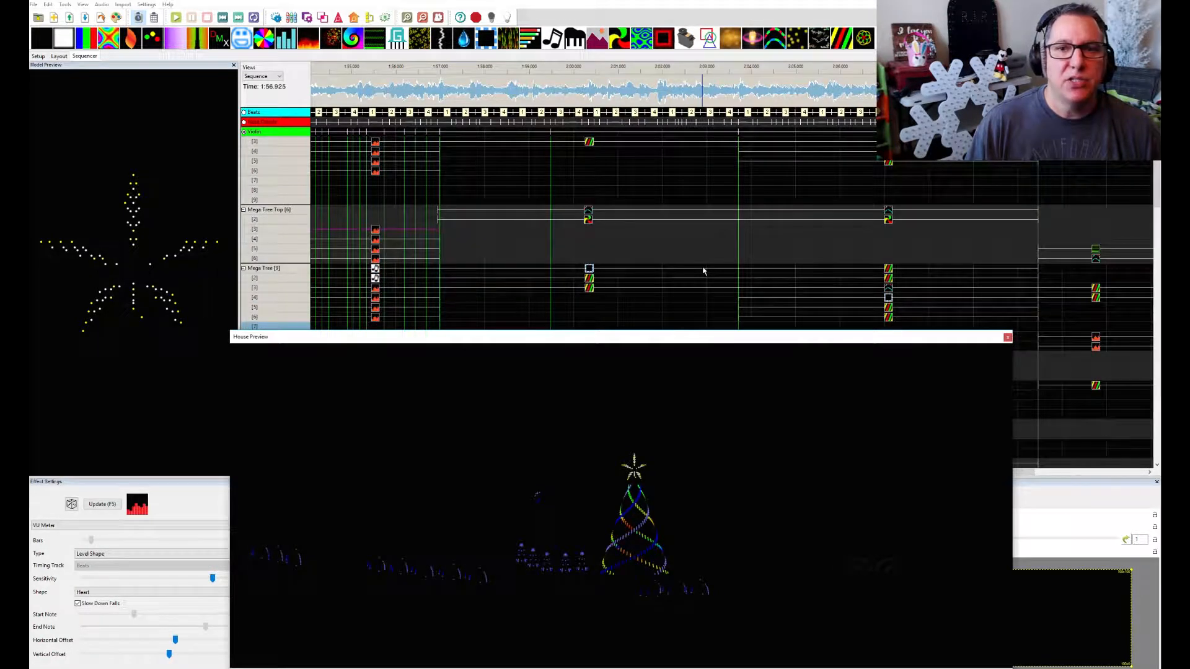
scroll(611, 237, down, 1)
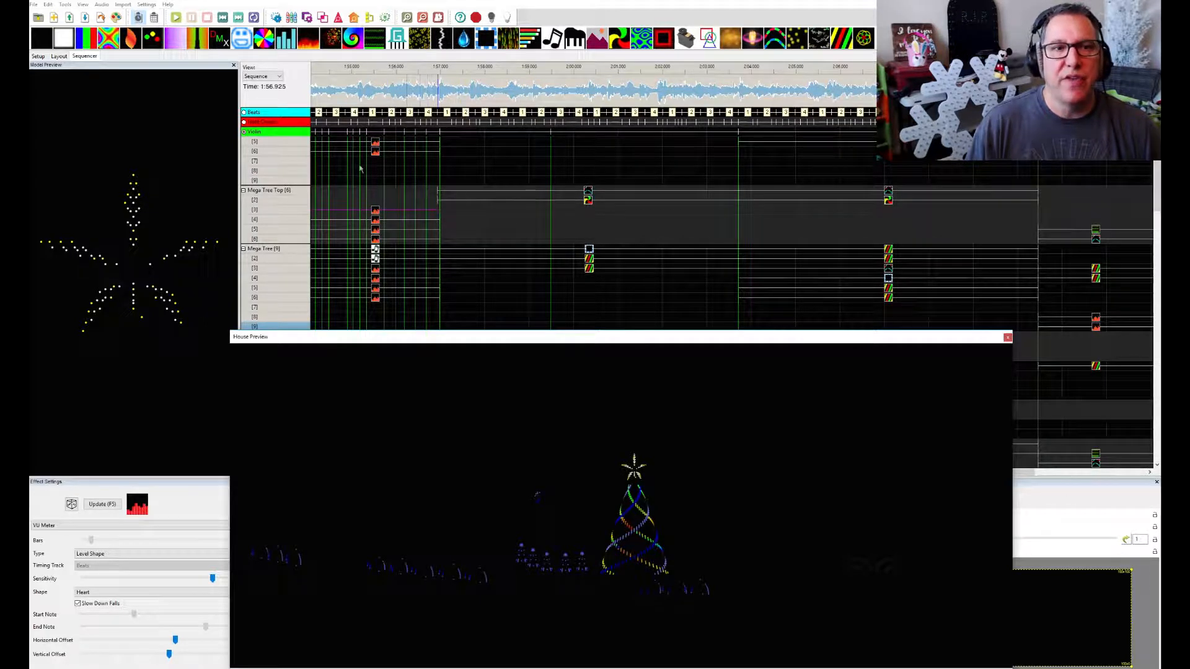
click(244, 124)
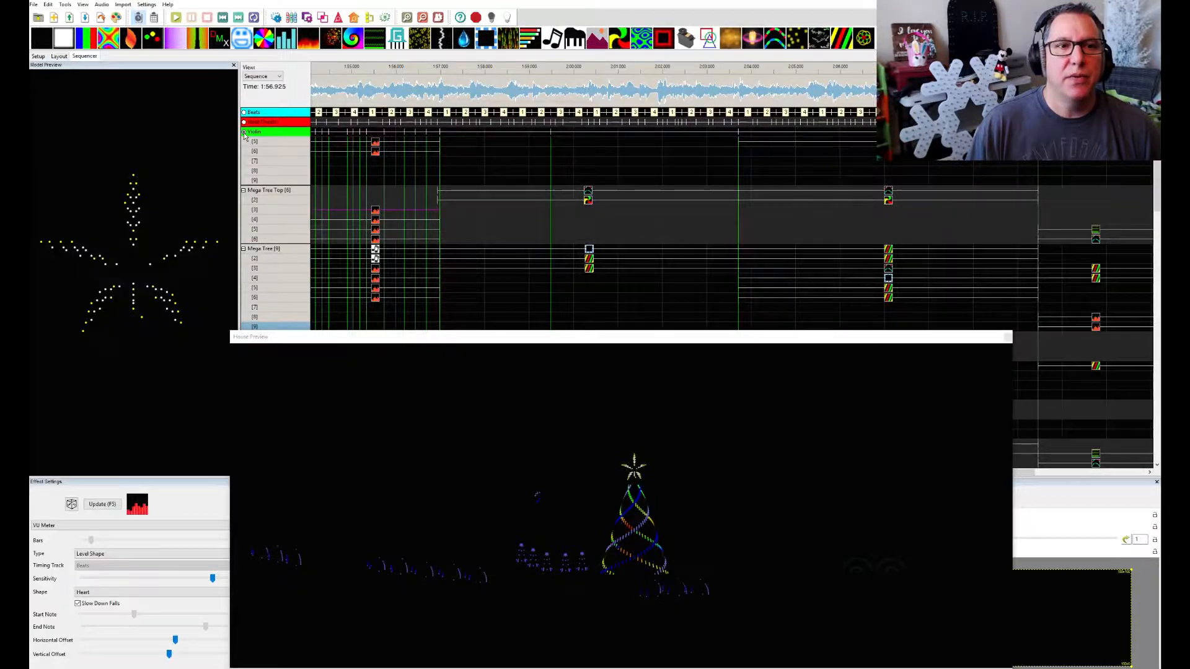
click(244, 133)
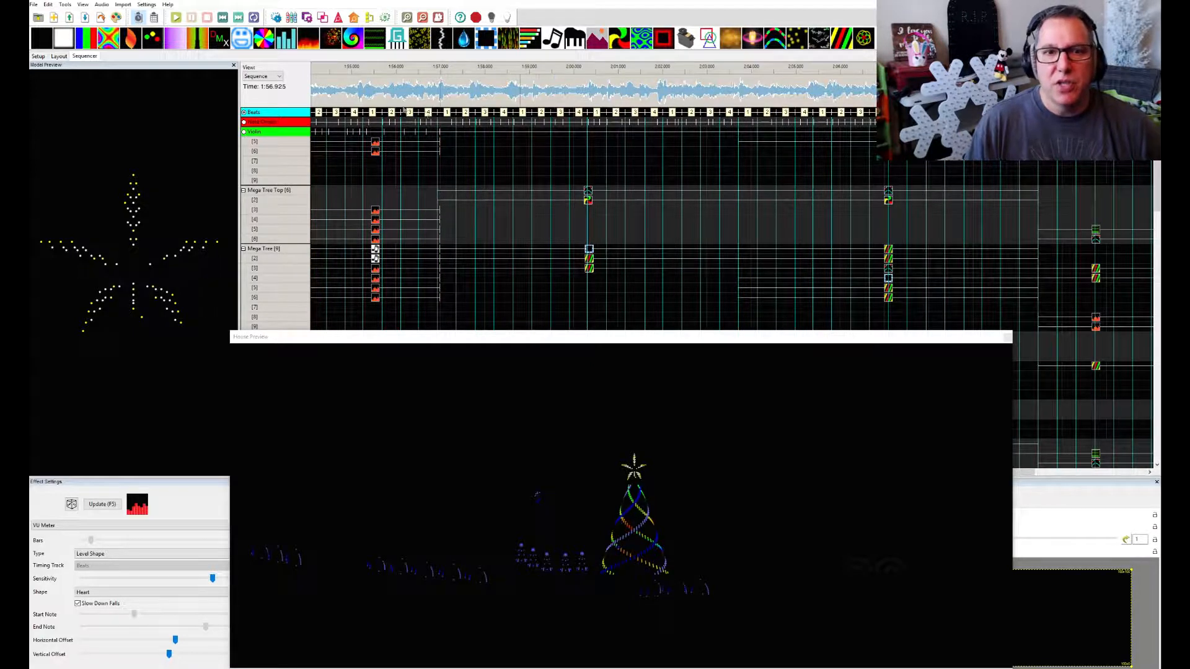
Inspect the Single Strand and Pinwheel effects on Mega Tree Top layers 1 and 2 in the section starting at 1:56.925
scroll(652, 233, down, 1)
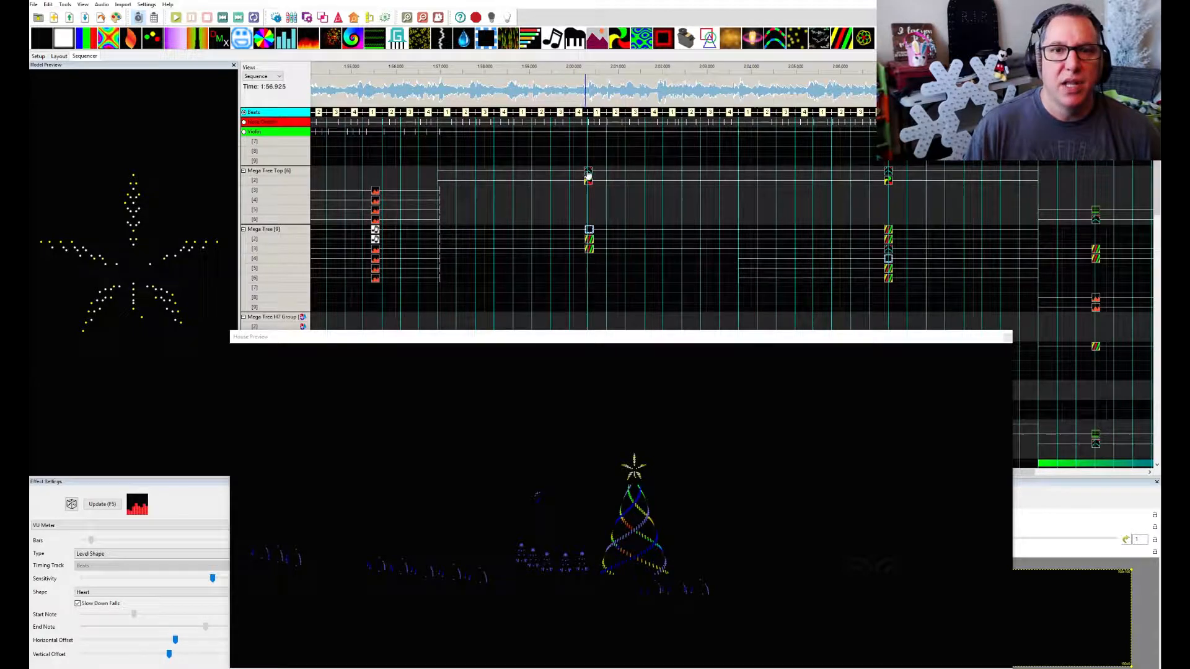
click(589, 176)
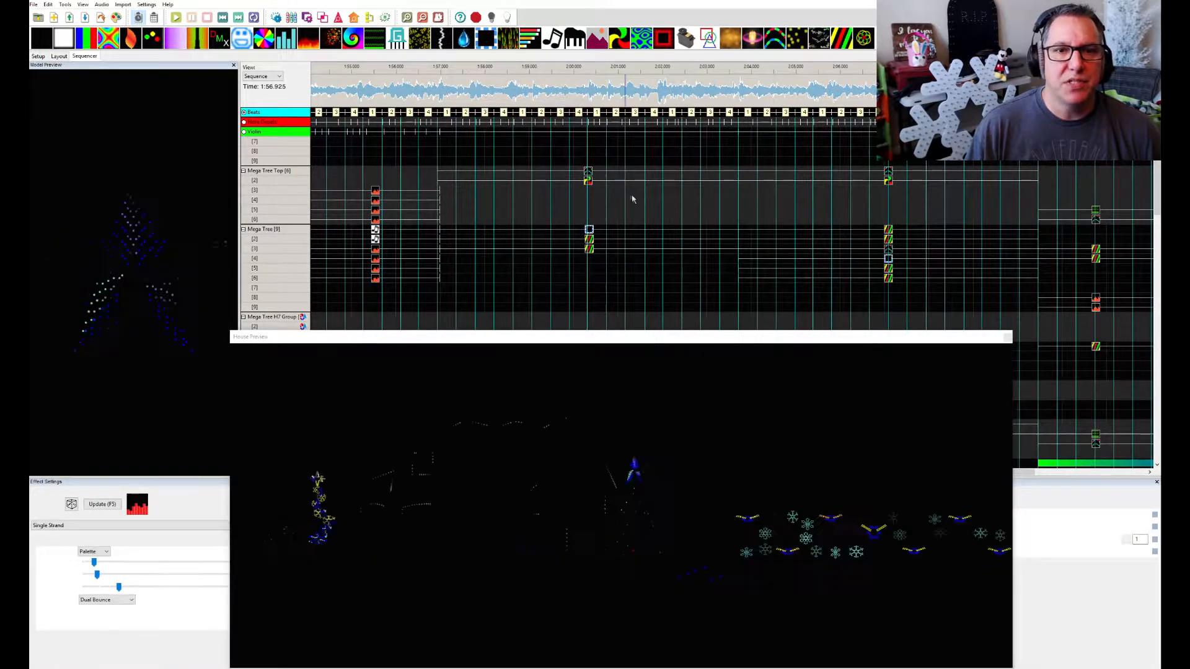
scroll(630, 195, down, 1)
click(587, 160)
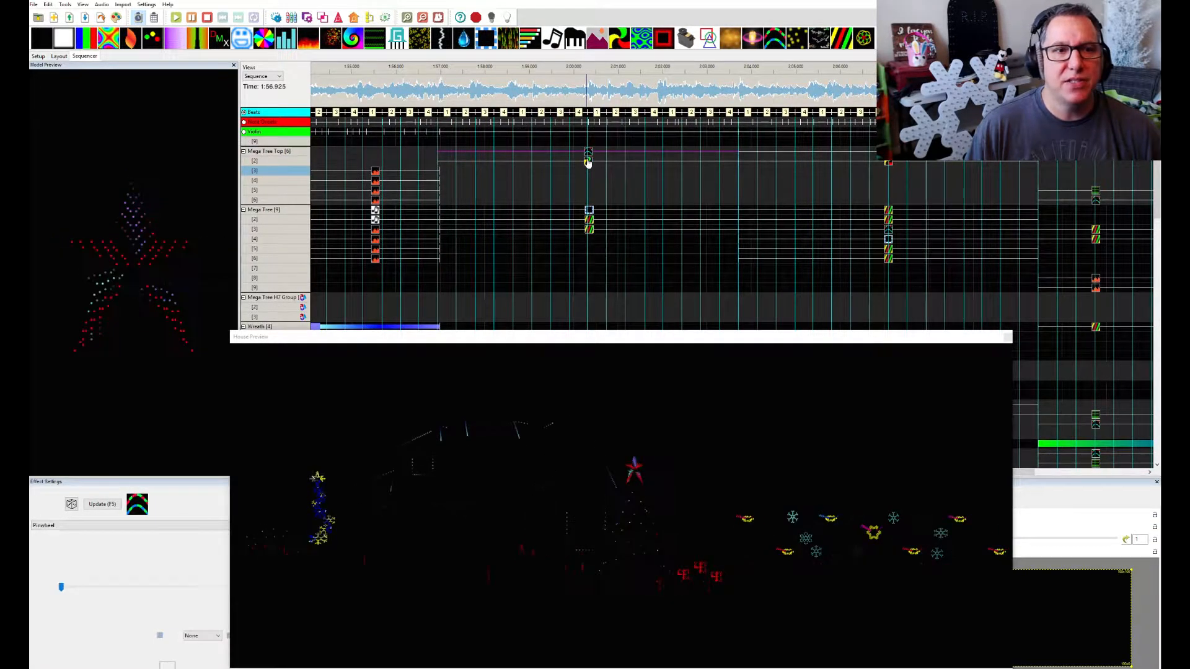
scroll(644, 193, down, 1)
scroll(644, 192, down, 2)
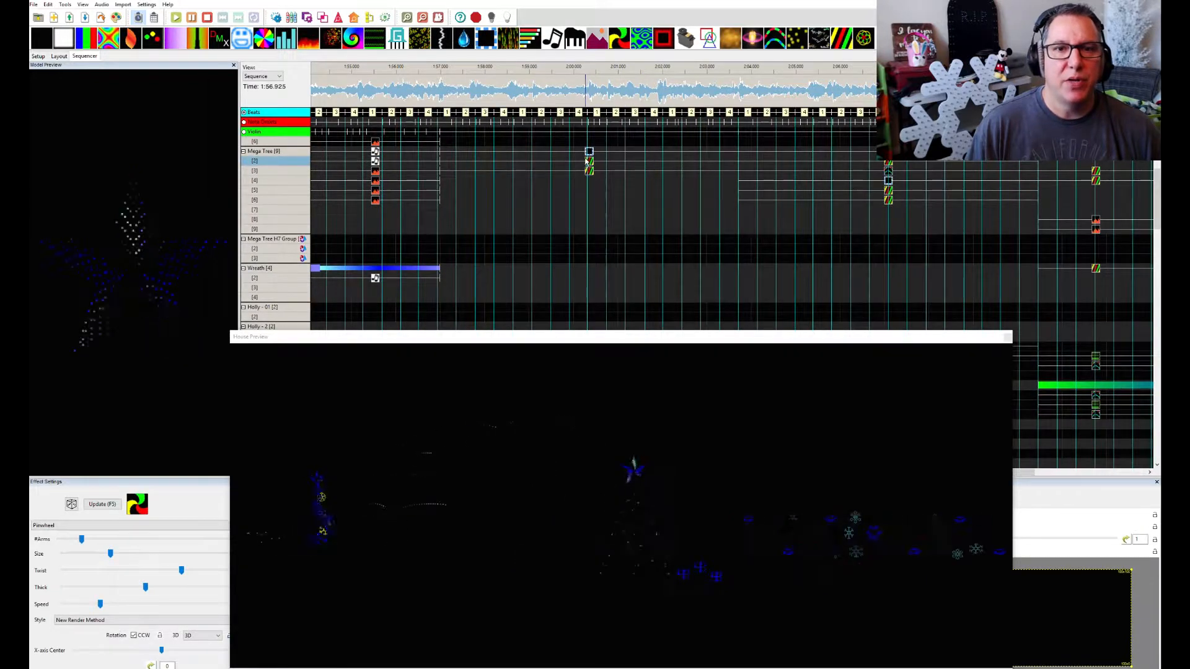
Move the House Preview off the sequencer and set the thickness of the Marquee effect on Mega Tree layer 1 to 56
click(589, 154)
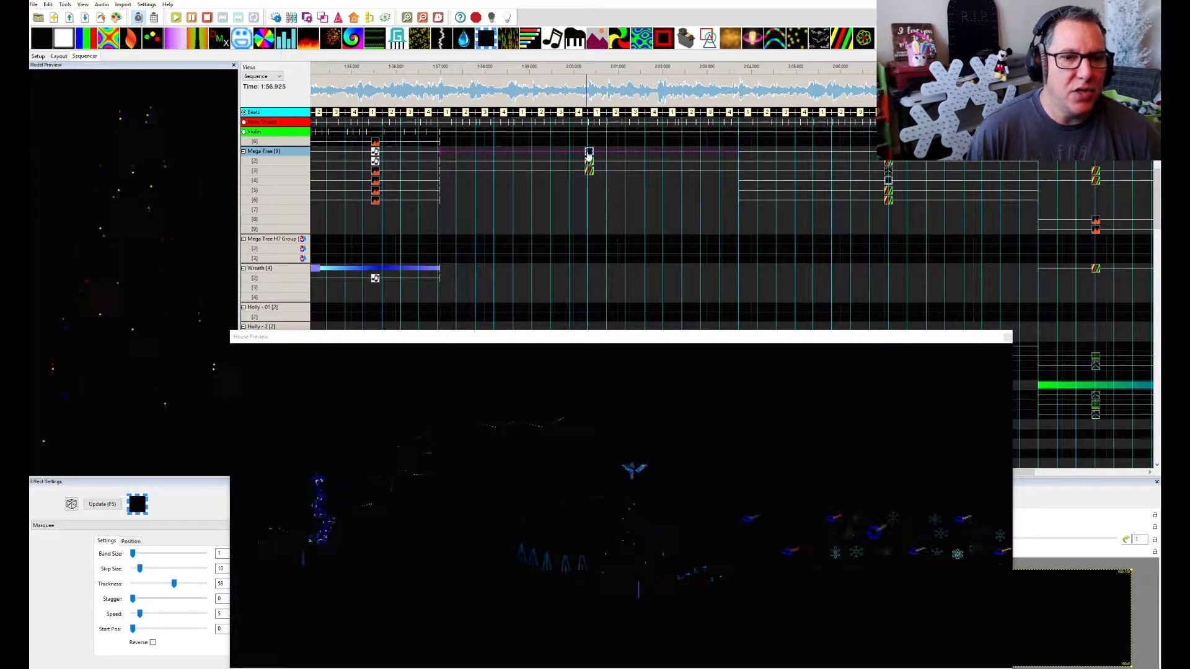
click(559, 341)
drag(559, 341, 581, 322)
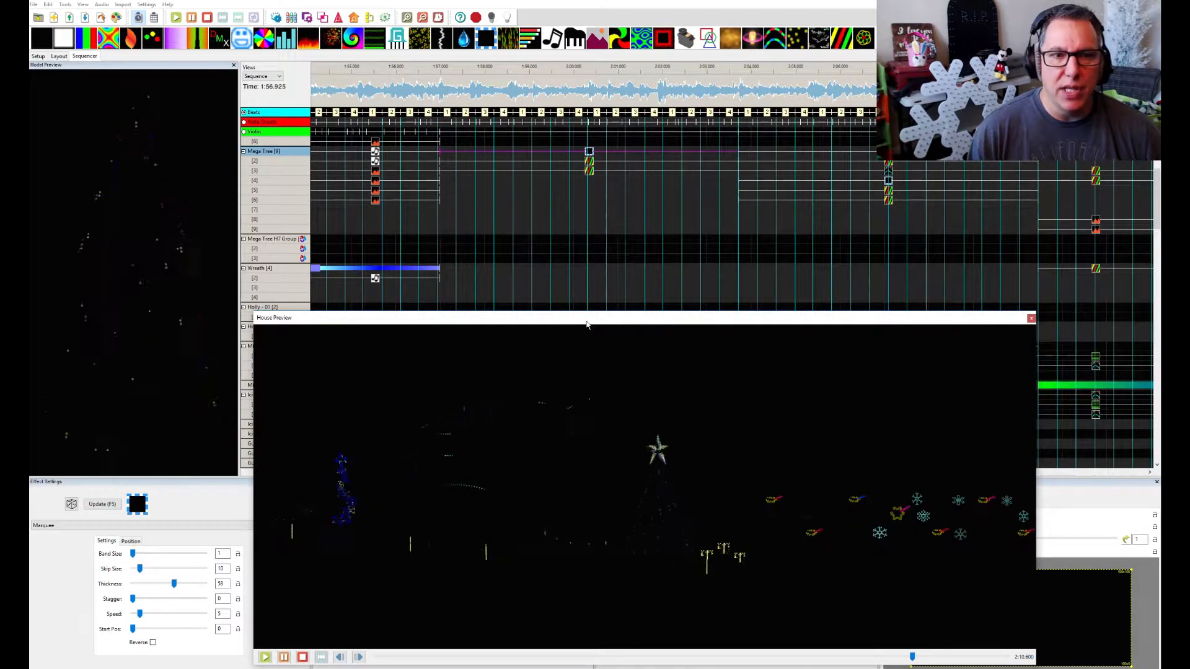
drag(587, 323, 1189, 313)
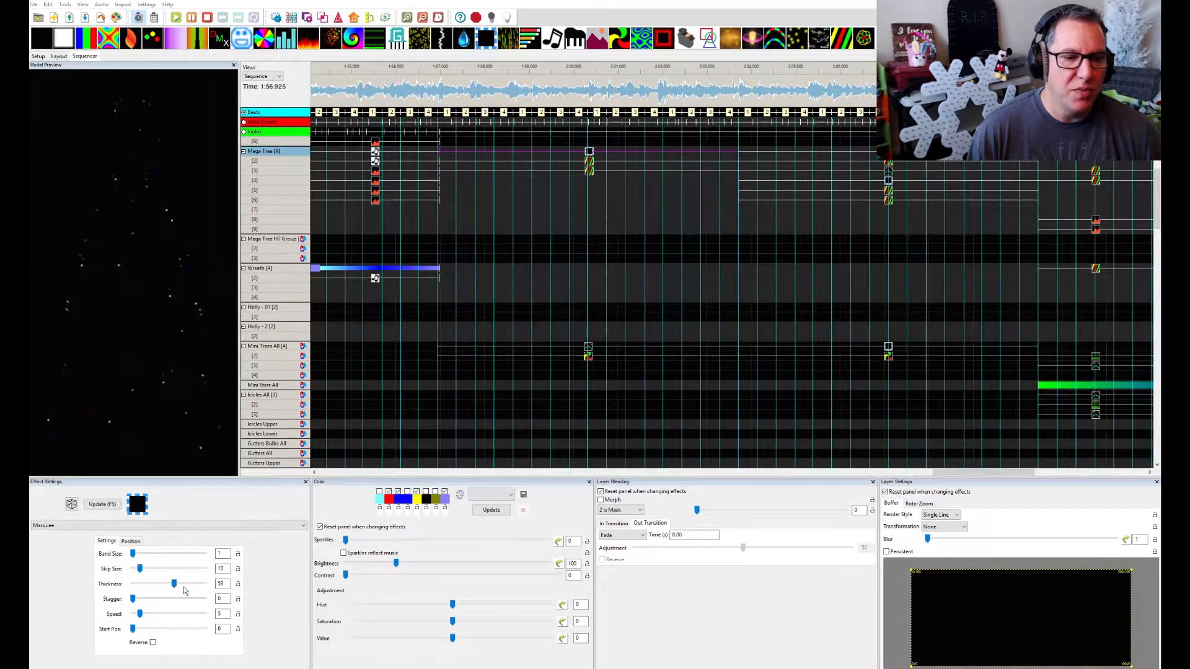
mouse_move(173, 585)
mouse_down()
mouse_move(99, 589)
mouse_move(173, 588)
mouse_up()
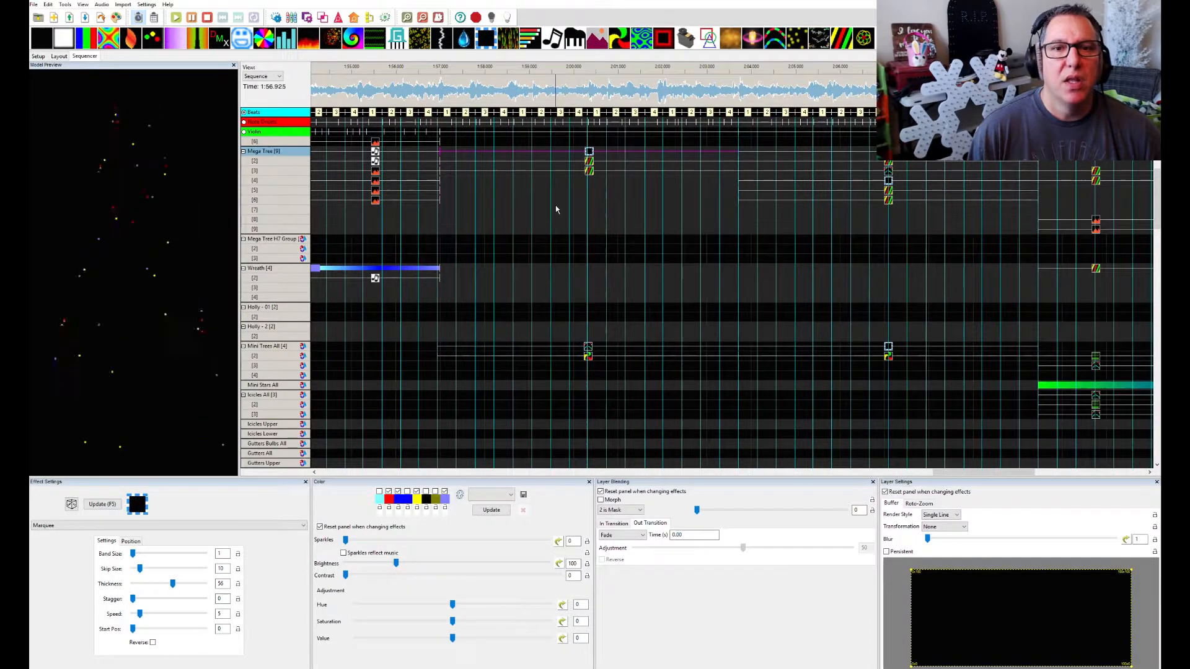
Compare the settings and buffer transformation of the Spirals effects on Mega Tree layers 2 and 3
click(589, 163)
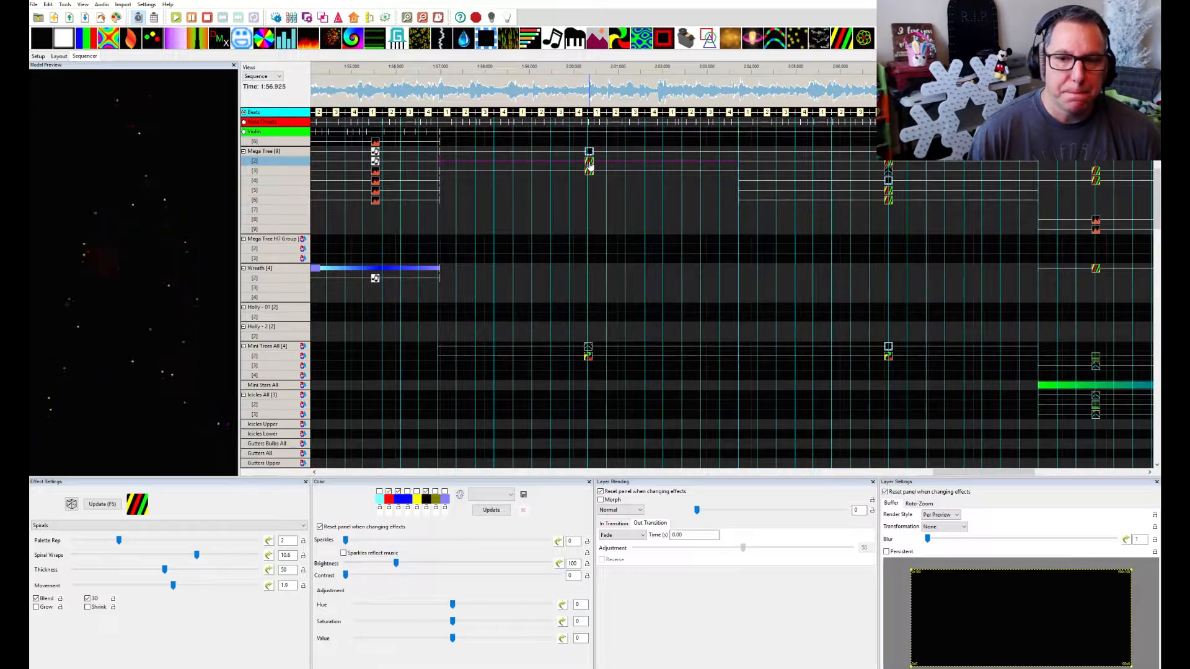
click(589, 172)
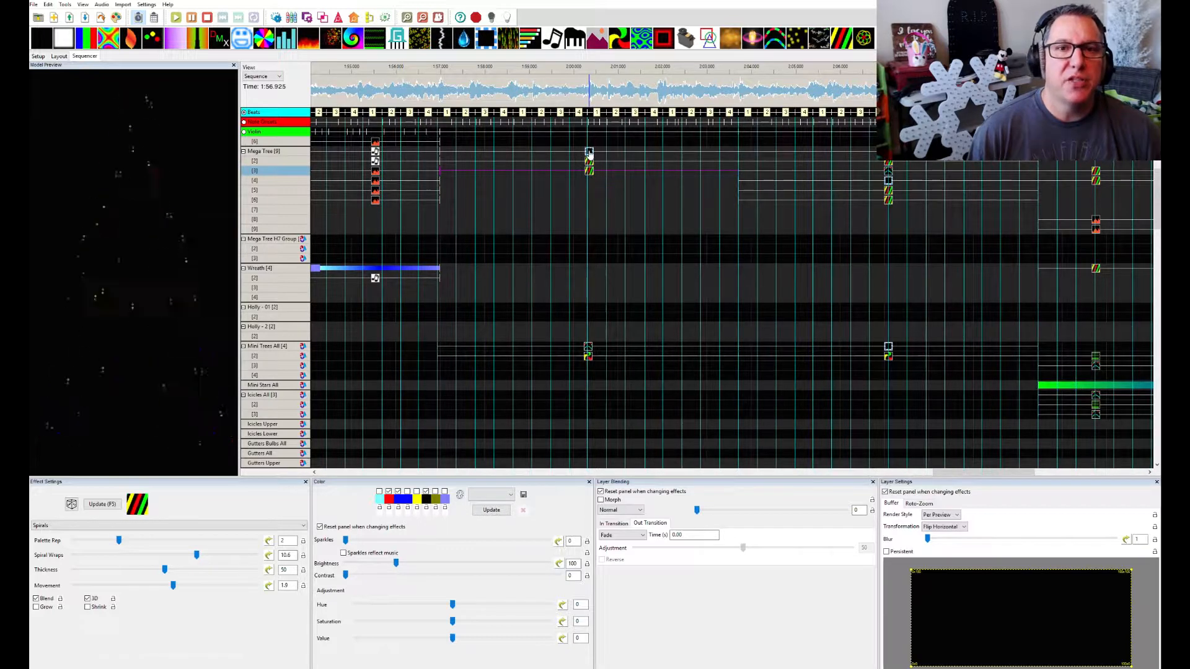
Try the 1 is Mask and 1 reveals 2 blending modes on the Marquee effect on Mega Tree layer 1
click(589, 152)
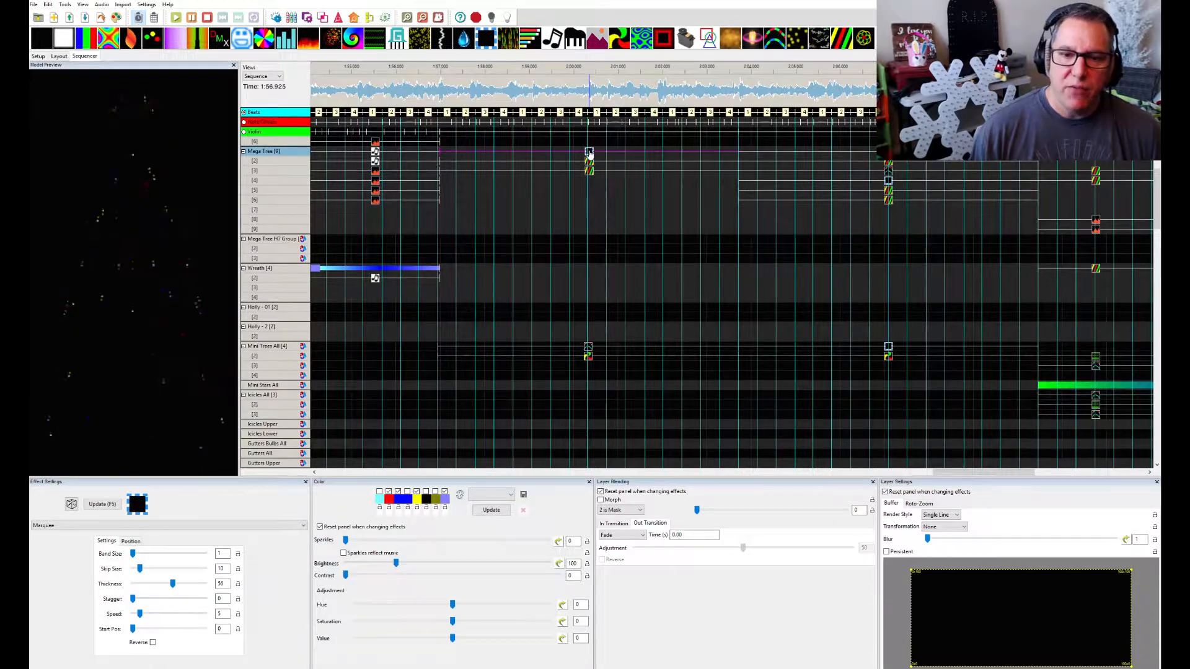
click(638, 511)
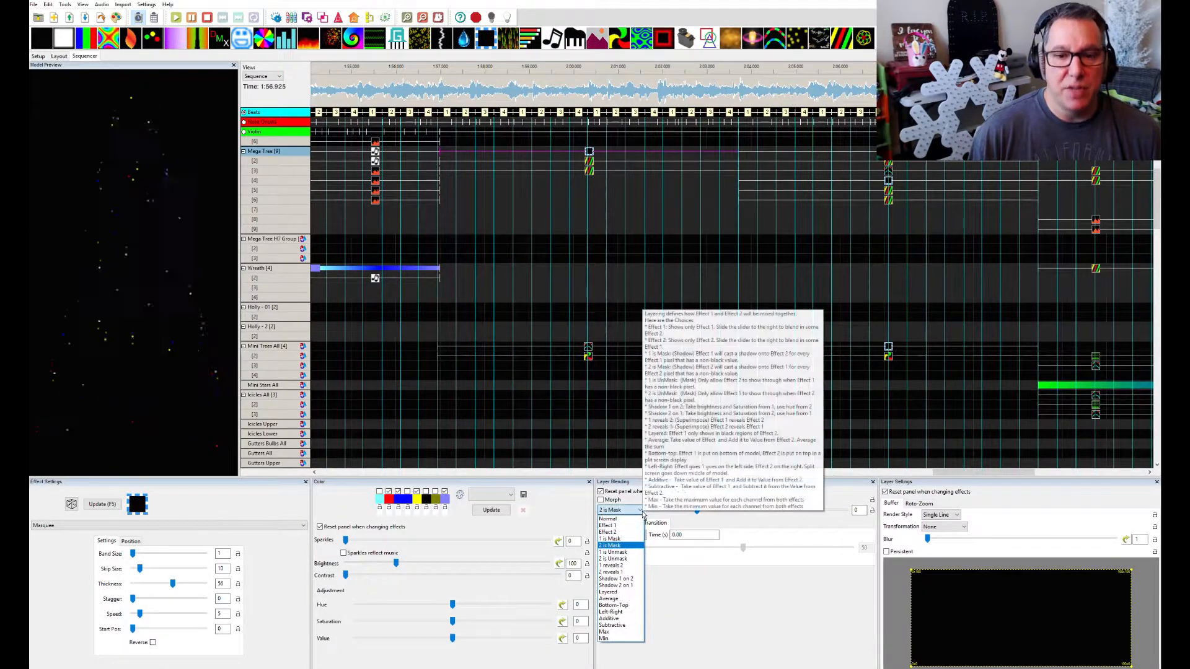
click(616, 539)
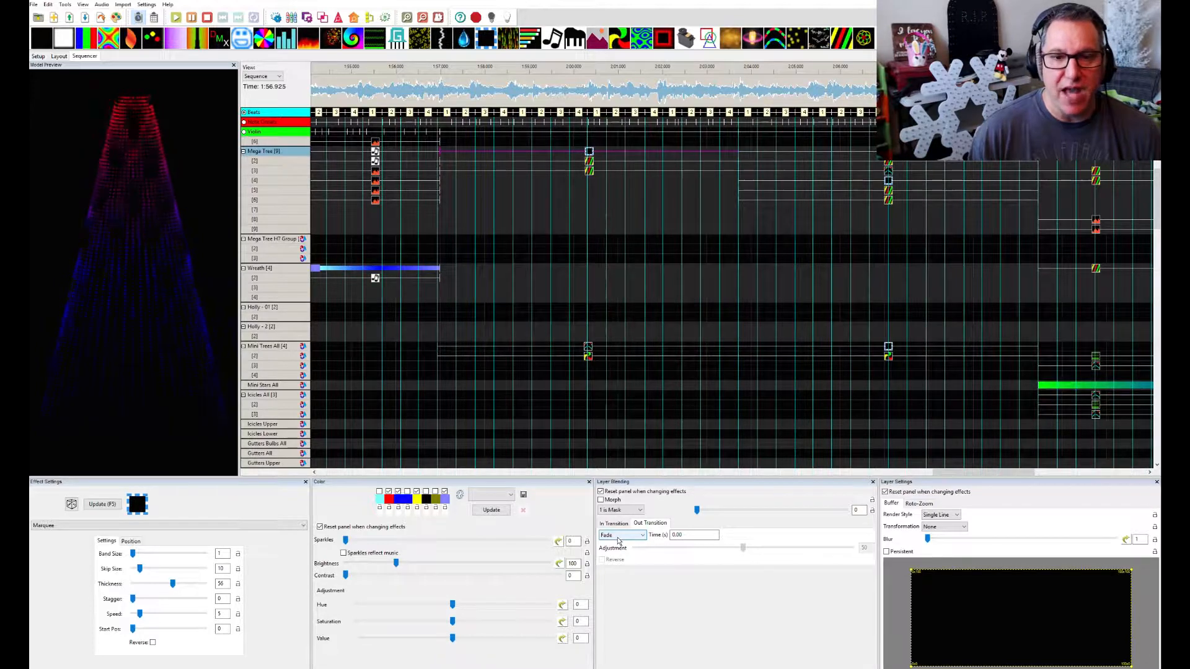
click(639, 509)
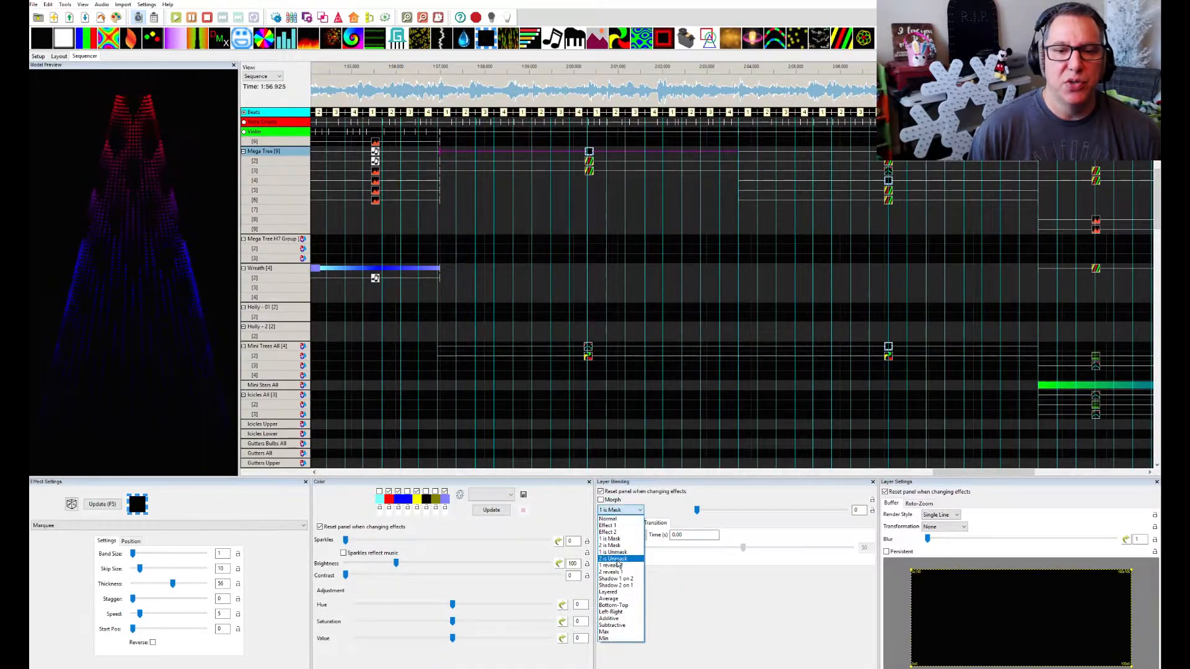
click(617, 566)
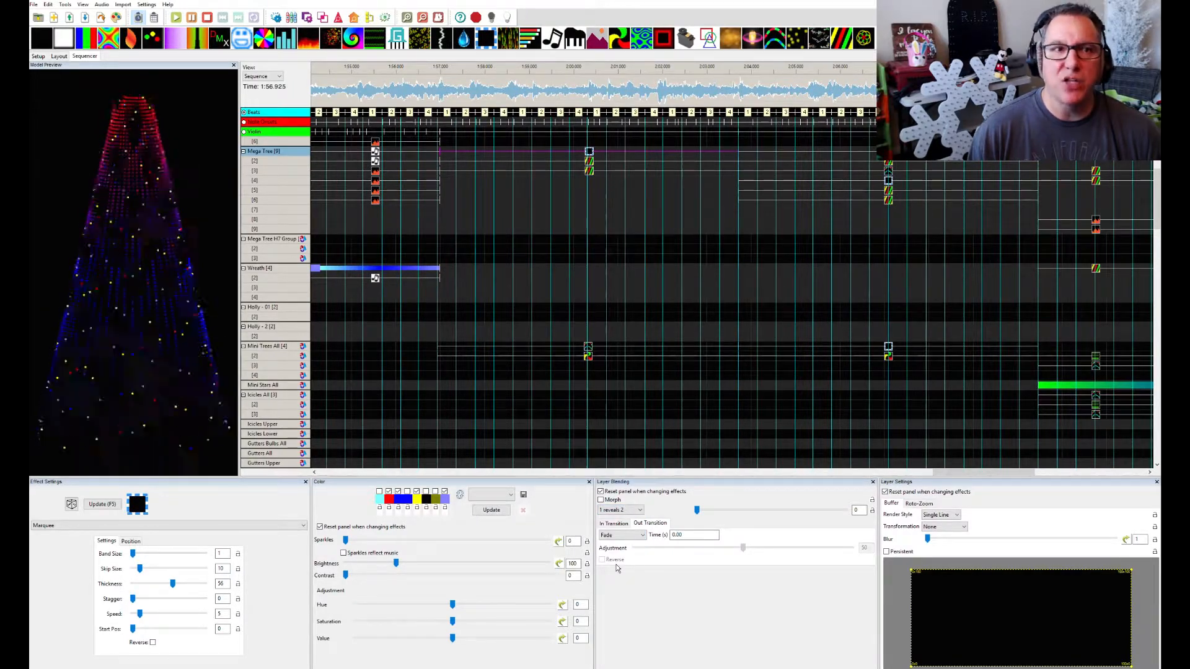
Try the 2 reveals 1, Shadow 1 on 2 and Shadow 2 on 1 blending modes on the Mega Tree Marquee effect
click(640, 512)
click(628, 575)
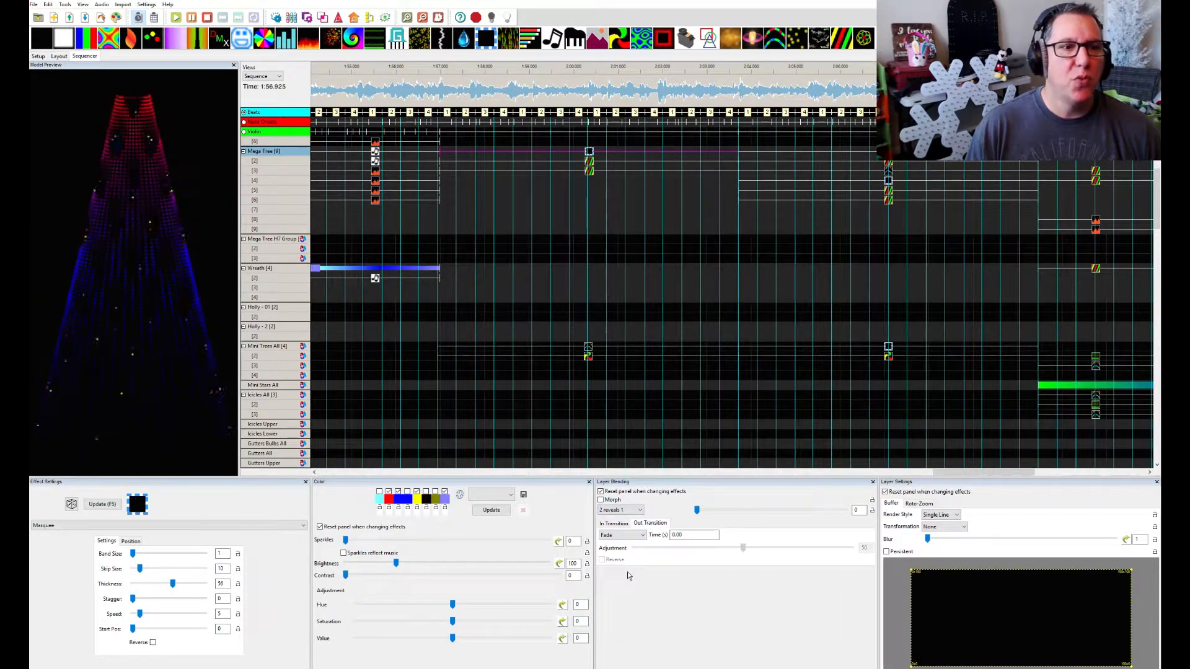
click(639, 509)
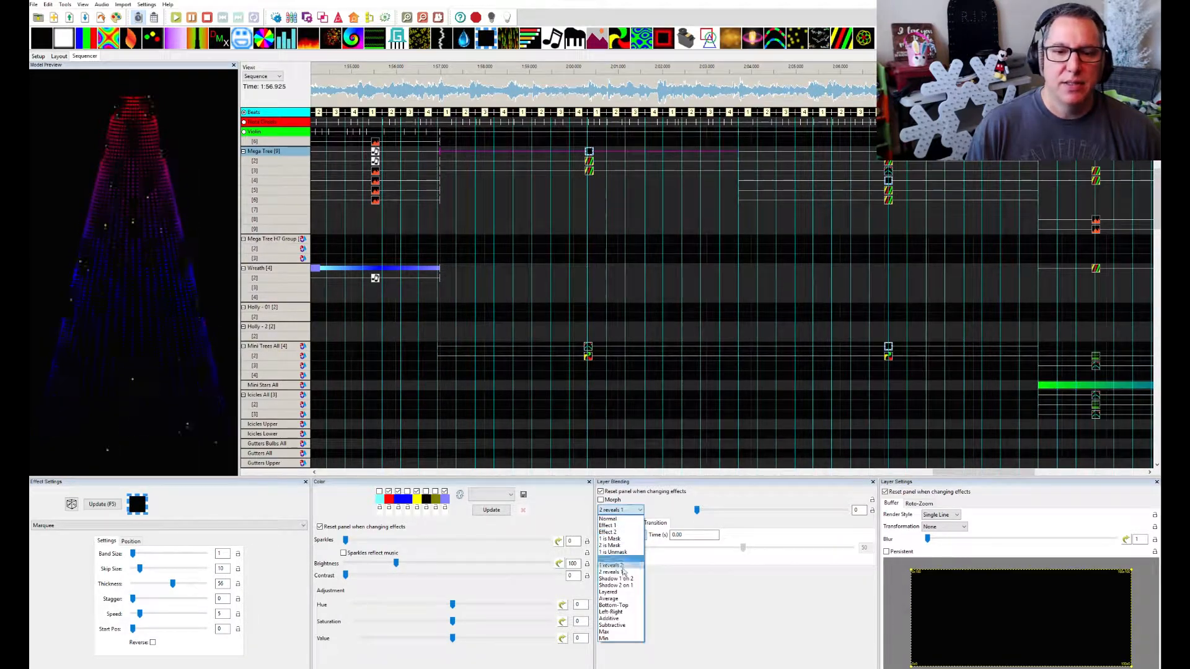
click(619, 578)
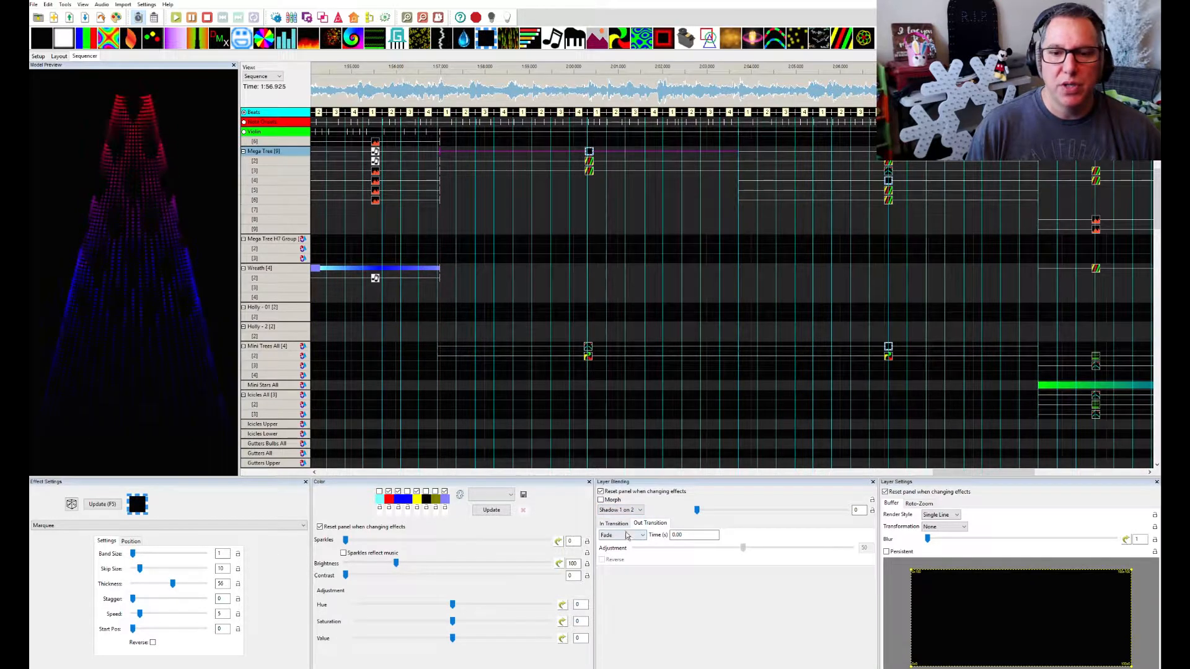
click(627, 510)
click(621, 587)
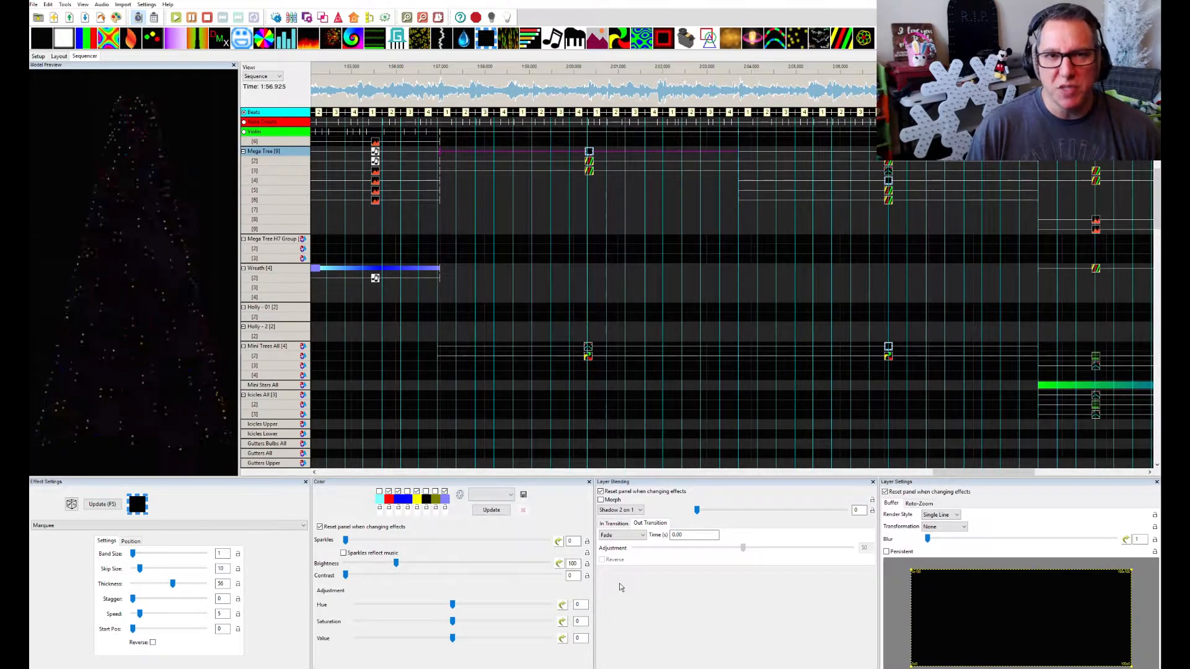
Preview 1 is Mask once more on the Mega Tree Marquee effect and restore its blending mode to 2 is Mask
click(636, 511)
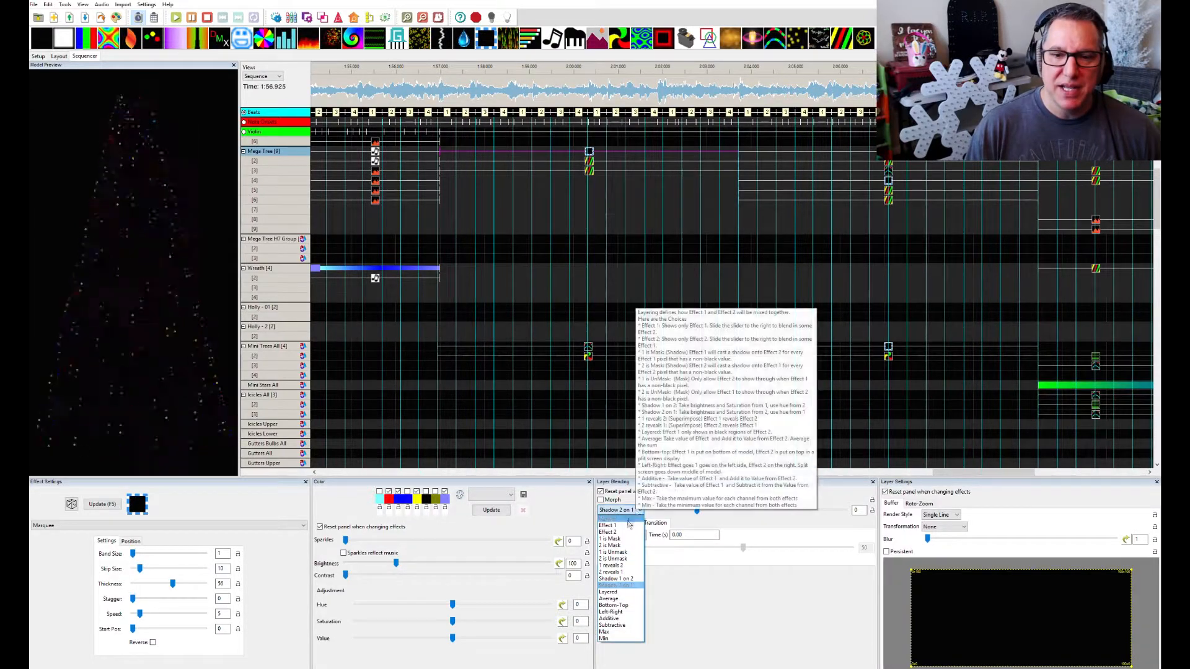
click(621, 541)
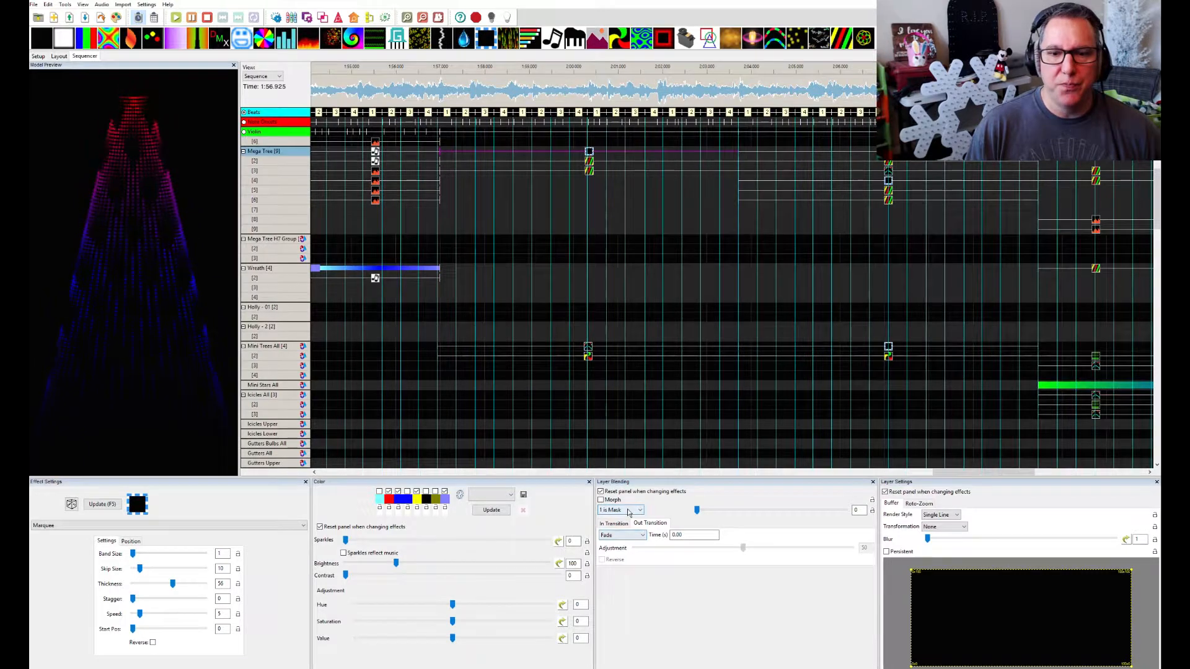
click(625, 510)
click(620, 545)
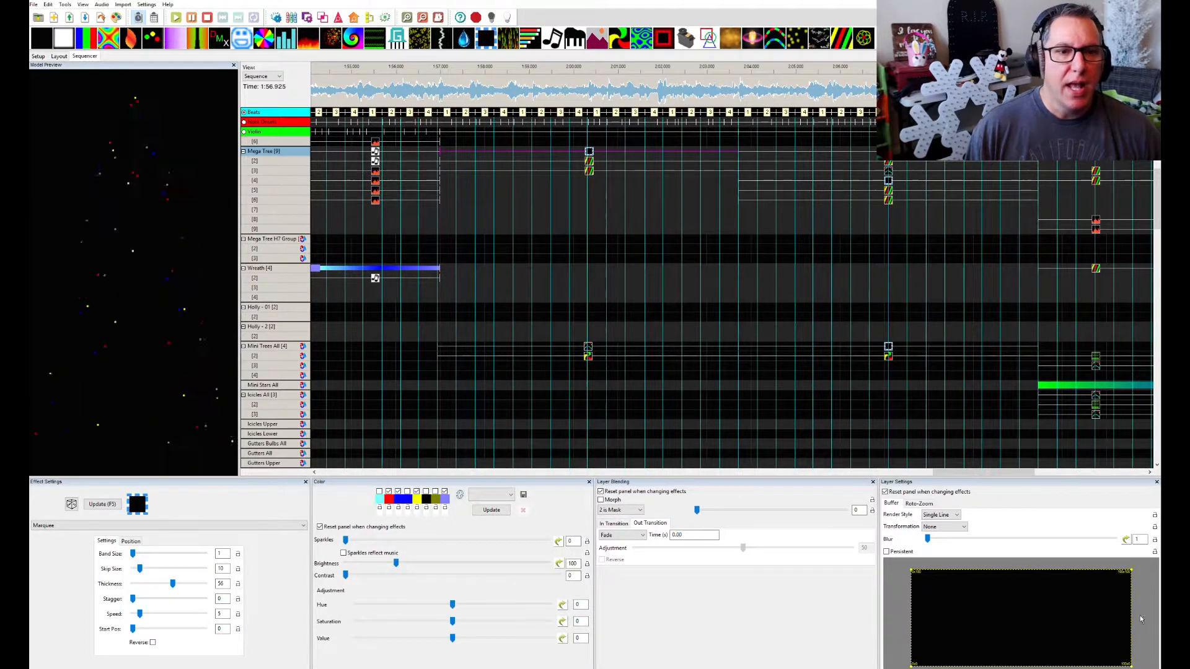
Inspect the Single Strand effect on Mini Trees All layer 1 and play the 6.9-second section starting at 2:03.700 in the House Preview
click(587, 348)
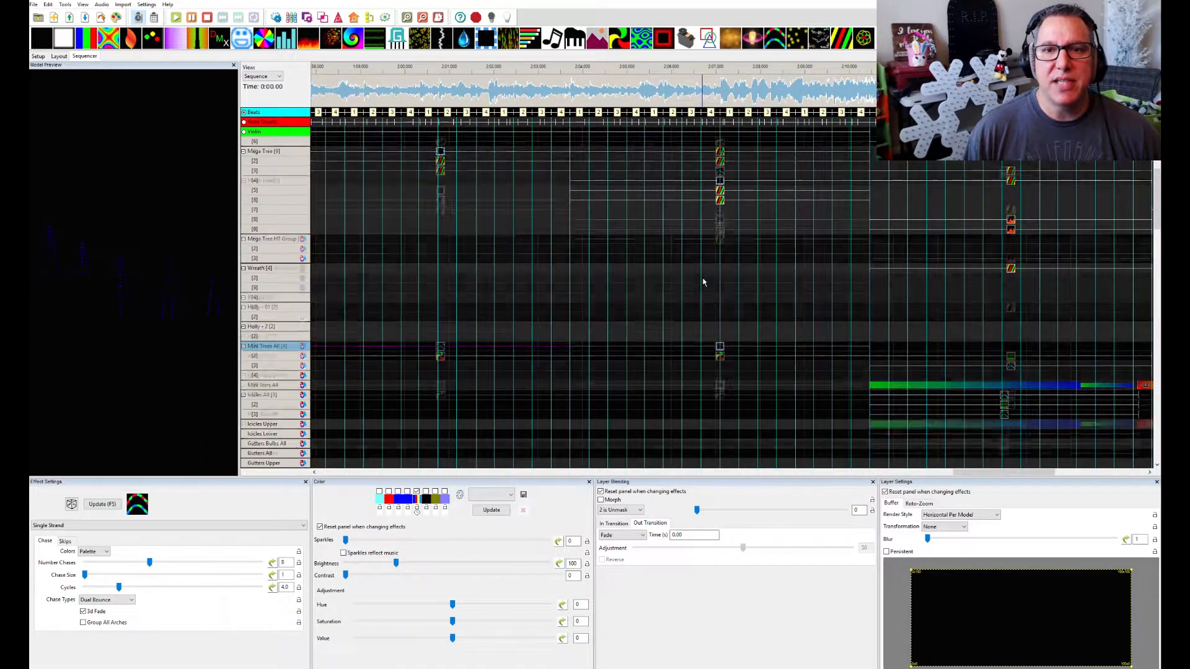
drag(570, 87, 876, 104)
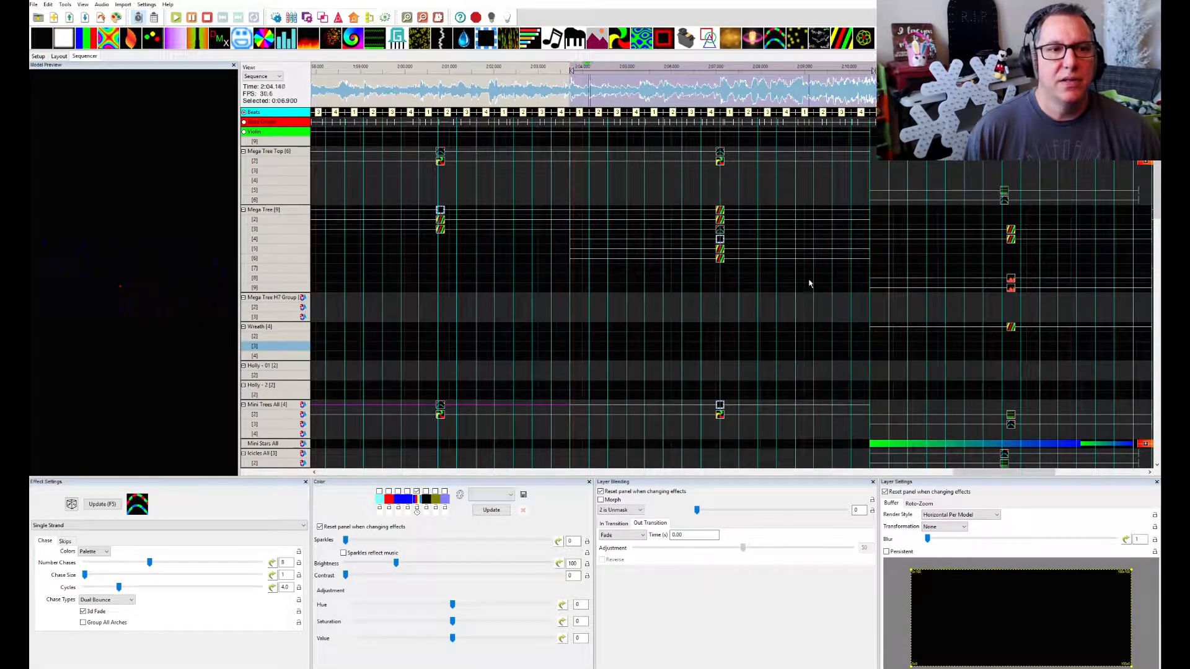
key(space)
drag(681, 6, 564, 332)
drag(570, 65, 863, 62)
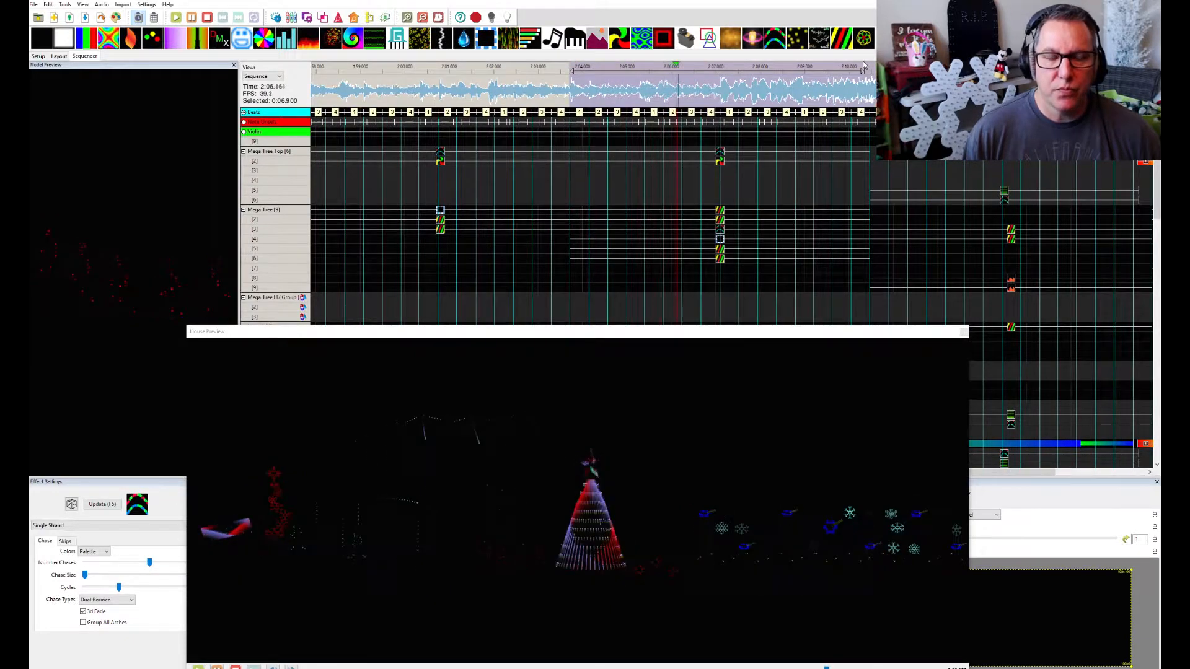
key(space)
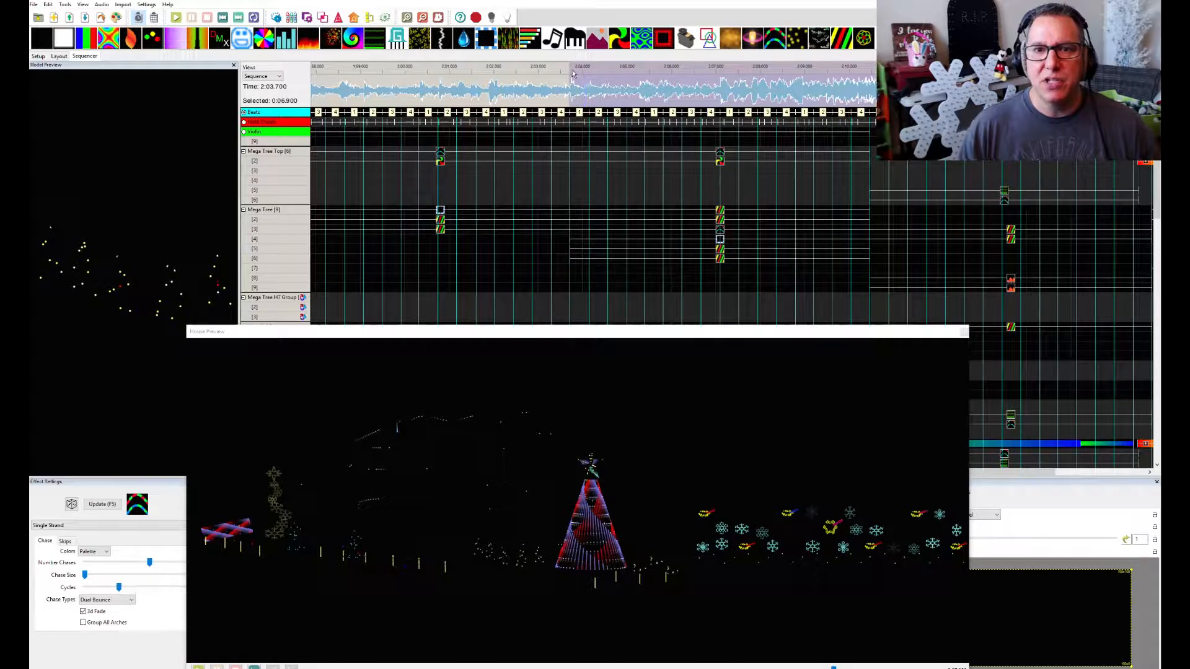
key(space)
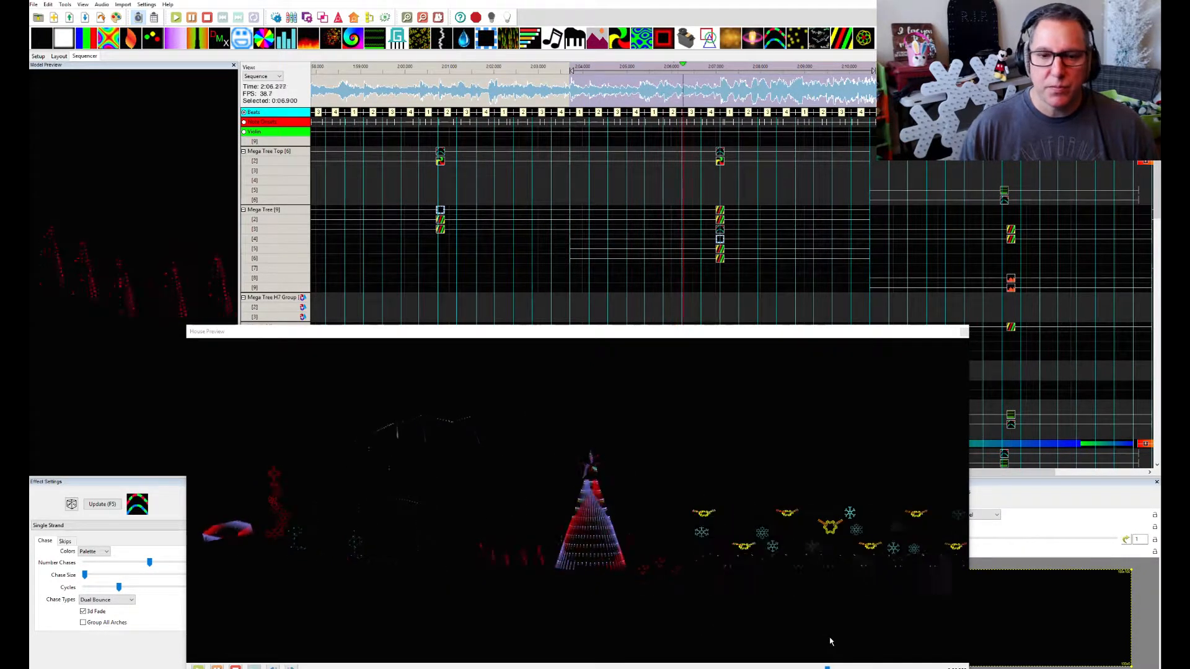
key(space)
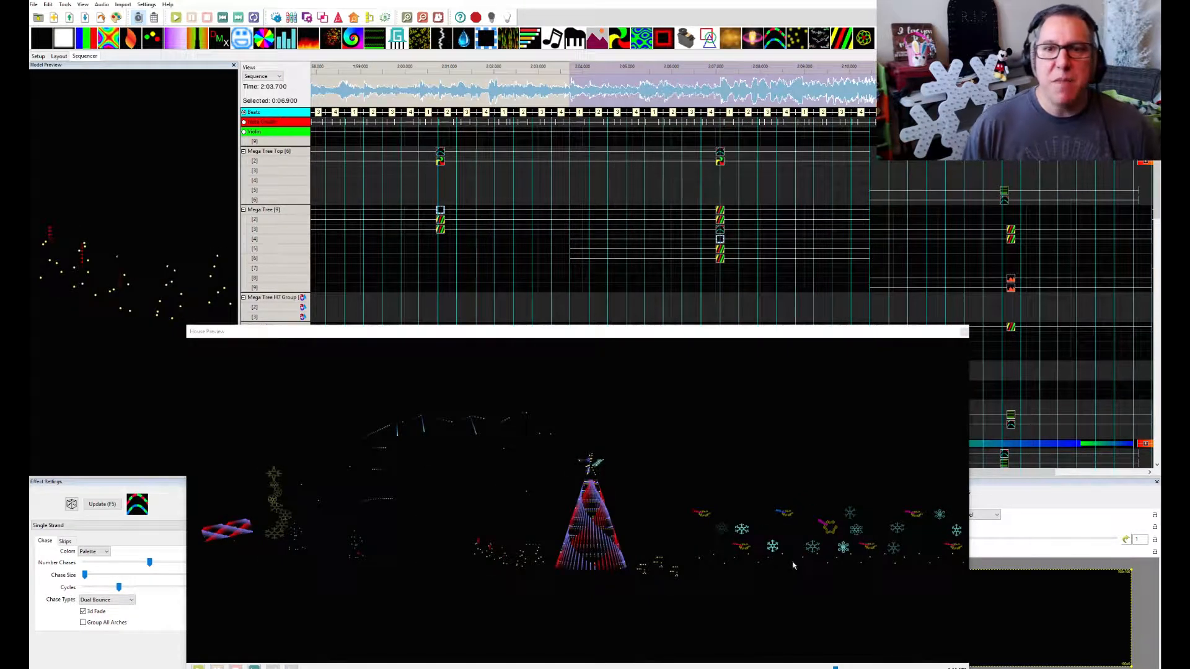
Look through the models' effects in the section starting at 2:03.700 and inspect the VU Meter effect on NorthPoles Left
scroll(720, 251, down, 8)
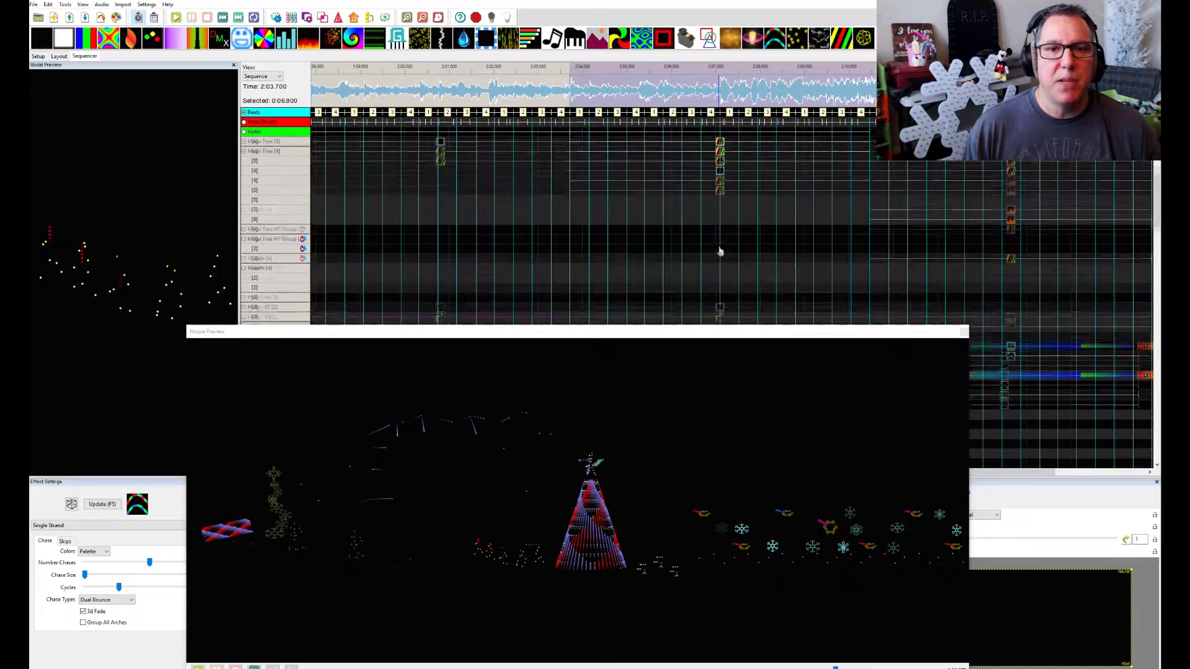
scroll(719, 250, down, 7)
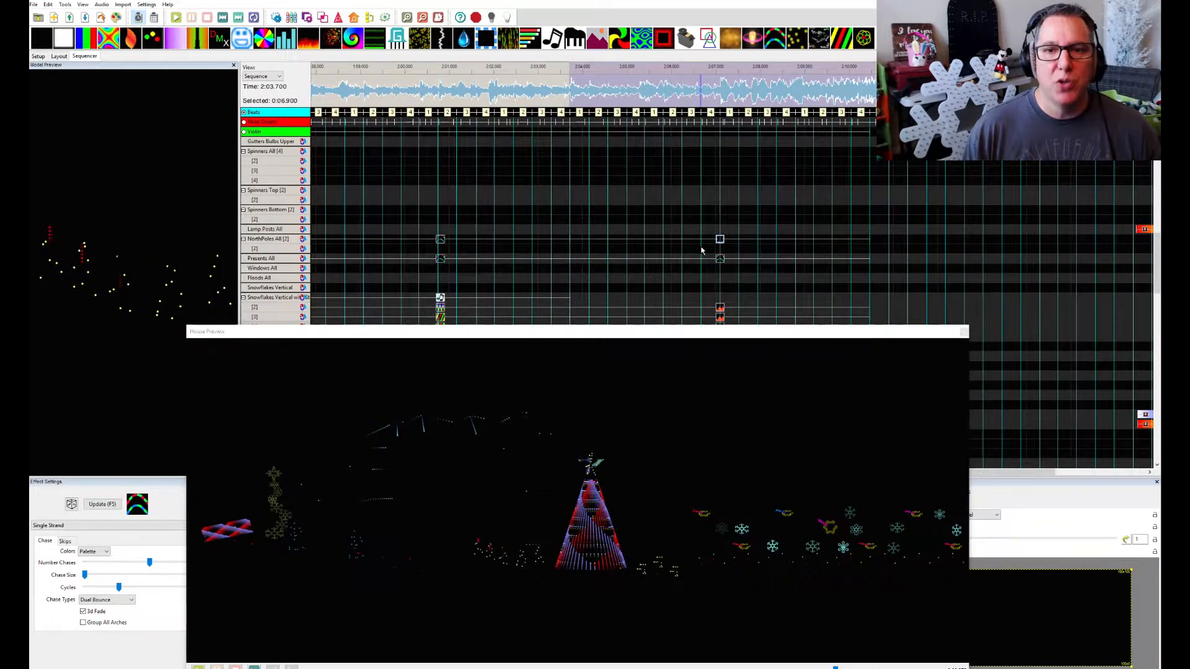
scroll(706, 247, down, 5)
scroll(701, 252, down, 10)
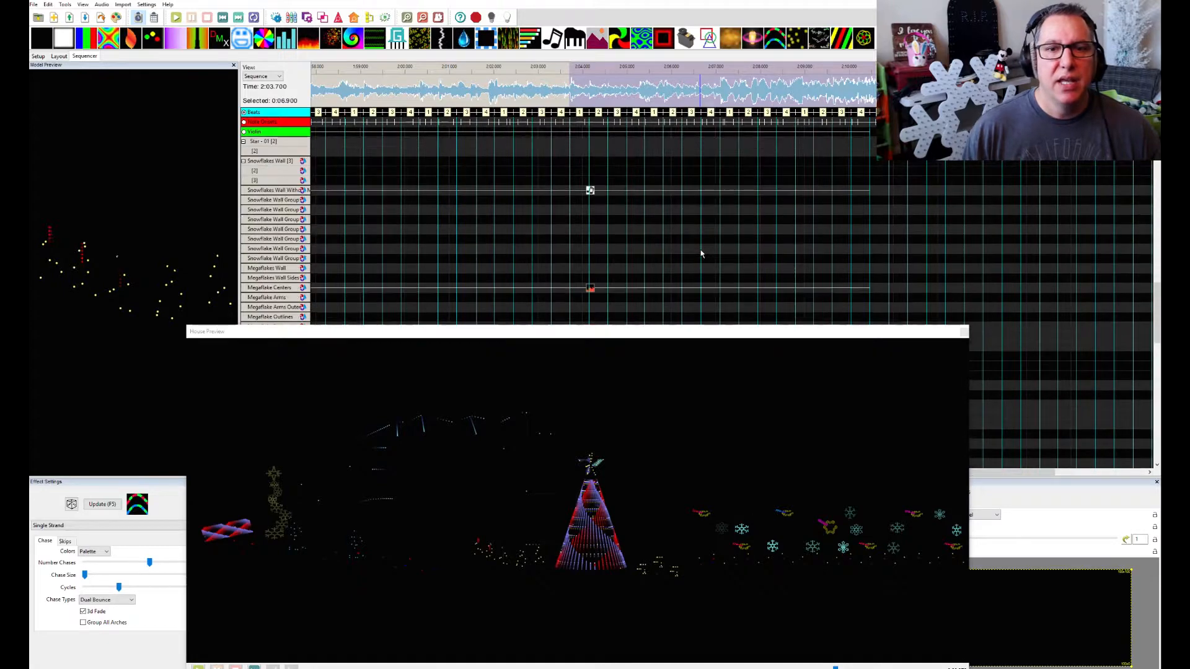
scroll(700, 254, down, 8)
scroll(701, 255, up, 8)
click(720, 223)
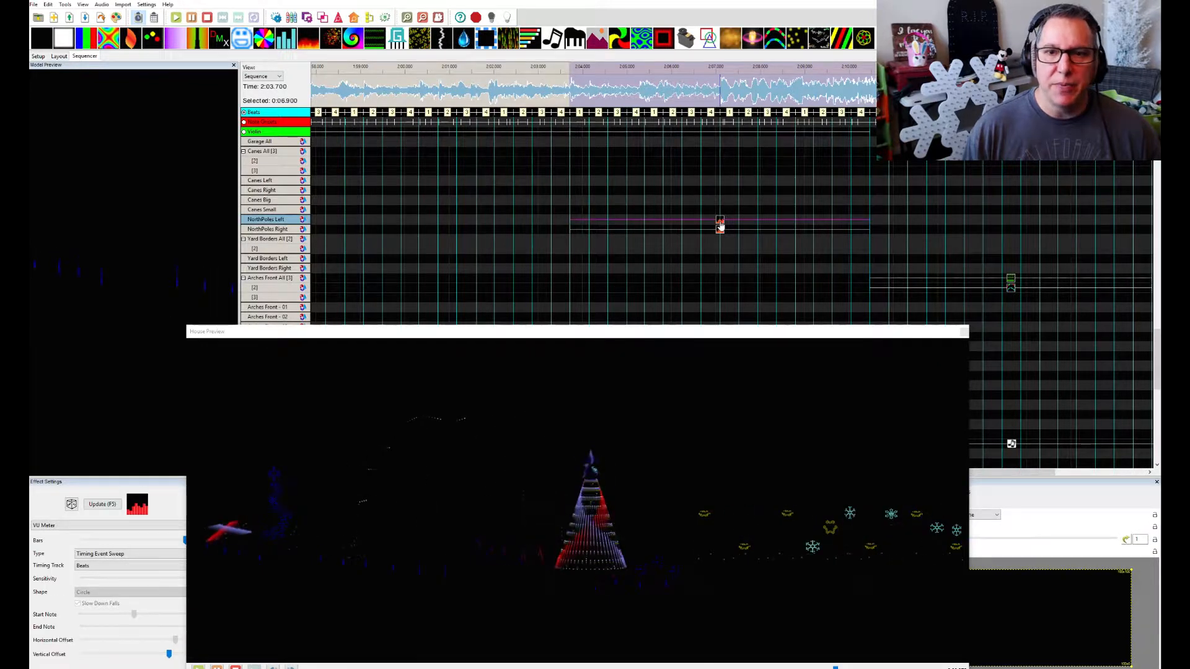
Inspect the VU Meter effect on Arches Wall Big and close the House Preview to expose its full settings
scroll(717, 242, down, 6)
scroll(717, 242, down, 5)
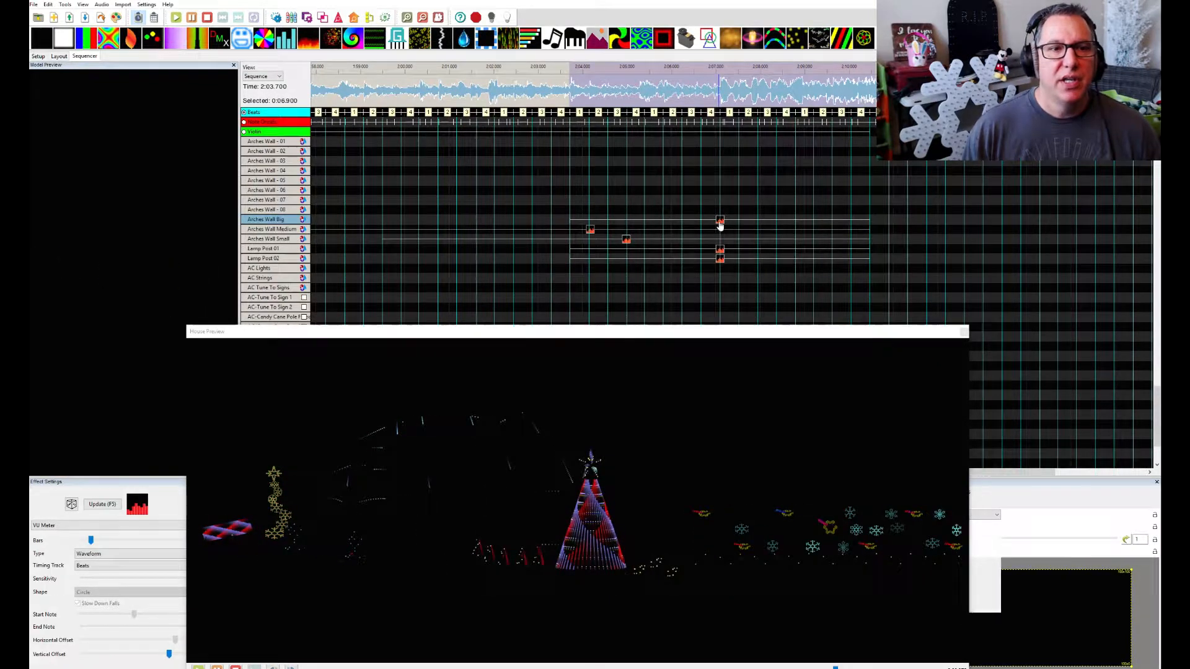
click(720, 222)
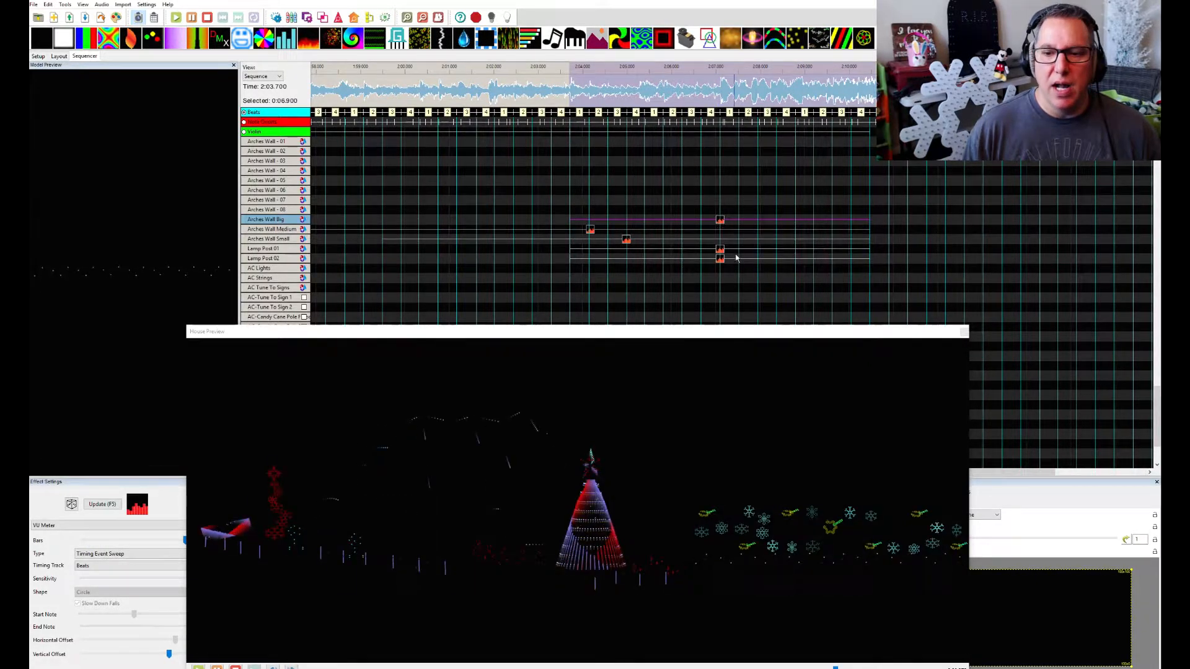
scroll(752, 277, down, 1)
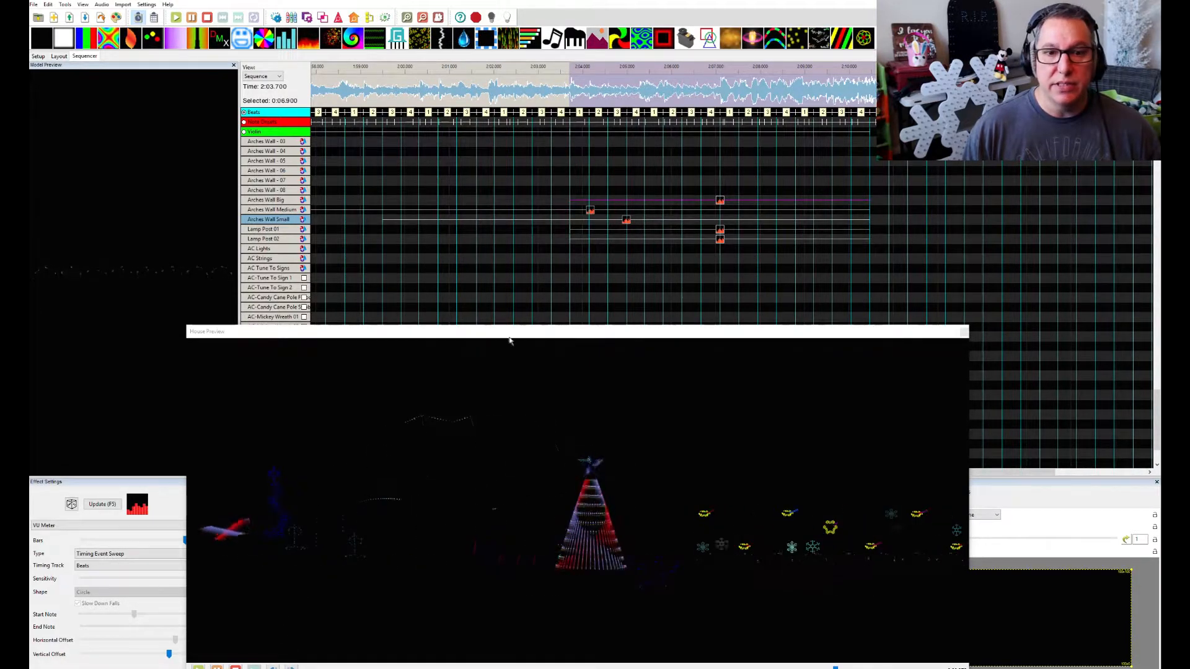
click(964, 332)
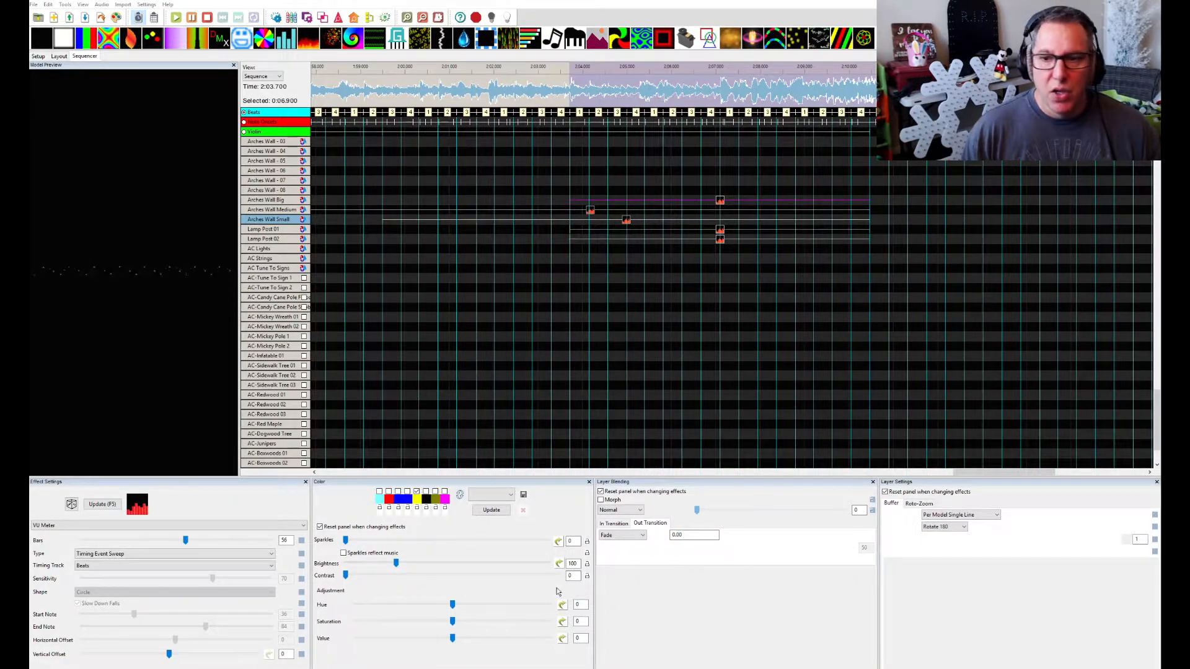
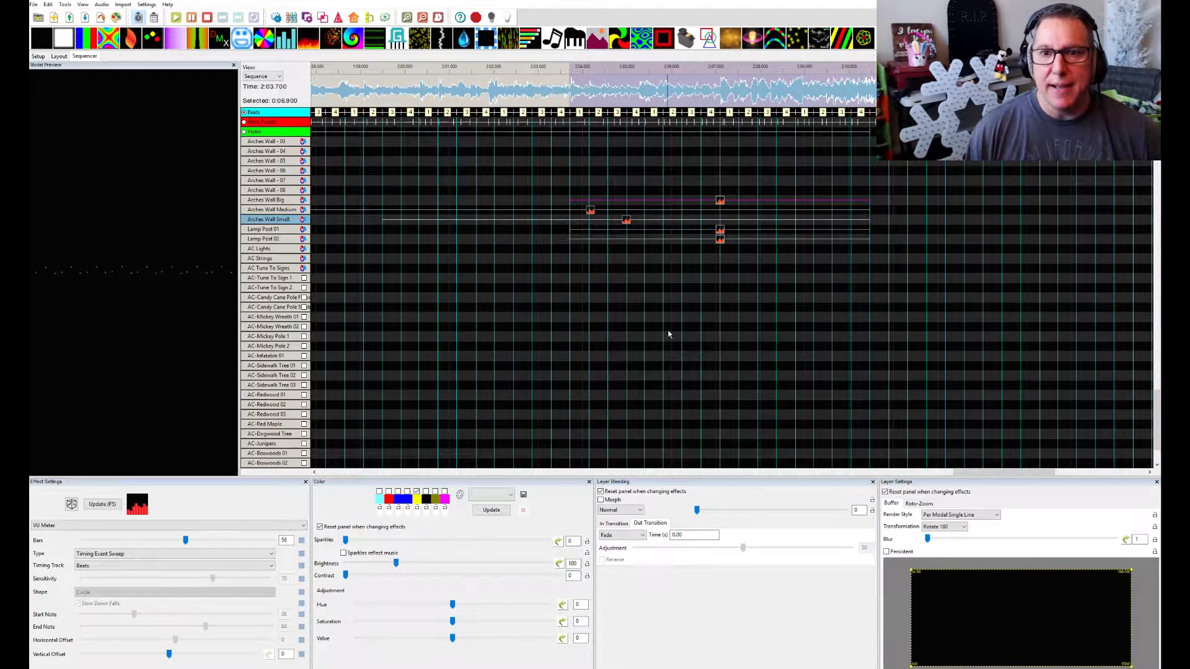
Bring the House Preview back over the lower sequencer area and play the sequence from about 2:10.350
scroll(728, 340, up, 15)
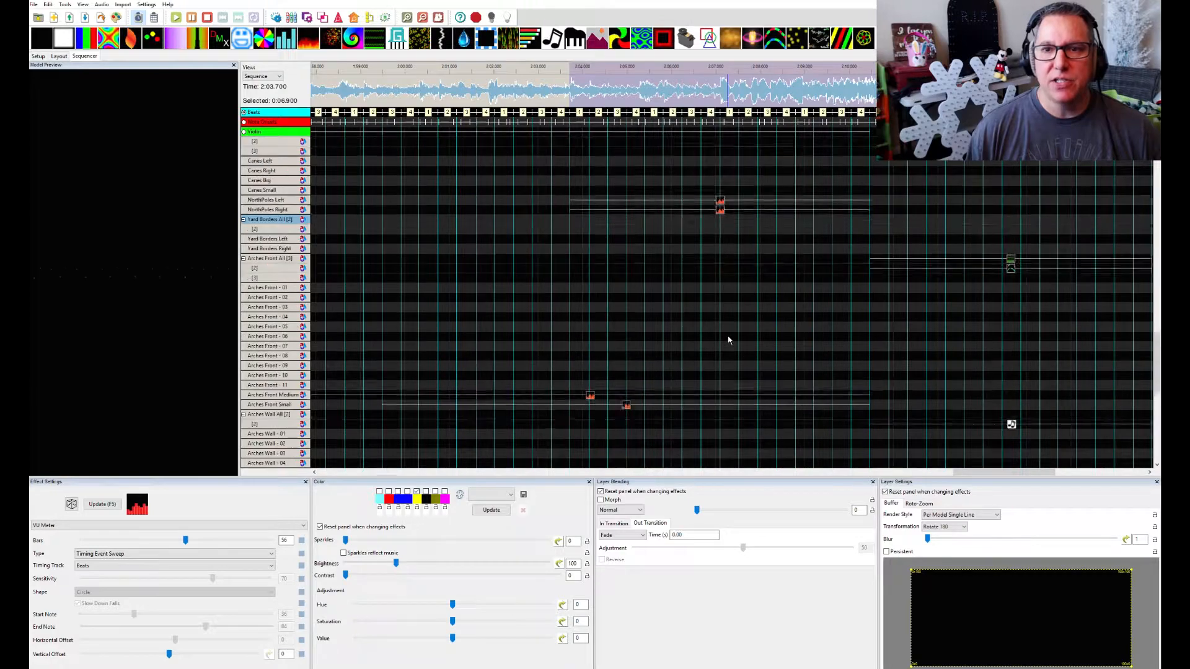
drag(1160, 152, 764, 290)
scroll(684, 166, right, 2)
scroll(682, 170, right, 4)
scroll(677, 173, down, 2)
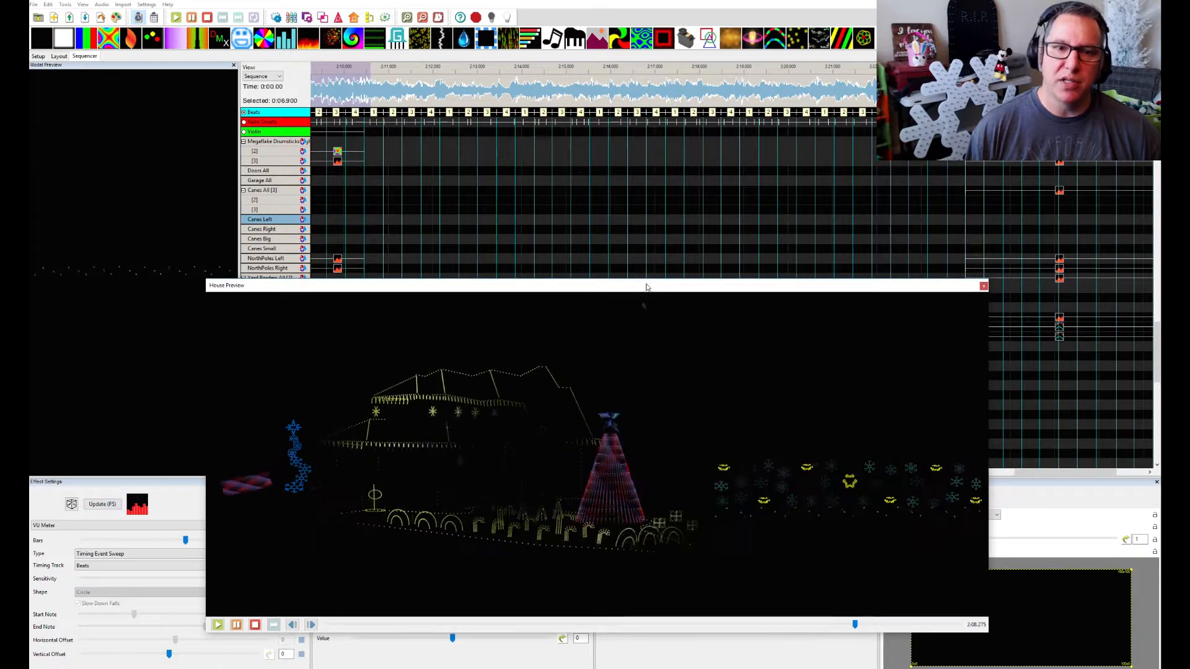
drag(647, 285, 640, 376)
click(360, 71)
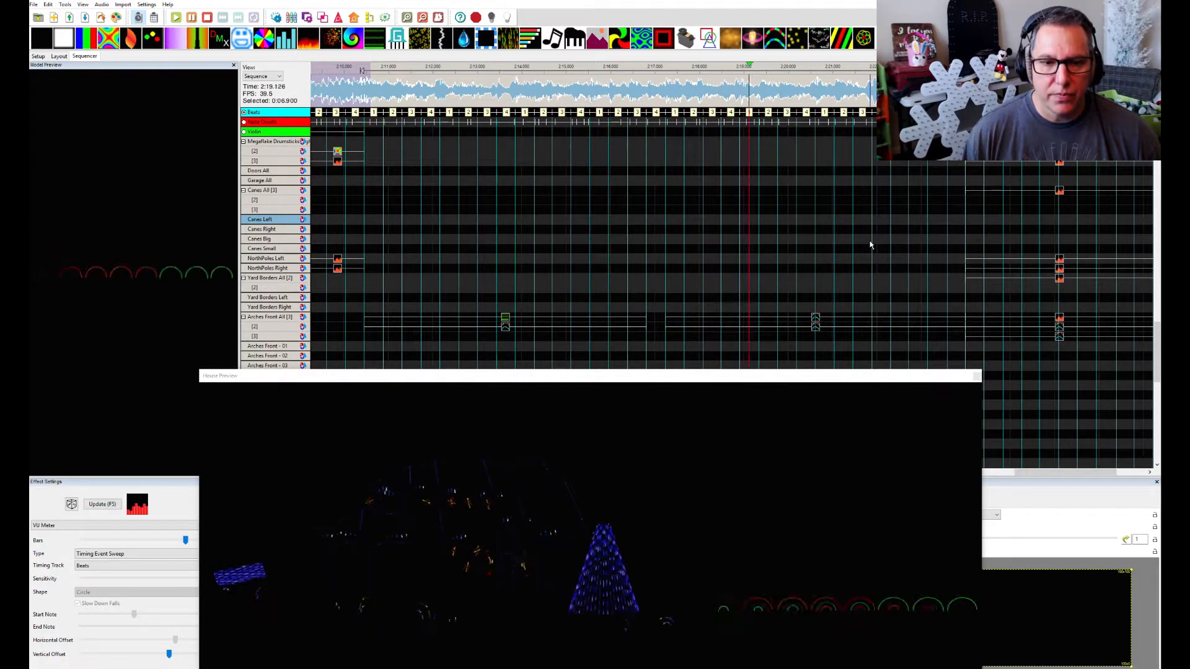
key(space)
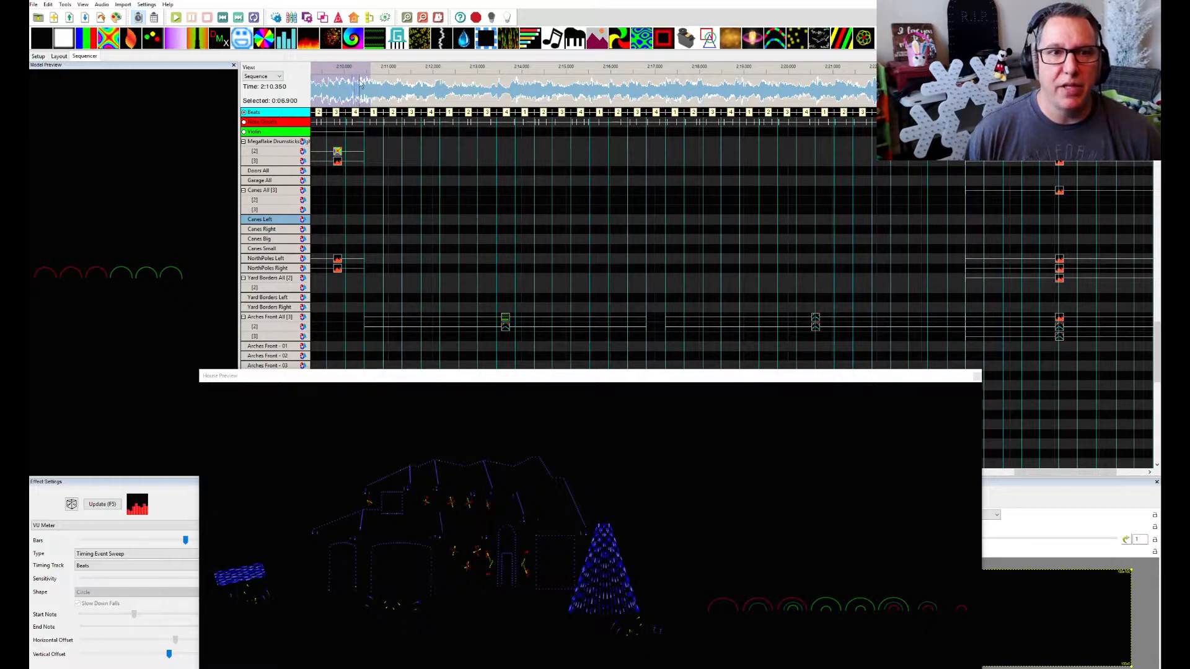
Replay the start of the new section from 2:10.300 and again from 2:10.675 in the House Preview
drag(358, 72, 661, 73)
key(space)
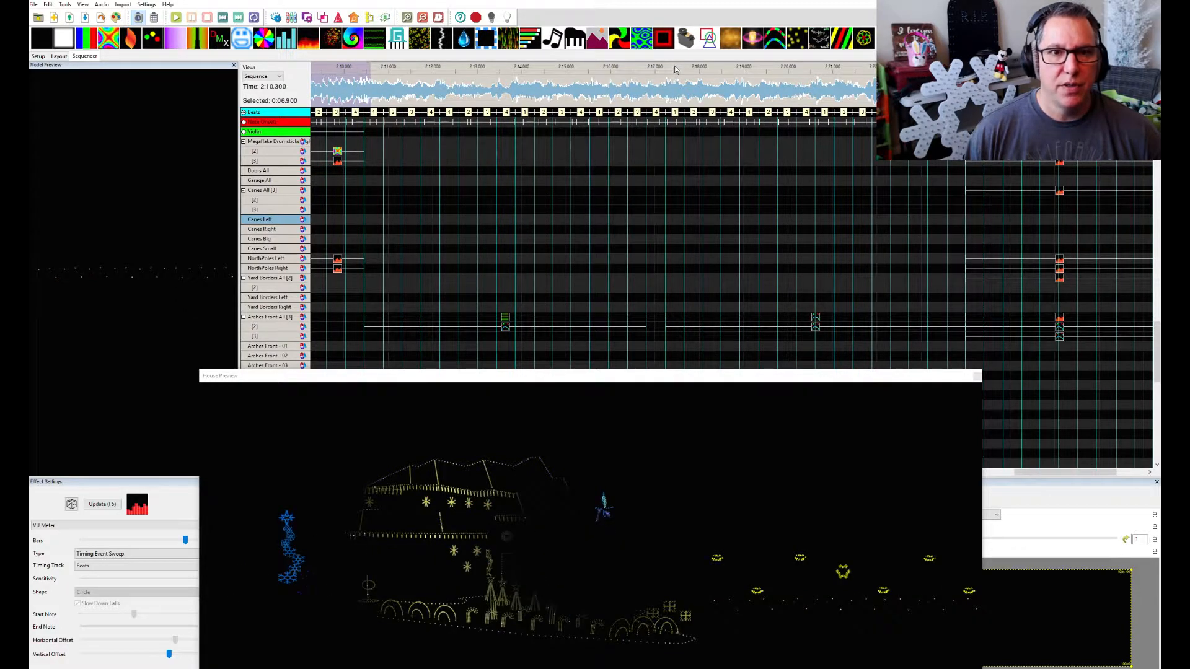
key(space)
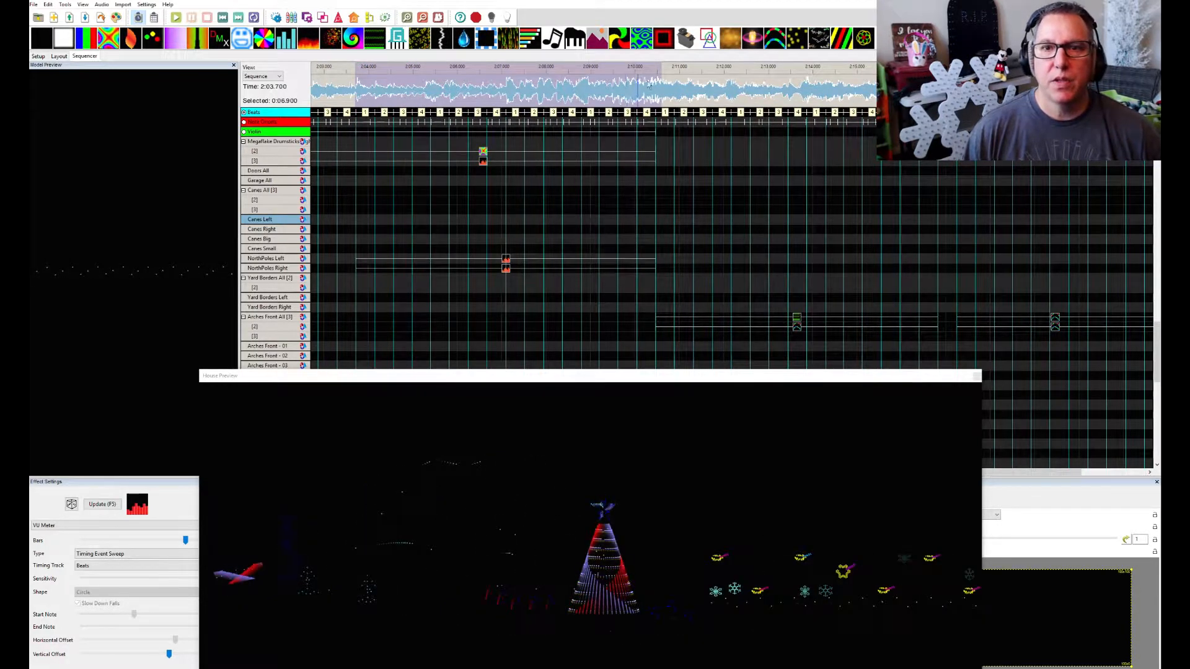
scroll(652, 79, right, 2)
drag(500, 70, 772, 64)
key(space)
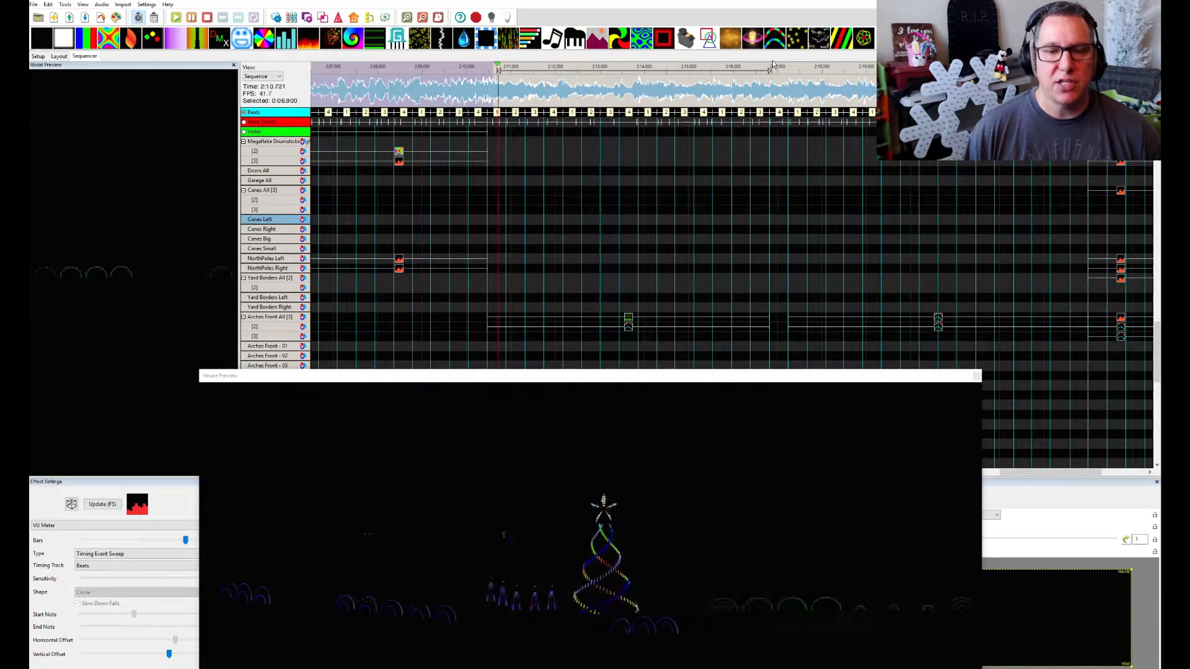
key(space)
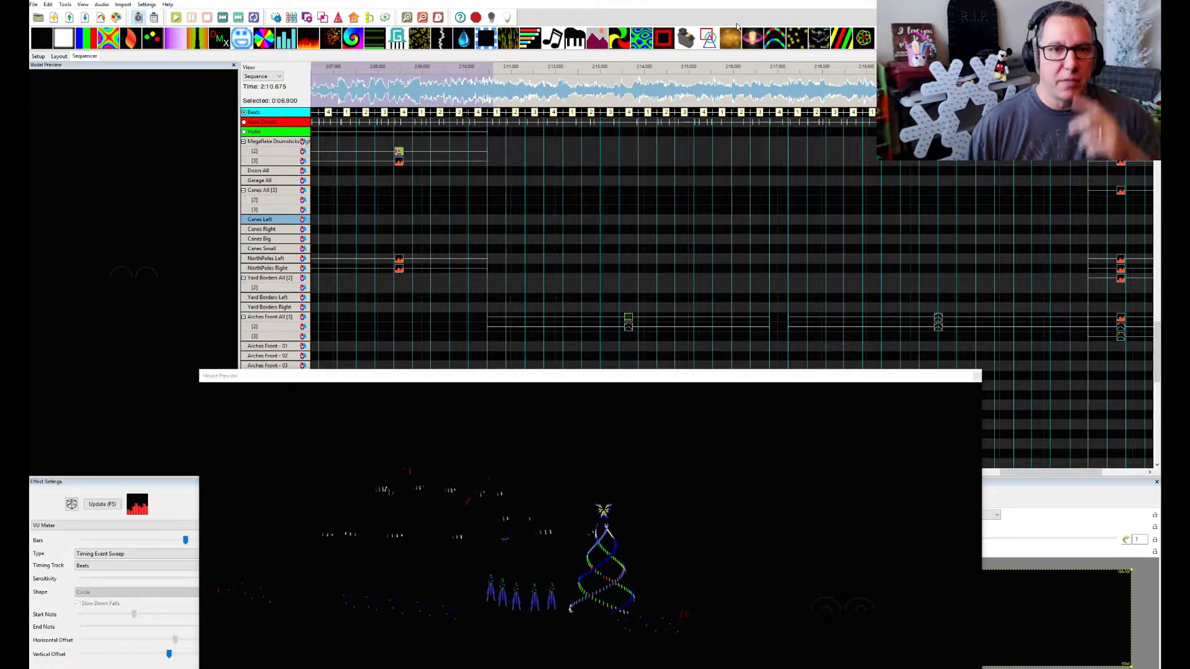
Find the RGB House effects and play the 4.150-second section starting at 2:08.525 in the House Preview
scroll(560, 206, down, 10)
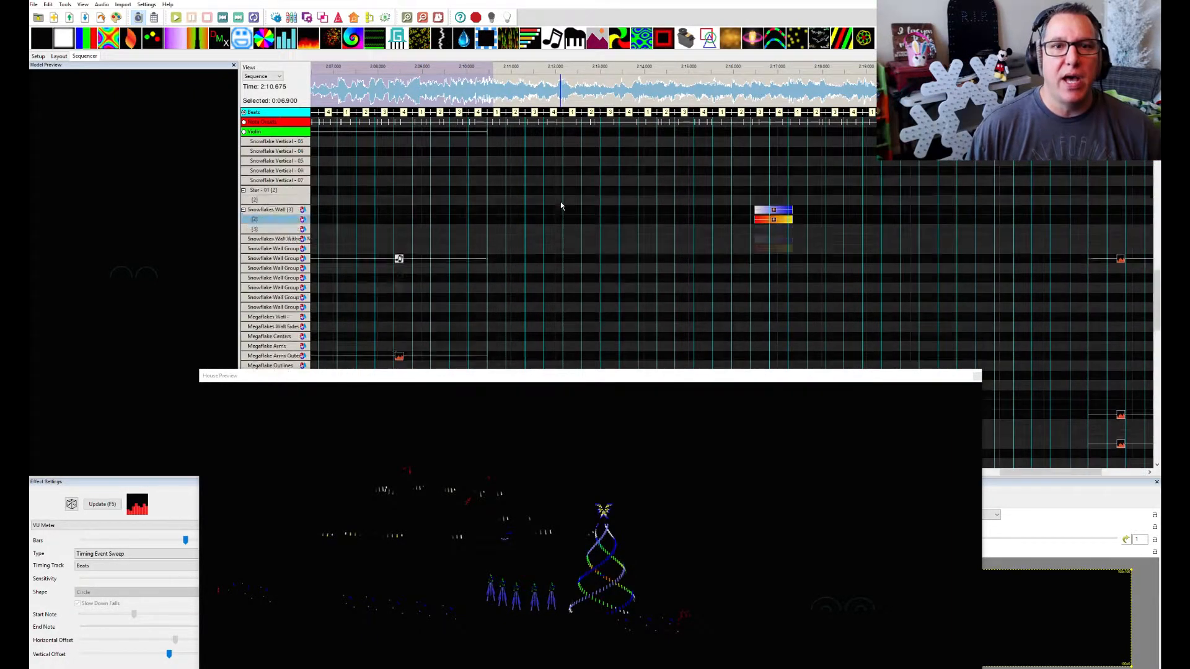
scroll(561, 206, down, 15)
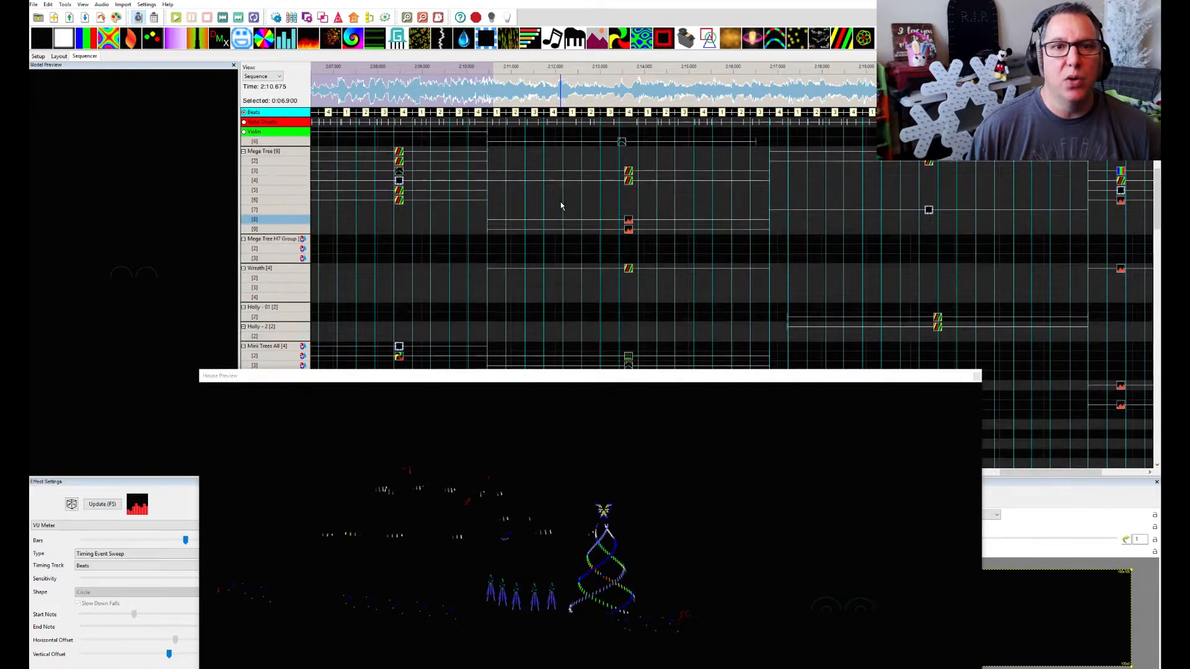
scroll(560, 202, down, 8)
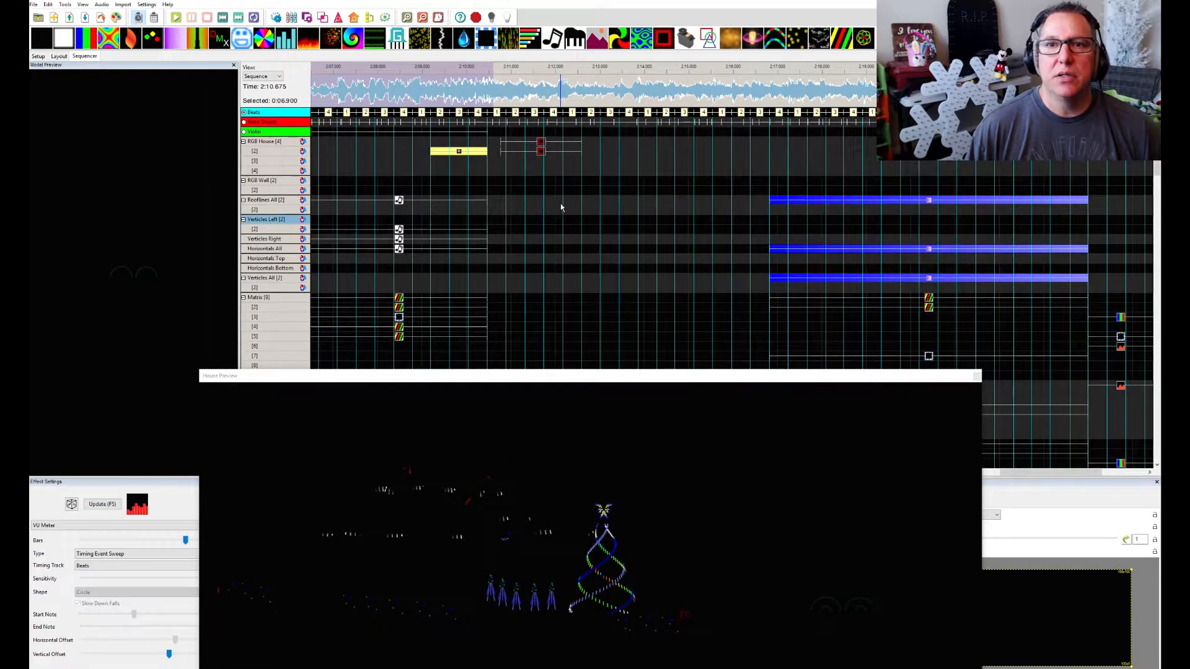
drag(401, 88, 586, 101)
key(space)
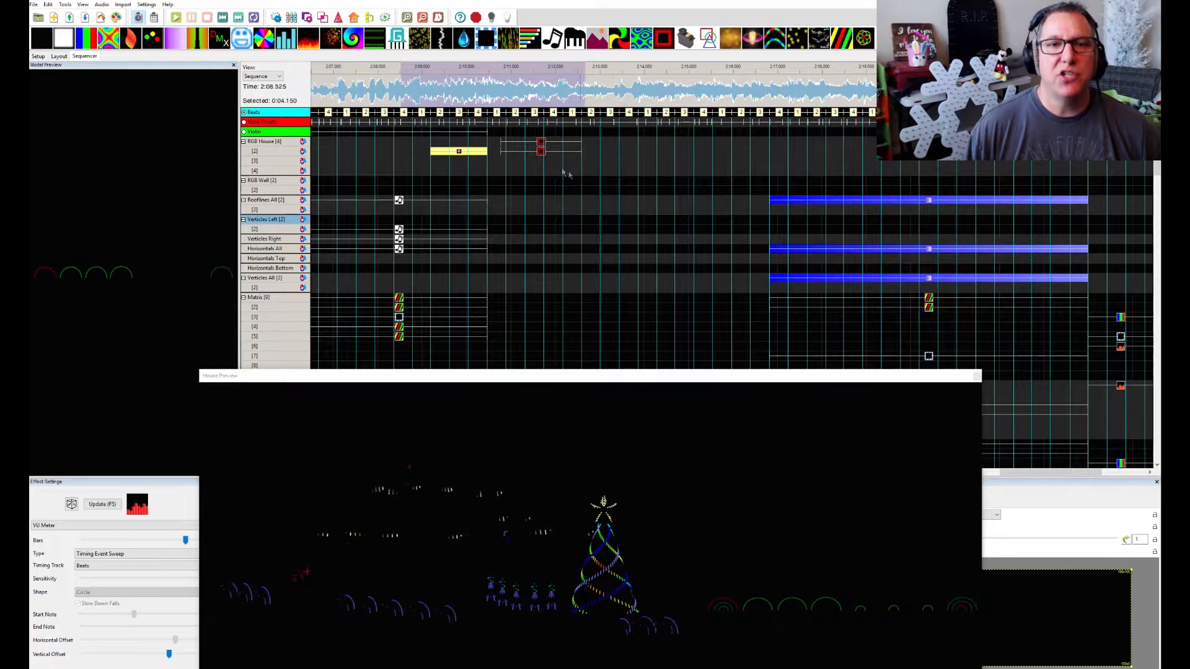
Inspect the Ripple effect on RGB House layer 1, including its Roto-Zoom and Buffer settings, with the House Preview moved out of the way
click(541, 143)
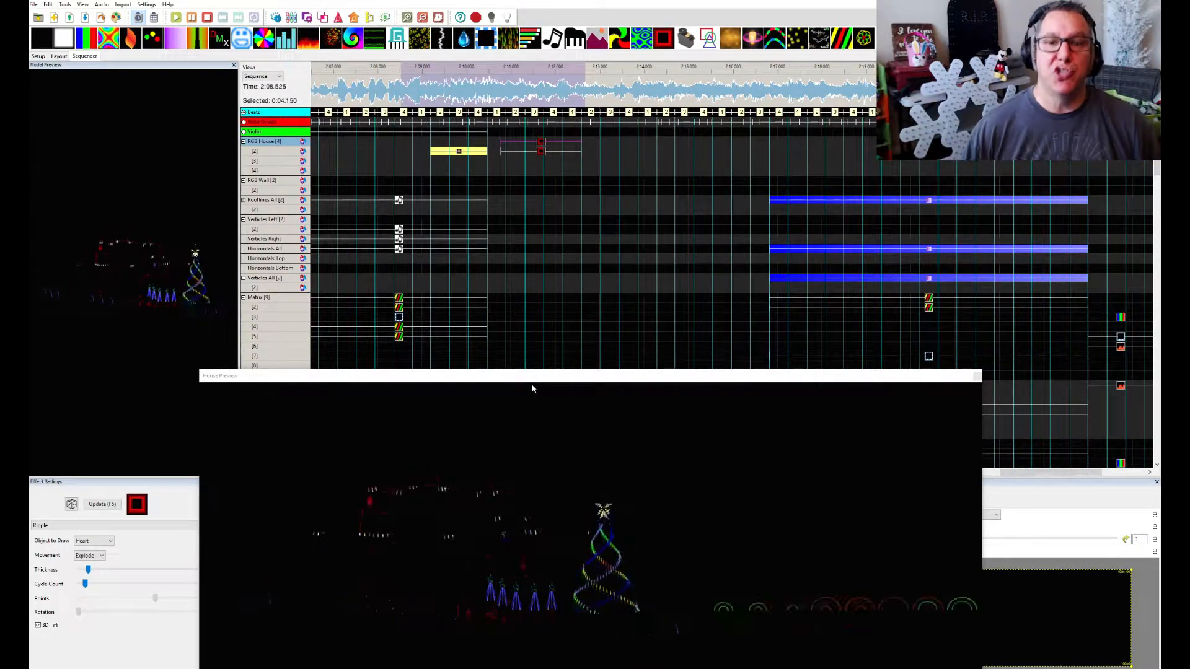
drag(592, 377, 1189, 273)
click(923, 505)
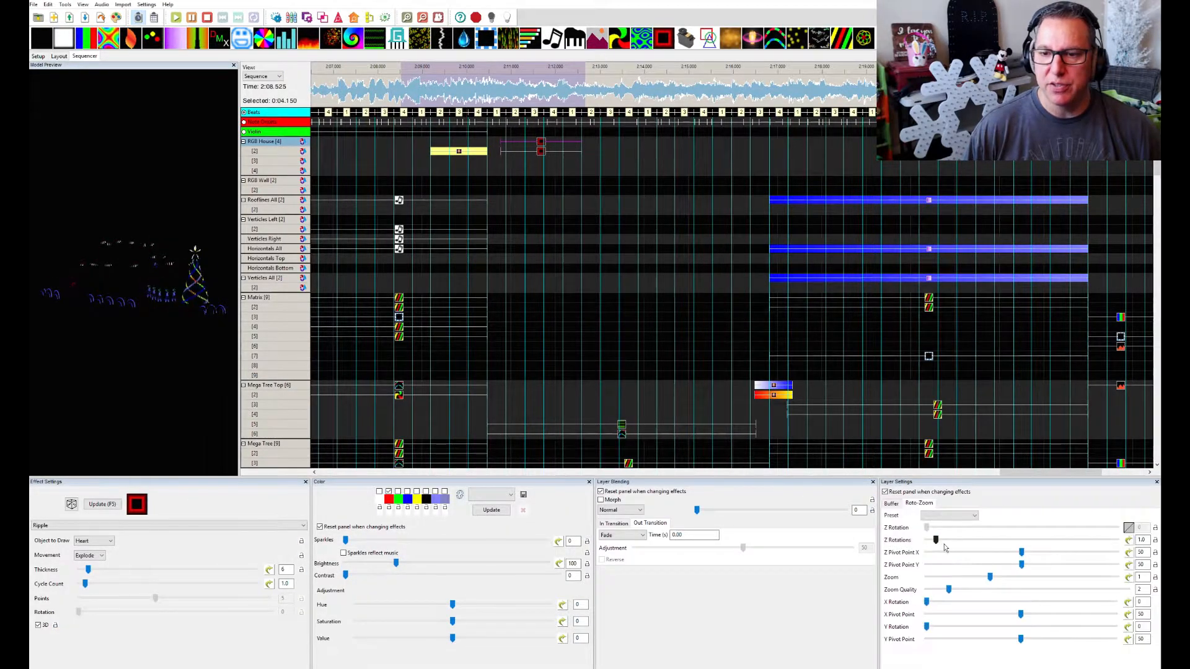
click(890, 503)
drag(1189, 183, 562, 337)
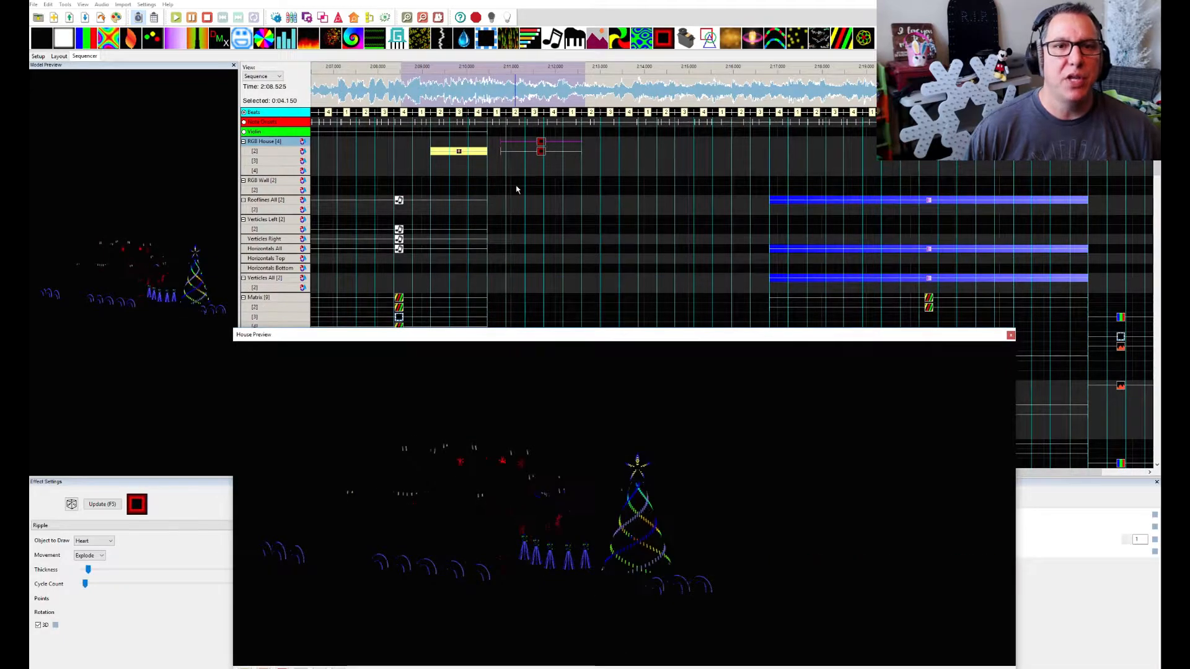
Look through the effects on the models from Mega Tree down to Spinners All in the section after 2:10.425
scroll(517, 189, down, 10)
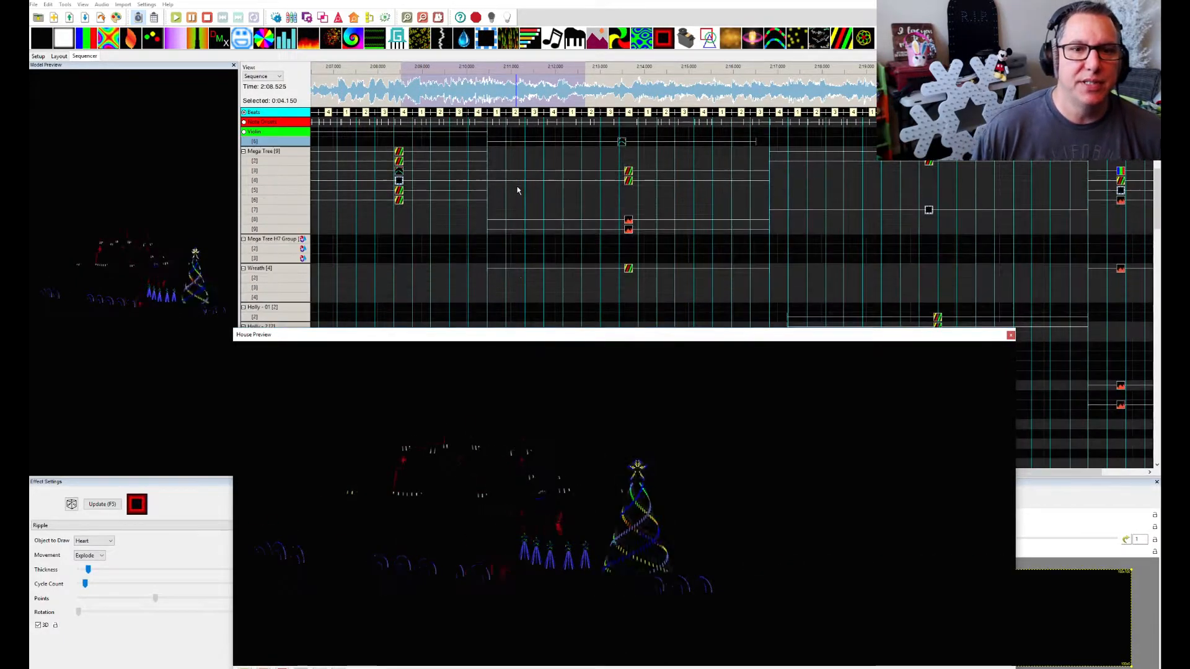
scroll(518, 191, down, 3)
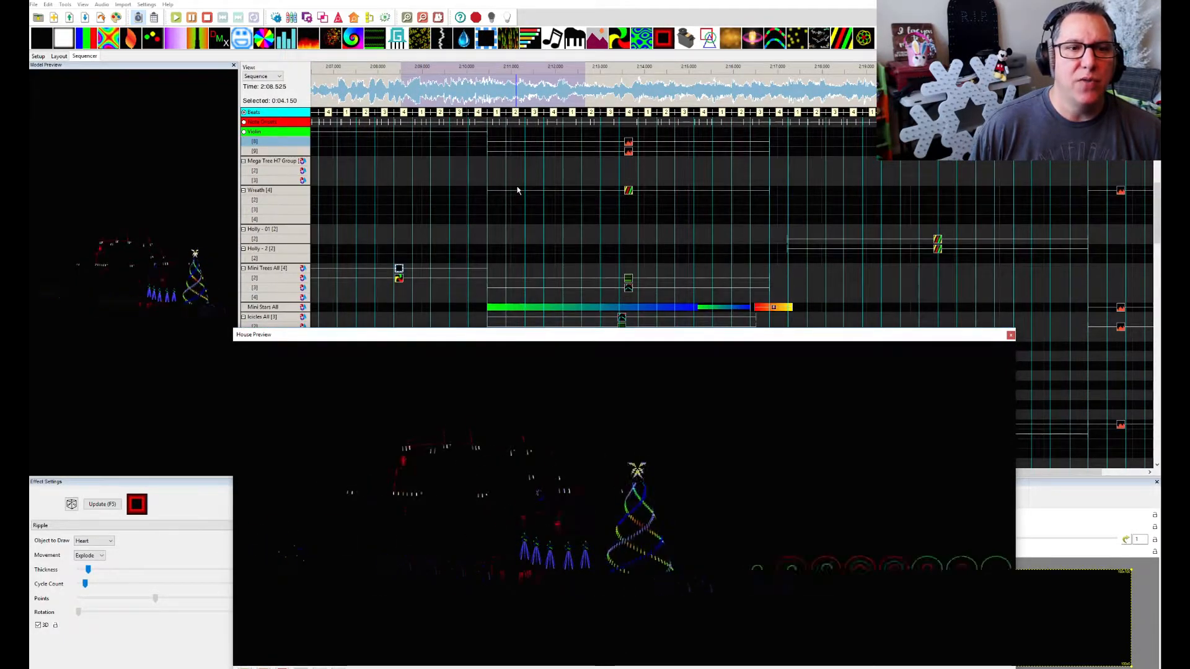
scroll(517, 191, down, 3)
scroll(517, 190, down, 5)
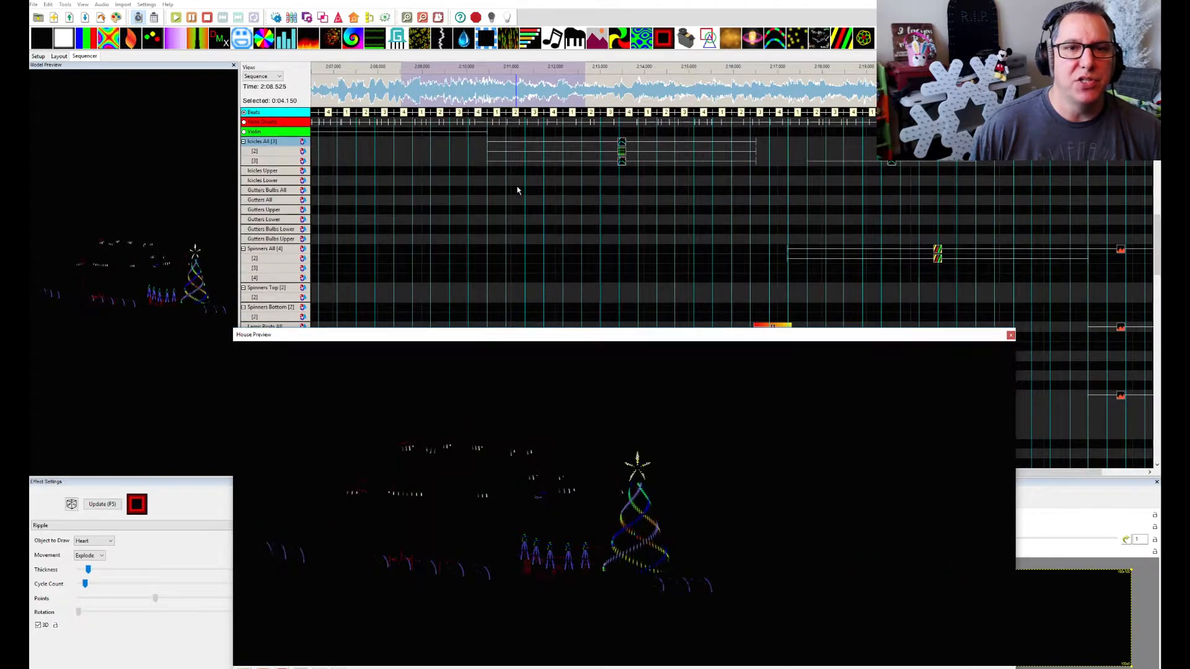
scroll(517, 191, up, 2)
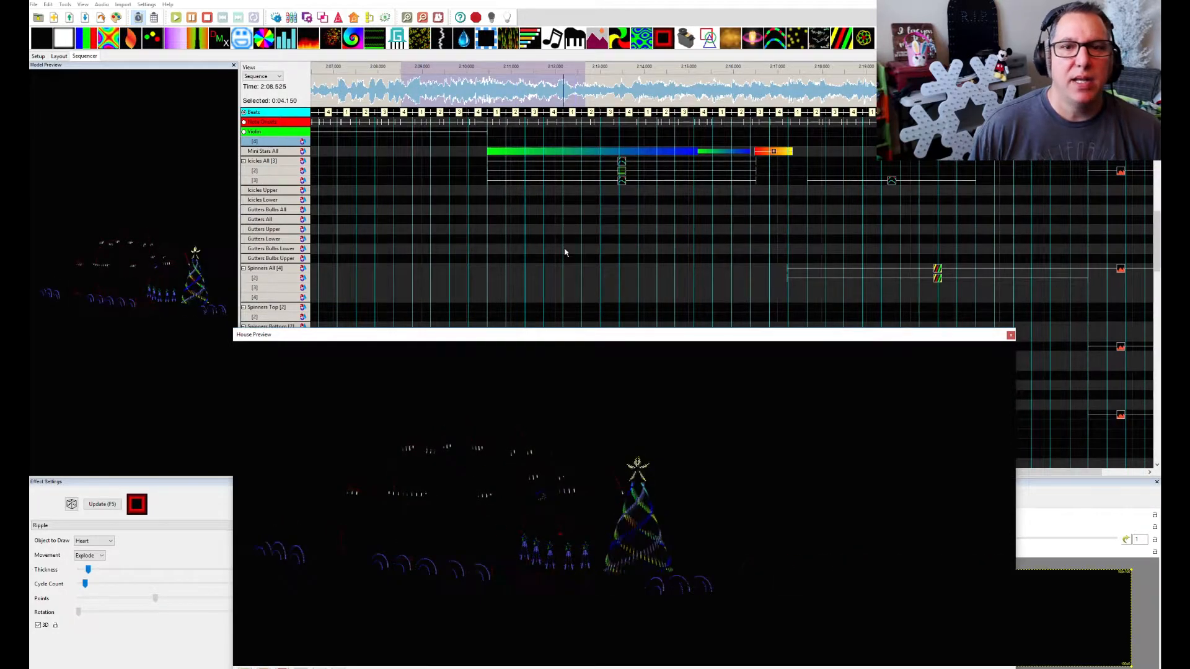
Play the sequence from 2:09.475, and select and play the 6.275-second section starting at 2:10.425
click(444, 71)
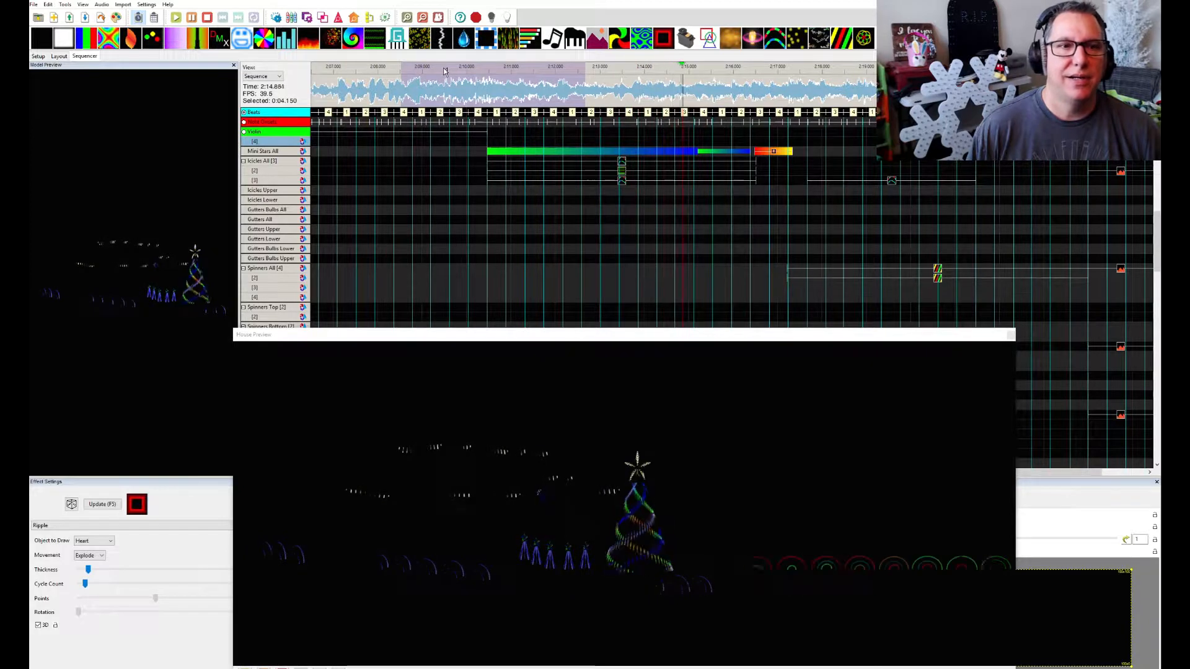
click(569, 244)
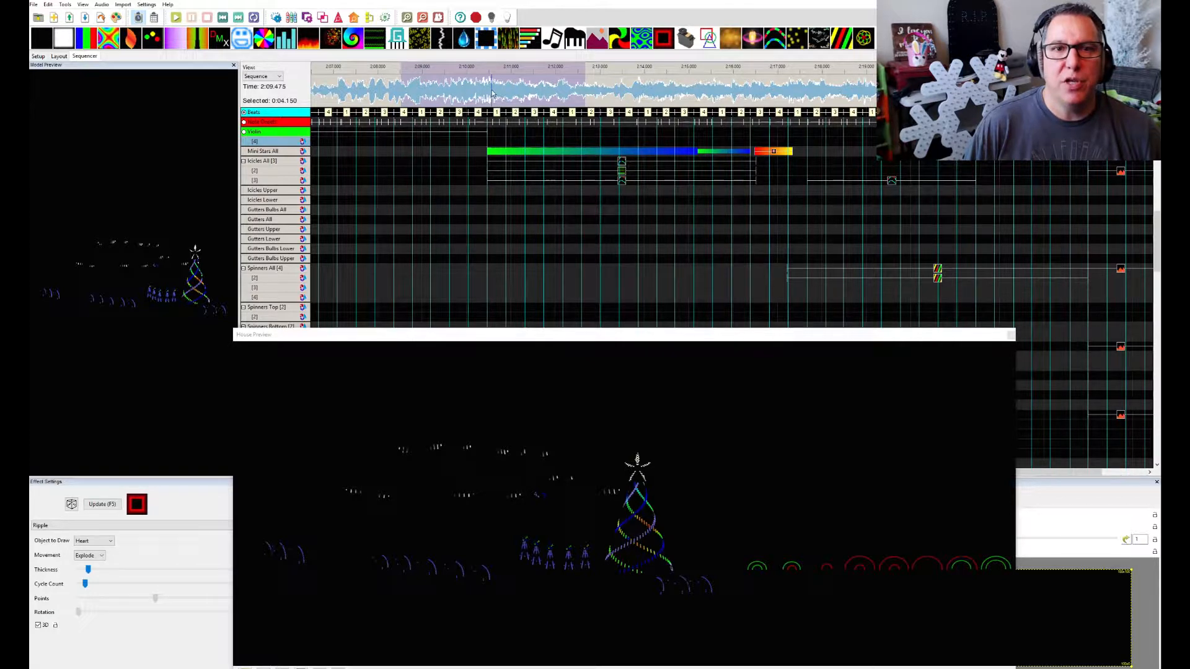
drag(485, 93, 764, 93)
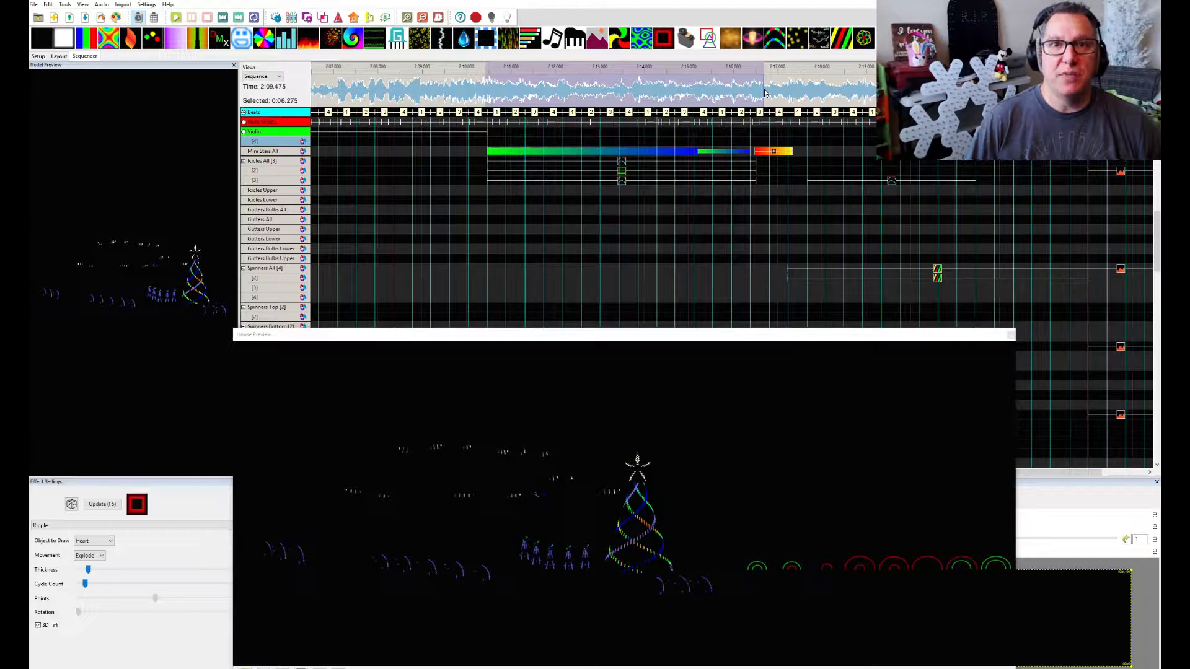
key(space)
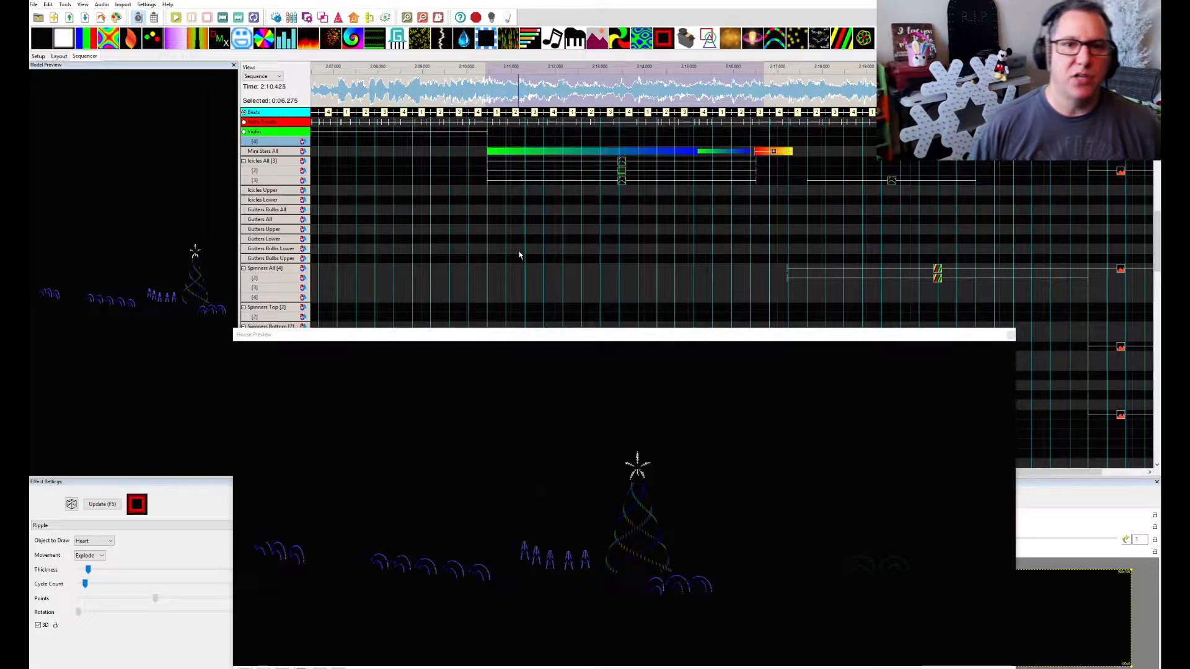
Inspect the Single Strand and Garlands effects on Icicles All layers 1 to 3, clearing the House Preview off the settings
click(622, 163)
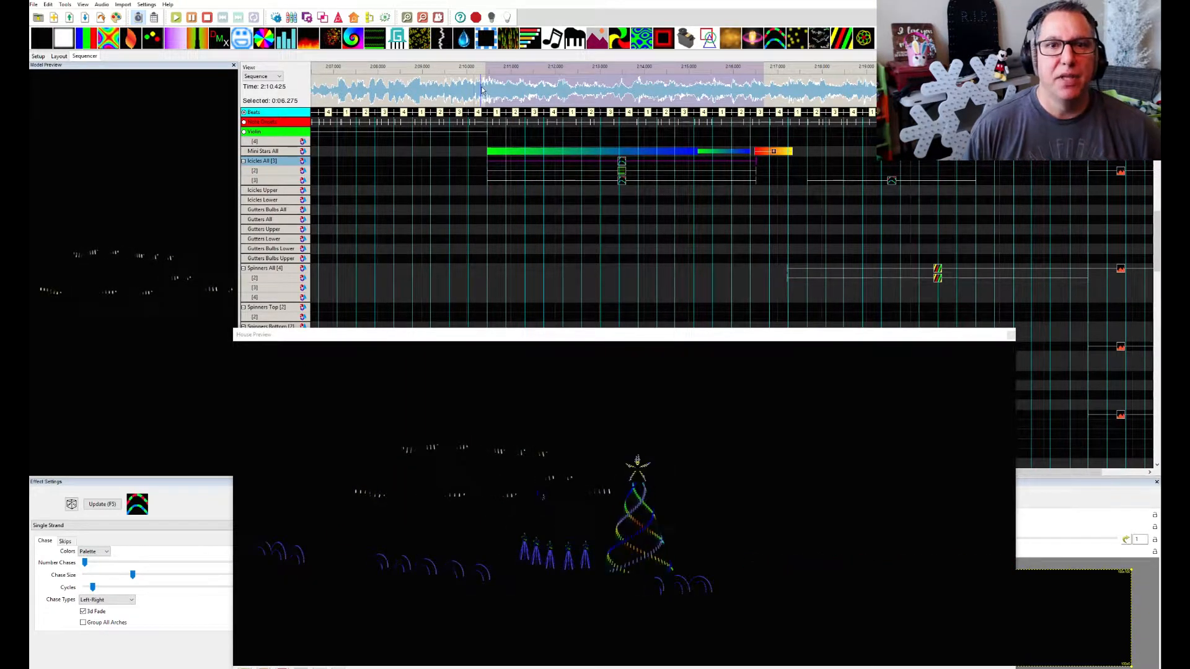
click(621, 174)
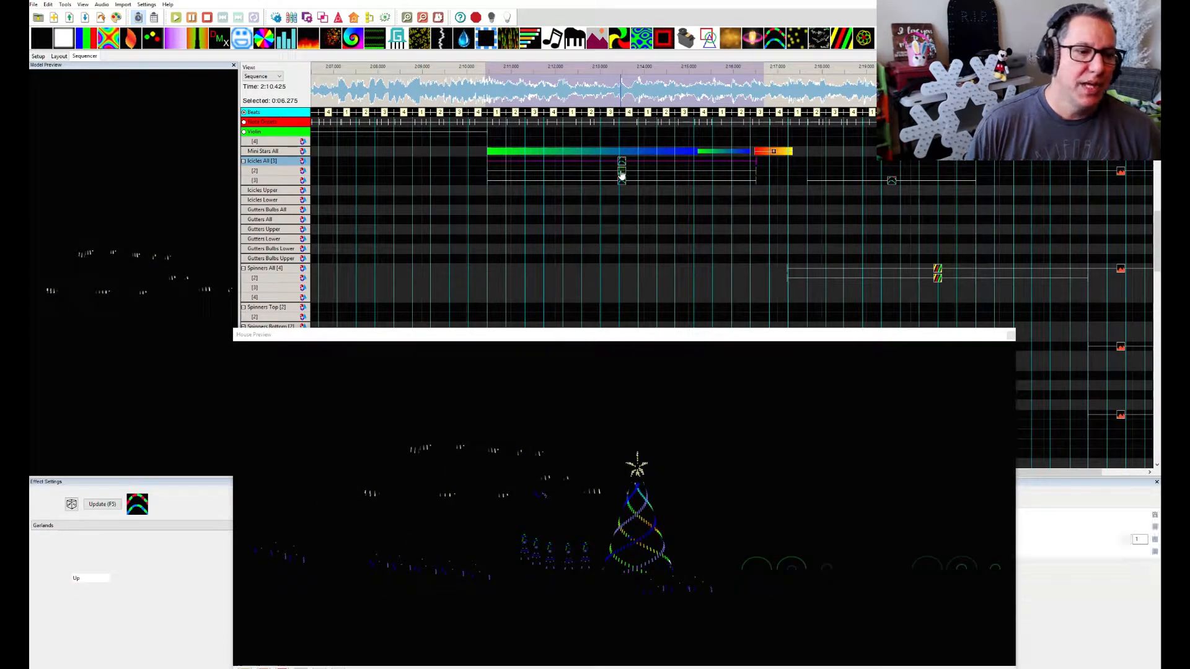
drag(389, 336, 543, 345)
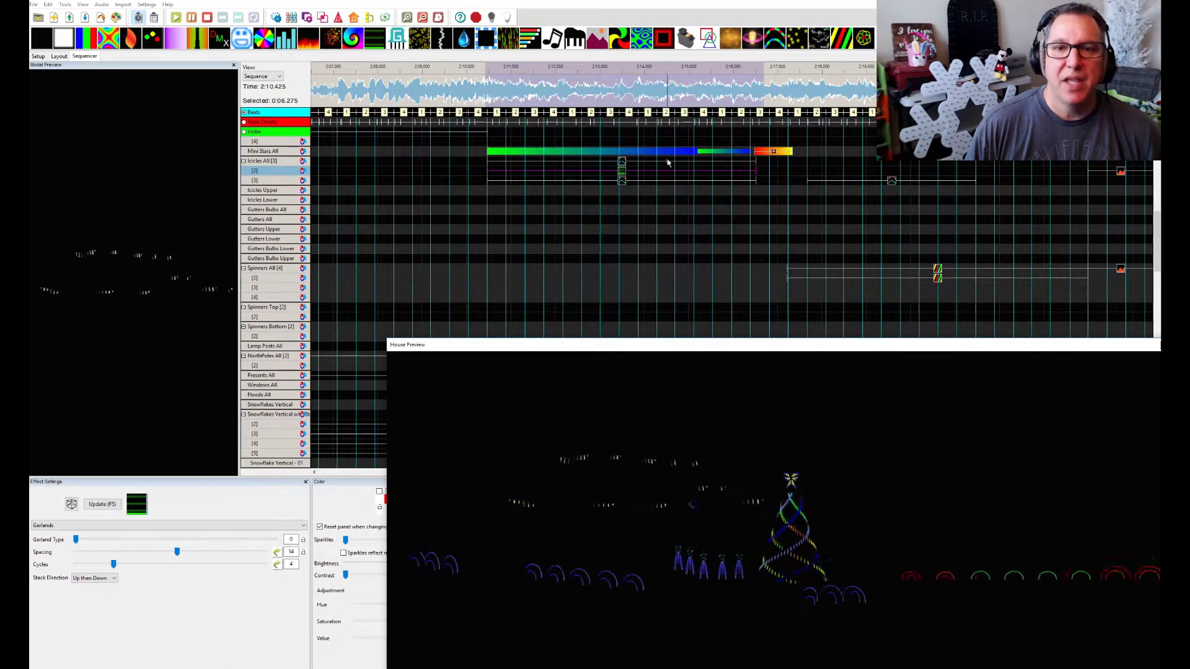
click(622, 181)
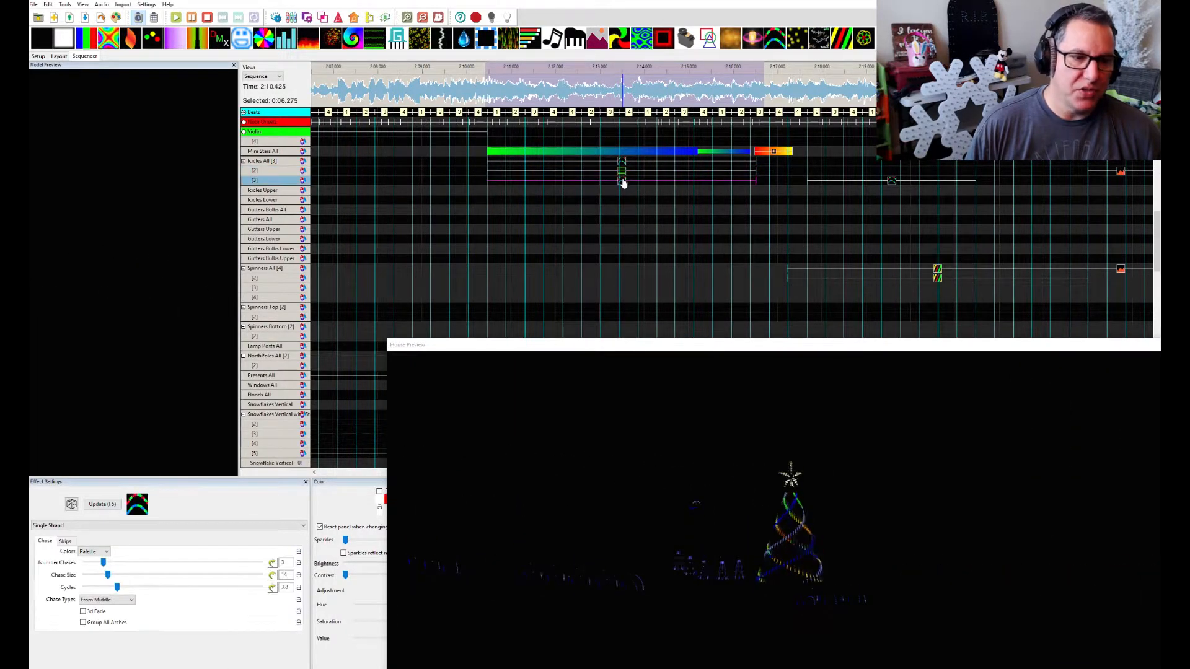
drag(504, 343, 1160, 347)
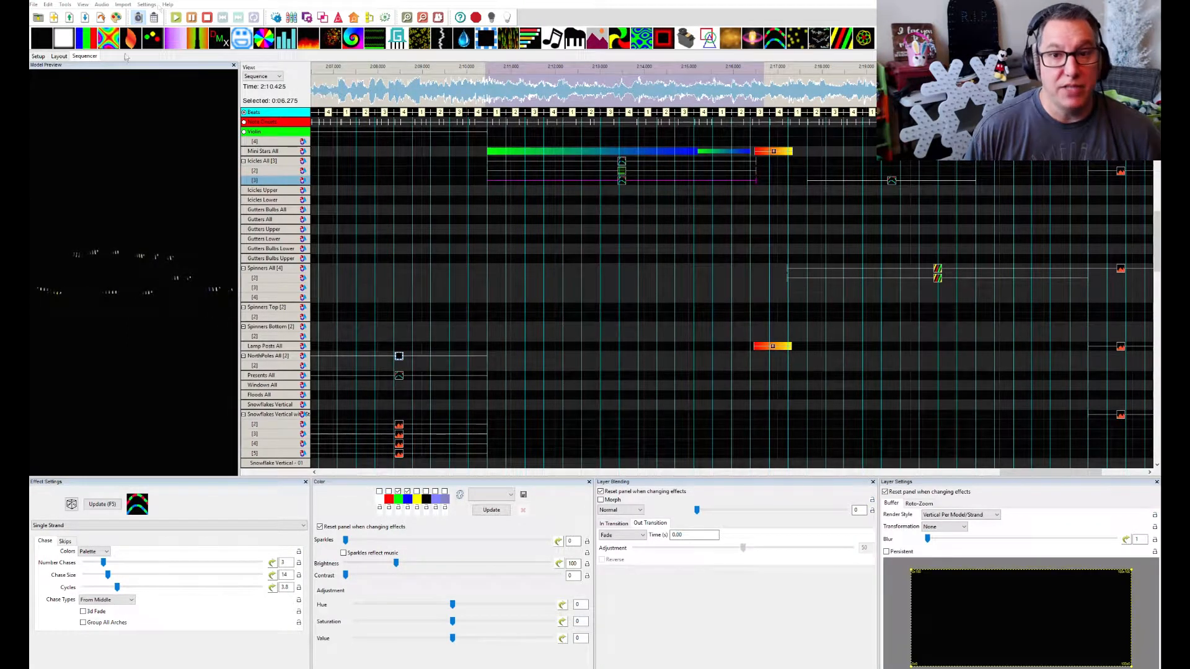
Compare the settings of the Icicles All layer 1 and layer 2 effects, and try the Normal blending mode on layer 1
click(622, 163)
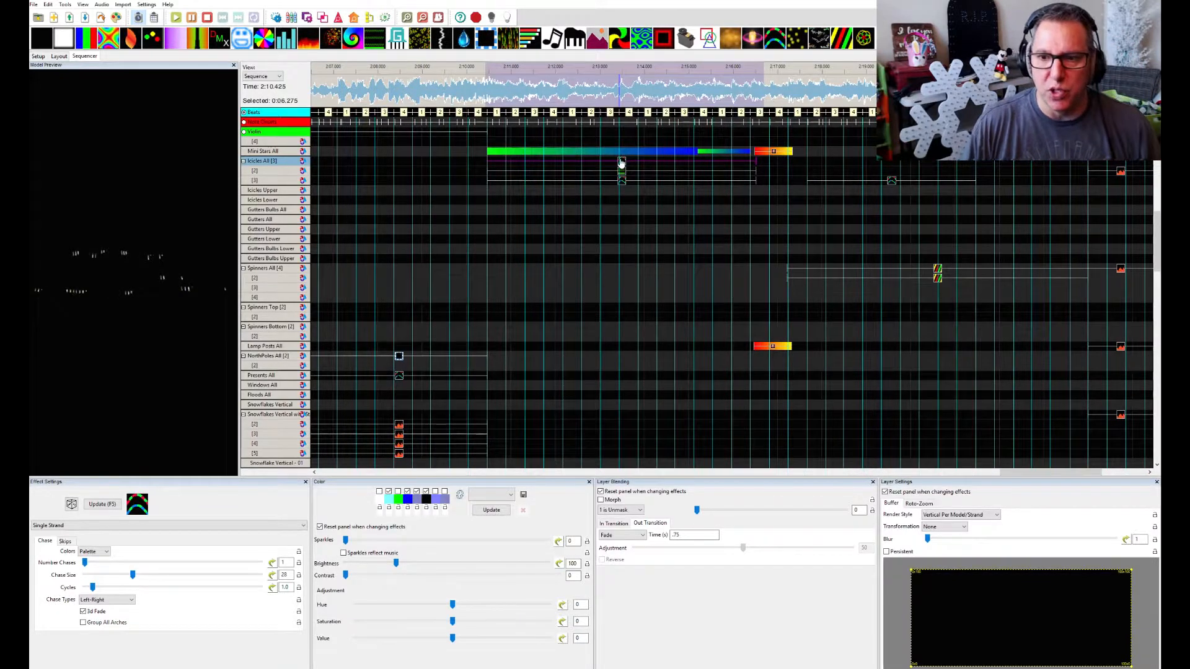
click(621, 171)
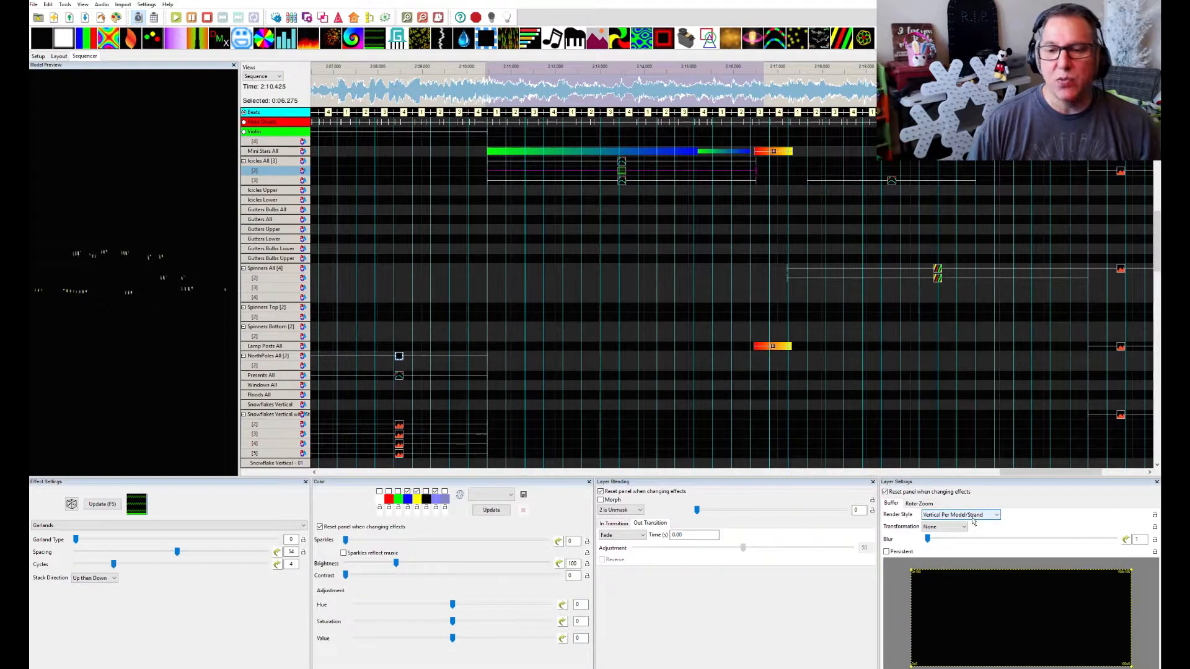
click(622, 166)
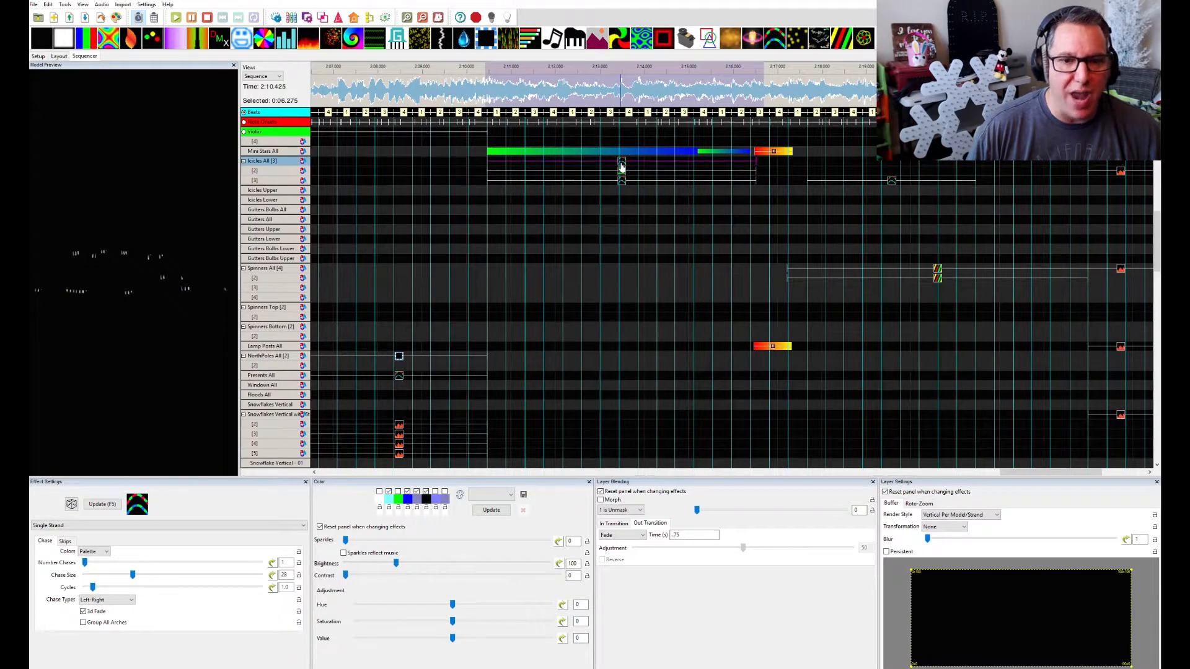
click(638, 510)
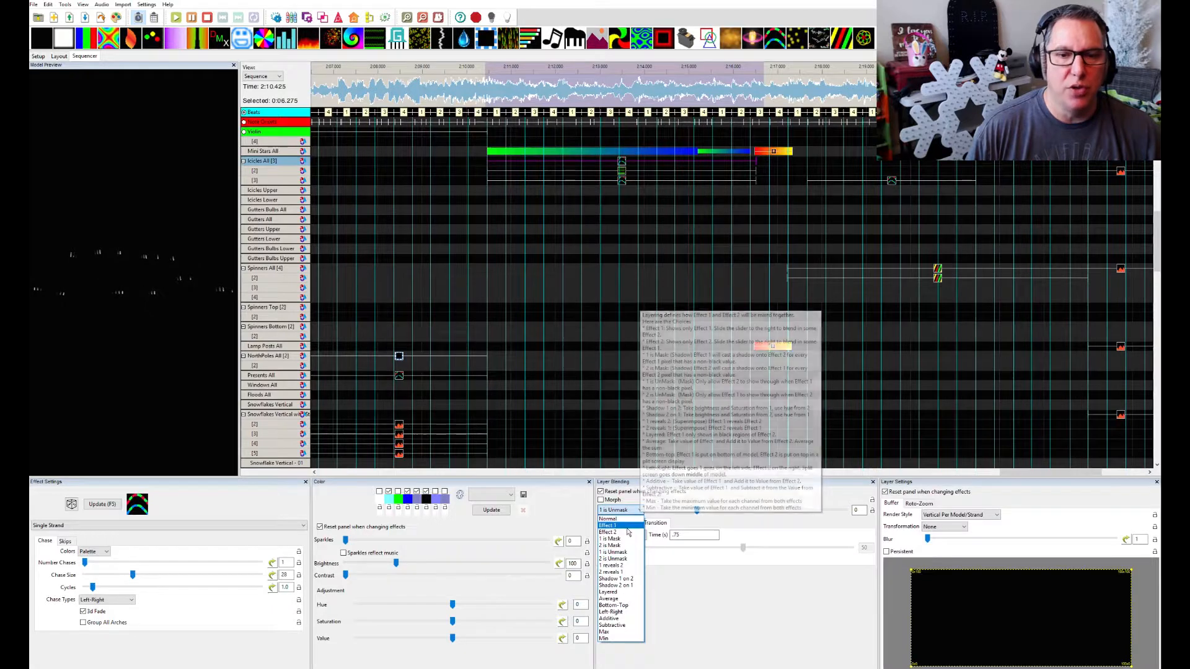
click(626, 519)
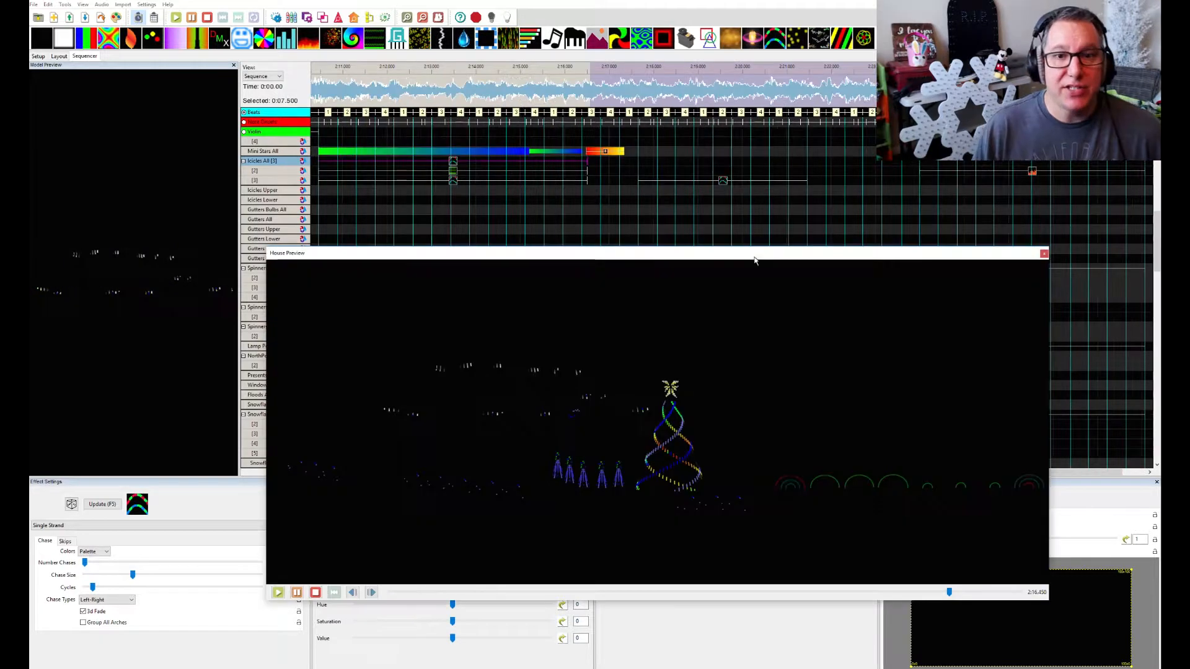
Reposition the House Preview so the waveform and the upper model rows stay uncovered
drag(754, 258, 754, 229)
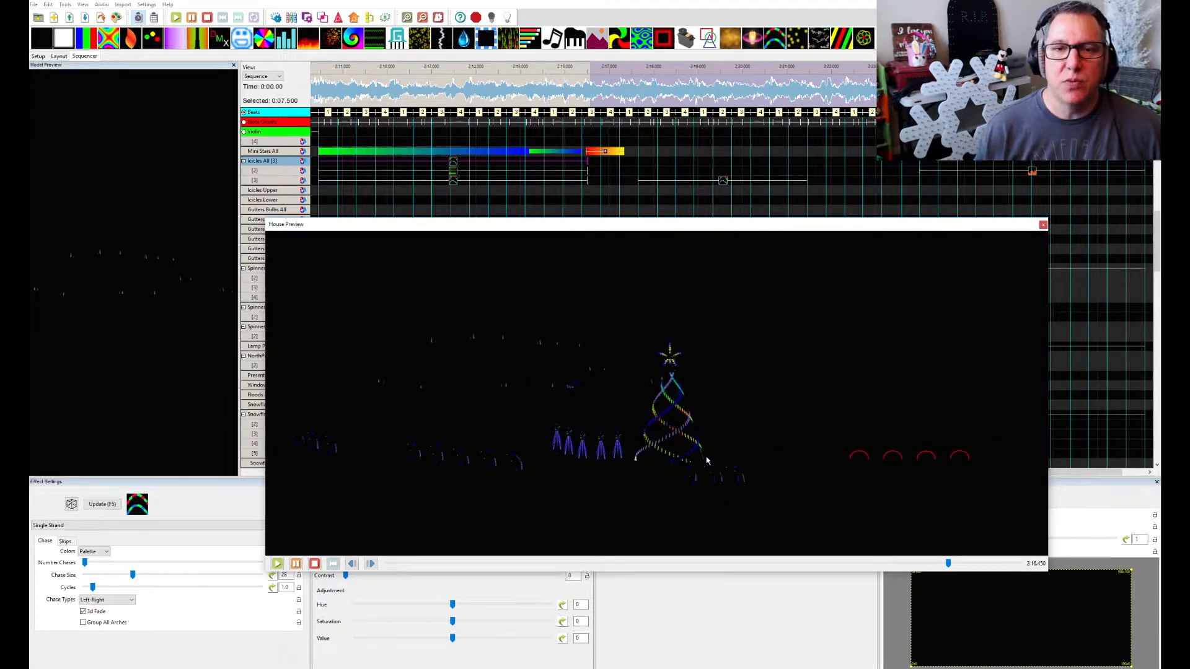
drag(459, 231, 444, 287)
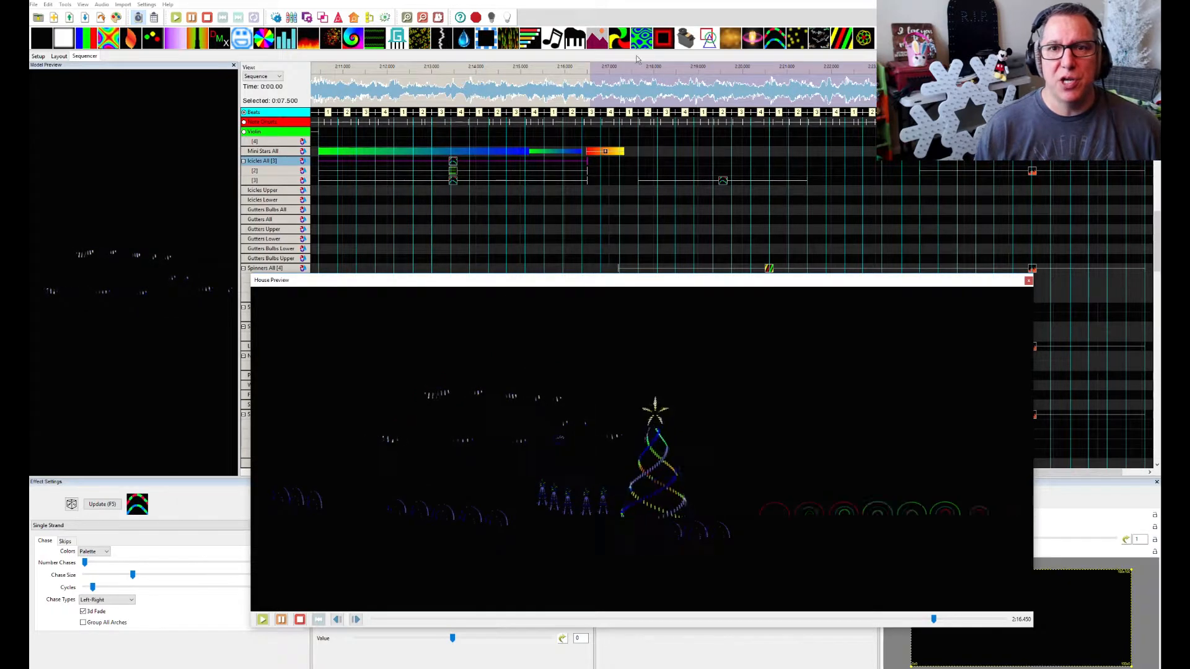
Select and play the 7.900-second section starting at about 2:16.5, moving the House Preview clear of the model rows
drag(586, 96, 936, 97)
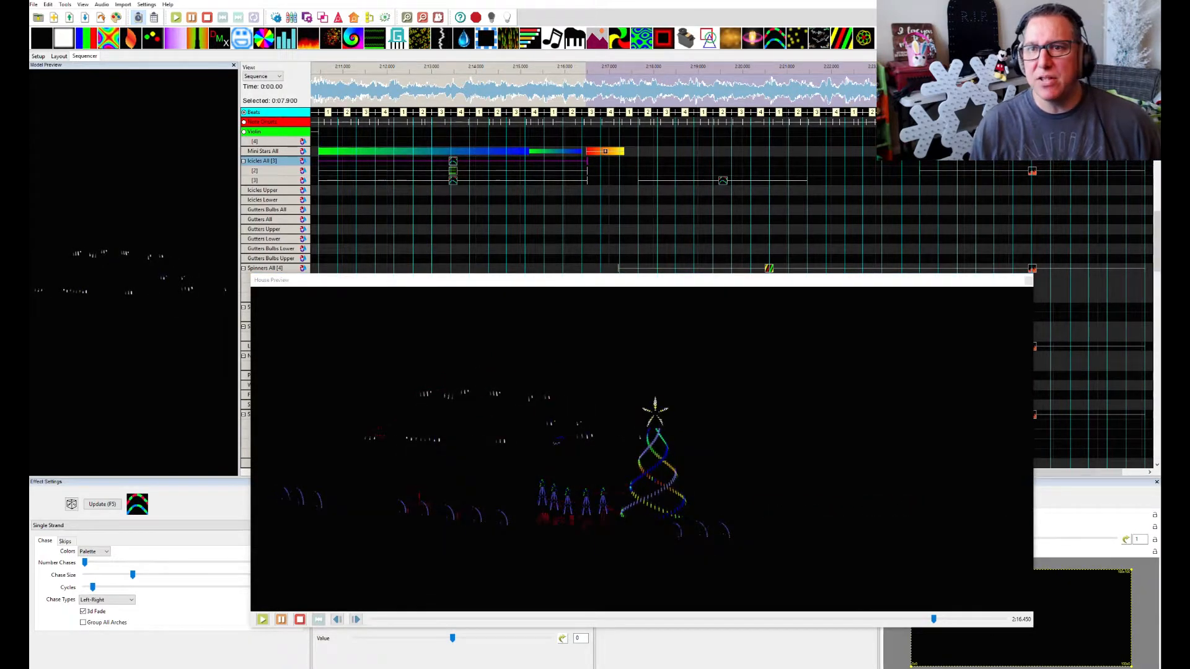
drag(764, 289, 721, 303)
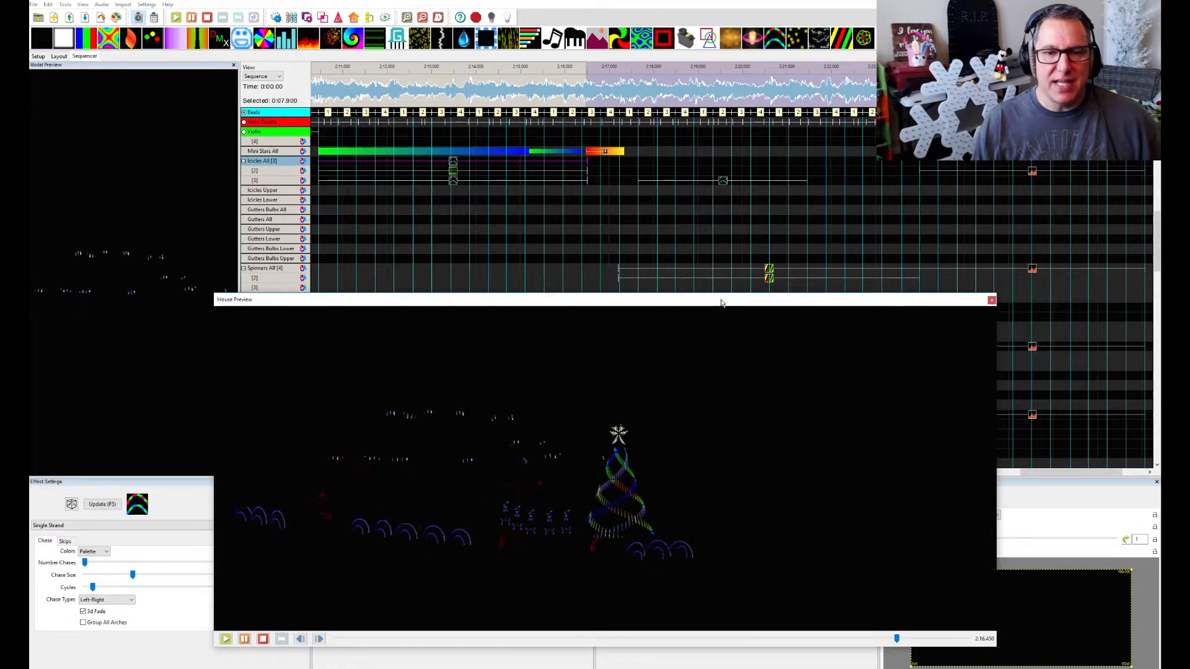
click(588, 65)
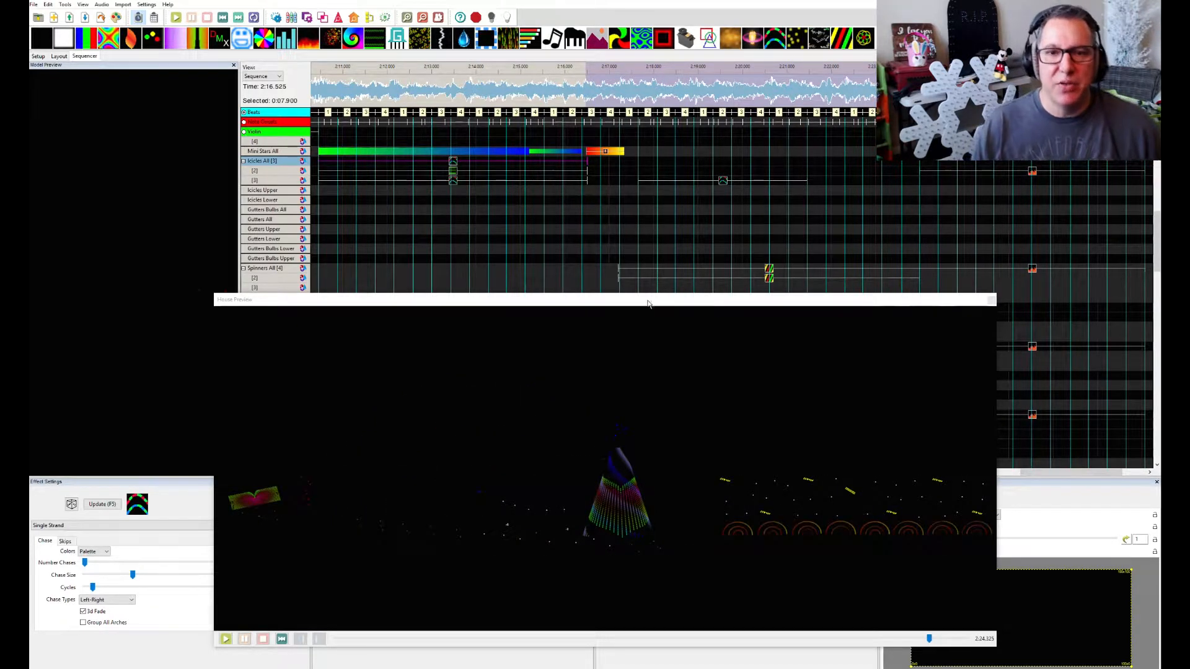
drag(643, 304, 650, 373)
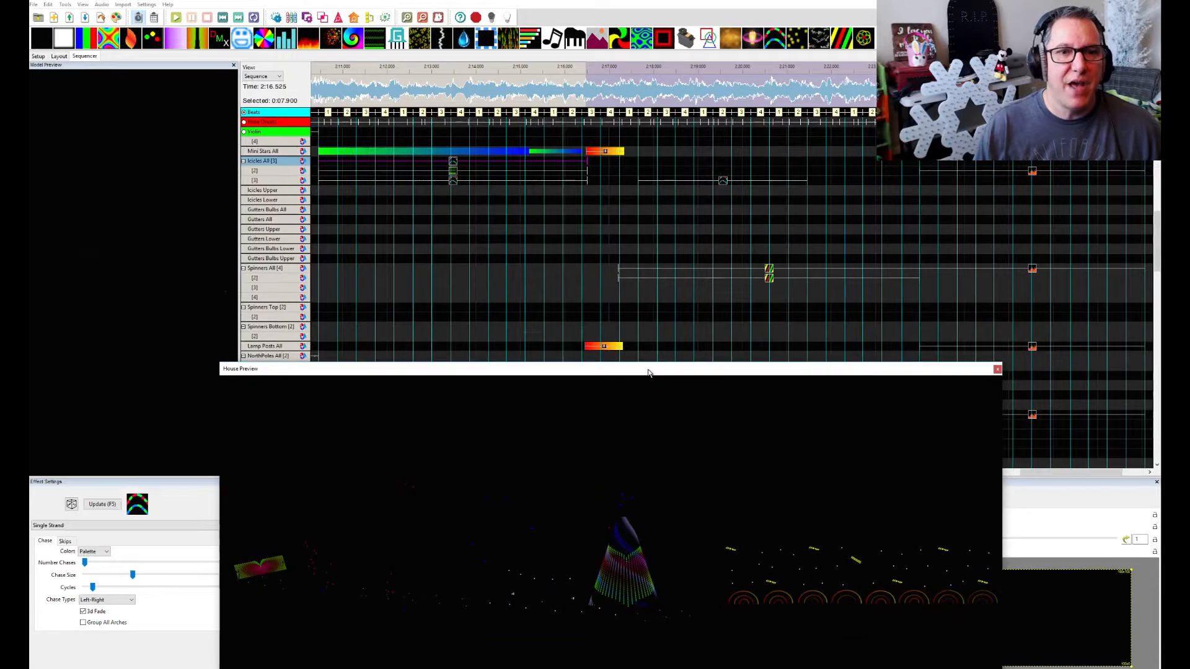
Inspect the Spirals effect on Mega Tree layer 1 and its blending settings, moving the House Preview off the settings
scroll(748, 318, up, 3)
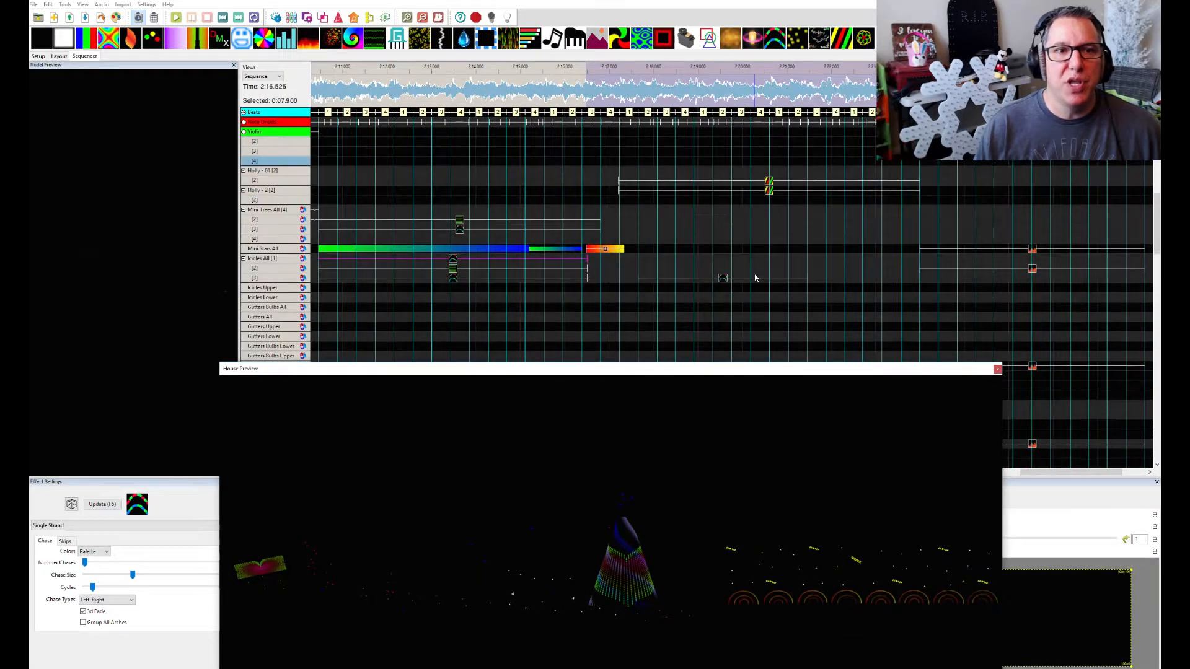
scroll(755, 278, up, 3)
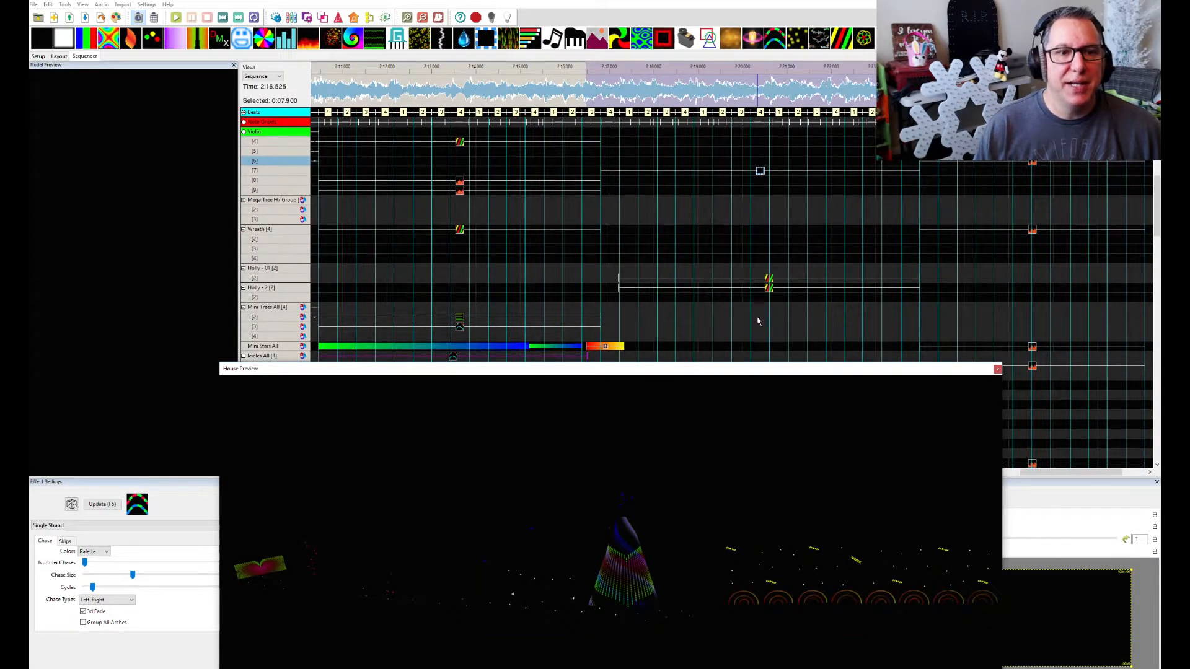
scroll(757, 321, up, 3)
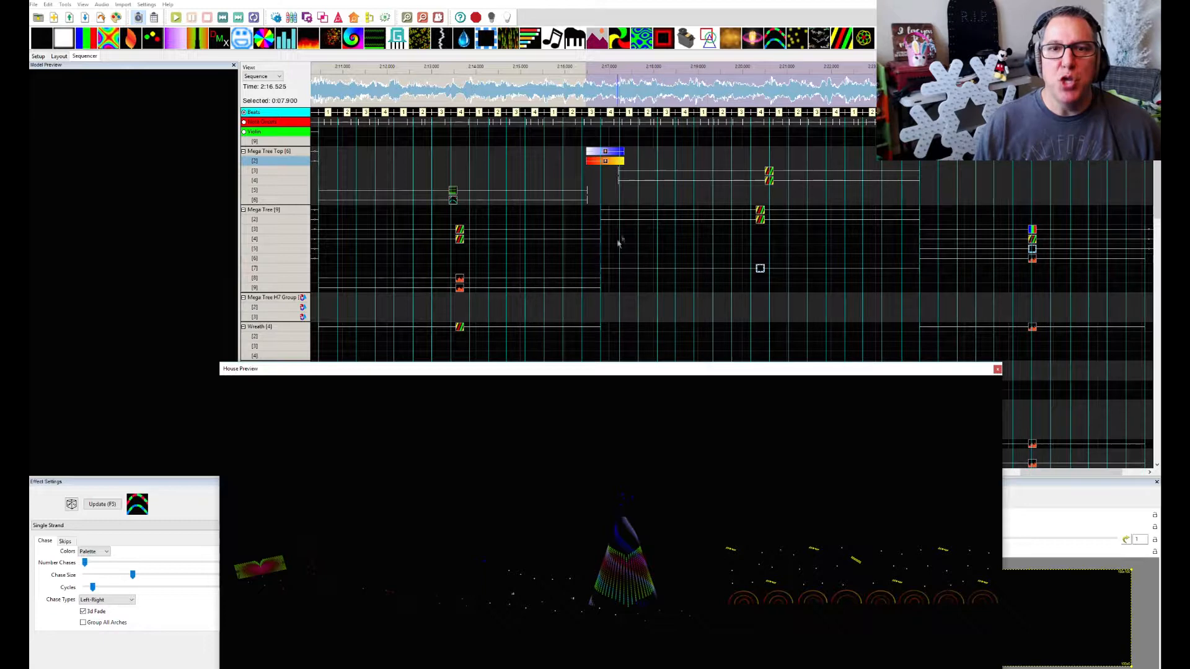
click(761, 213)
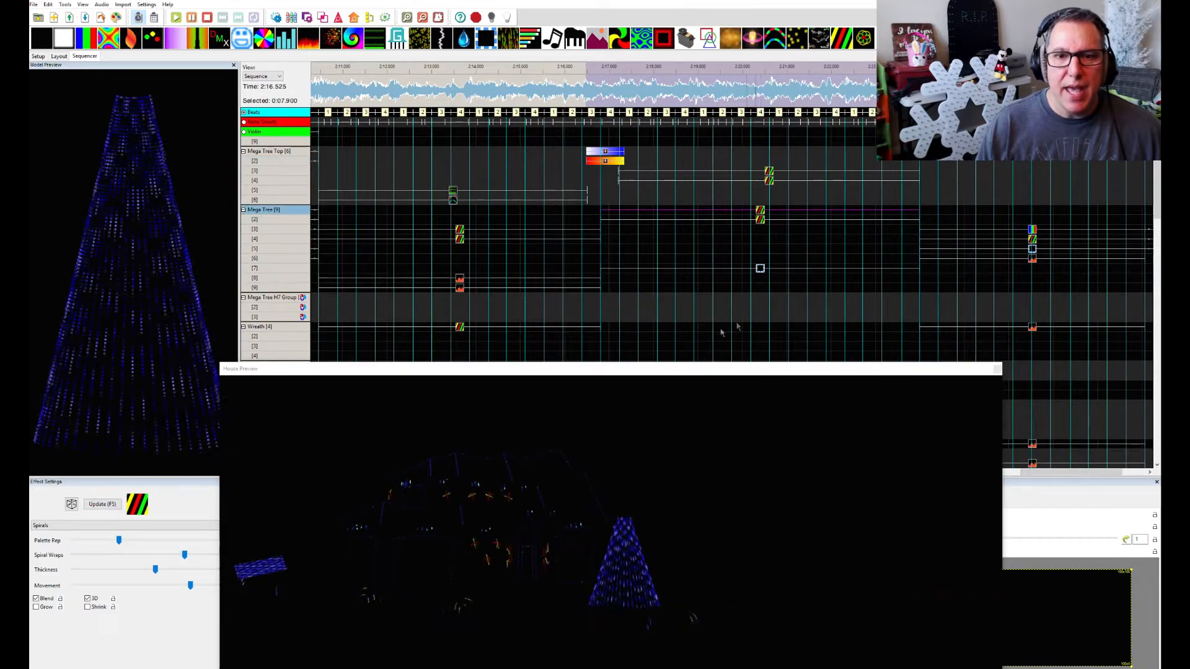
drag(439, 370, 1189, 395)
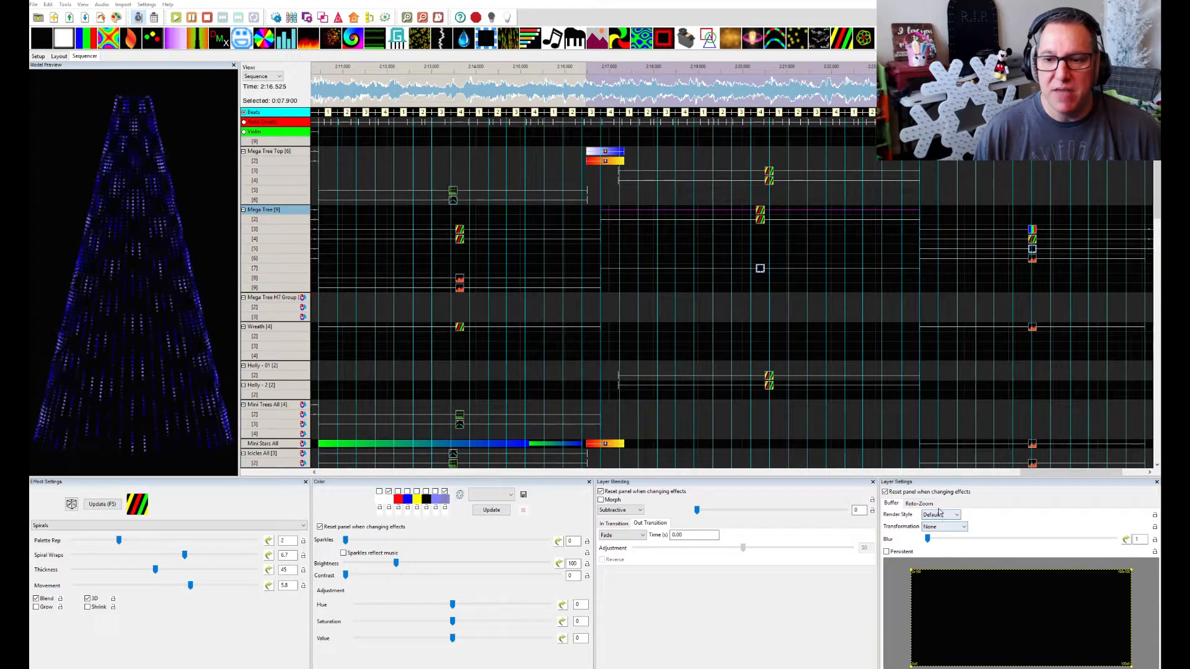
mouse_move(617, 511)
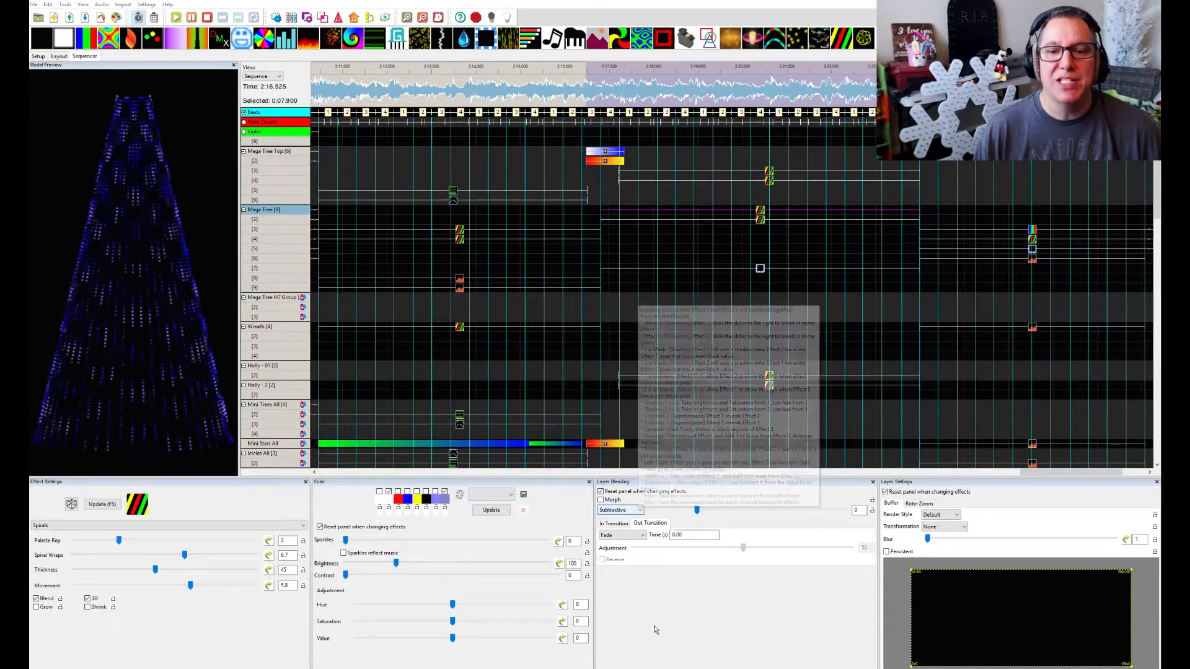
Compare the Spirals settings of Mega Tree layers 1 and 2, and inspect the Marquee effect on layer 7
click(760, 221)
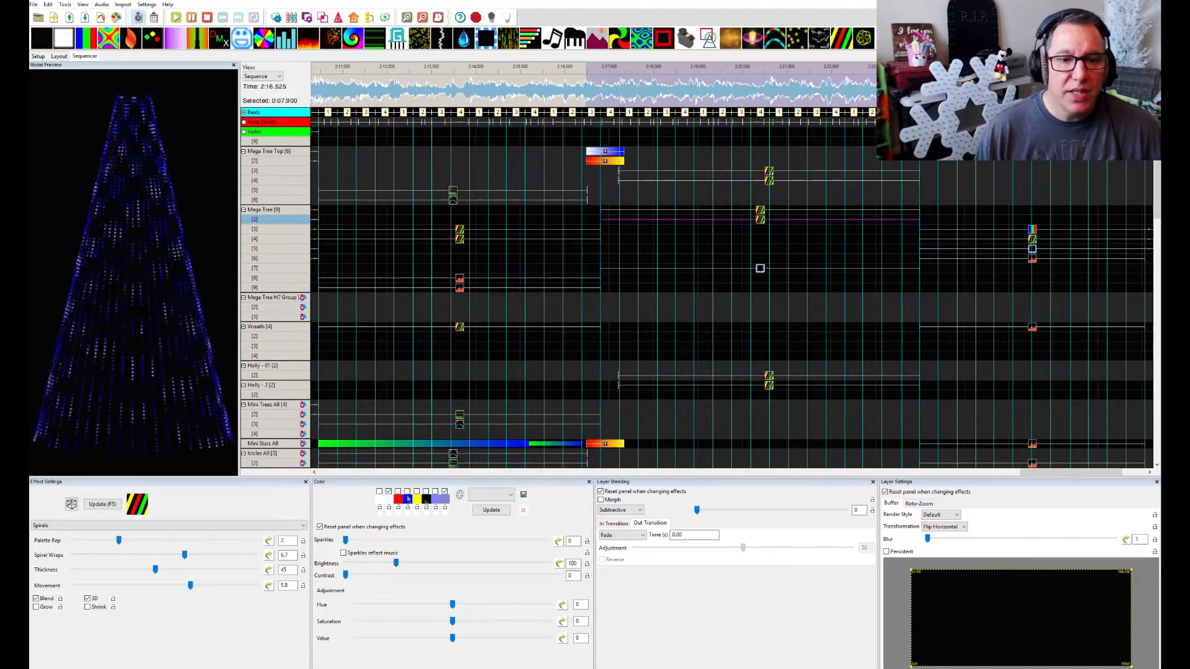
click(760, 213)
click(760, 211)
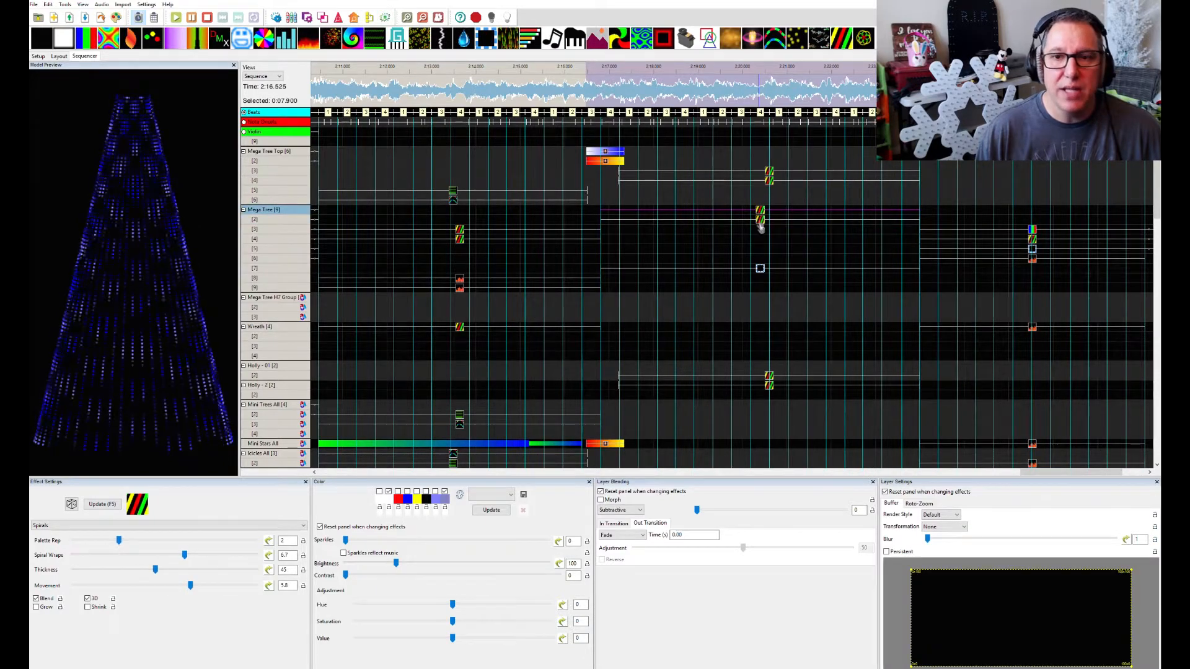
click(762, 222)
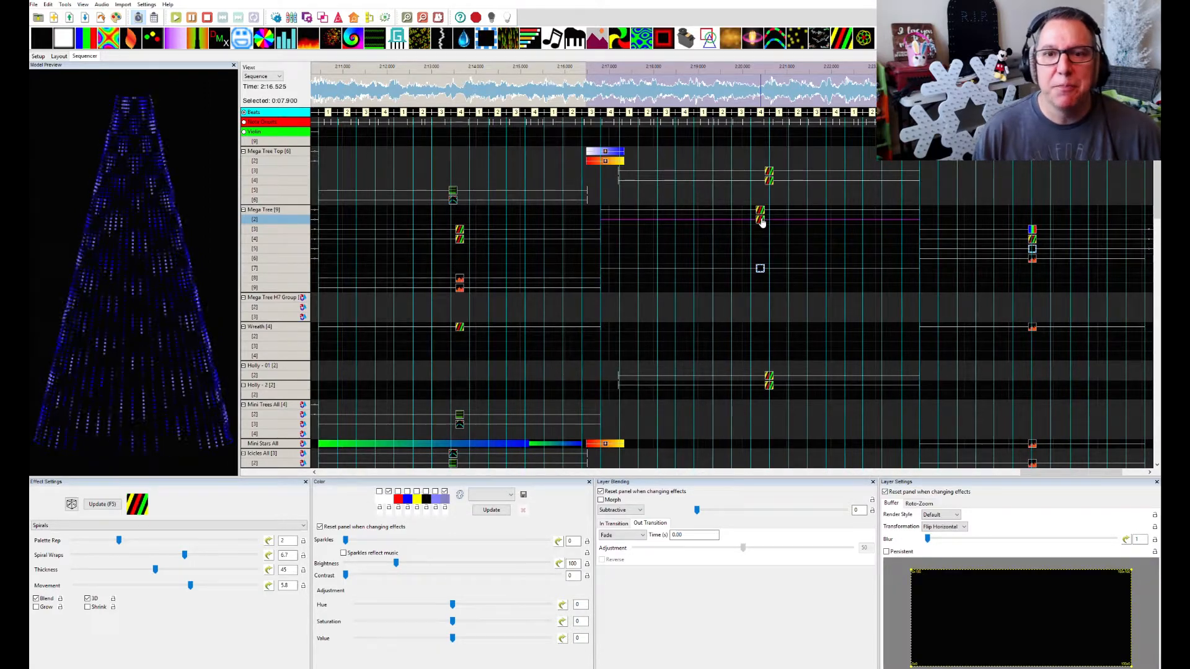
click(760, 270)
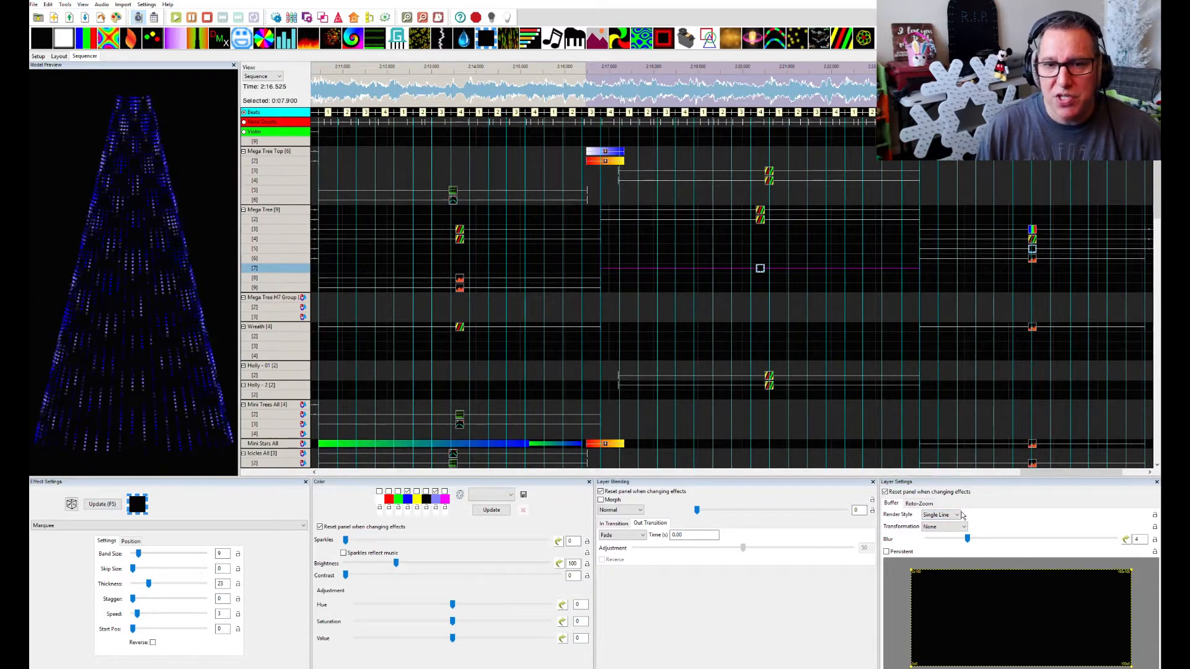
click(761, 270)
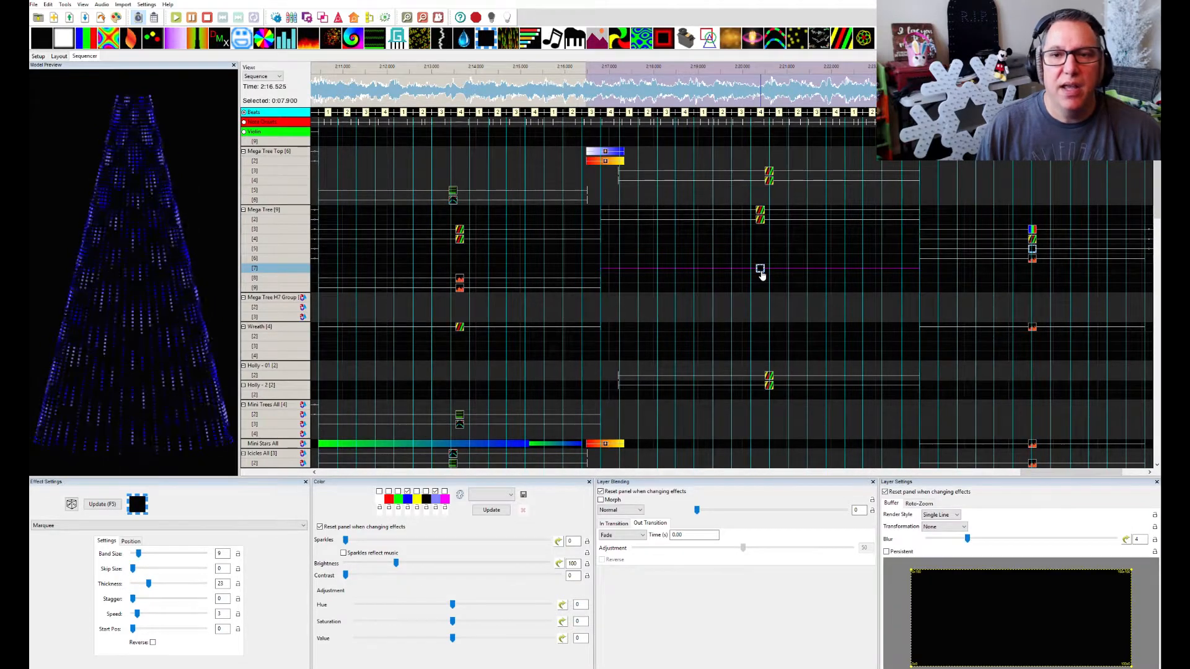
Remove the Spirals effects from Mega Tree layers 1 and 2, and view the layer 7 Marquee effect on its own
click(761, 215)
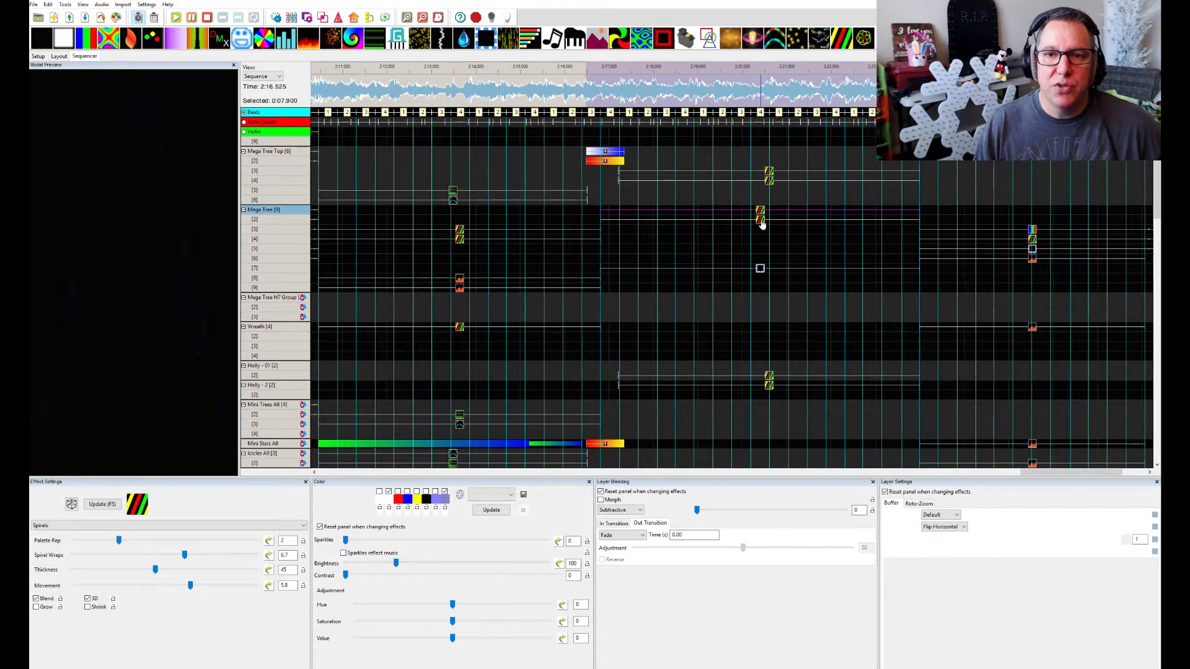
click(761, 222)
key(Delete)
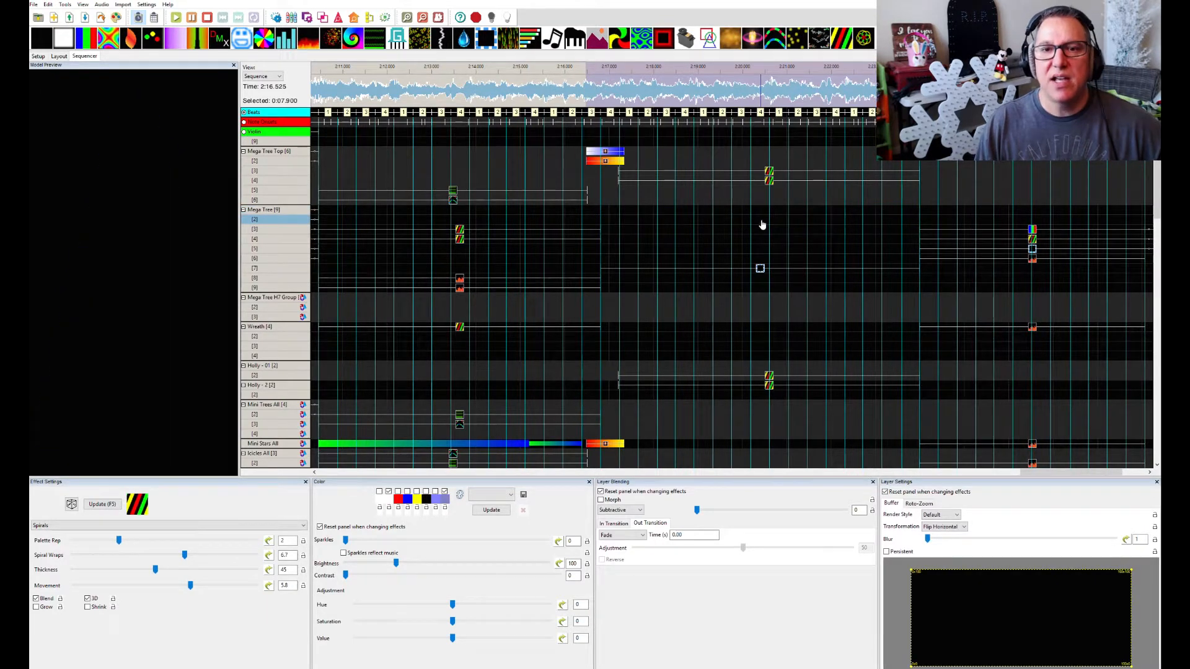
click(760, 269)
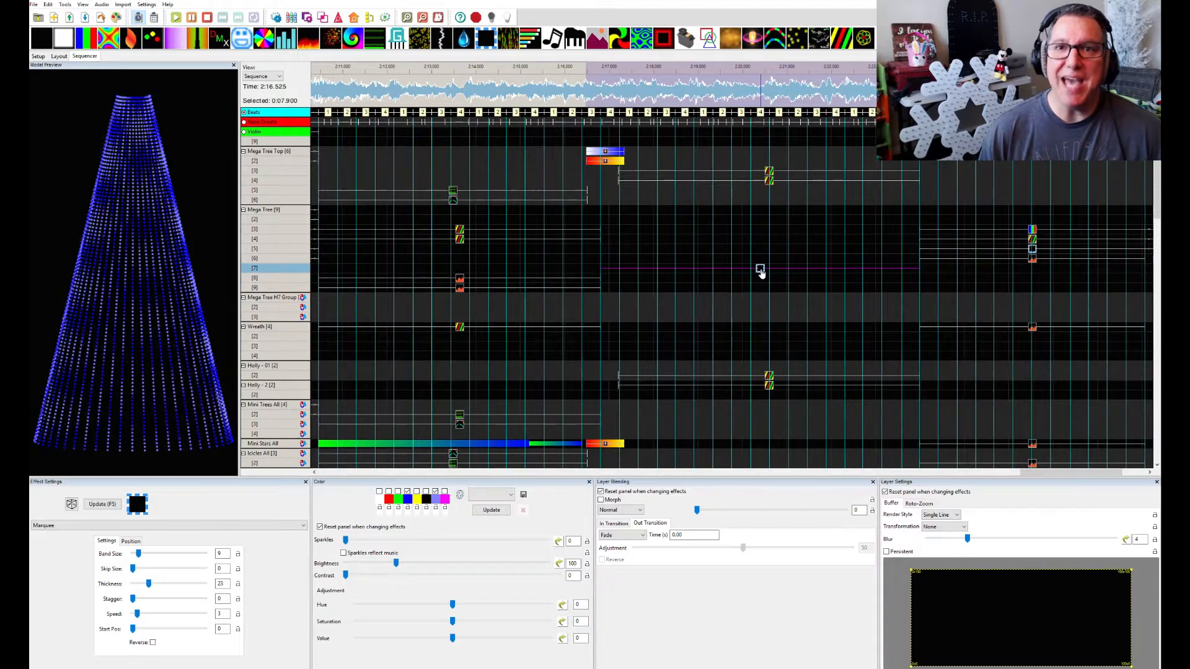
Paste the two Spirals effects back onto Mega Tree layers 1 and 2 above the Marquee effect, and preview layer 1
click(613, 214)
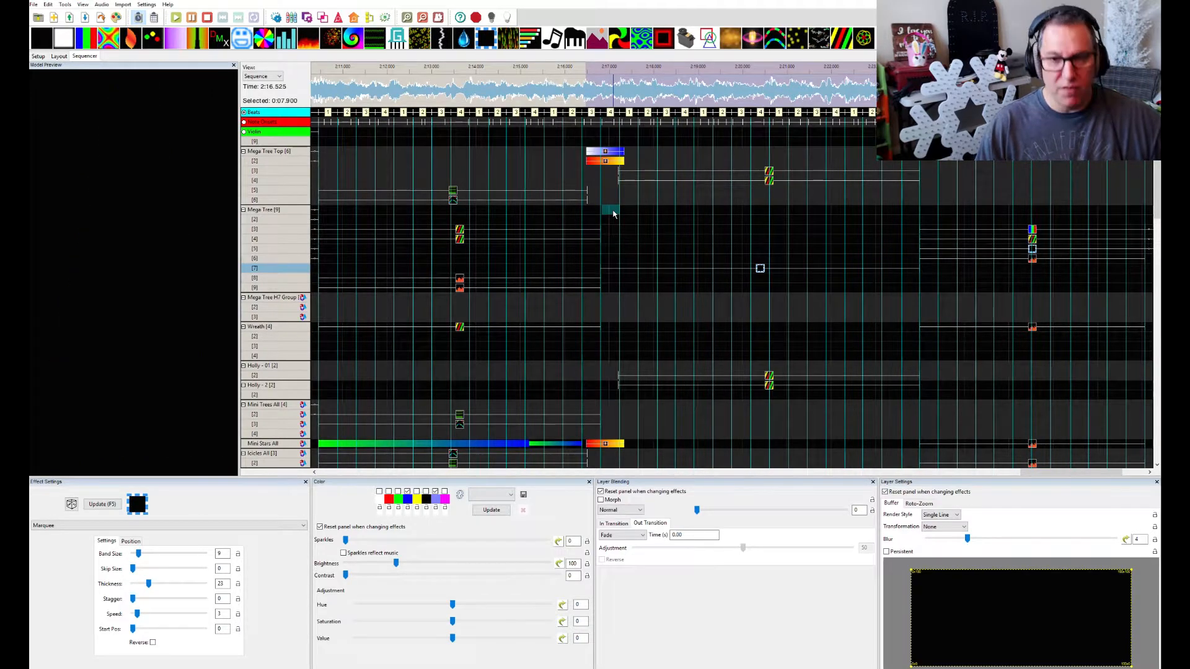
key(ctrl+v)
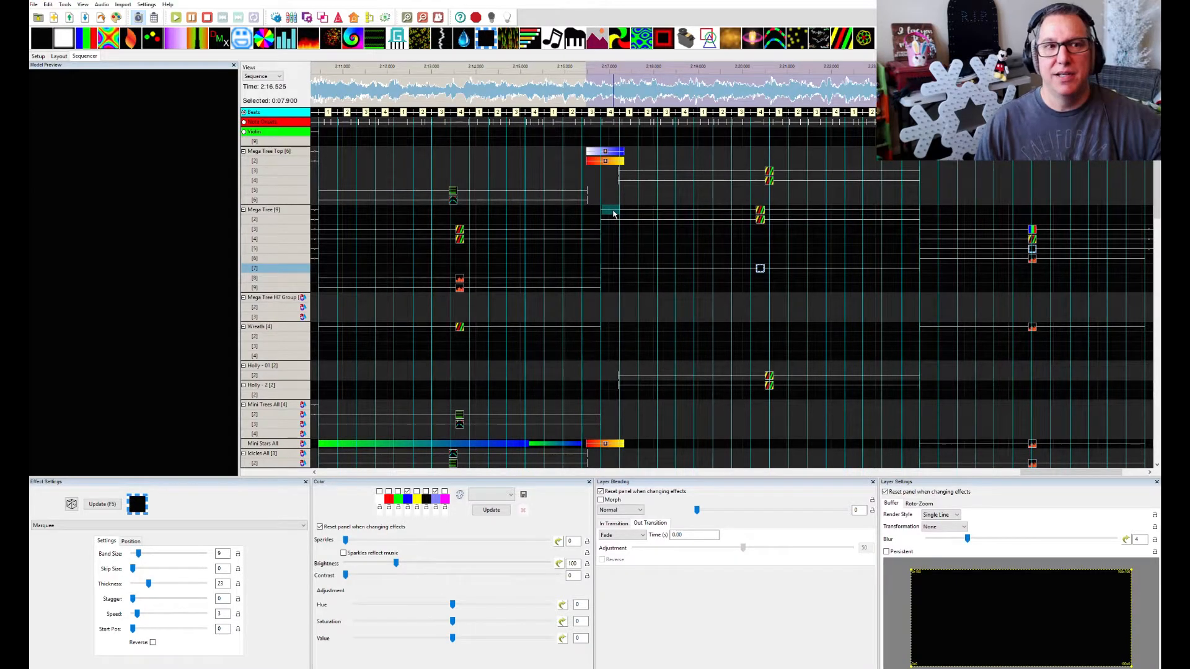
click(760, 214)
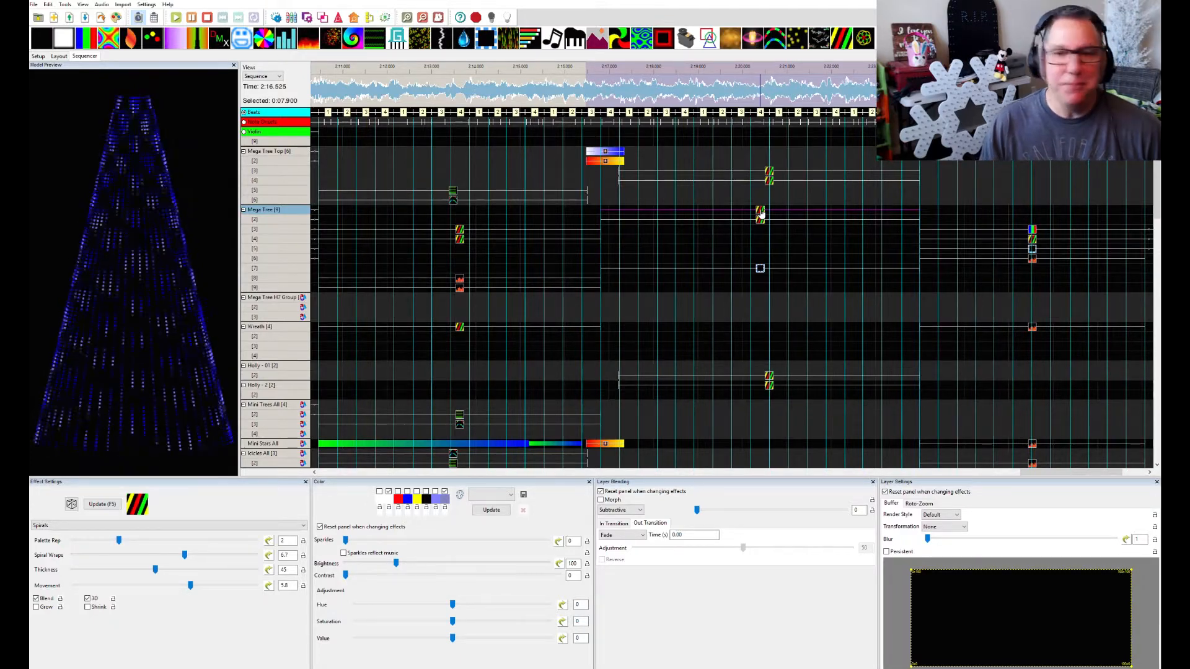
Play the sequence from about 2:16.5 with the House Preview in view, return to 2:16.325, and move the preview away
scroll(807, 297, right, 3)
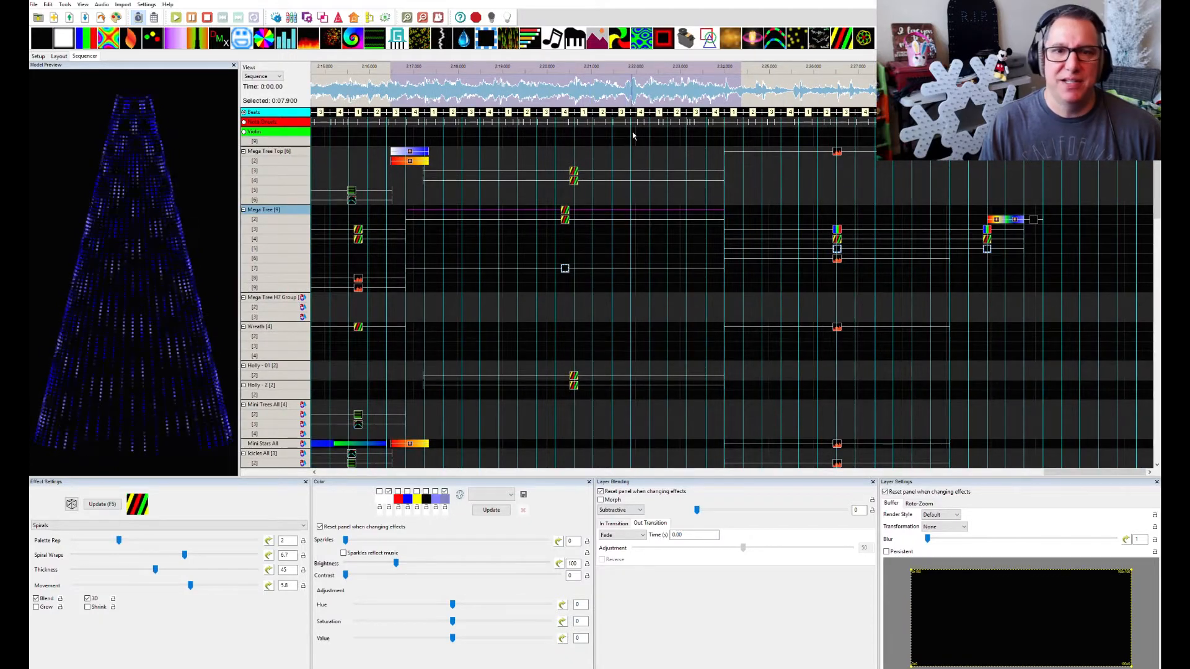
click(391, 70)
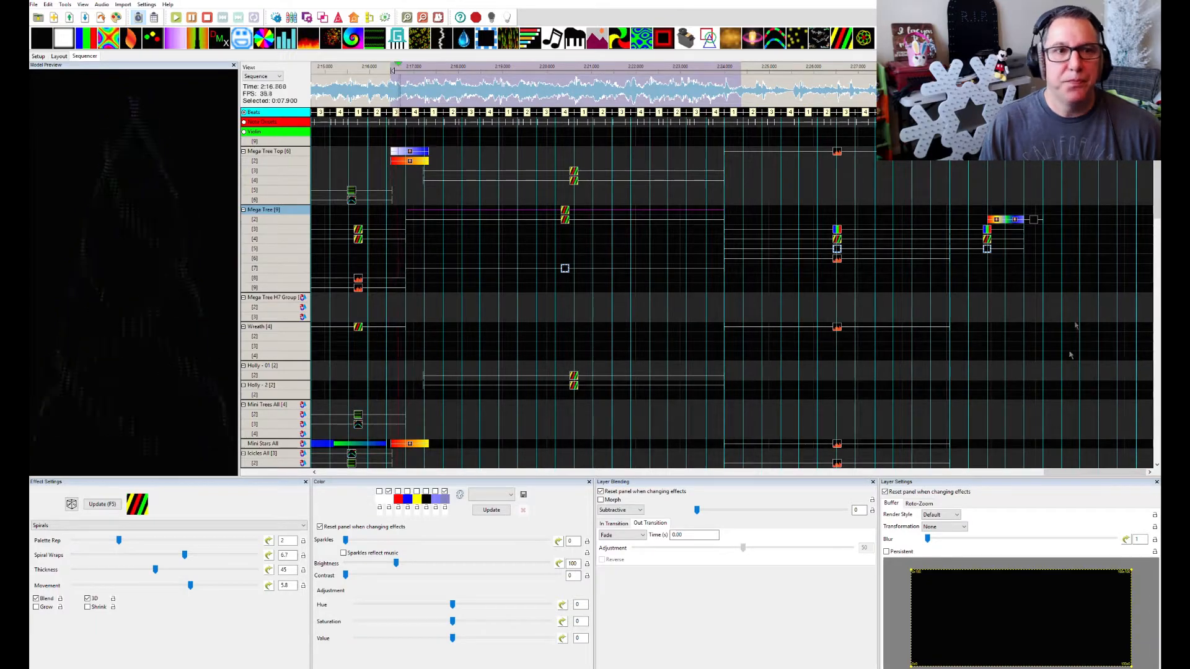
key(space)
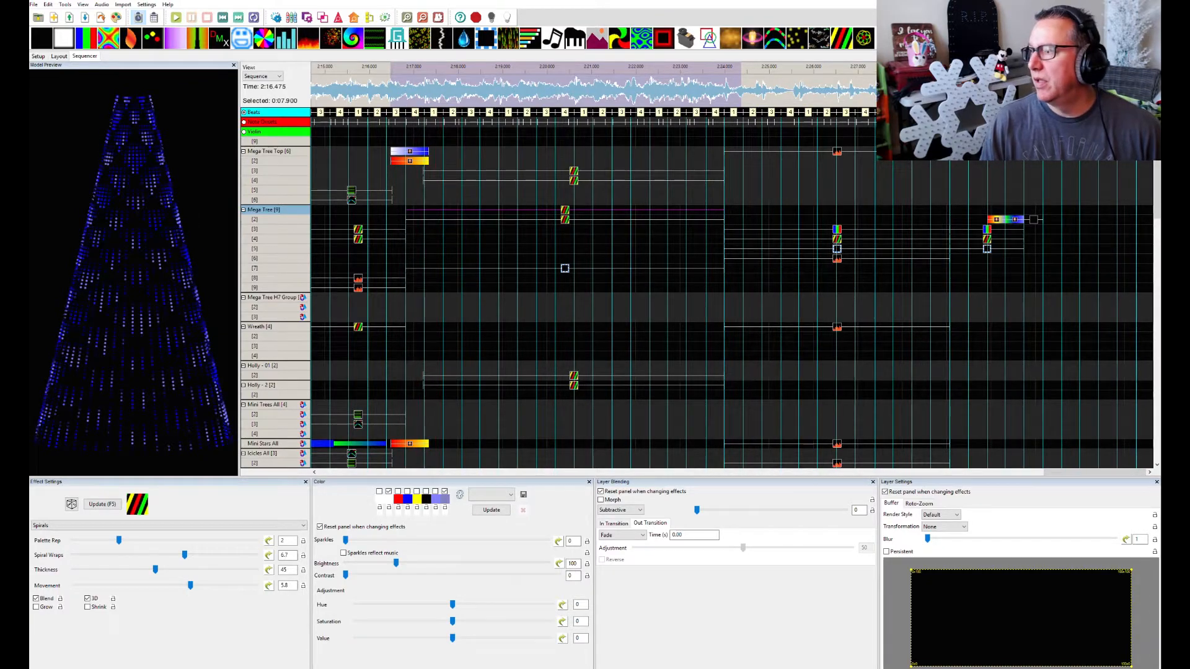
drag(1158, 151, 821, 280)
key(space)
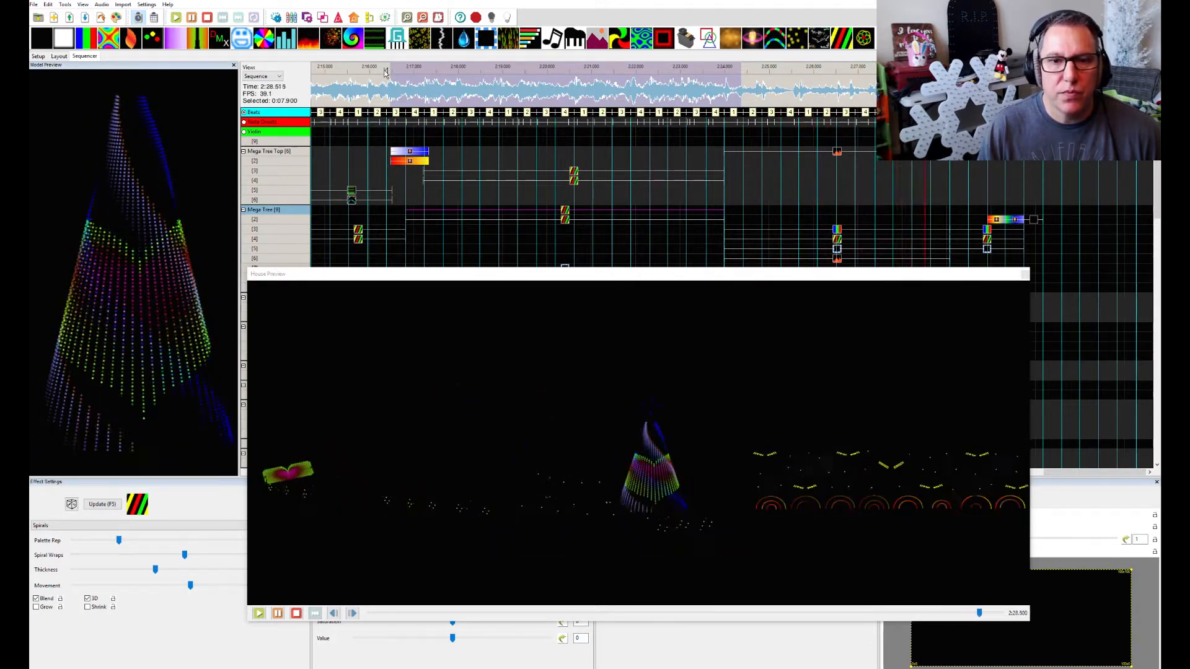
click(385, 72)
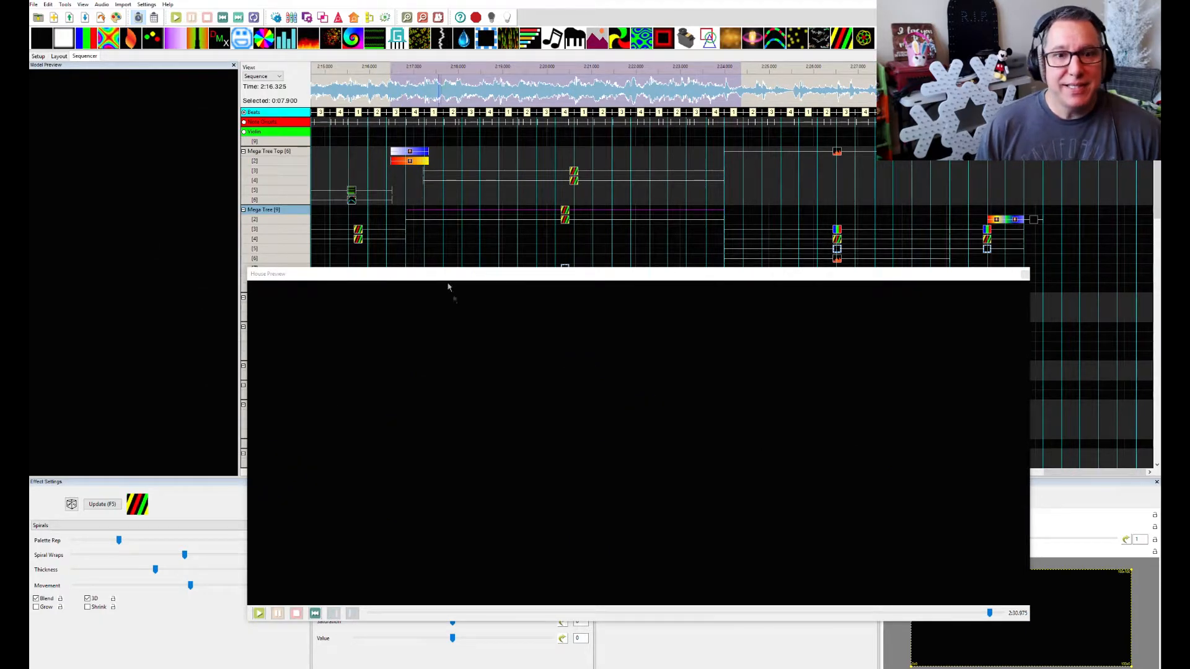
drag(443, 275, 1177, 276)
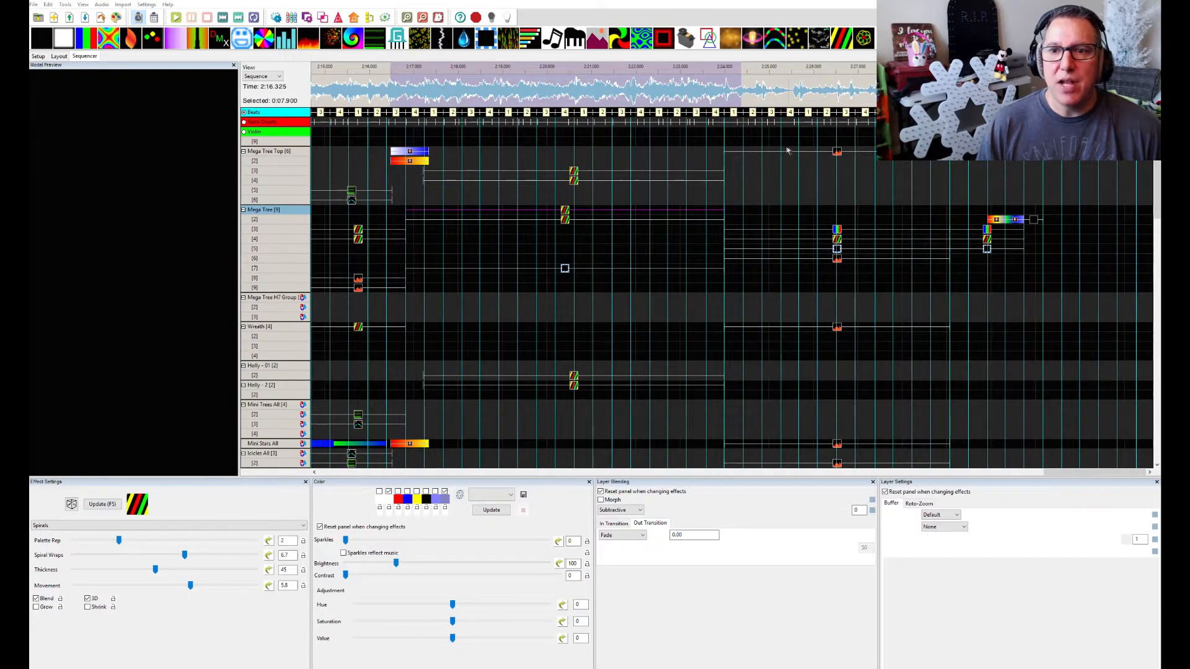
Inspect the Bars effect on Mega Tree layer 3, the VU Meter effect on Wreath, and the Bars effect on Matrix layer 3
click(837, 230)
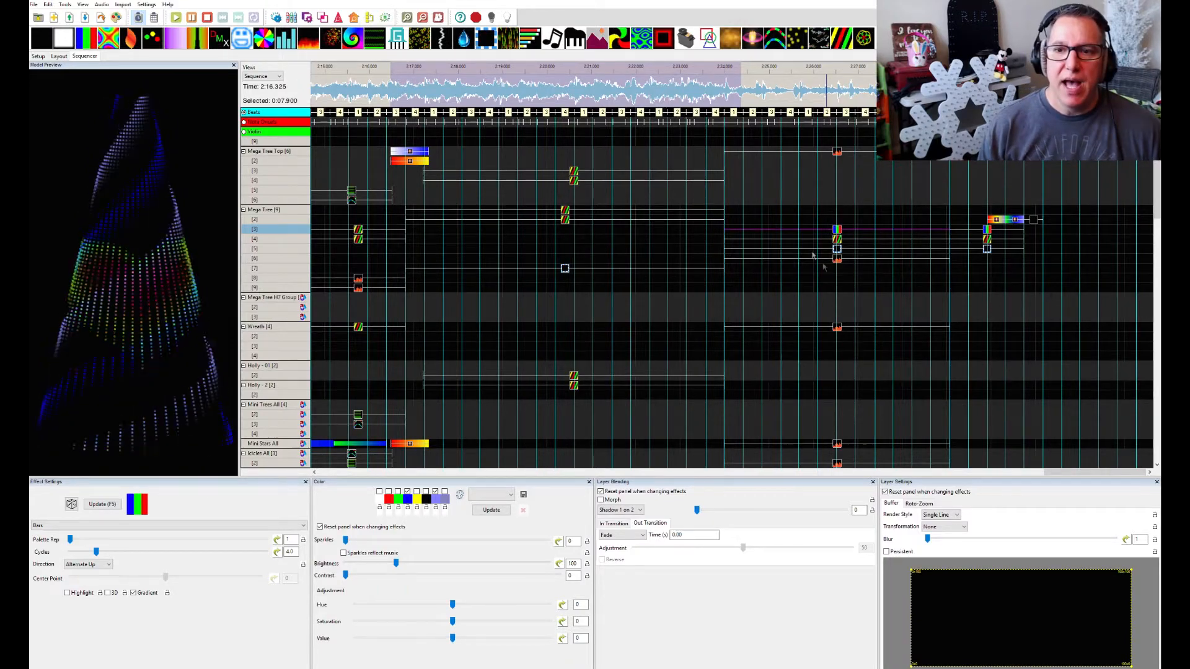
click(837, 329)
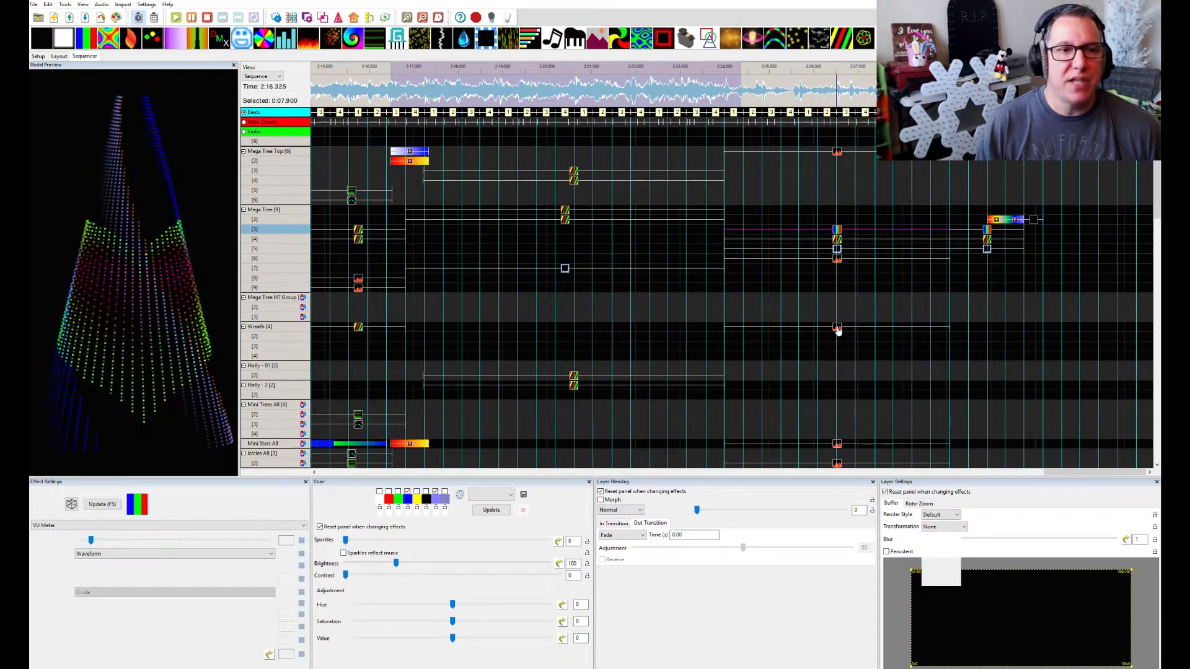
scroll(837, 339, up, 8)
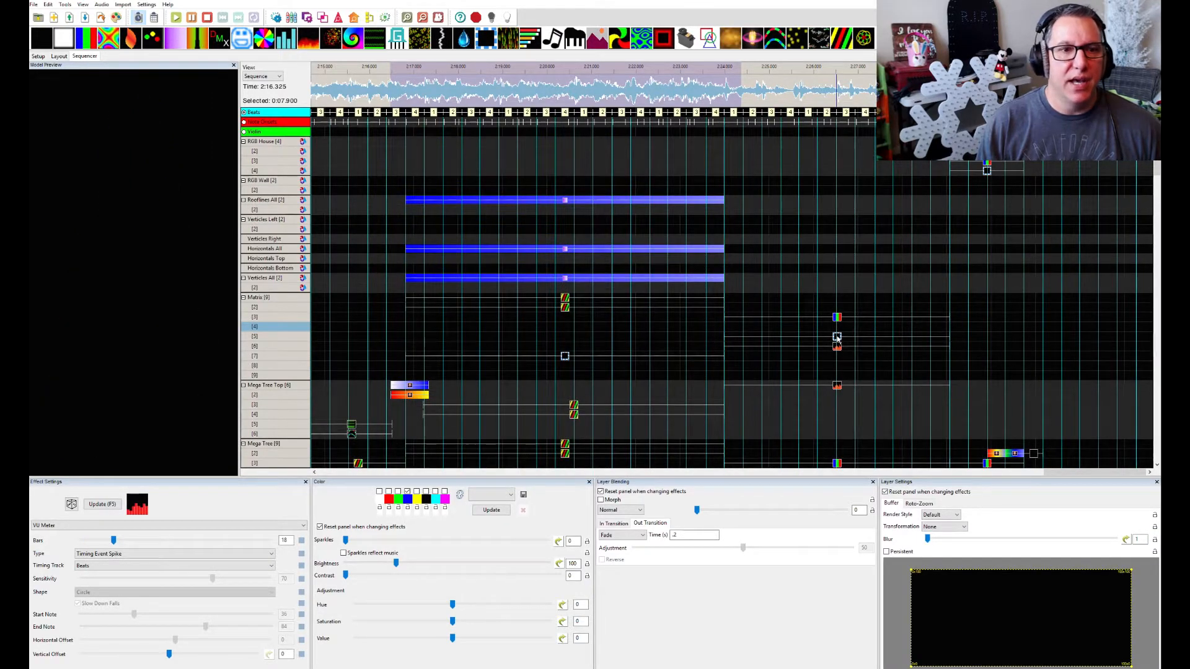
scroll(837, 339, down, 6)
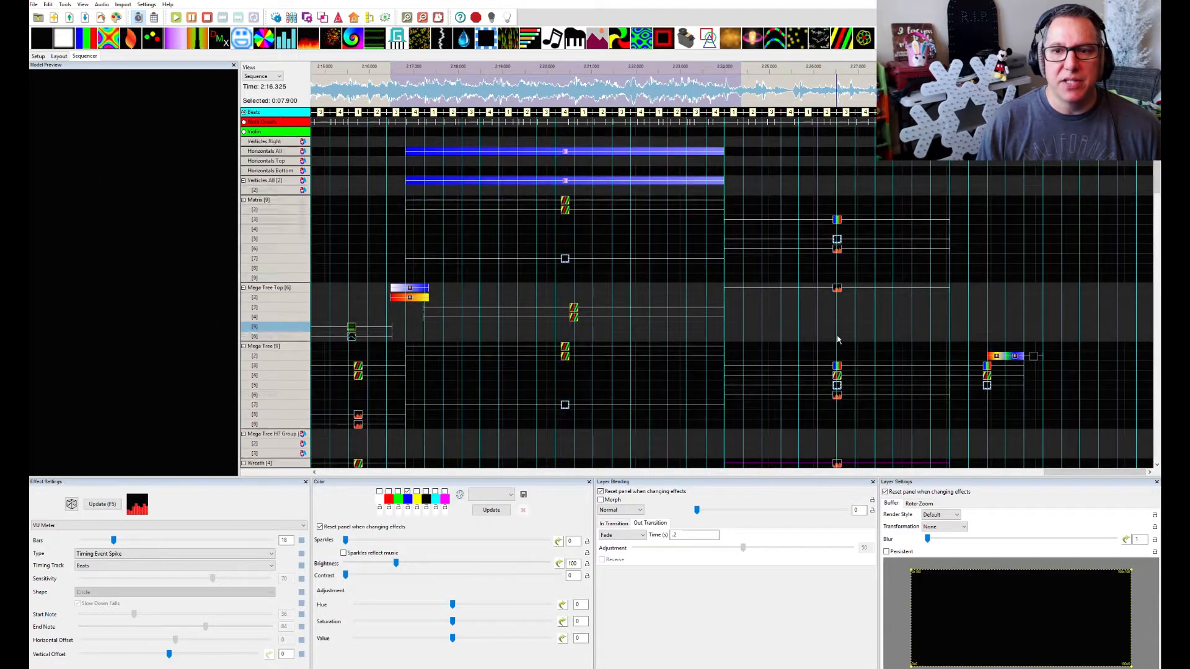
scroll(665, 269, up, 3)
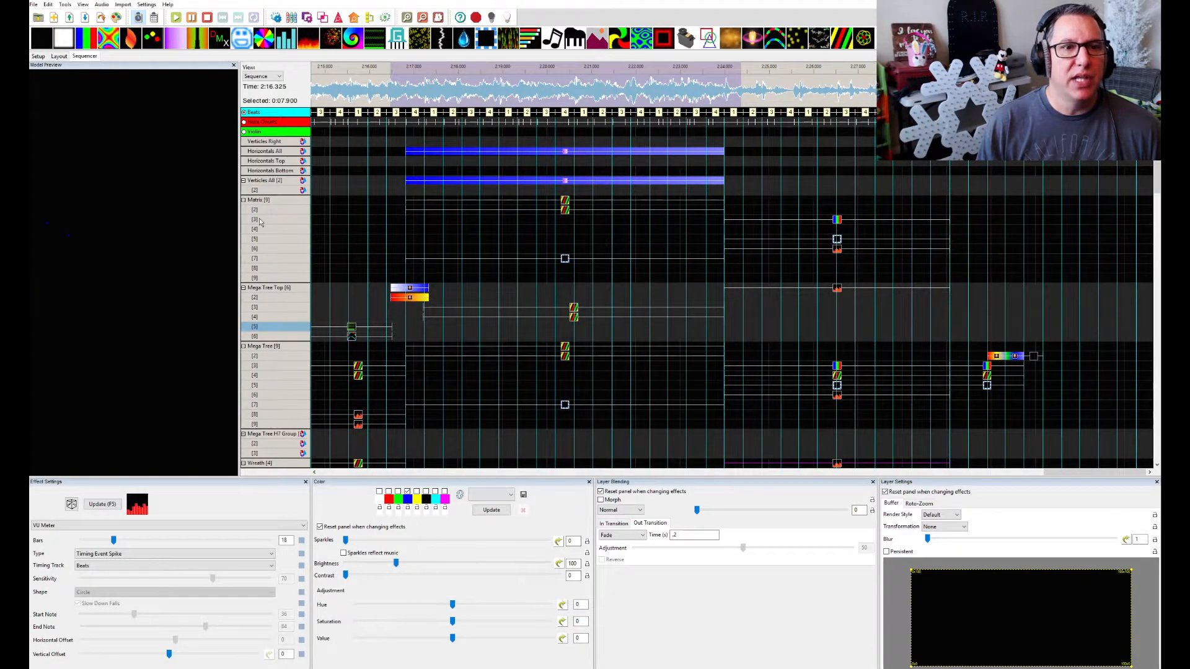
scroll(267, 188, up, 2)
click(837, 259)
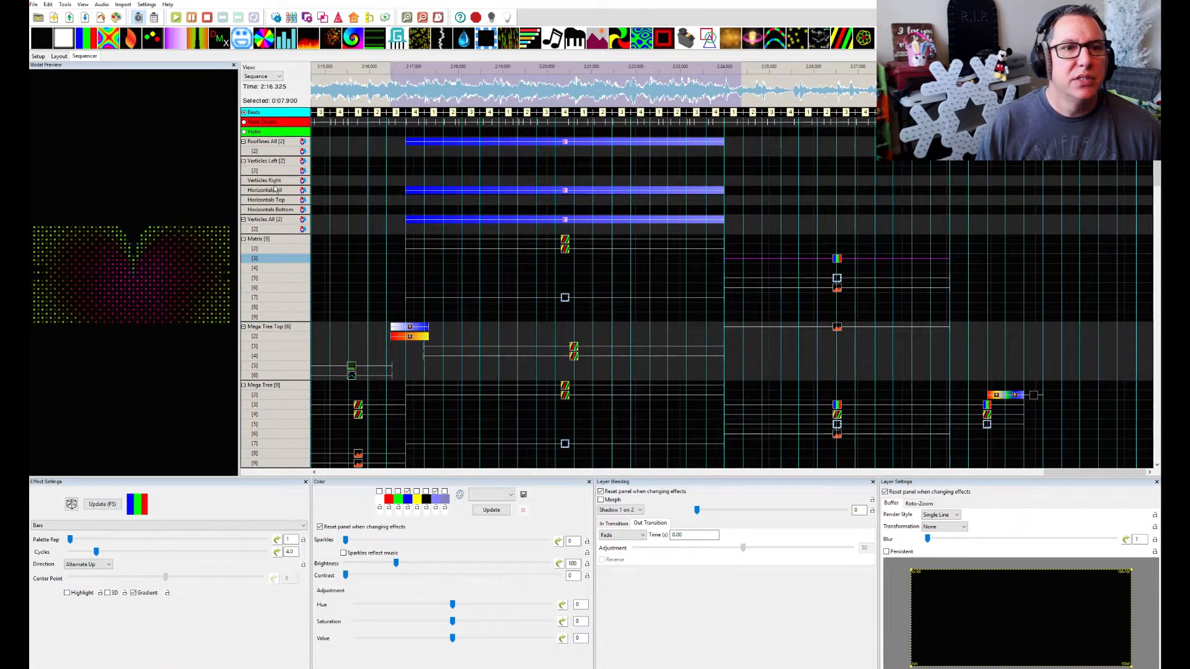
Briefly play the selected section with the Matrix model preview showing, and return to the Matrix and Mega Tree rows
key(space)
key(space)
click(278, 211)
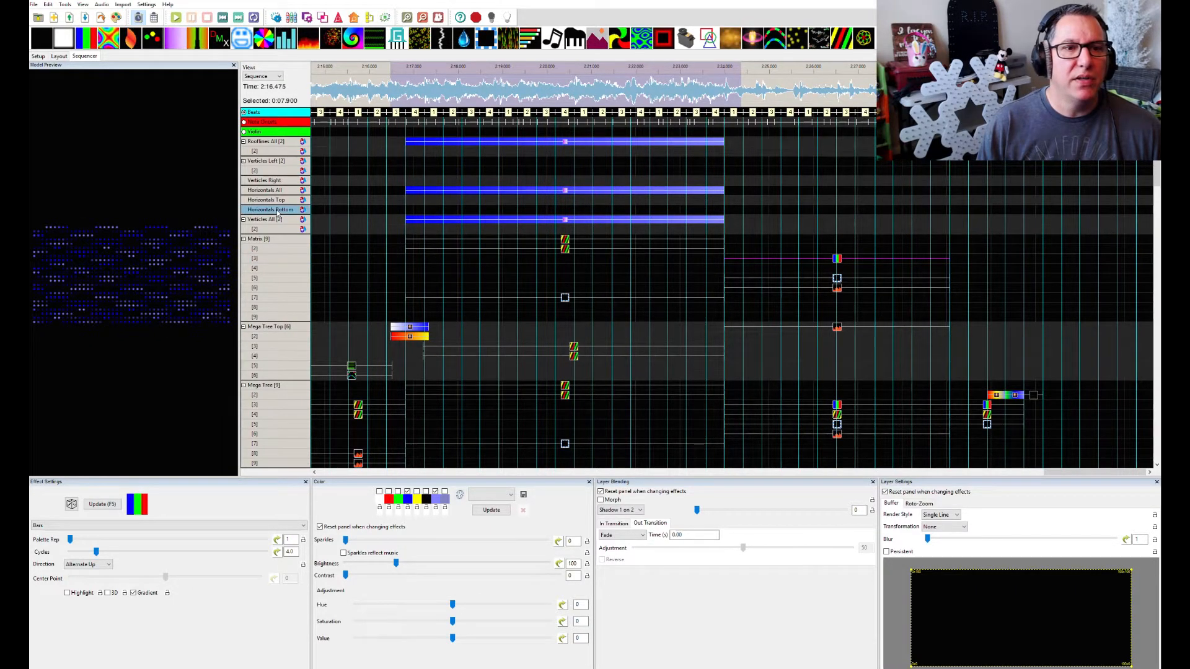
double_click(278, 212)
double_click(278, 212)
scroll(878, 325, down, 4)
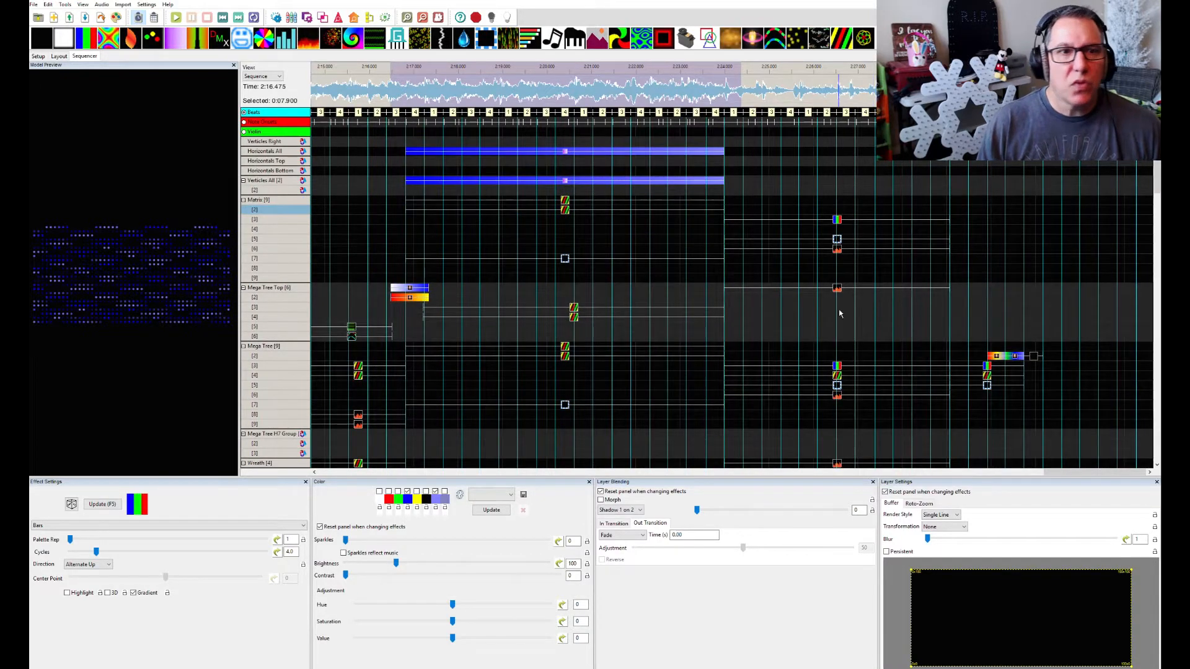
Inspect the VU Meter effects on Mini Stars All and Icicles All layer 2 in the section after 2:24
scroll(840, 315, up, 5)
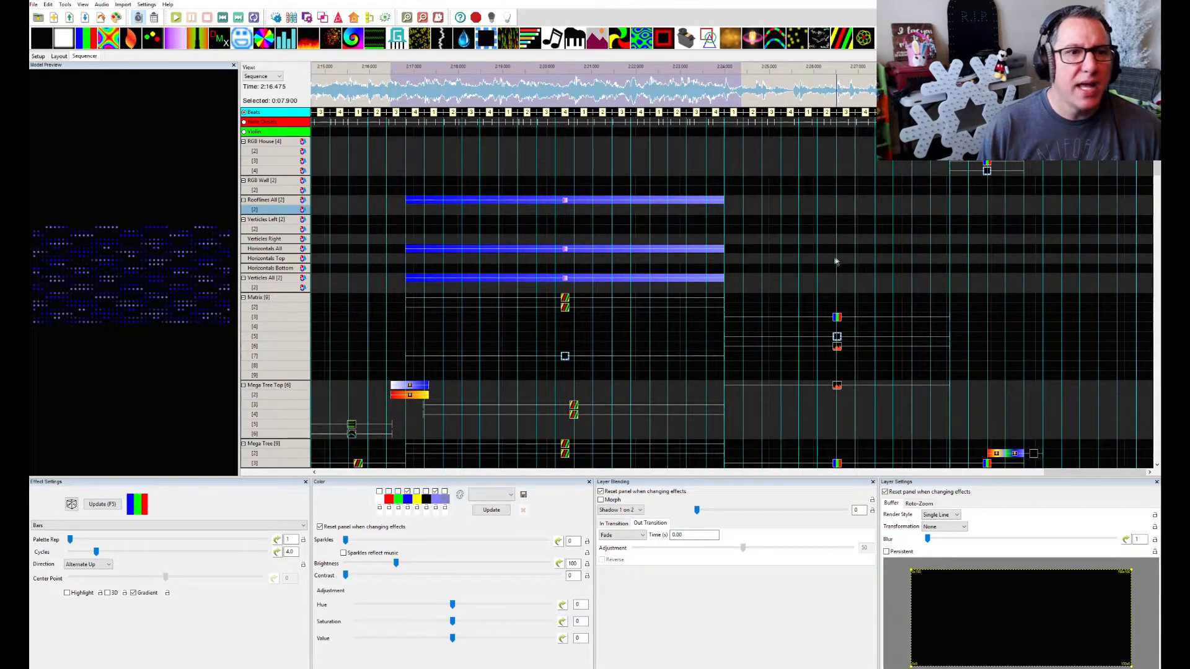
scroll(793, 358, down, 10)
scroll(798, 360, down, 5)
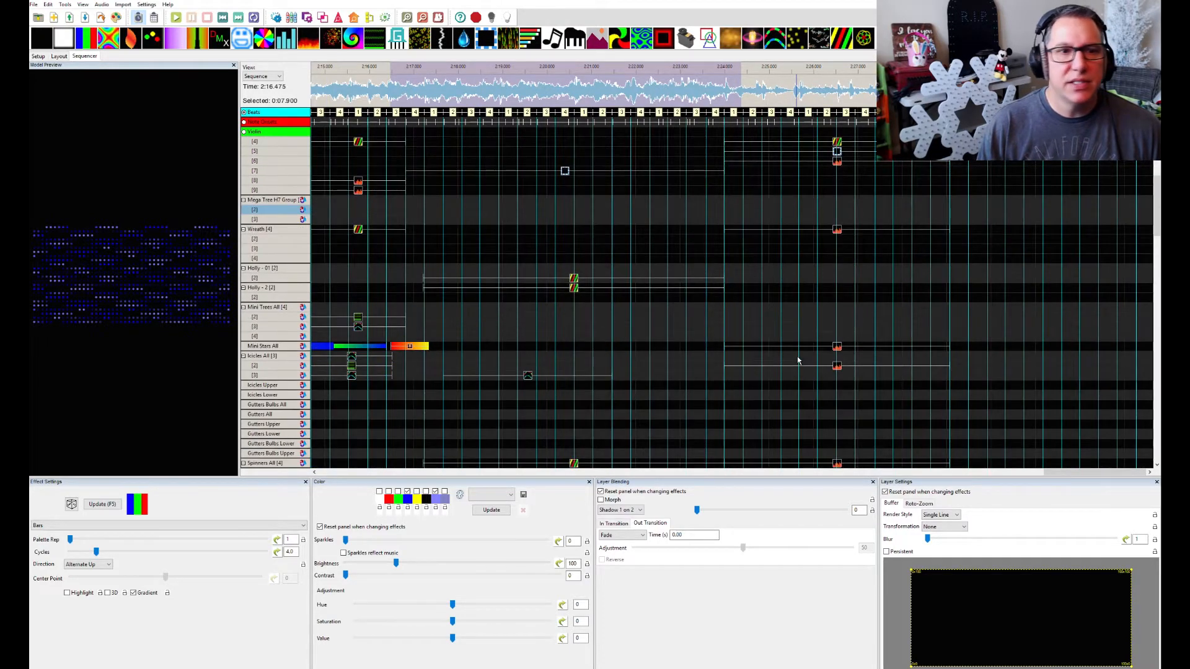
scroll(806, 356, down, 5)
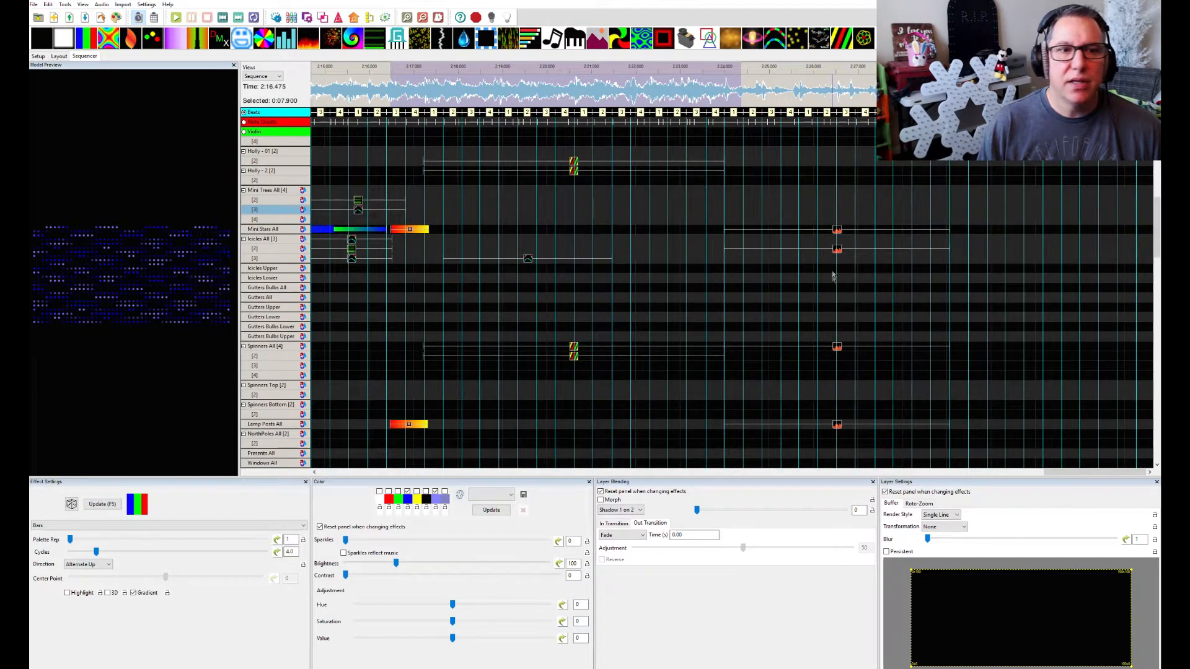
click(837, 231)
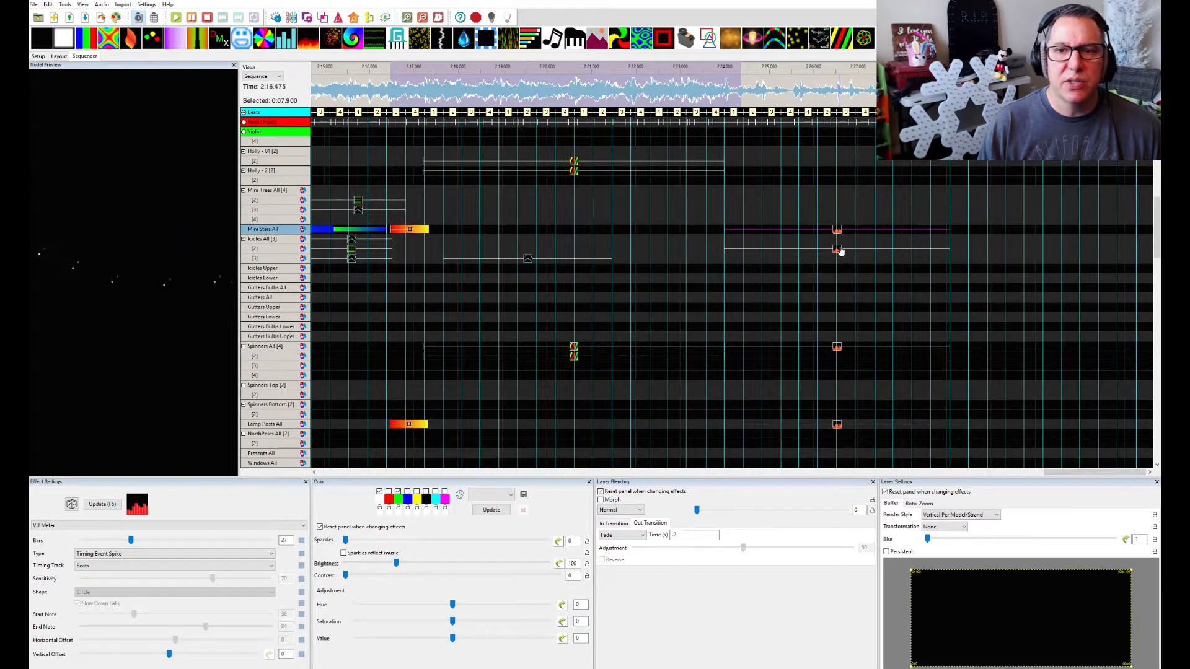
click(837, 250)
click(837, 231)
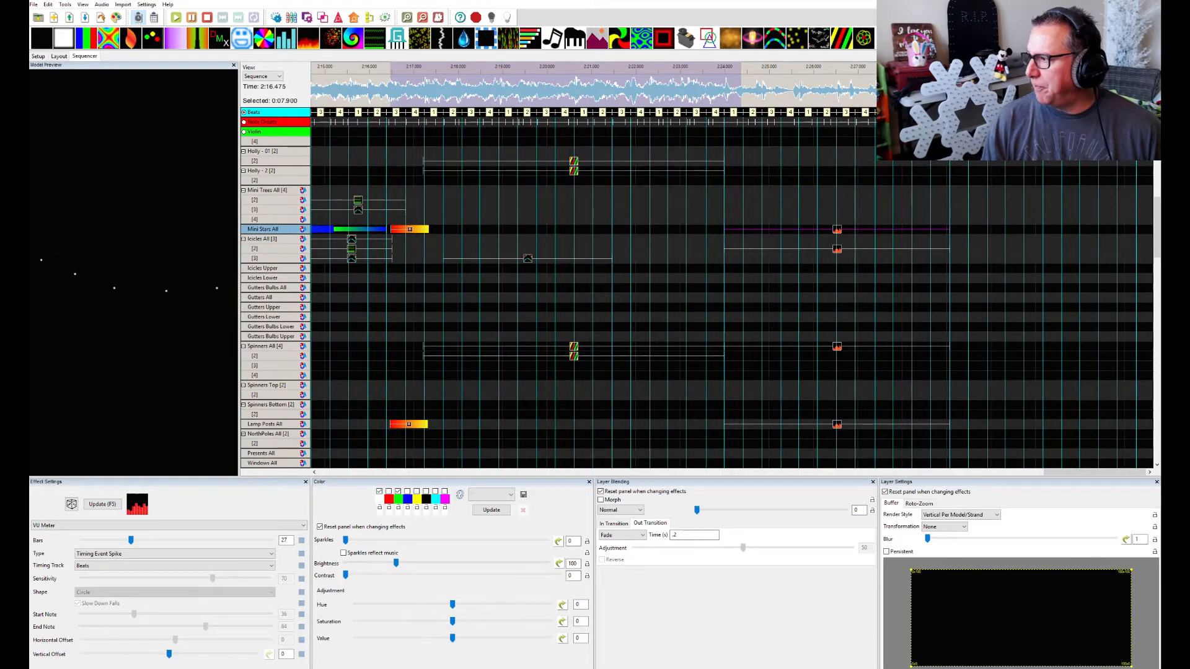
Check the House Preview, inspect the VU Meter effect on Icicles All layer 2, and play the section with the preview in view
drag(1159, 214, 798, 253)
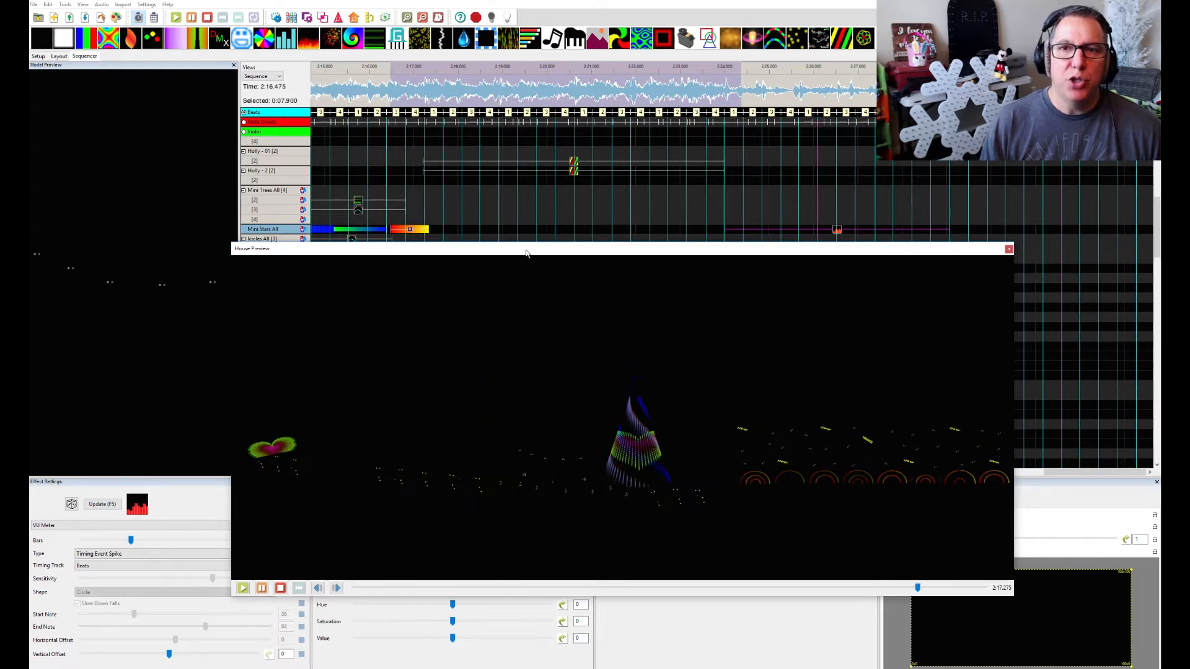
drag(526, 253, 1187, 397)
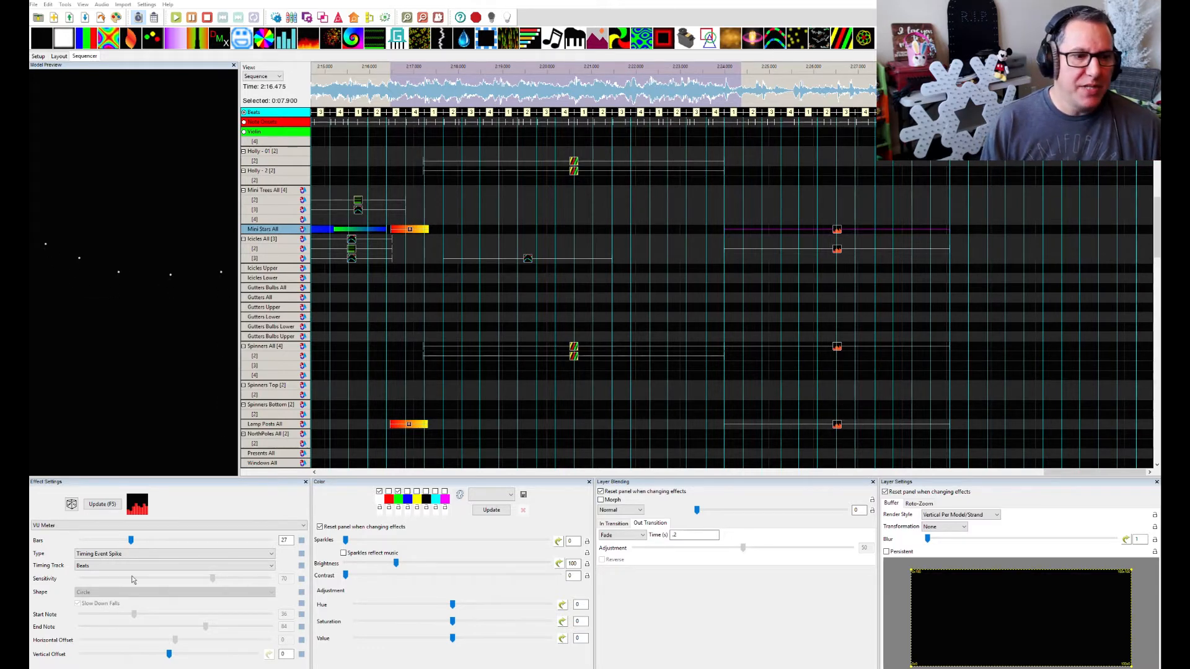
click(837, 250)
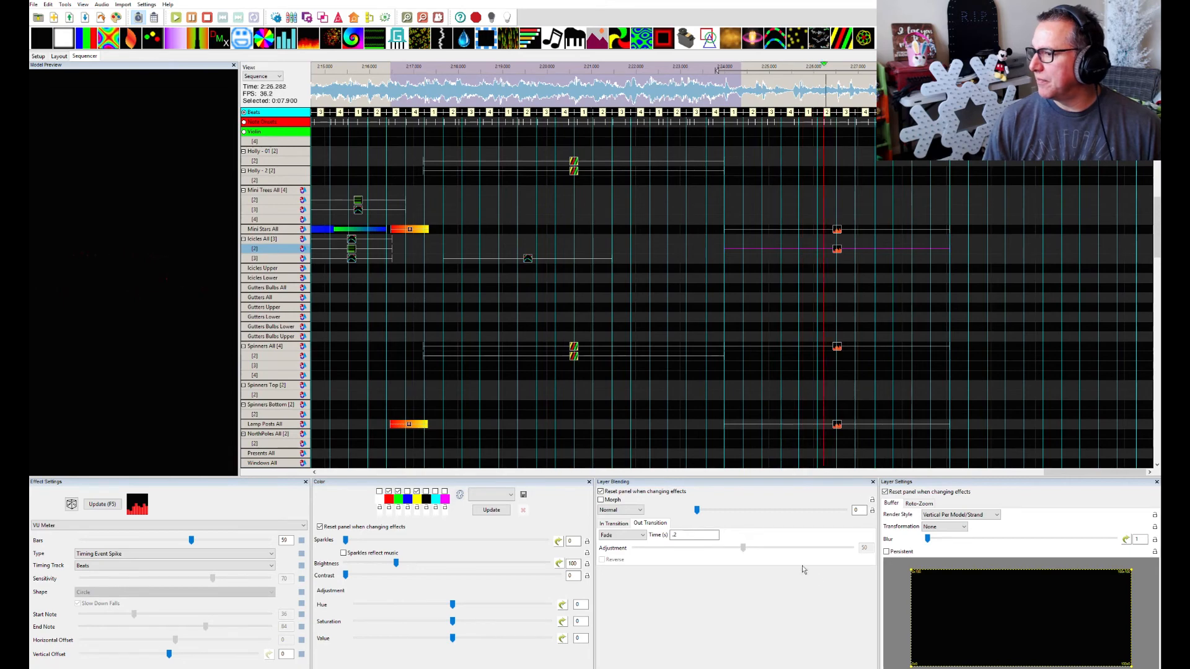
drag(384, 1, 390, 112)
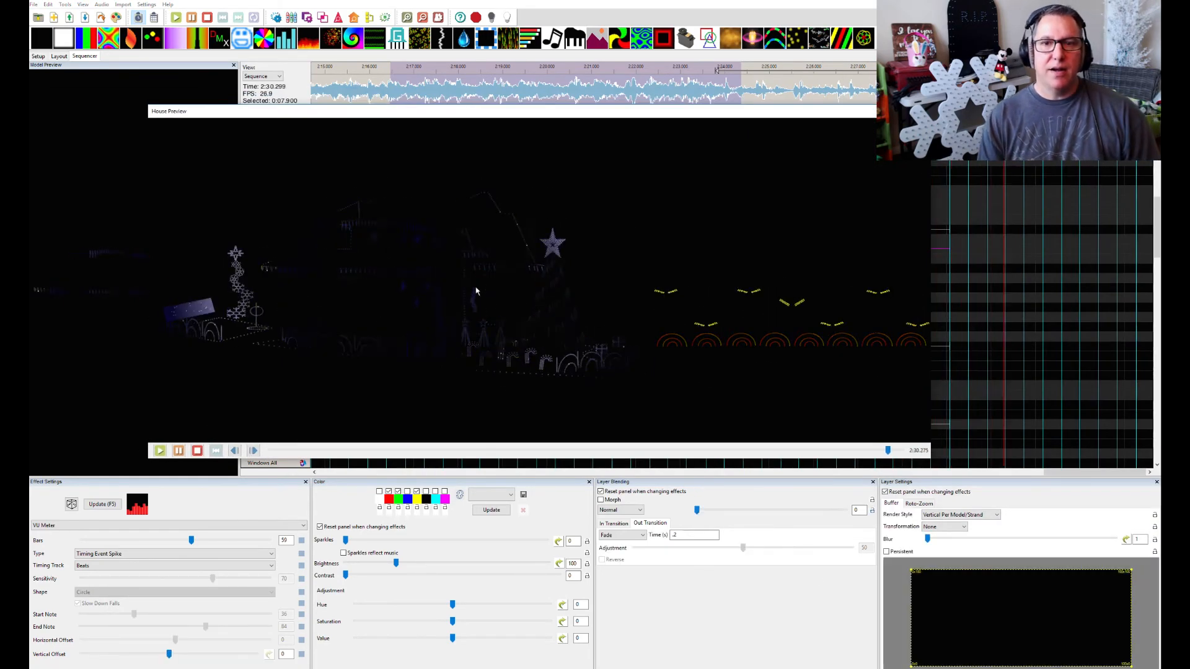